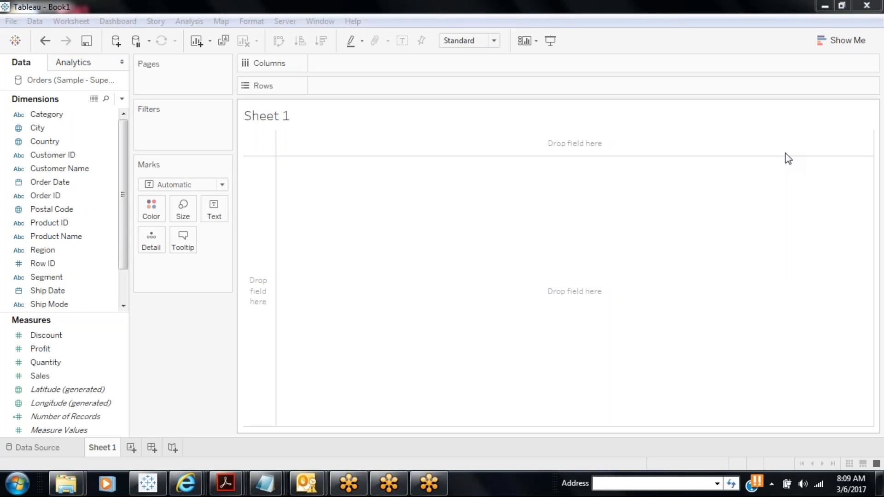
# Step: Review the Orders data source, and add a Category filter to Sheet 1 with all values selected
pyautogui.click(68, 448)
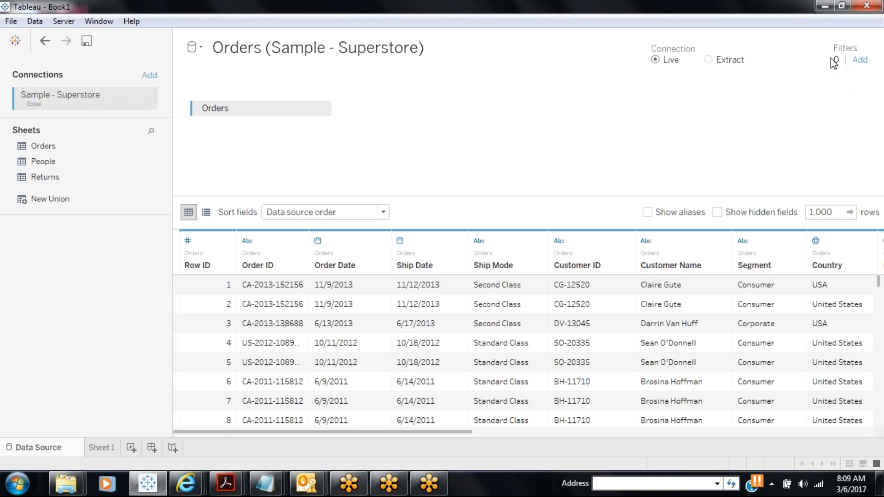
pyautogui.click(105, 445)
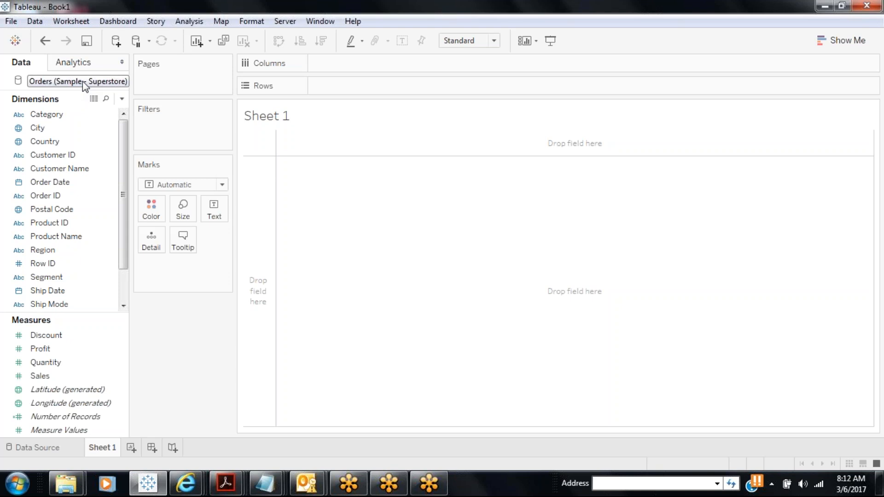
pyautogui.moveTo(49, 115); pyautogui.dragTo(169, 138)
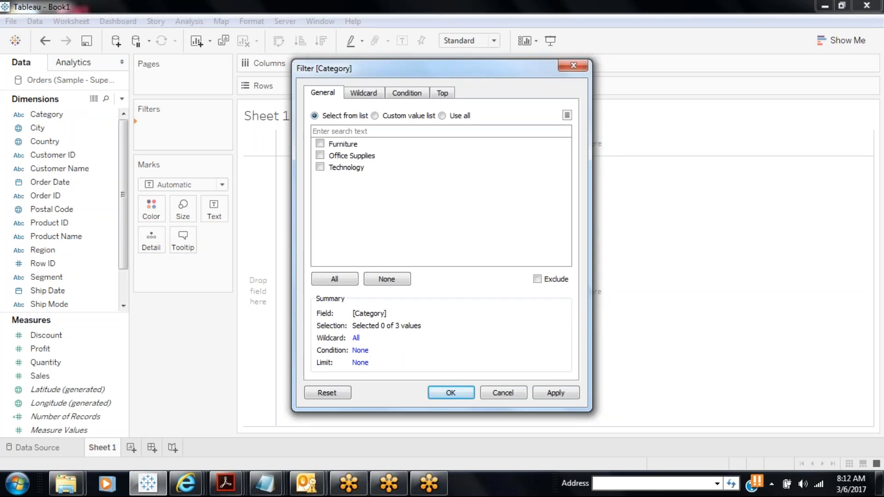
pyautogui.click(334, 279)
pyautogui.click(542, 394)
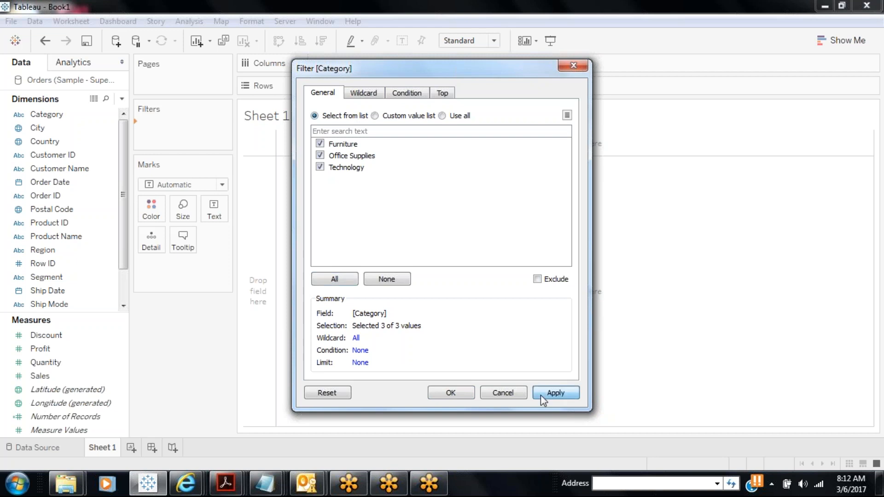
pyautogui.click(443, 395)
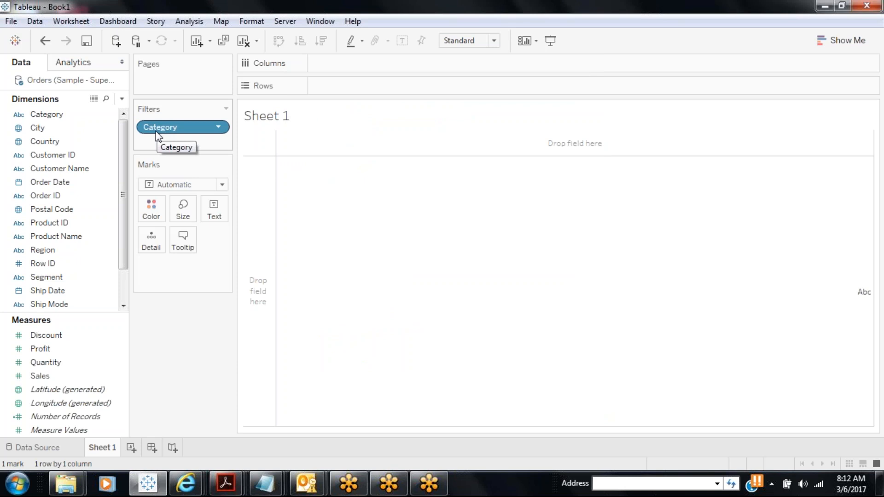
# Step: Build a bar chart on Sheet 1 with Category and Sub-Category as rows and the sum of Sales as columns
pyautogui.moveTo(69, 117)
pyautogui.mouseDown()
pyautogui.moveTo(353, 65)
pyautogui.moveTo(352, 87)
pyautogui.mouseUp()
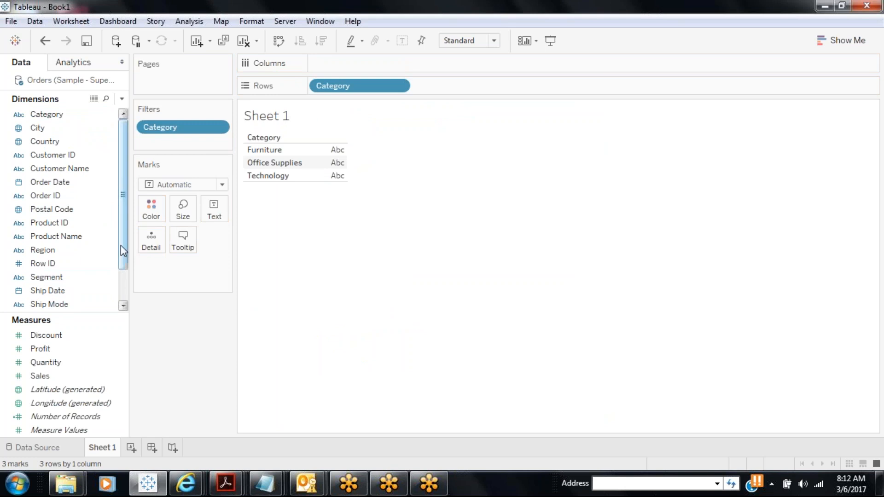
pyautogui.scroll(-1, 124, 267)
pyautogui.scroll(-1, 127, 281)
pyautogui.moveTo(68, 291); pyautogui.dragTo(468, 111)
pyautogui.doubleClick(102, 295)
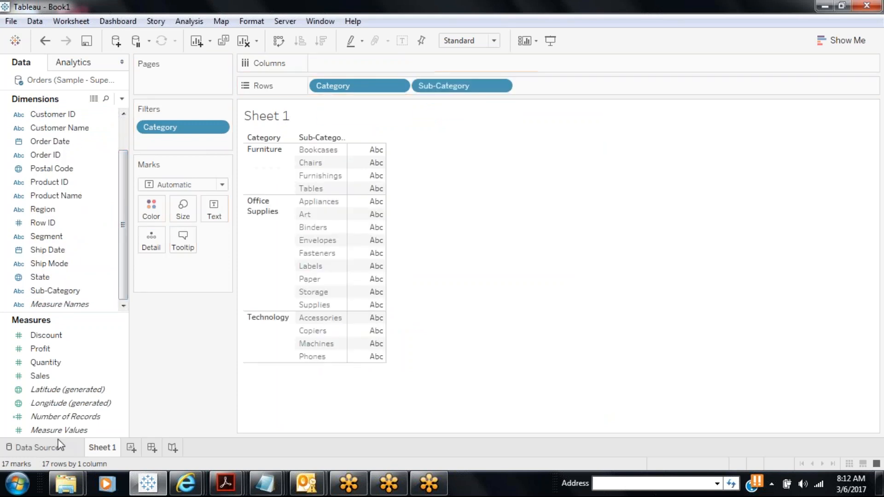
pyautogui.moveTo(40, 375); pyautogui.dragTo(332, 63)
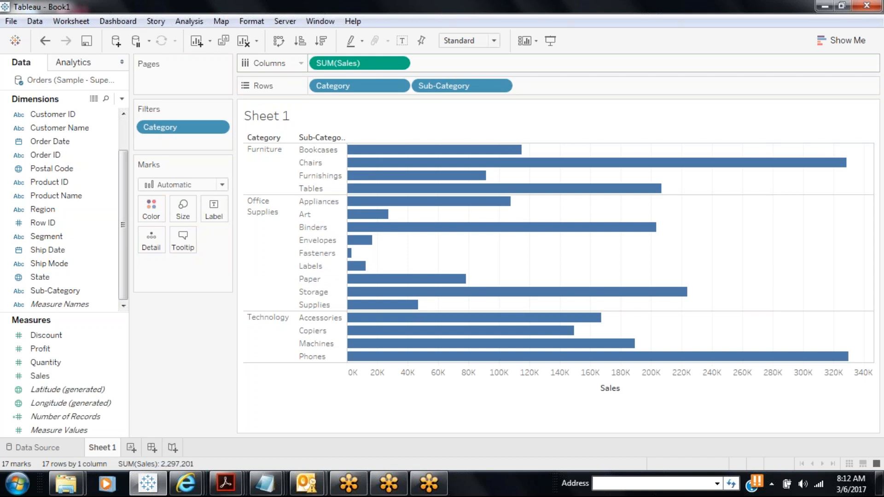
# Step: Edit Sheet 1's Category filter to exclude Office Supplies, keeping Furniture and Technology
pyautogui.click(214, 128)
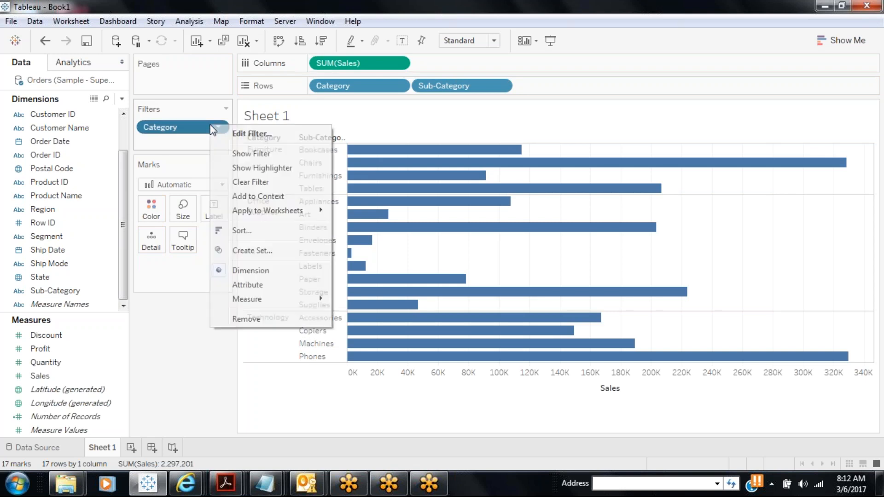
pyautogui.click(236, 134)
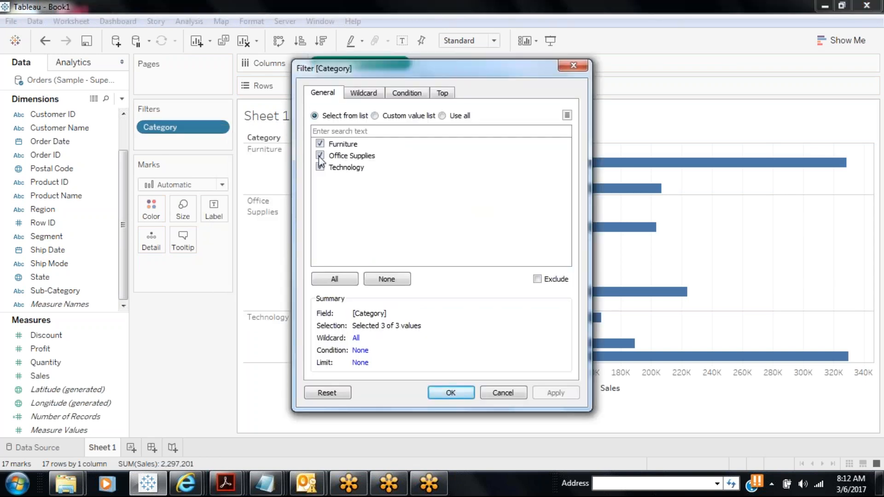
pyautogui.click(319, 155)
pyautogui.click(552, 394)
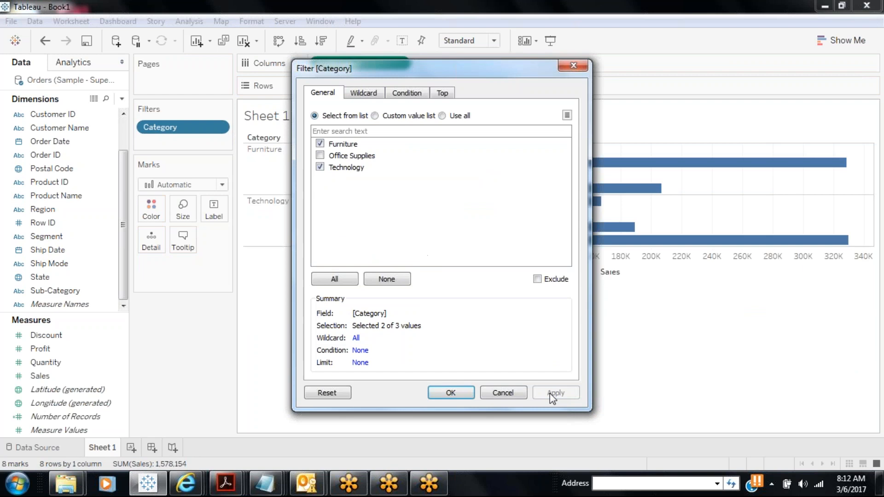
pyautogui.click(459, 394)
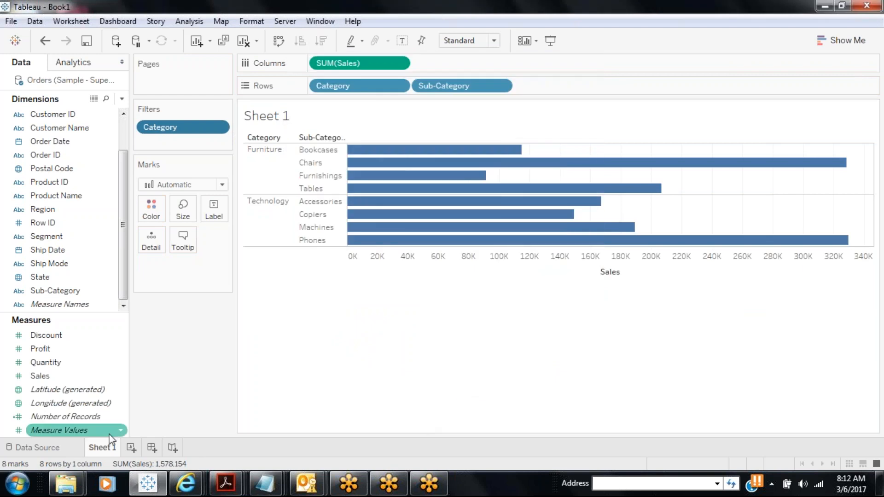
# Step: Create a second worksheet and add a Category filter to it with all values selected
pyautogui.click(132, 447)
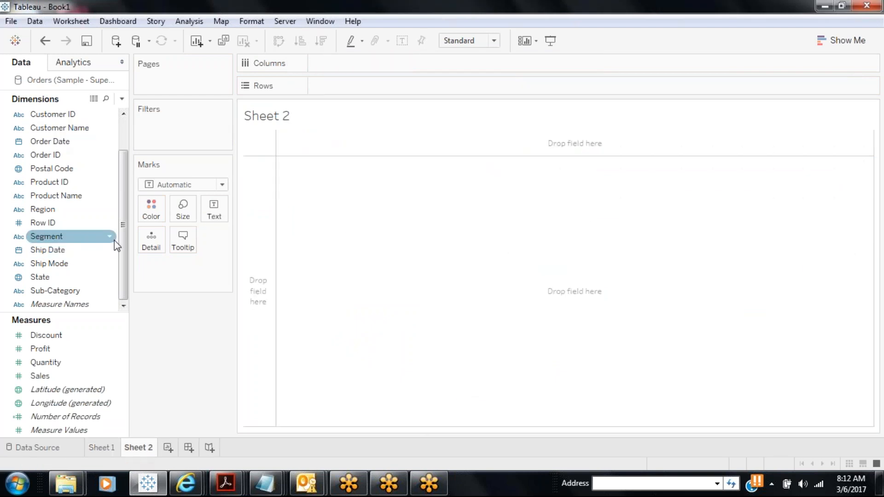
pyautogui.moveTo(119, 237); pyautogui.dragTo(119, 173)
pyautogui.moveTo(44, 115); pyautogui.dragTo(156, 125)
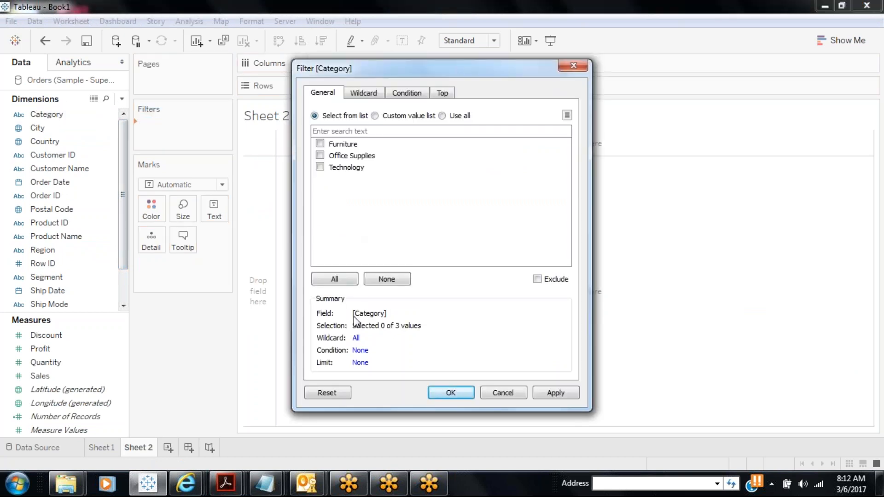
pyautogui.click(336, 280)
pyautogui.click(556, 396)
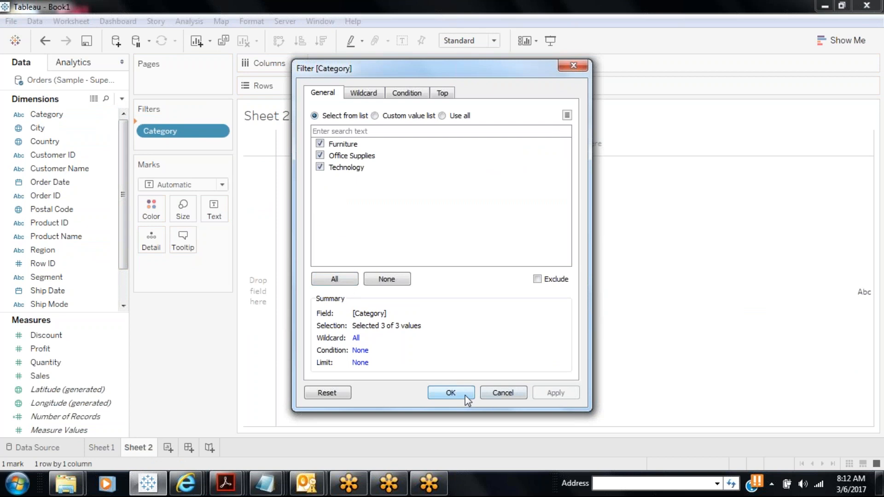
pyautogui.click(452, 394)
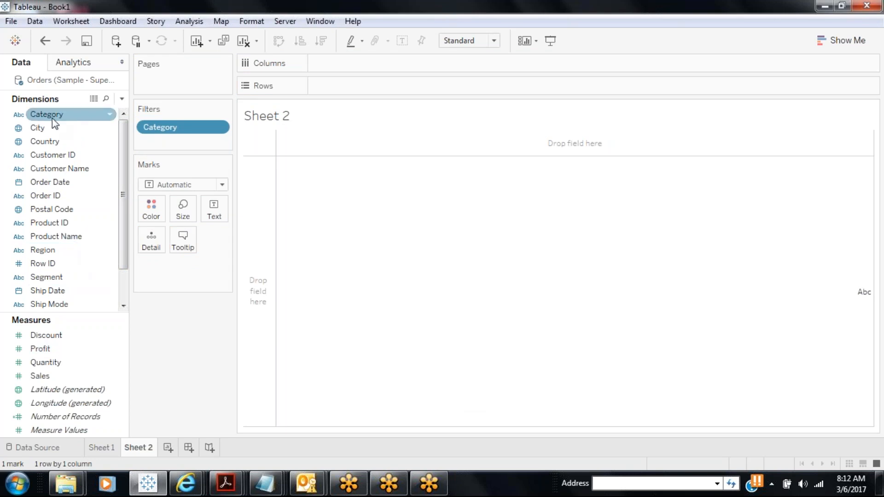
# Step: Build the same bar chart on Sheet 2, with Category and Sub-Category as rows and the sum of Sales as columns
pyautogui.moveTo(52, 118); pyautogui.dragTo(335, 87)
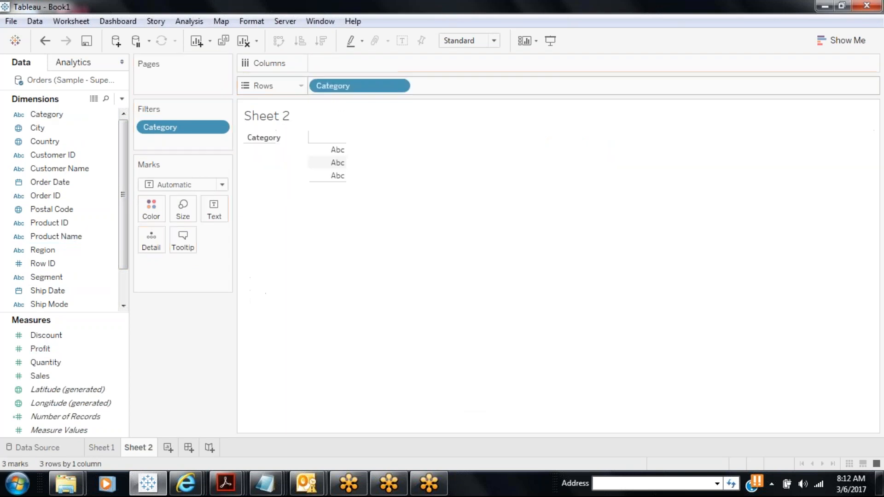
pyautogui.scroll(-1, 120, 239)
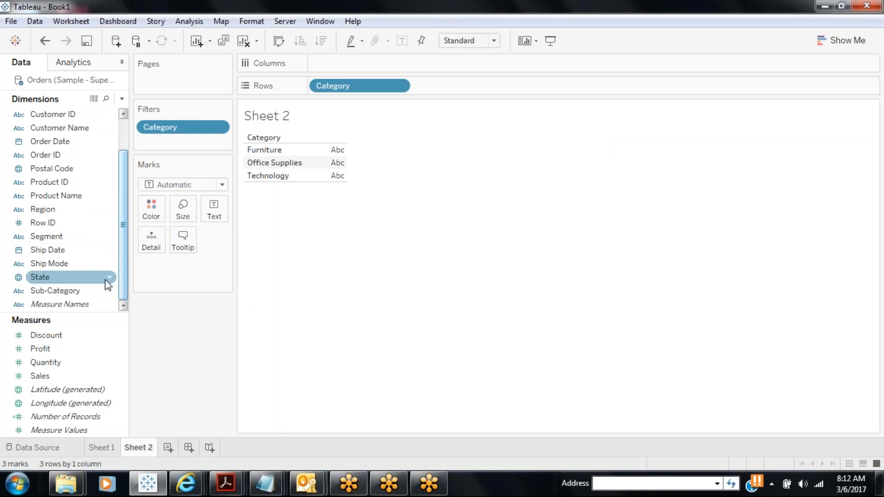
pyautogui.moveTo(75, 291); pyautogui.dragTo(471, 99)
pyautogui.moveTo(415, 86); pyautogui.dragTo(415, 85)
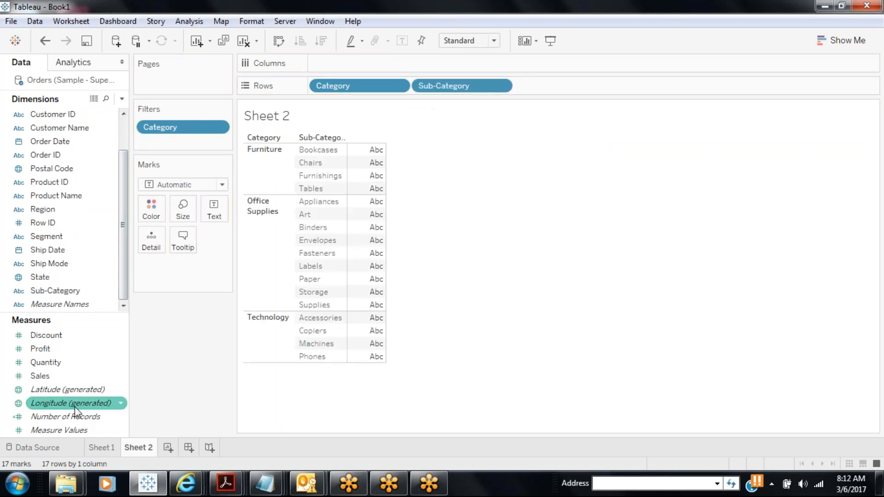
pyautogui.moveTo(60, 375); pyautogui.dragTo(357, 63)
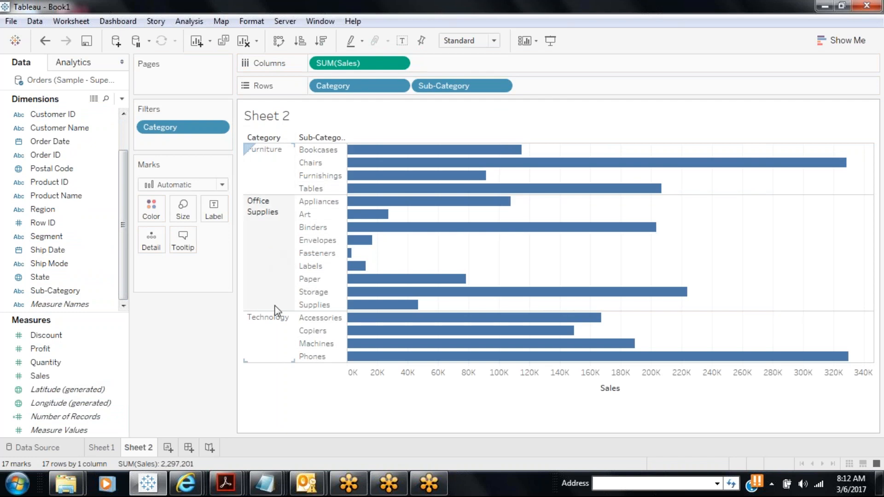
# Step: Compare the charts on Sheet 1 and Sheet 2, and show the interactive Category filter on Sheet 2
pyautogui.click(94, 449)
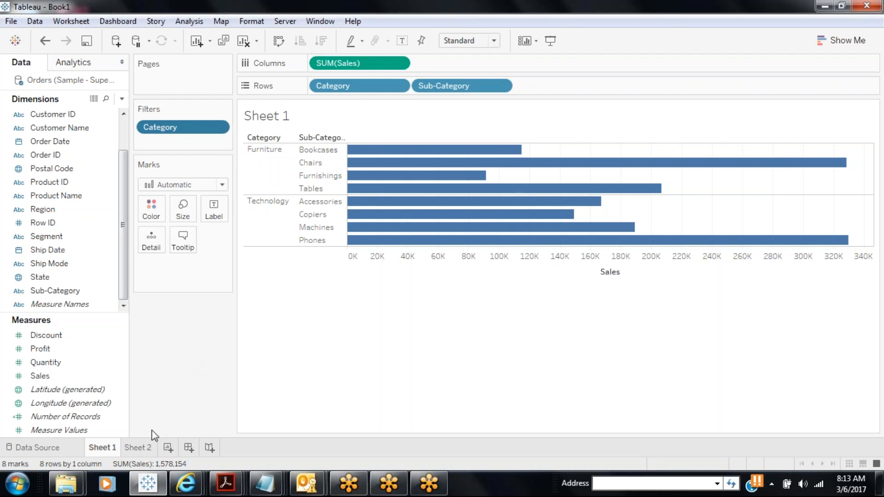
pyautogui.click(144, 448)
pyautogui.moveTo(144, 448)
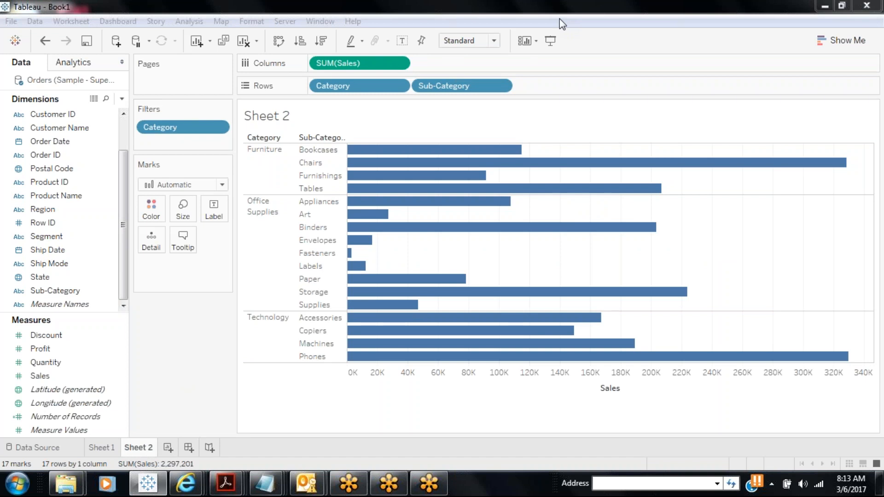
pyautogui.rightClick(200, 131)
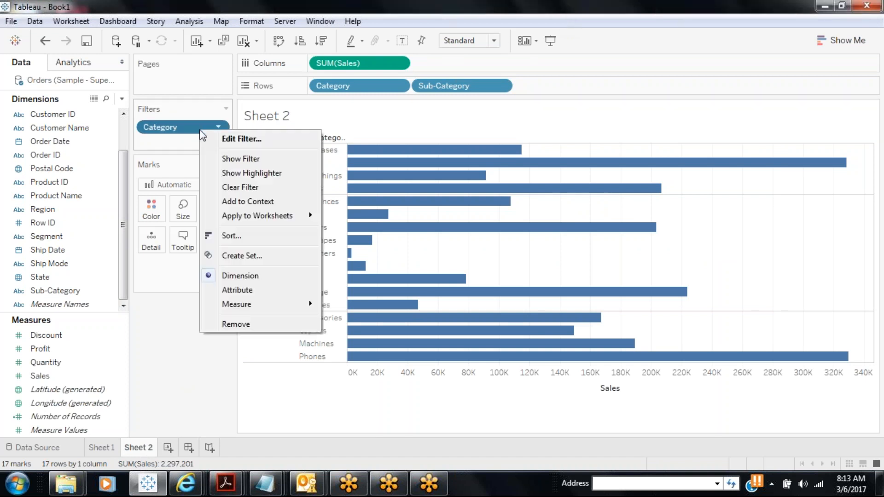
pyautogui.click(236, 158)
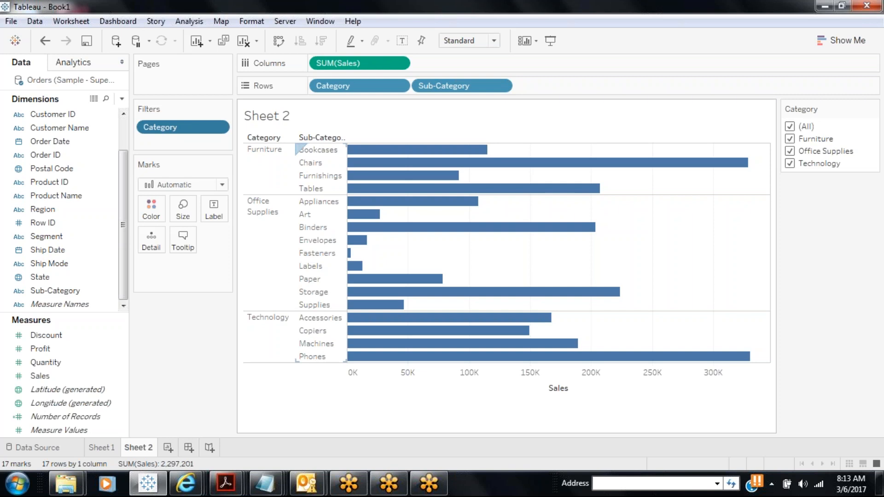
# Step: Exclude Office Supplies and Technology with Sheet 2's interactive Category filter, and select all values again
pyautogui.click(789, 151)
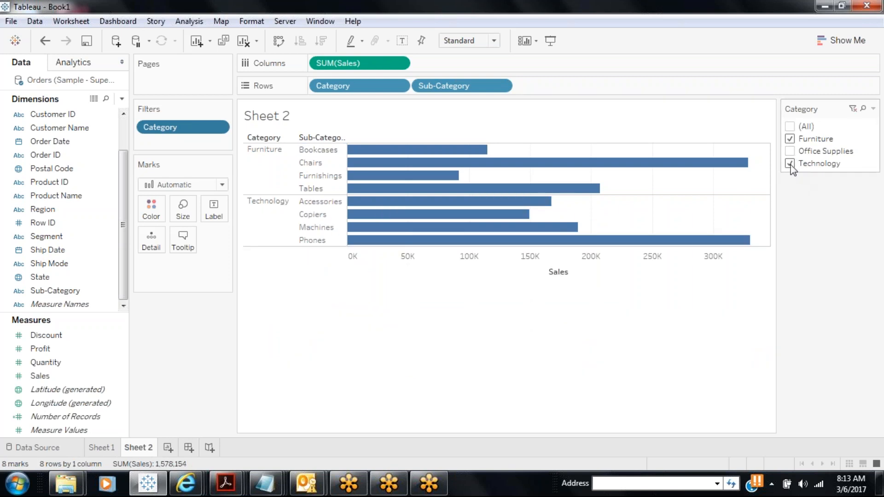
pyautogui.click(790, 163)
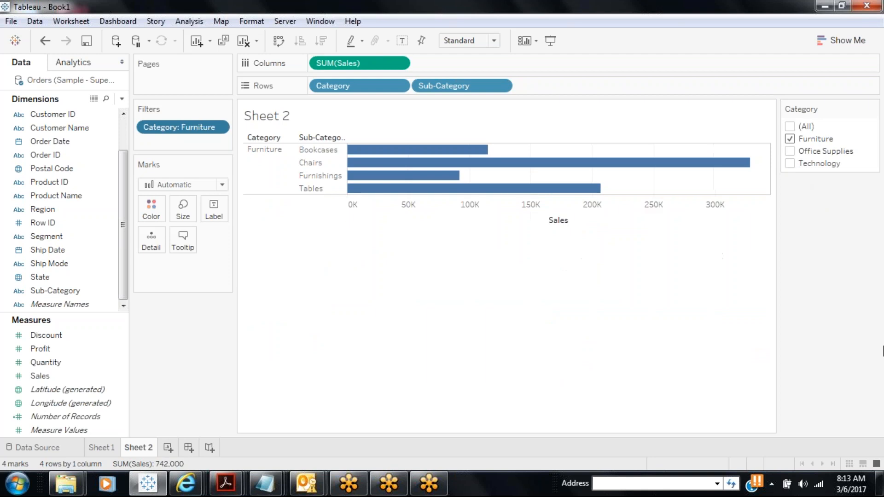
pyautogui.click(789, 127)
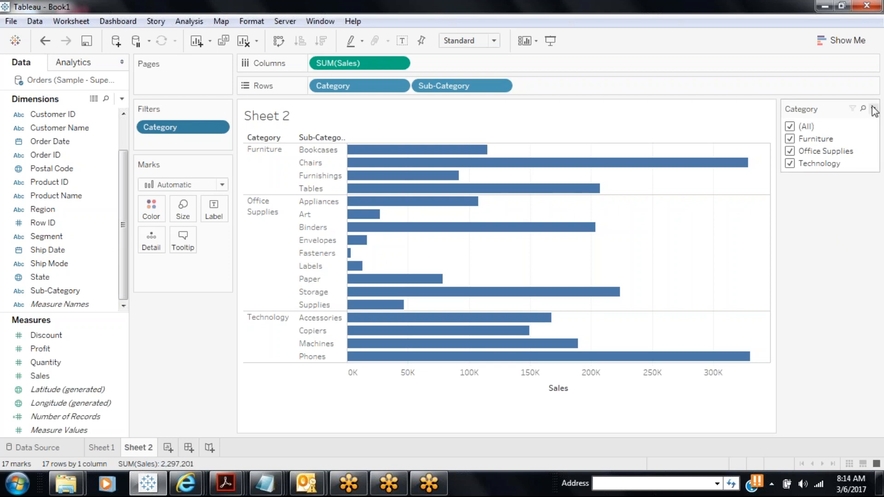
# Step: Change the Category filter to Single Value (list) and show Furniture, Office Supplies and Technology one at a time
pyautogui.click(874, 110)
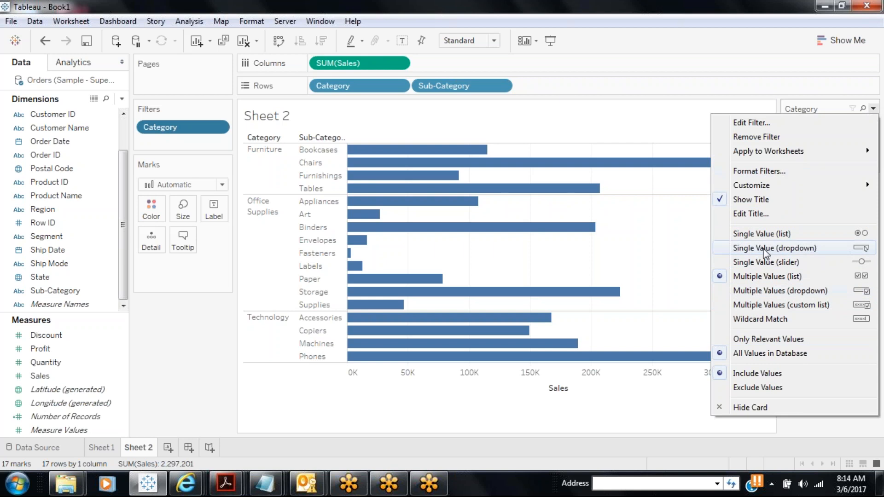
pyautogui.click(758, 235)
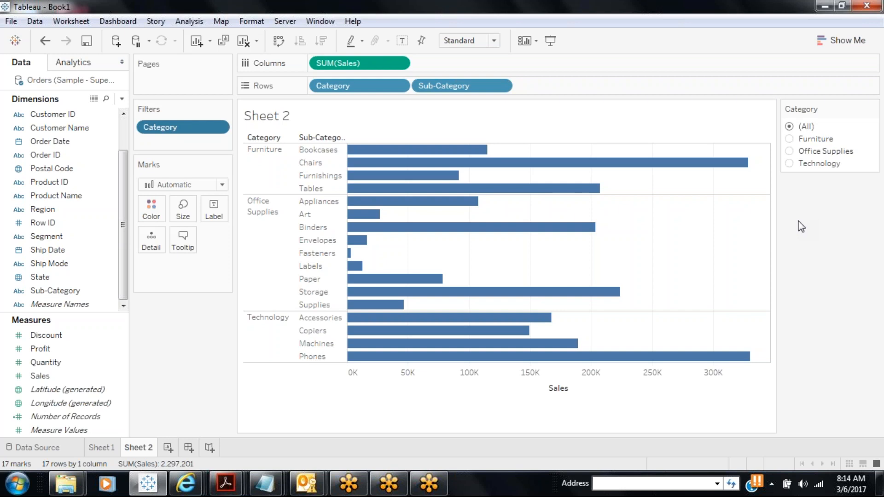
pyautogui.click(790, 139)
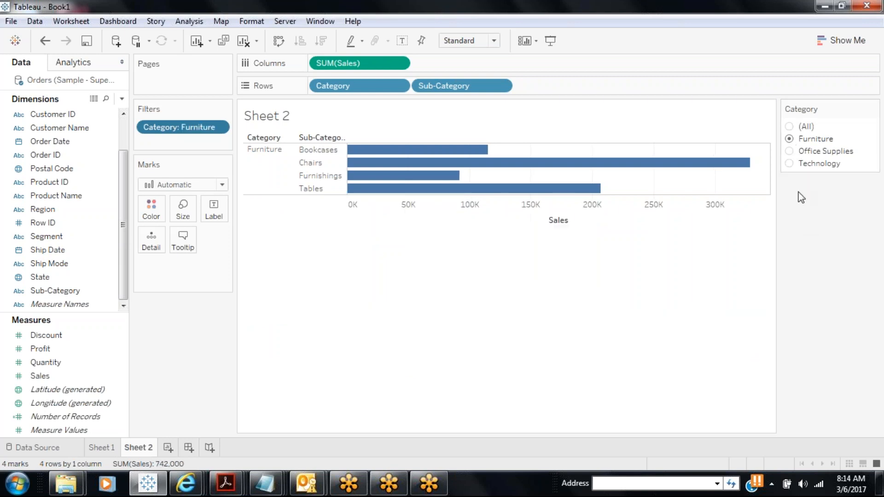
pyautogui.click(790, 151)
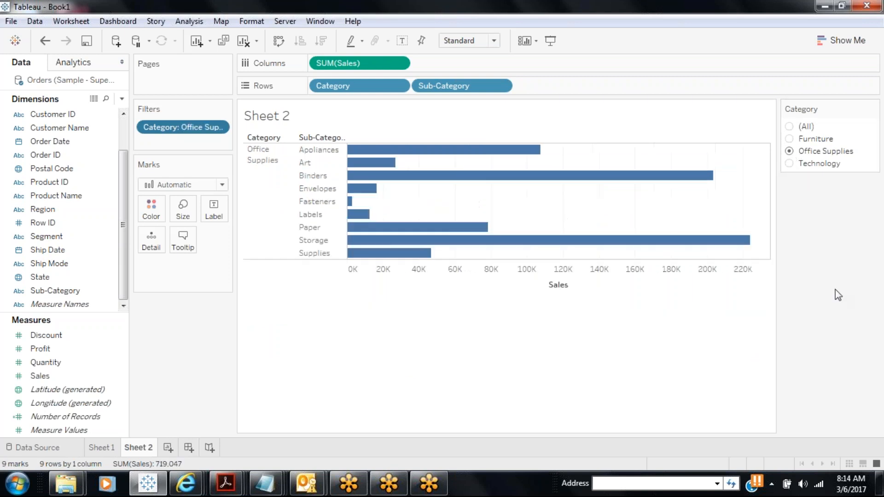
pyautogui.click(791, 164)
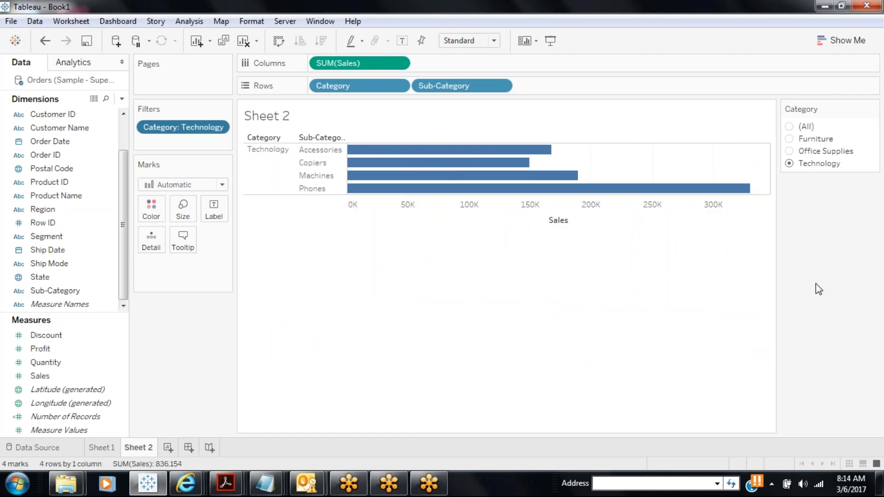
# Step: Return the Category filter to Multiple Values (list) and select all categories
pyautogui.click(871, 110)
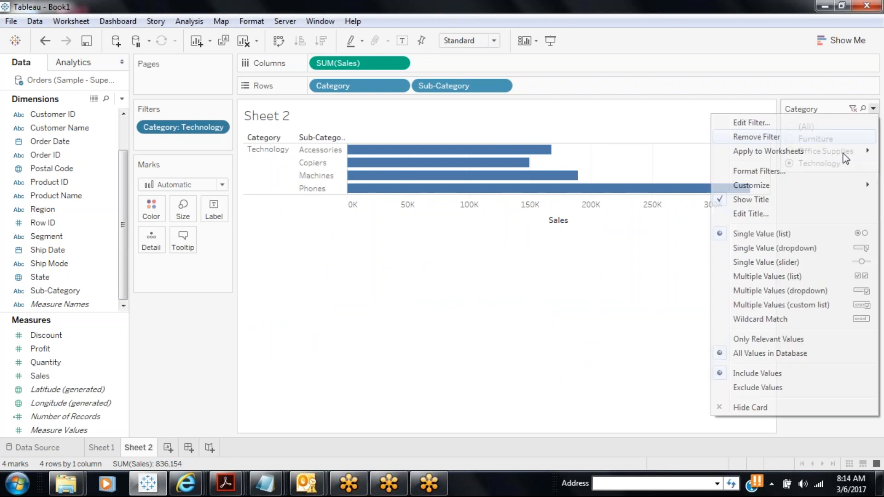
pyautogui.click(766, 278)
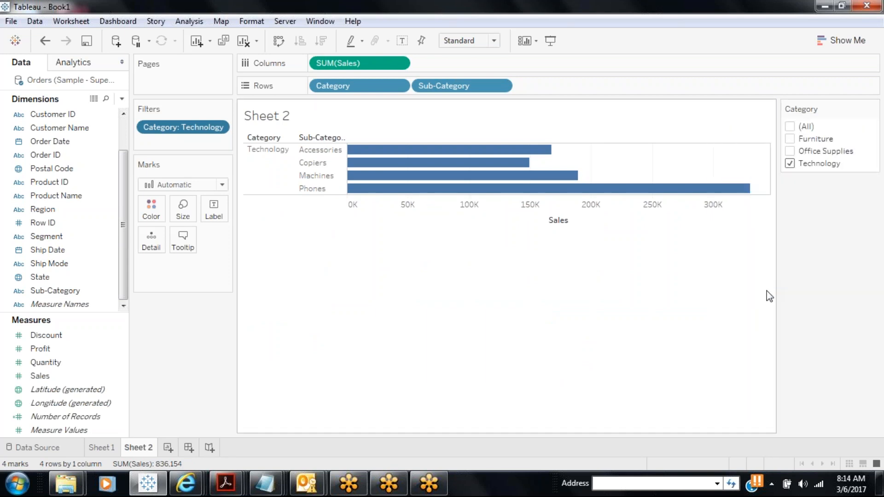
pyautogui.click(790, 126)
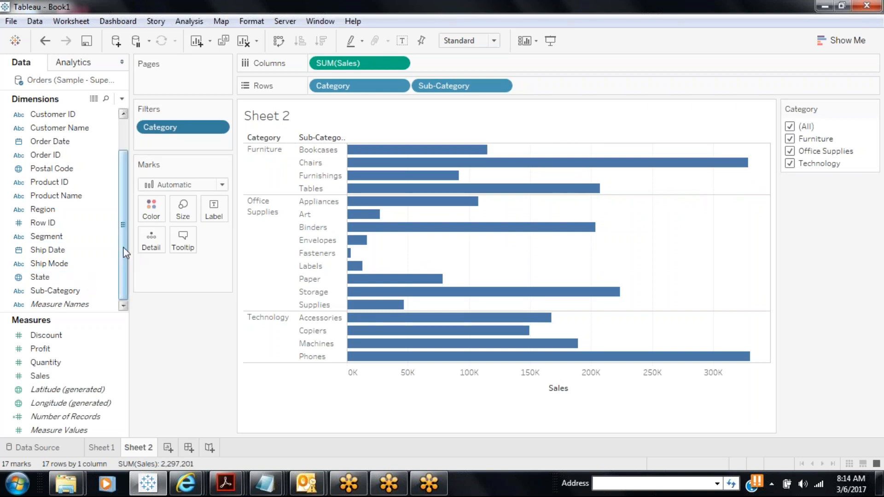
# Step: Filter the sheet by Region with all four regions included, and show the interactive Region filter
pyautogui.moveTo(56, 209); pyautogui.dragTo(183, 141)
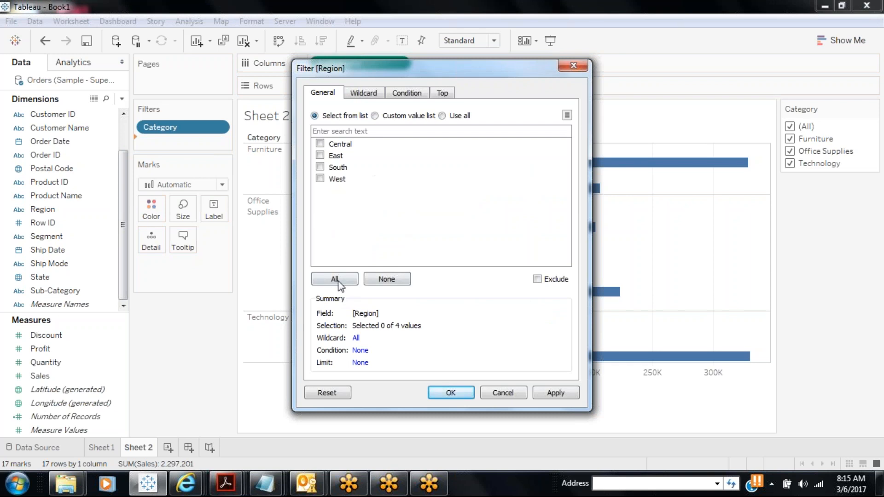
pyautogui.click(337, 280)
pyautogui.click(543, 392)
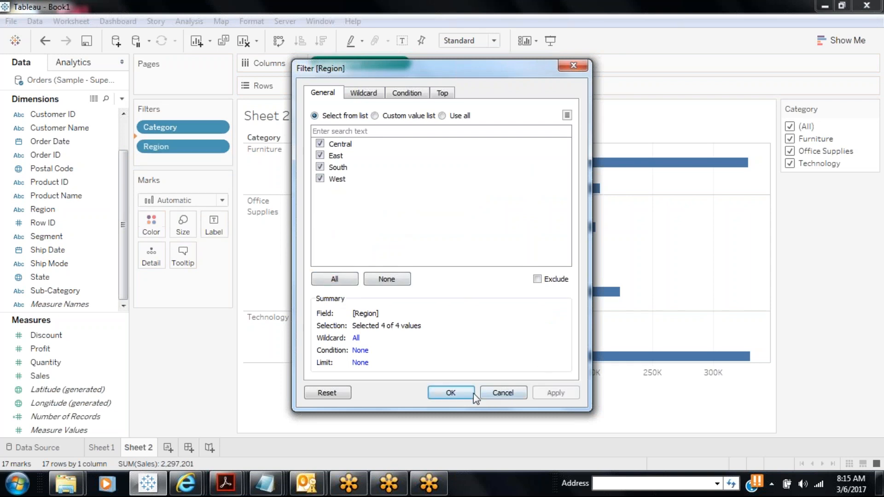
pyautogui.click(472, 392)
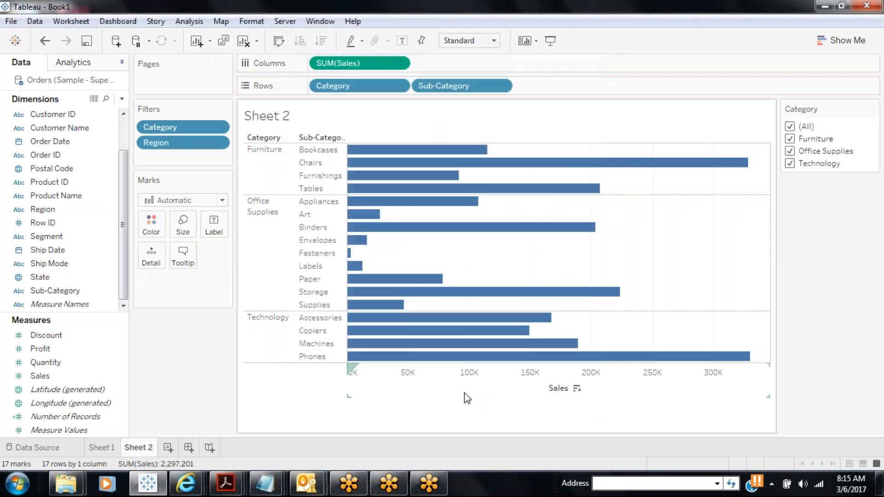
pyautogui.rightClick(184, 149)
pyautogui.click(216, 172)
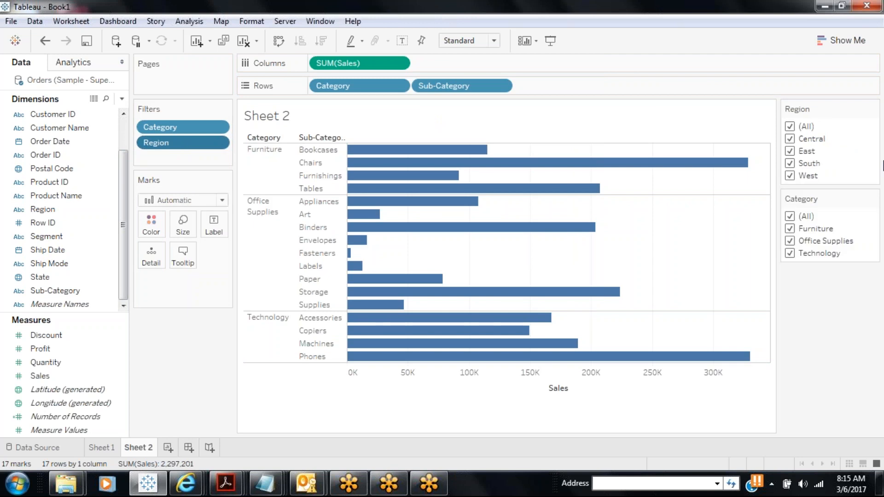
# Step: Change the Region filter to Single Value (list) and show Central, East, South and West one at a time
pyautogui.click(873, 109)
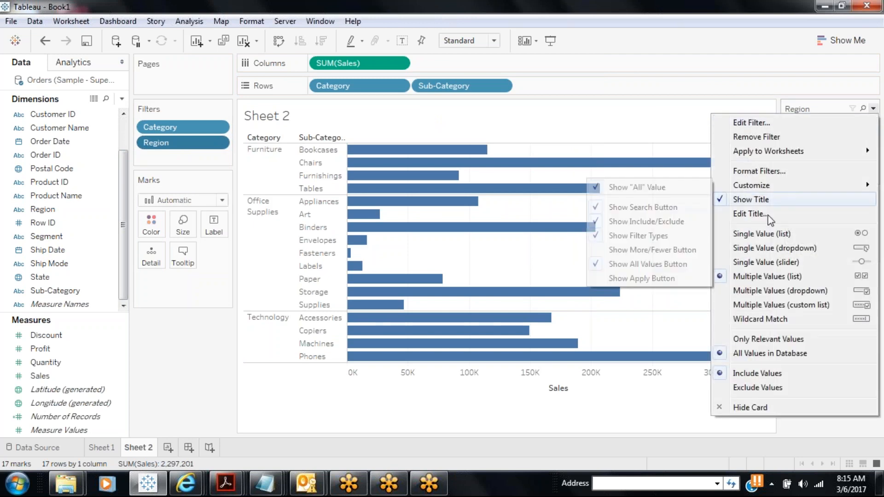
pyautogui.press('Escape')
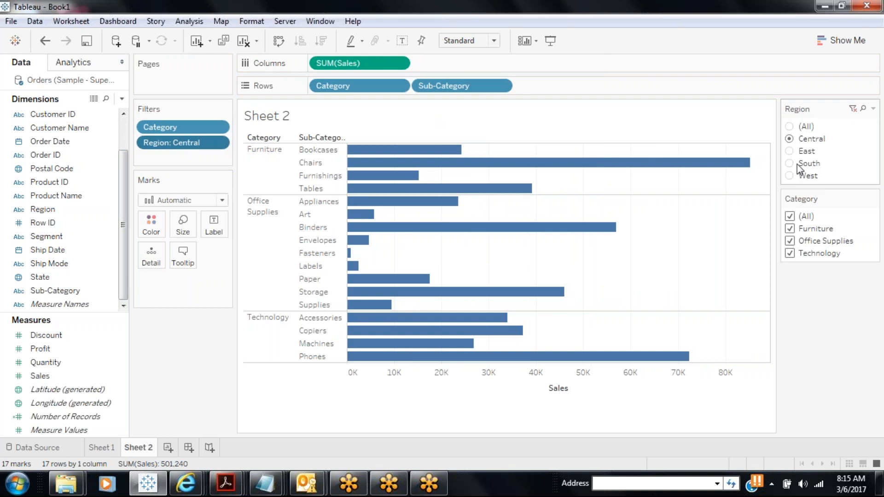
pyautogui.click(789, 151)
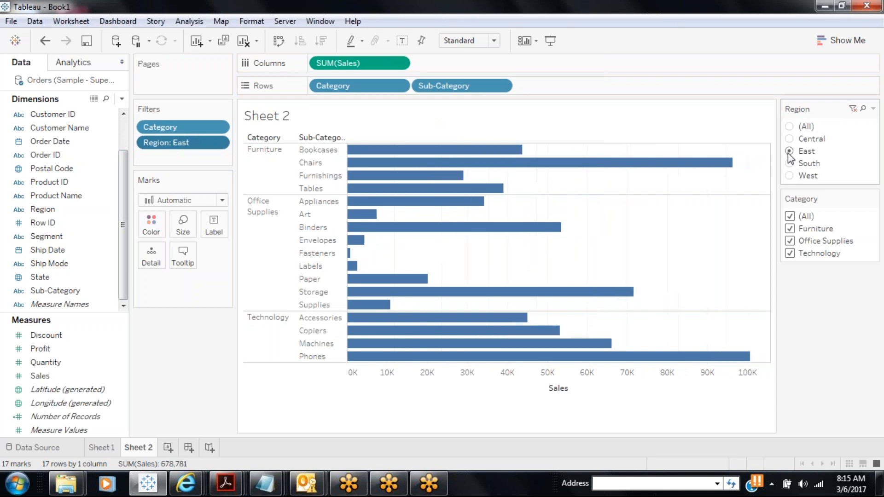
pyautogui.click(789, 164)
pyautogui.click(789, 177)
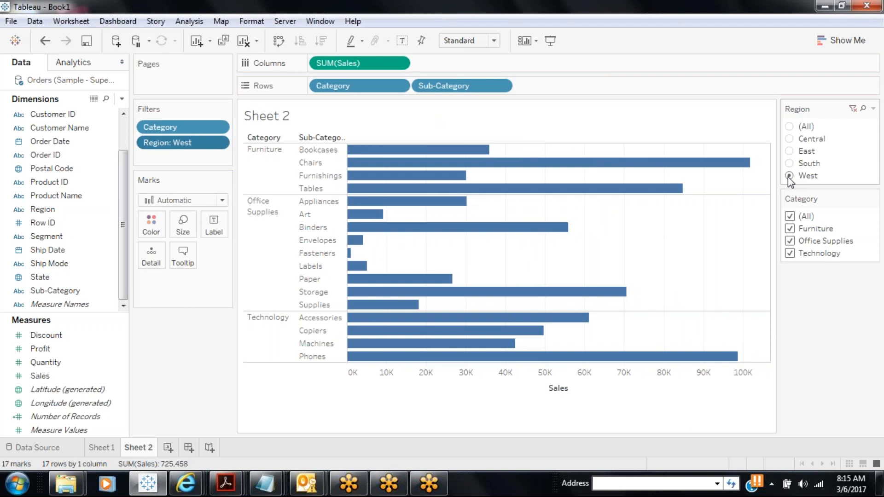
# Step: Show the sales values as mark labels on the bars
pyautogui.click(398, 45)
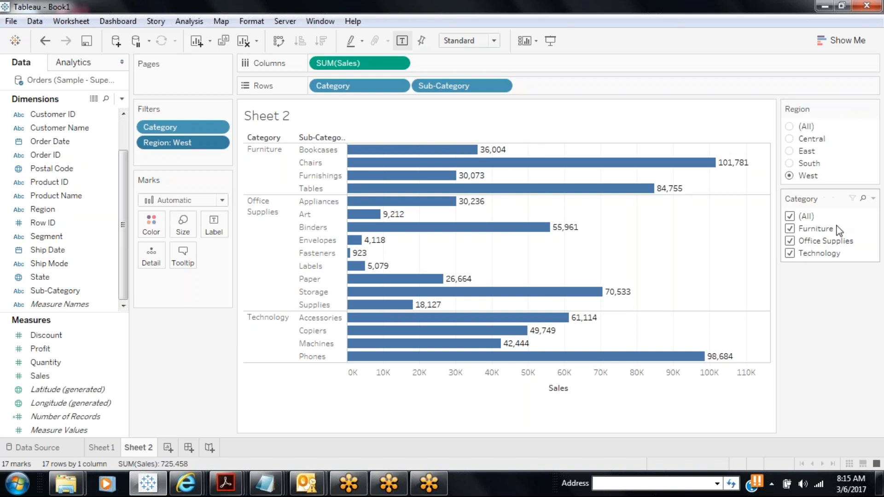
pyautogui.click(873, 109)
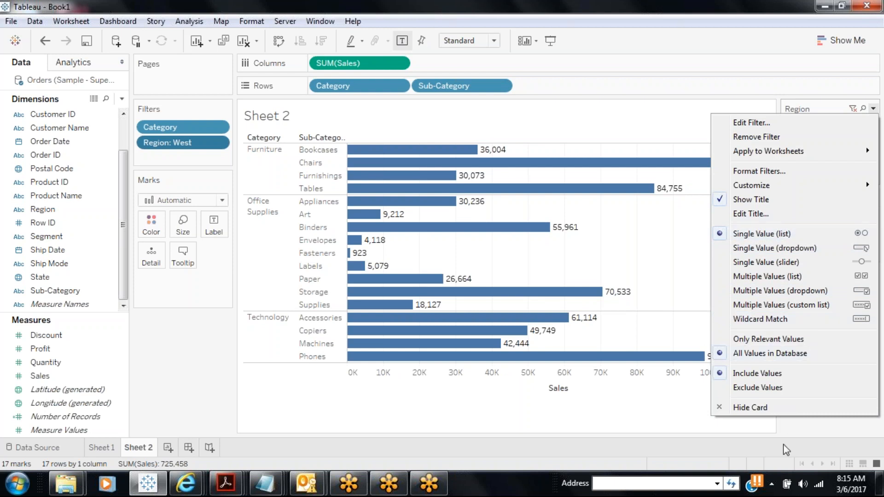
pyautogui.click(789, 434)
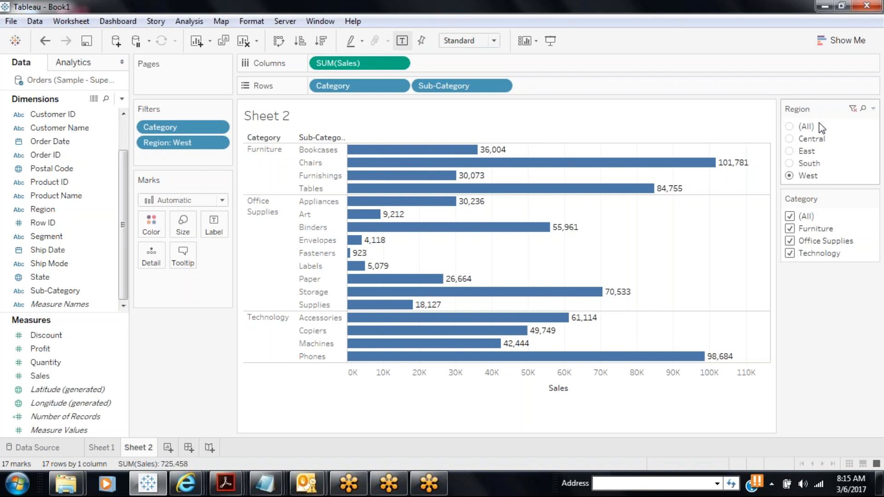
# Step: Filter the labelled chart to Central and East in turn, and select all regions again
pyautogui.click(790, 139)
pyautogui.click(789, 152)
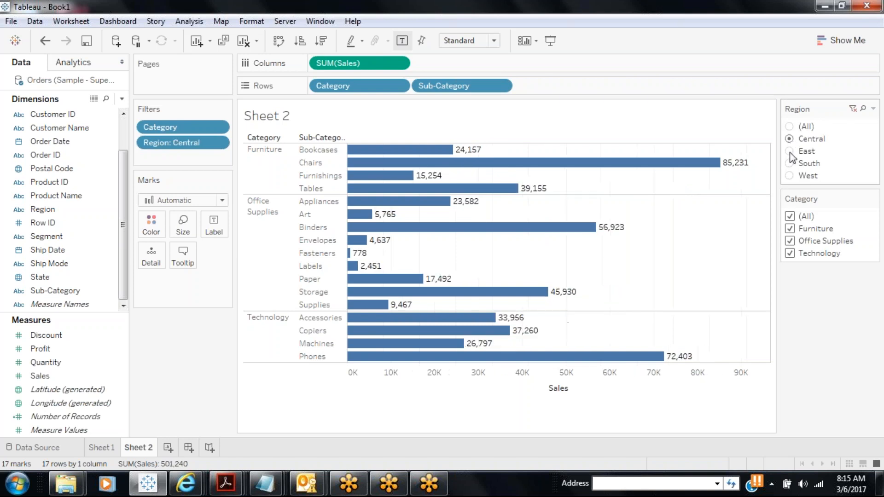
pyautogui.click(790, 127)
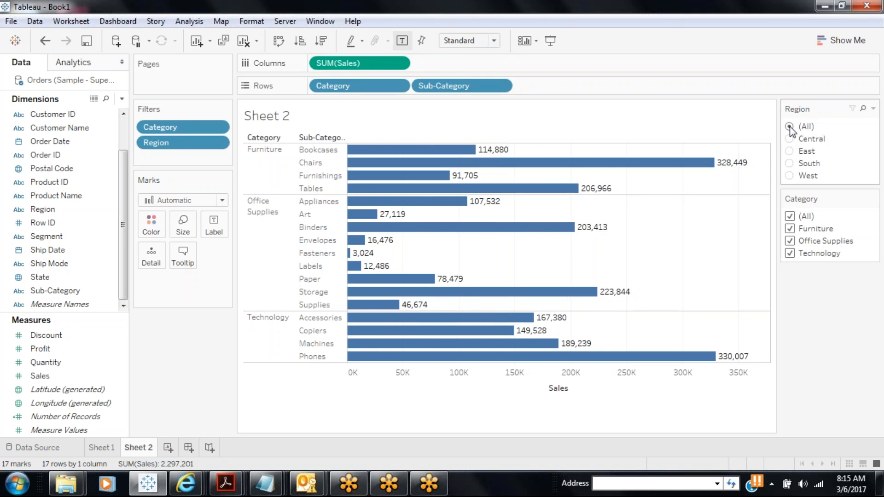
# Step: Remove the "All" value from the Region filter and show Central, East, South and West one at a time
pyautogui.click(871, 109)
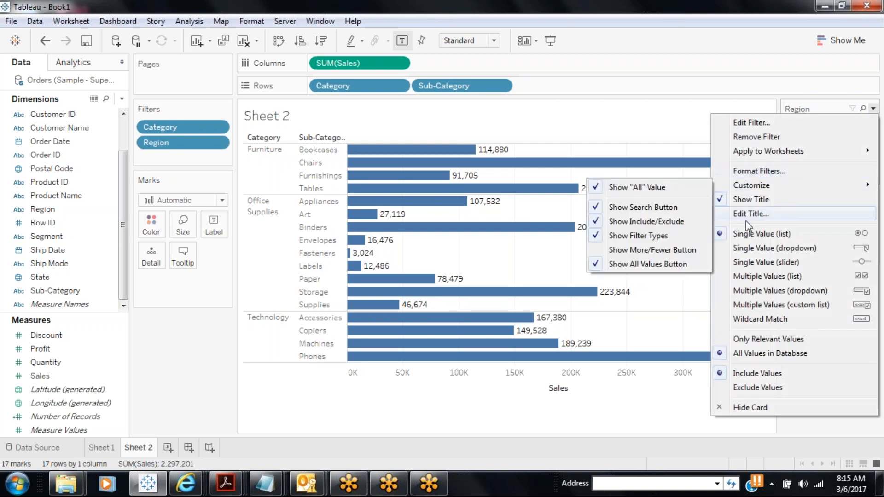
pyautogui.moveTo(733, 190)
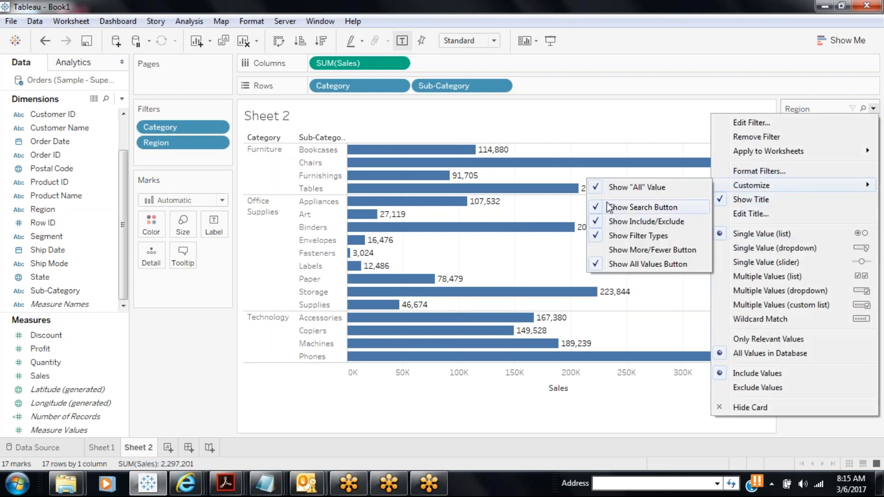
pyautogui.click(597, 188)
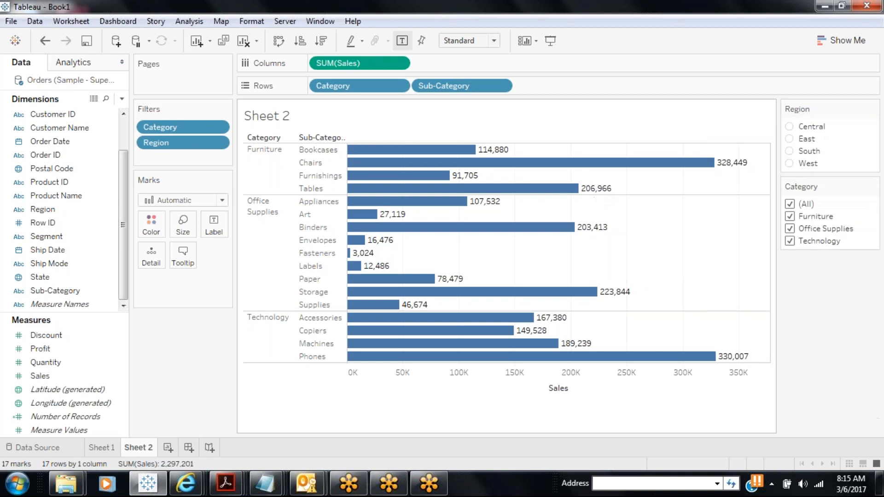
pyautogui.click(790, 127)
pyautogui.click(791, 139)
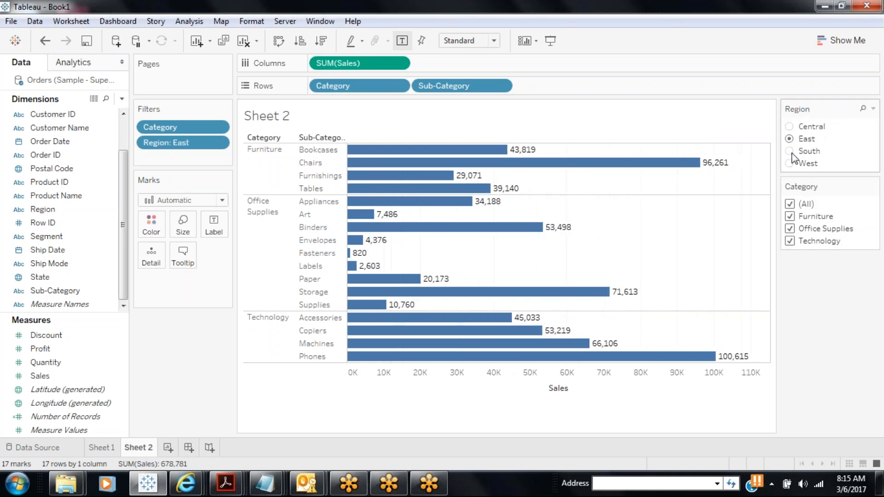
pyautogui.click(791, 152)
pyautogui.click(789, 164)
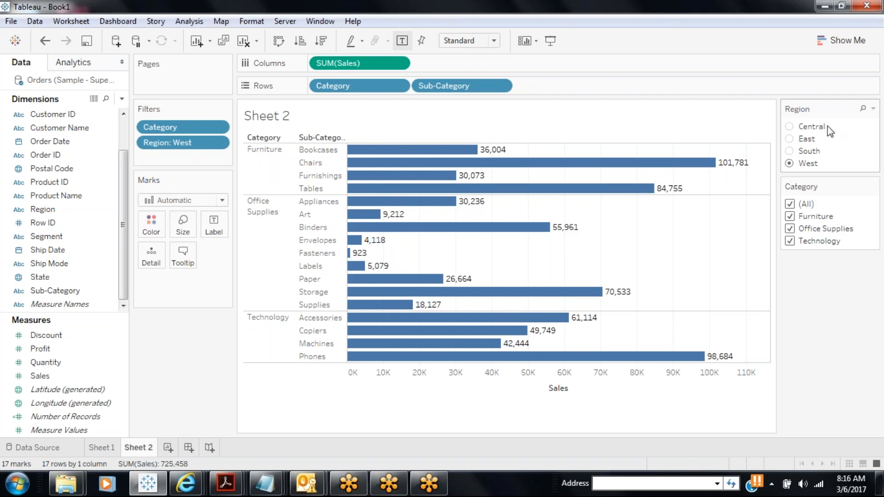
# Step: Exclude Furniture and Office Supplies with the Category filter, include Furniture again, and reselect all categories
pyautogui.click(790, 216)
pyautogui.click(790, 228)
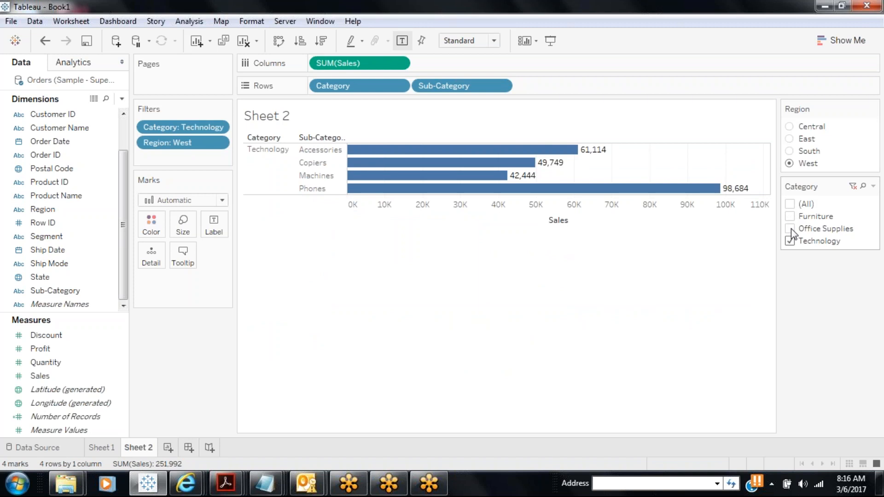
pyautogui.click(791, 216)
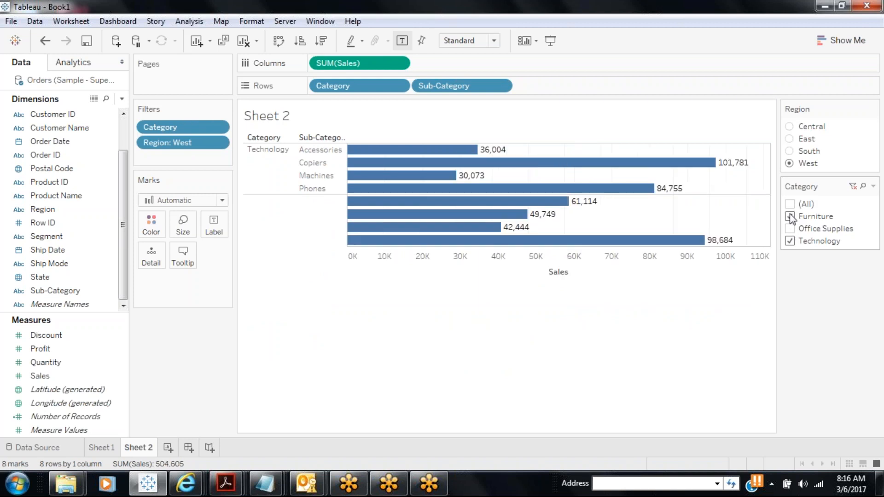
pyautogui.click(789, 204)
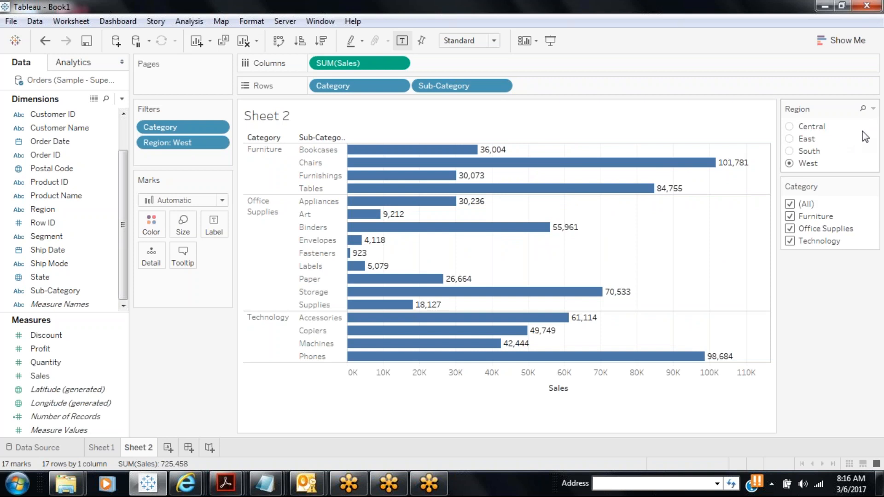
# Step: Change the Region filter to Single Value (dropdown) and the Category filter to Multiple Values (dropdown)
pyautogui.click(873, 108)
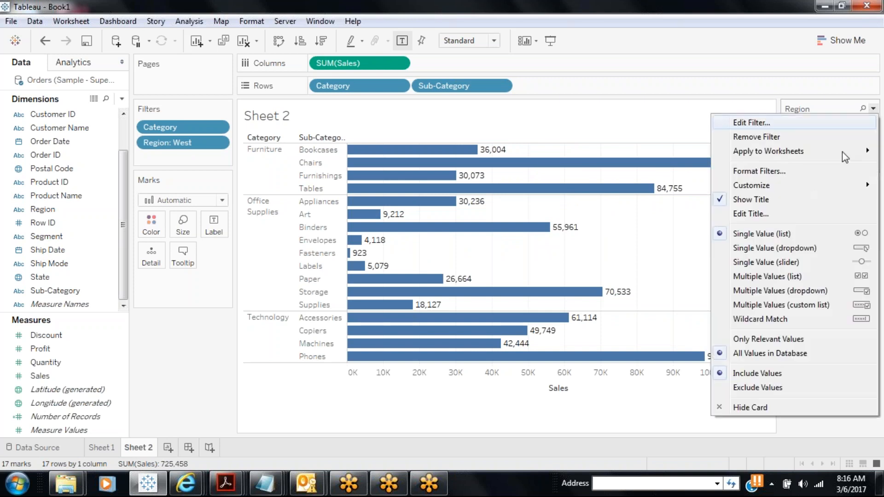
pyautogui.click(790, 249)
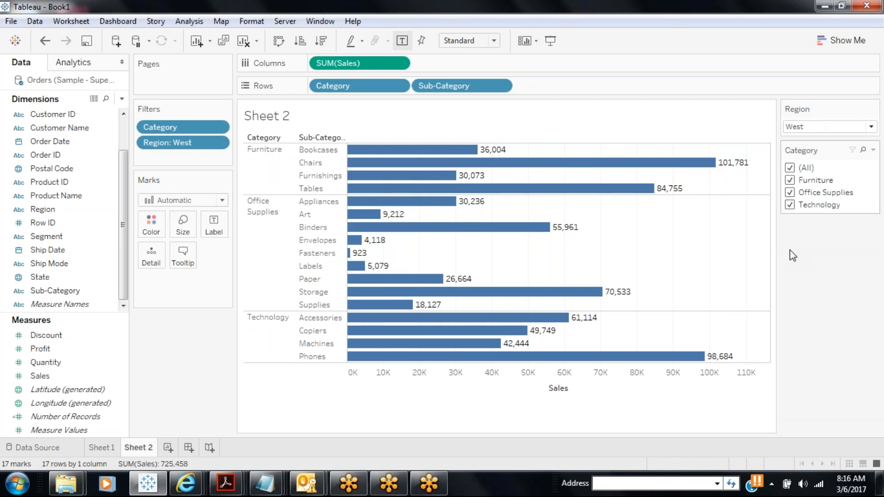
pyautogui.click(873, 150)
pyautogui.click(781, 333)
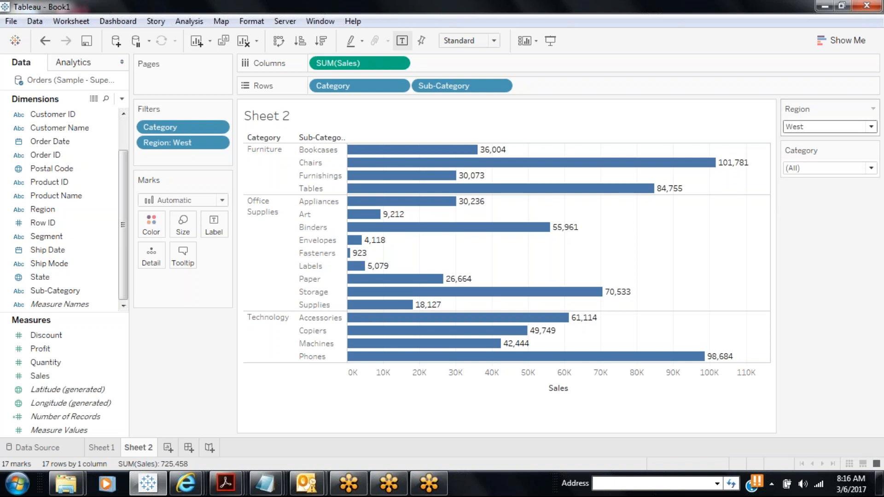
# Step: Show Central, East, South and West one after another with the Region dropdown filter
pyautogui.click(870, 128)
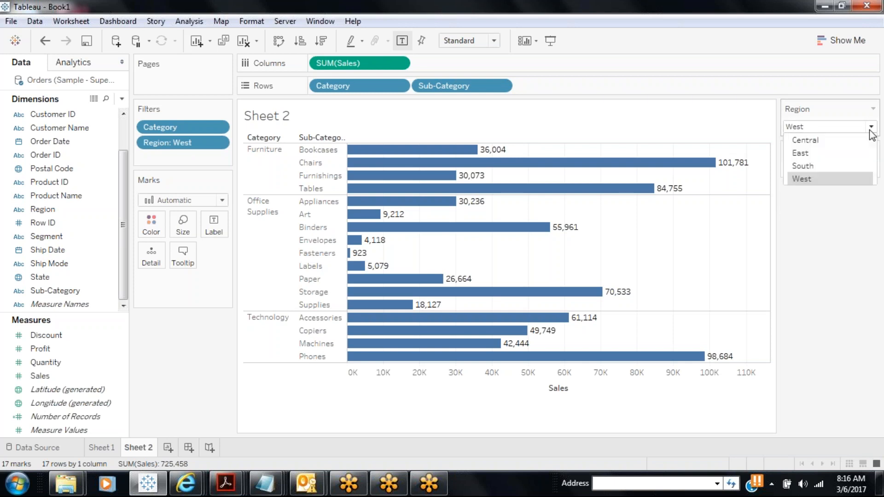
pyautogui.click(818, 141)
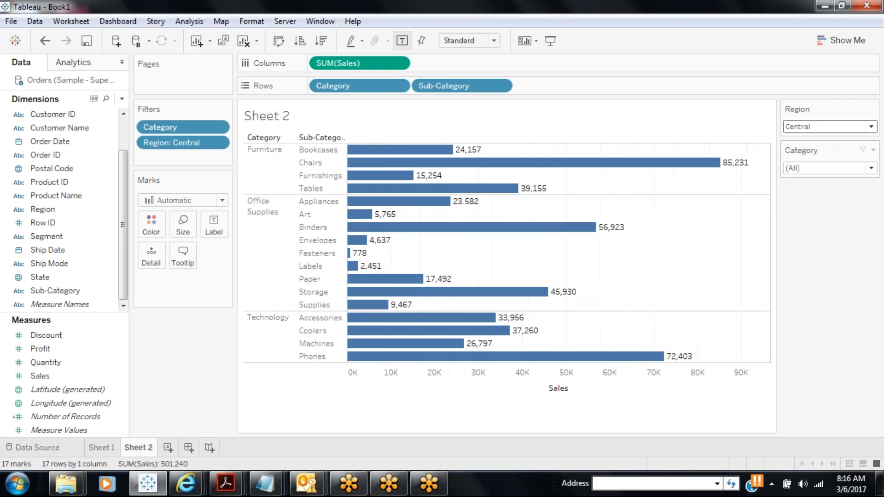
pyautogui.click(818, 127)
pyautogui.click(818, 150)
pyautogui.click(819, 128)
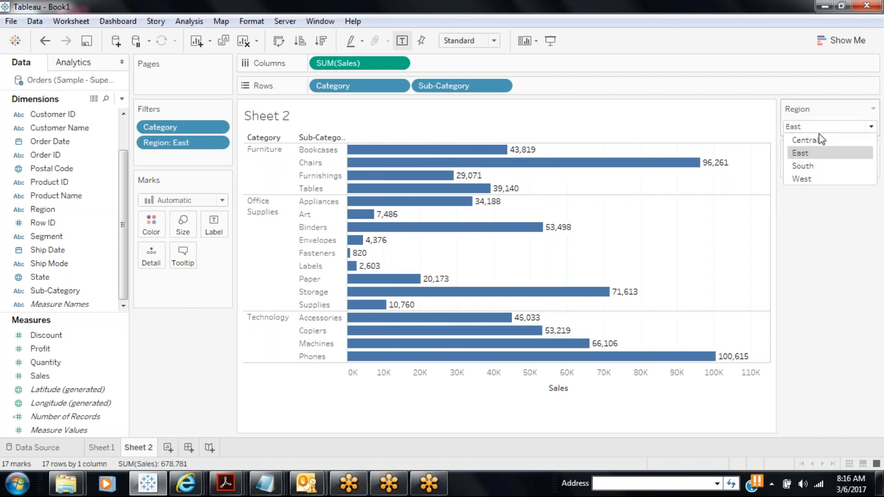
pyautogui.click(811, 166)
pyautogui.click(820, 126)
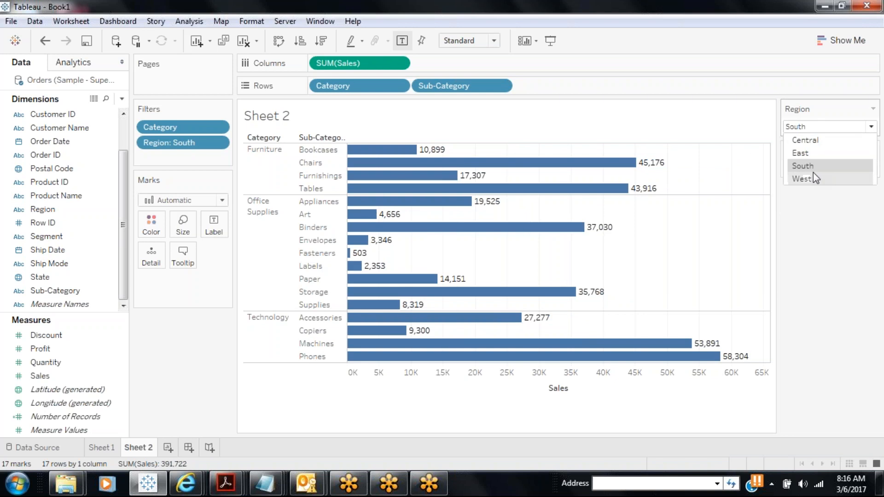
pyautogui.click(811, 178)
# Step: Switch the Region dropdown filter back through South and East, ending on Central
pyautogui.click(818, 128)
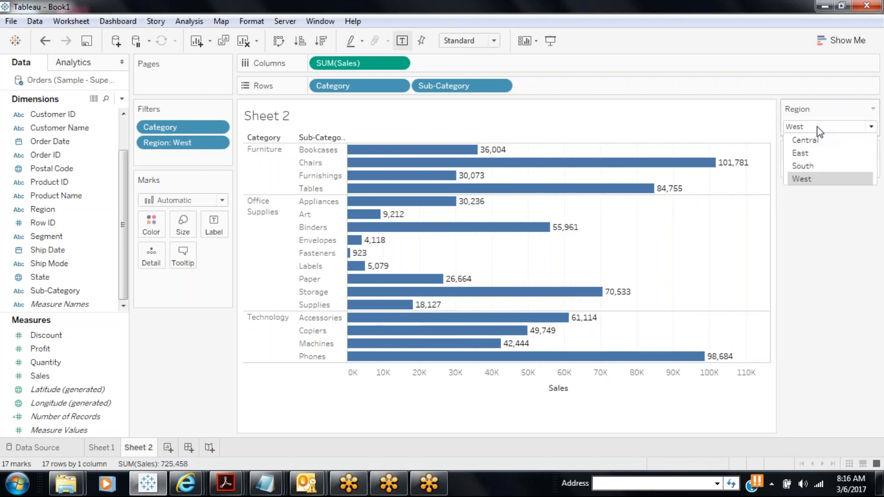
pyautogui.click(800, 167)
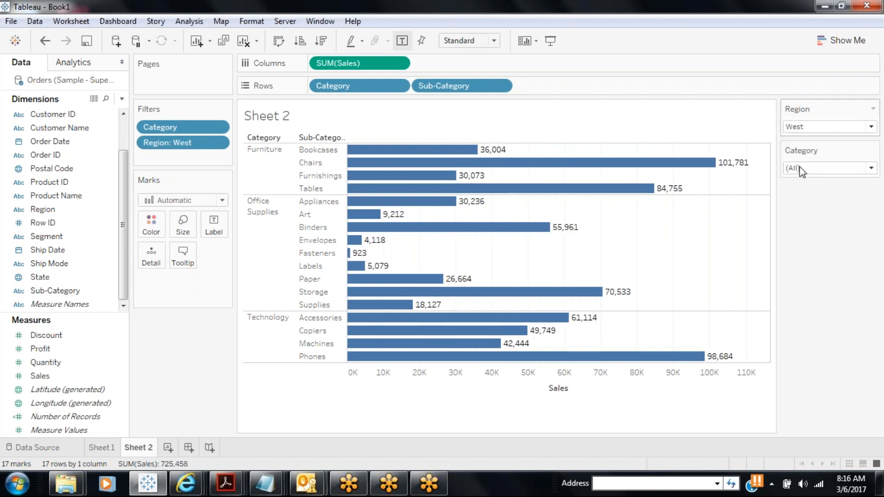
pyautogui.click(811, 127)
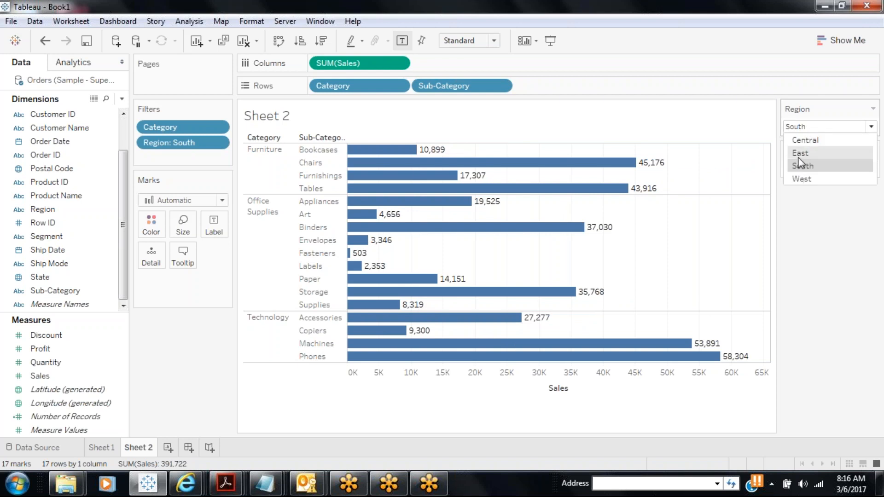
pyautogui.click(801, 153)
pyautogui.click(814, 128)
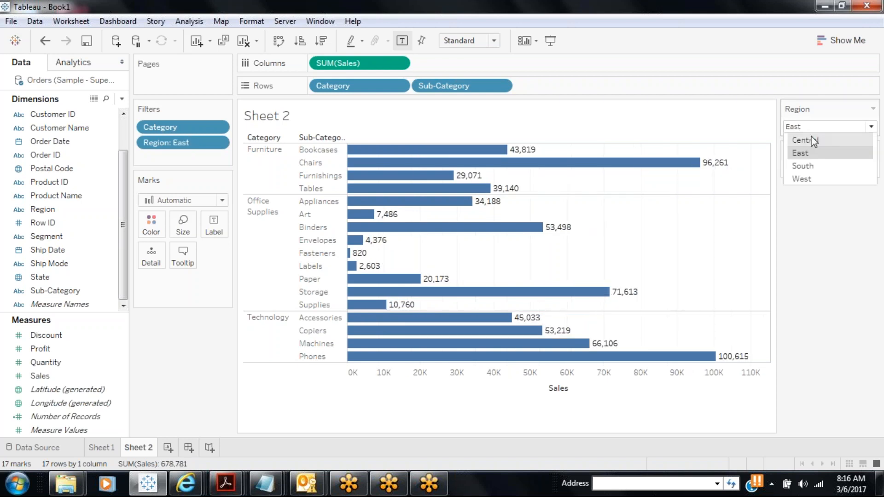
pyautogui.click(813, 140)
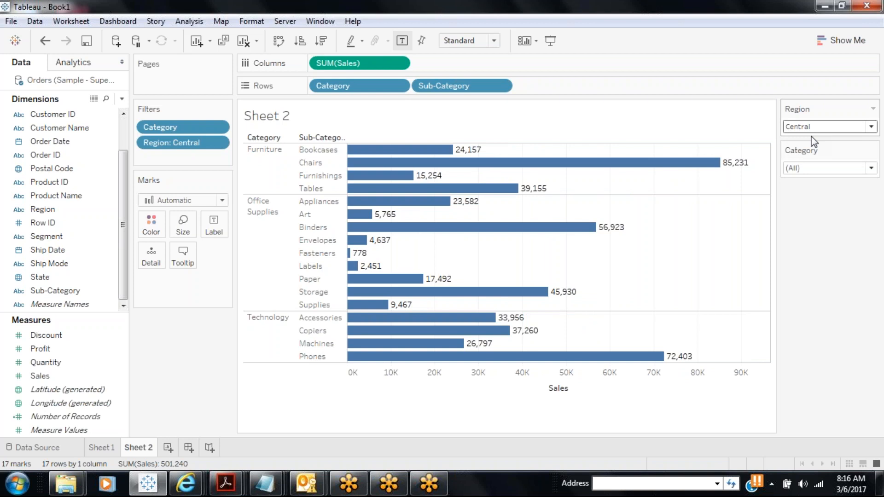
# Step: Exclude Furniture and Office Supplies with the Category dropdown filter, and reselect all categories
pyautogui.click(871, 169)
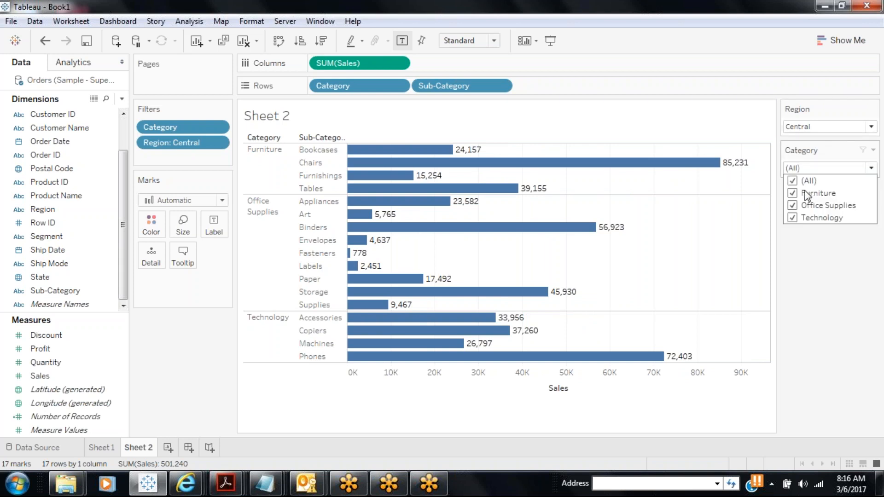
pyautogui.click(793, 193)
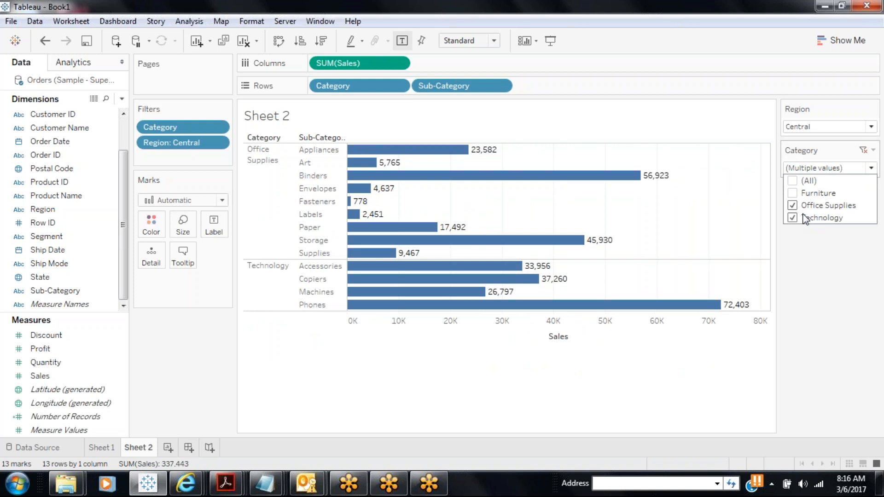
pyautogui.click(793, 206)
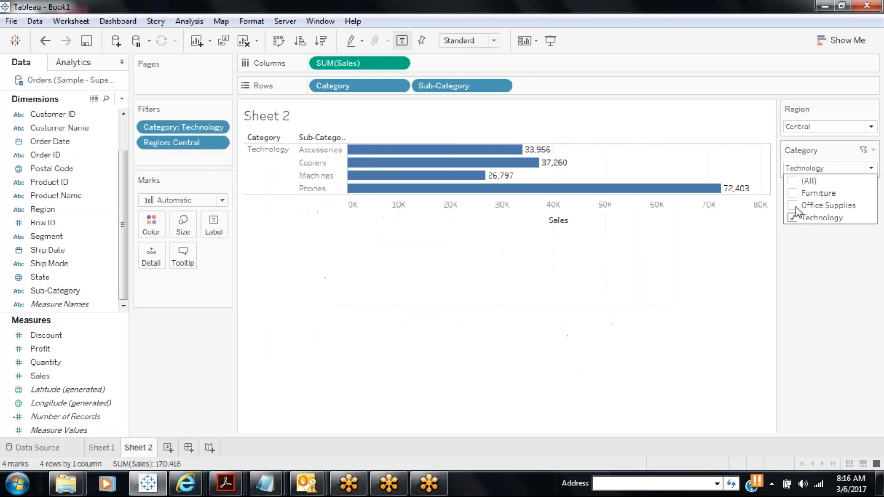
pyautogui.click(793, 181)
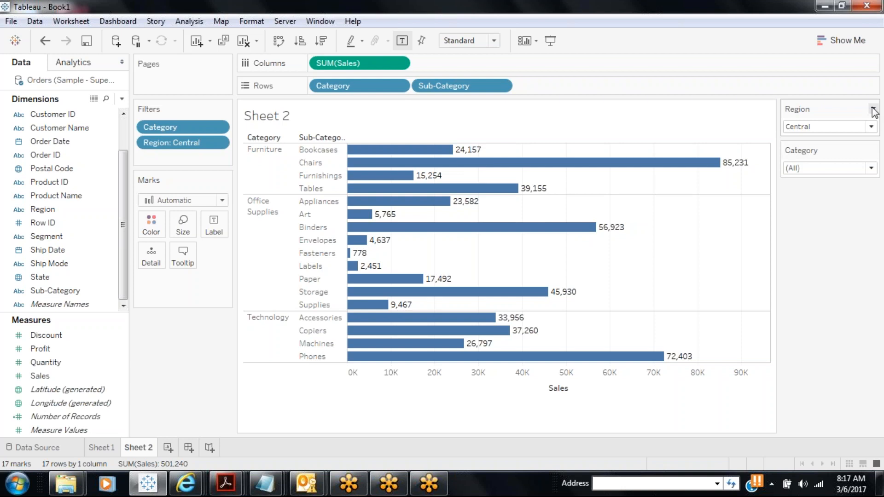
# Step: Change the Region filter to Single Value (slider) and advance it through the regions to West
pyautogui.click(873, 110)
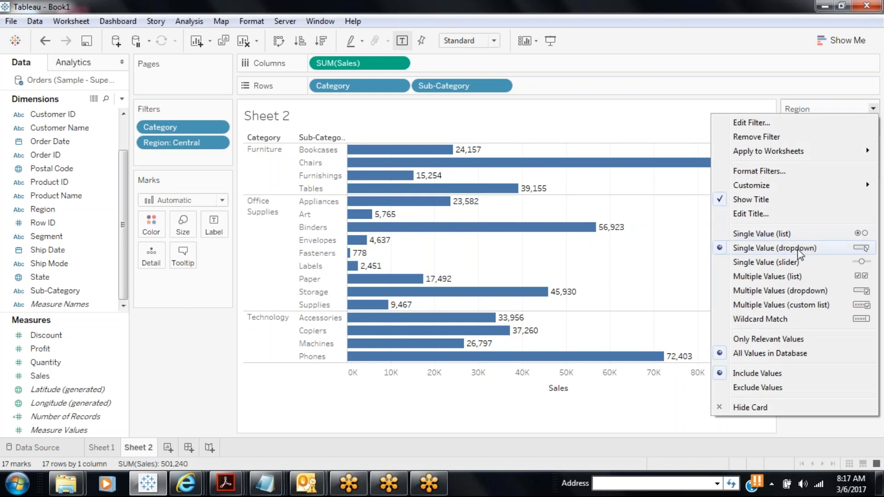
pyautogui.click(776, 262)
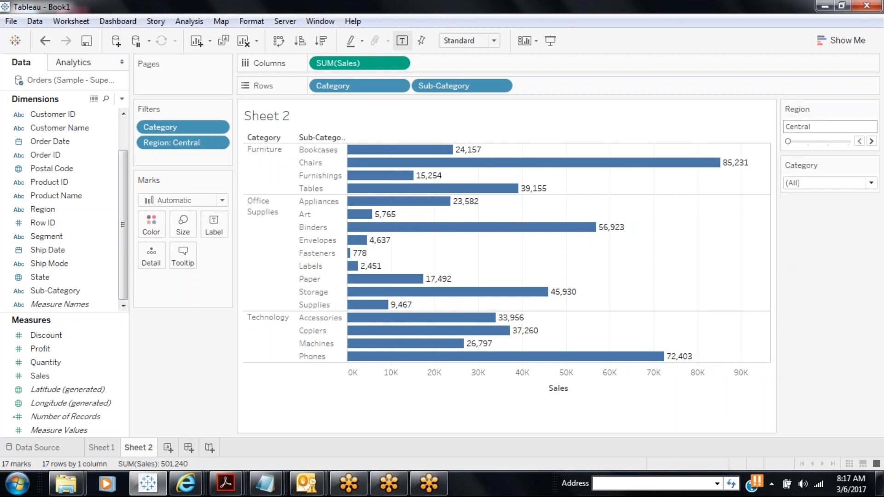
pyautogui.click(872, 141)
pyautogui.click(872, 141)
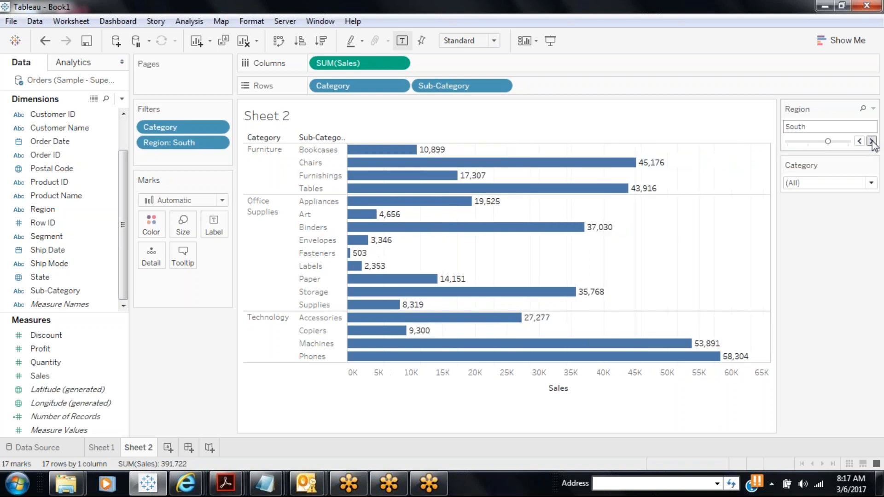
pyautogui.click(872, 141)
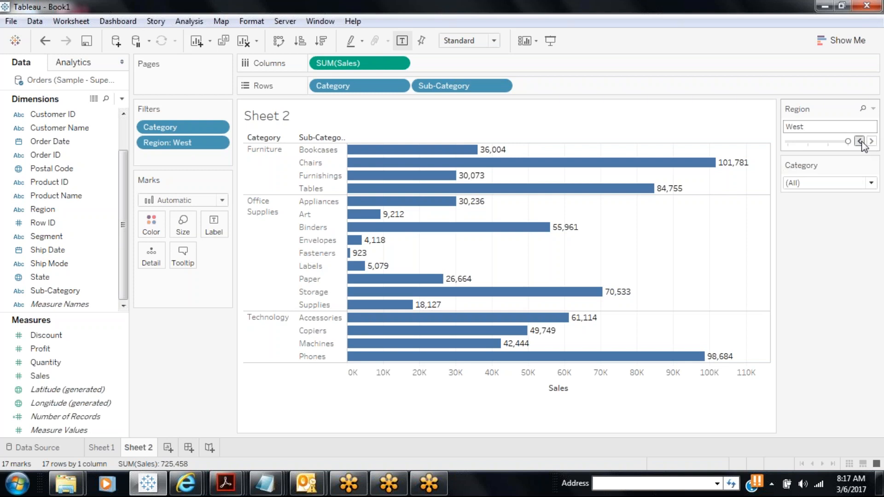
# Step: Step the Region slider filter back one region at a time to Central
pyautogui.click(860, 141)
pyautogui.click(859, 141)
pyautogui.click(860, 142)
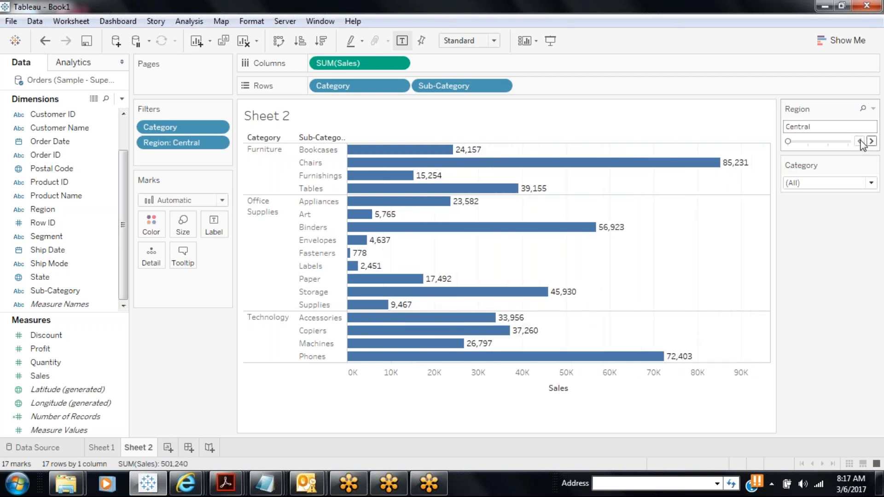
# Step: Change the Category filter to Multiple Values (custom list) and search its values for "c"
pyautogui.click(873, 164)
pyautogui.click(792, 361)
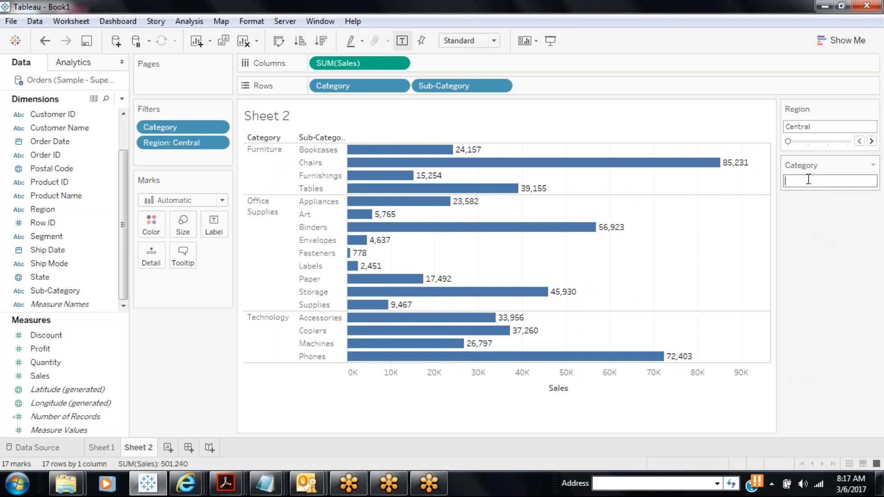
pyautogui.write('c')
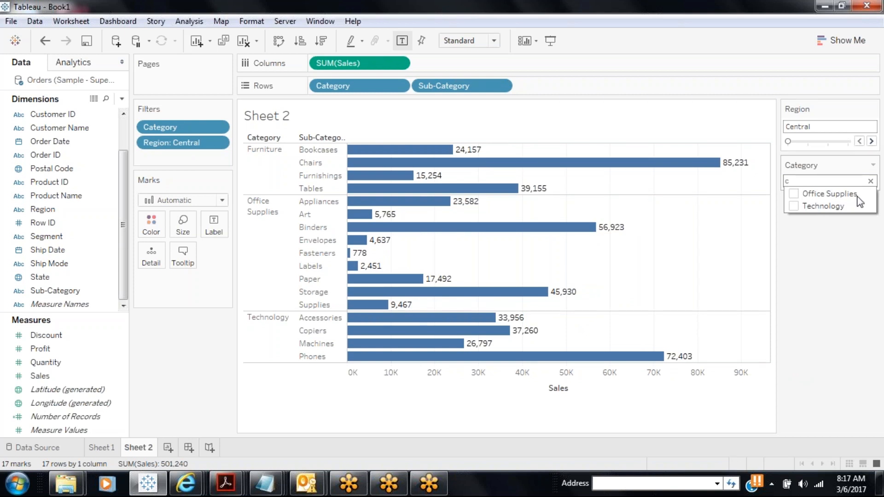
pyautogui.click(800, 181)
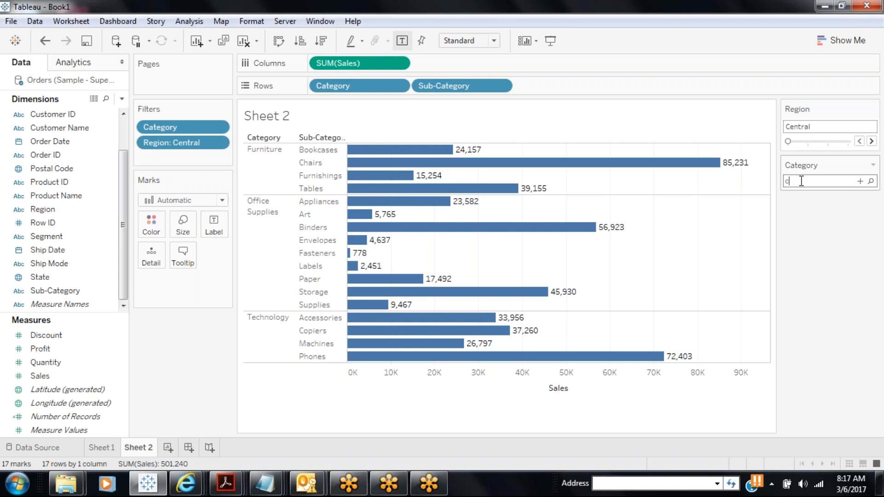
pyautogui.press('Return')
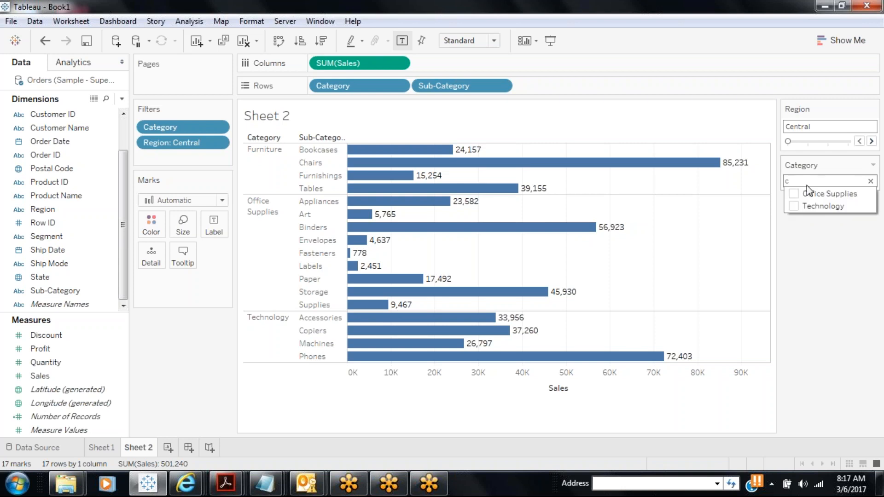
# Step: Search the Category custom list filter for "t" and for "e"
pyautogui.click(802, 180)
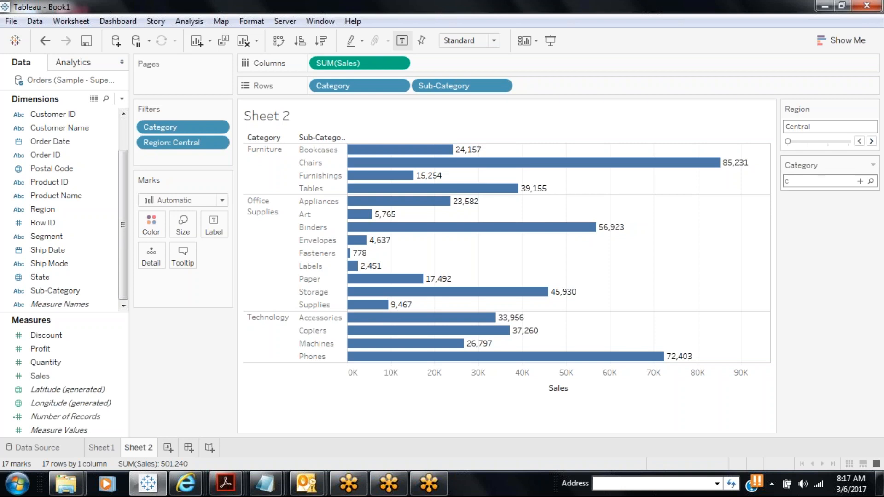
pyautogui.press('BackSpace')
pyautogui.write('t')
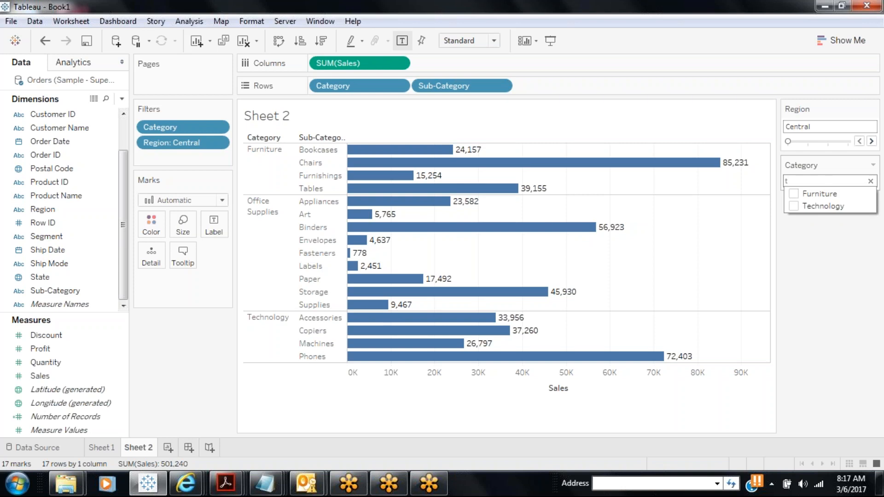
pyautogui.click(799, 180)
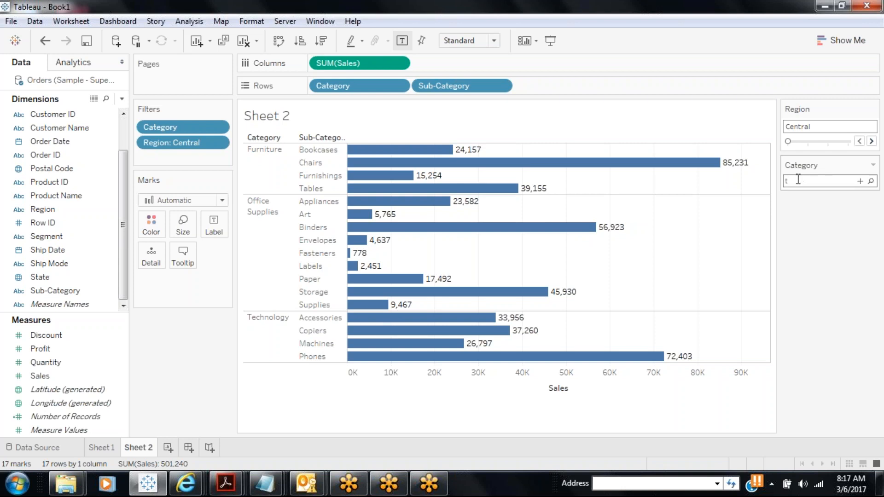
pyautogui.press('BackSpace')
pyautogui.write('e')
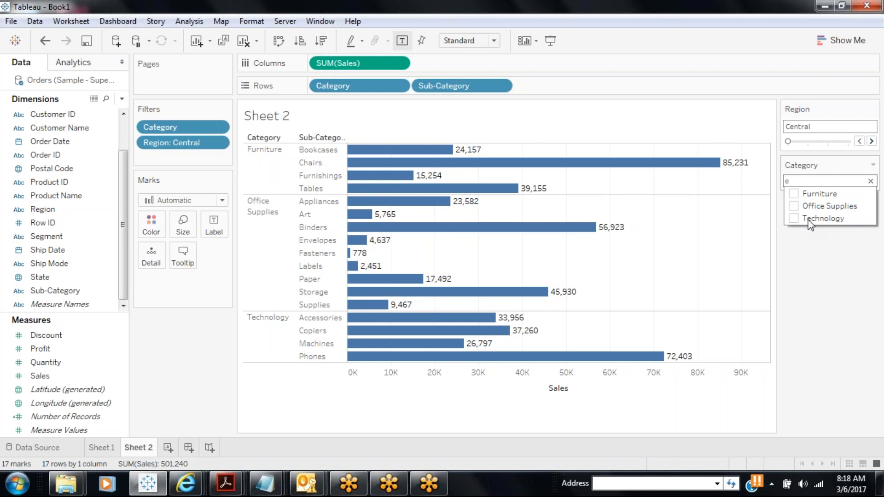
# Step: Add Furniture, Office Supplies and Technology from the search results to the Category custom list filter
pyautogui.click(795, 193)
pyautogui.click(794, 206)
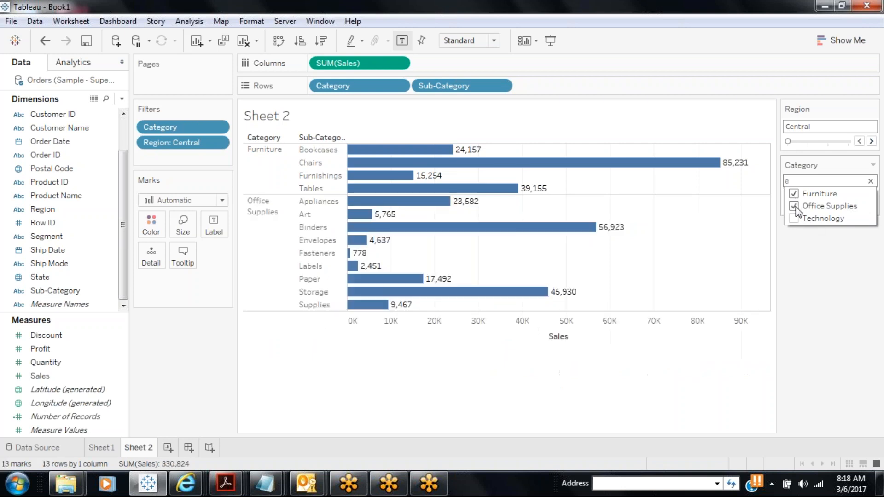
pyautogui.click(795, 218)
pyautogui.click(806, 266)
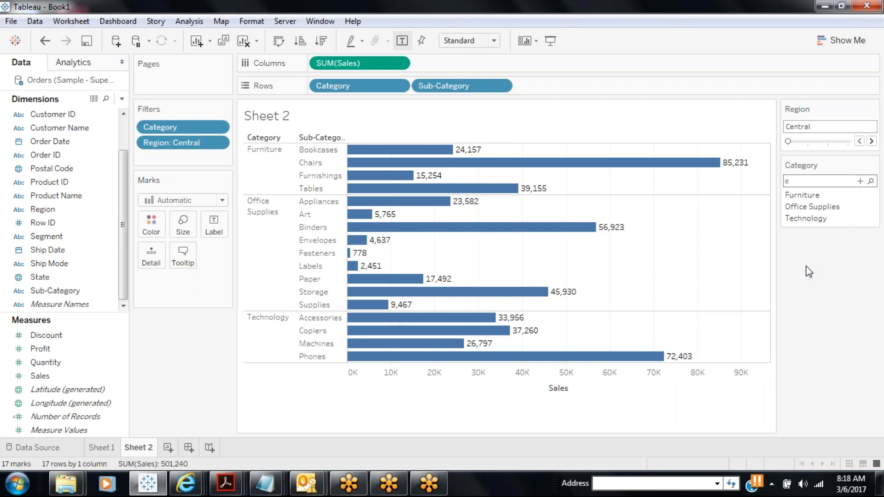
# Step: Change the Category filter to Wildcard Match and filter the chart to categories matching "c"
pyautogui.click(872, 167)
pyautogui.click(786, 377)
pyautogui.moveTo(880, 485)
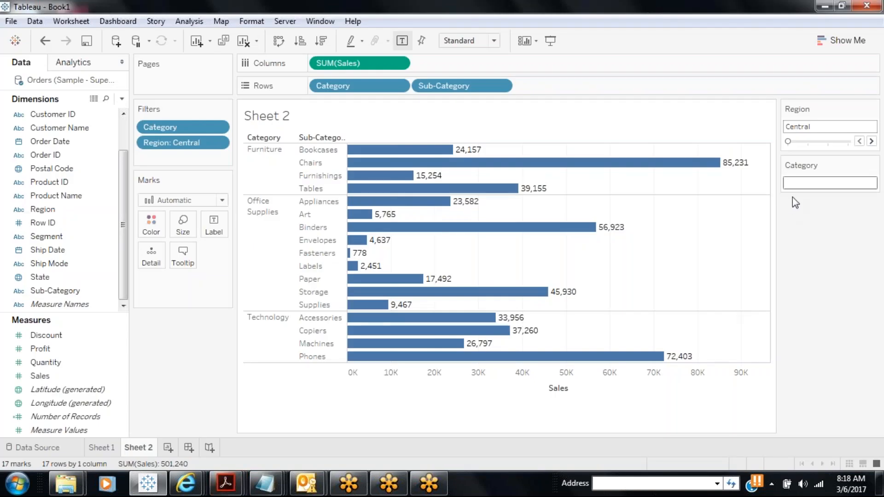
pyautogui.click(793, 183)
pyautogui.write('c')
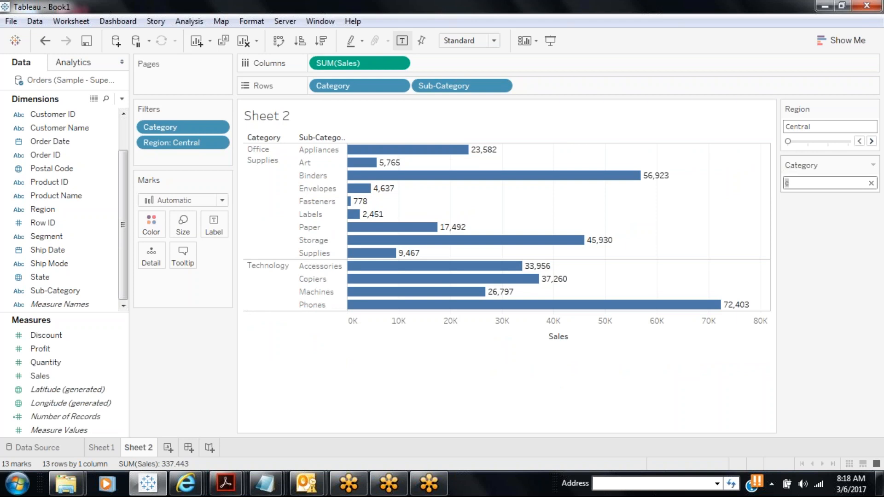
# Step: Replace the Category wildcard text with "t" and with "e", and review the filter's options
pyautogui.write('t')
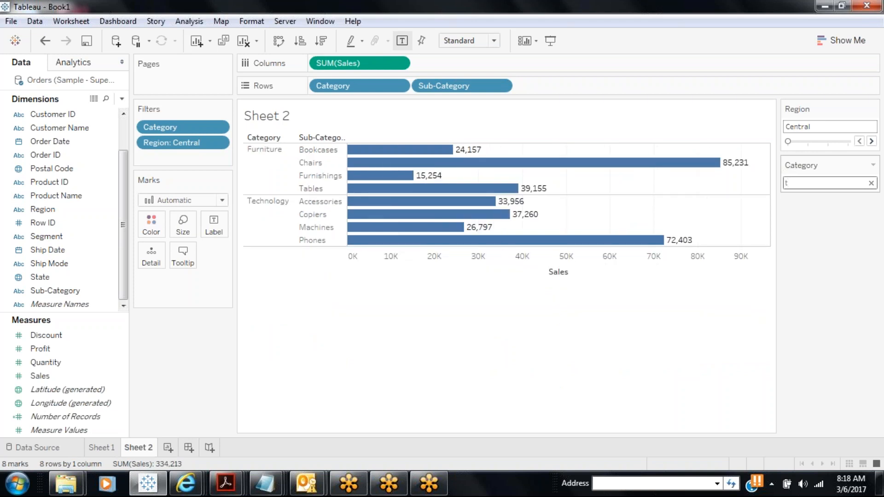
pyautogui.write('e')
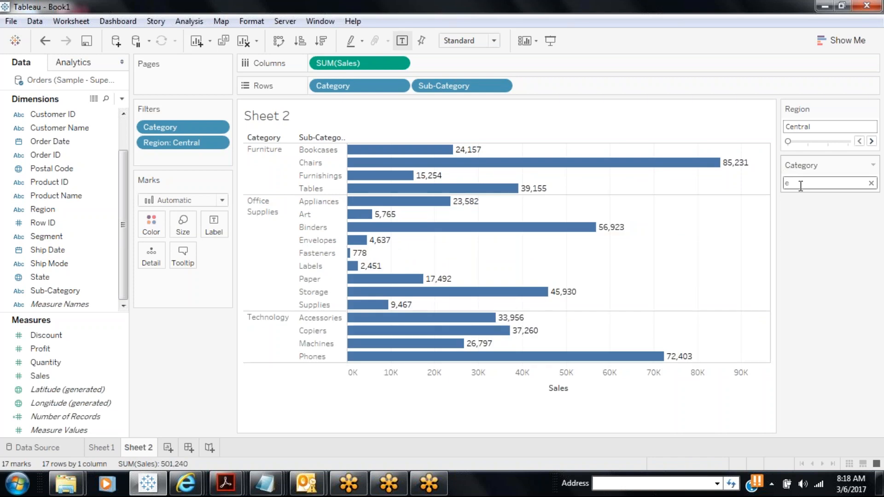
pyautogui.click(873, 164)
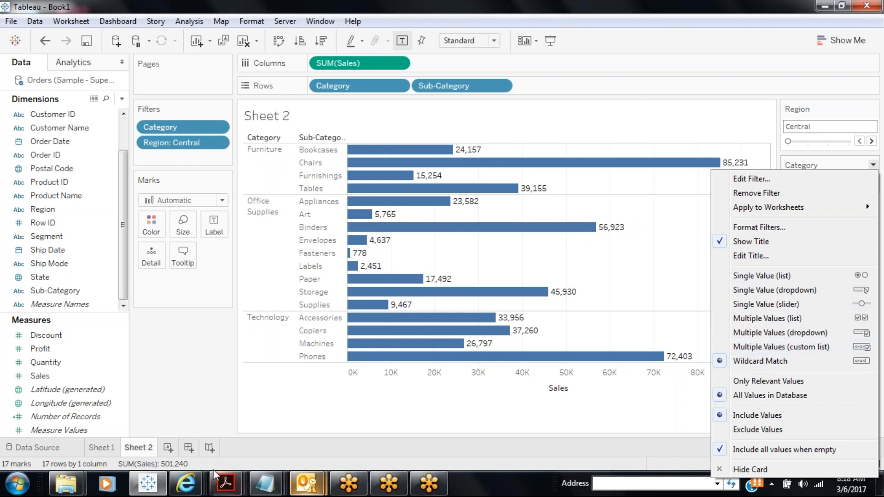
# Step: Create a new worksheet with a bar chart of Sales by Category and Sub-Category, with Sales on Columns and both dimensions on Rows
pyautogui.click(167, 452)
pyautogui.click(167, 453)
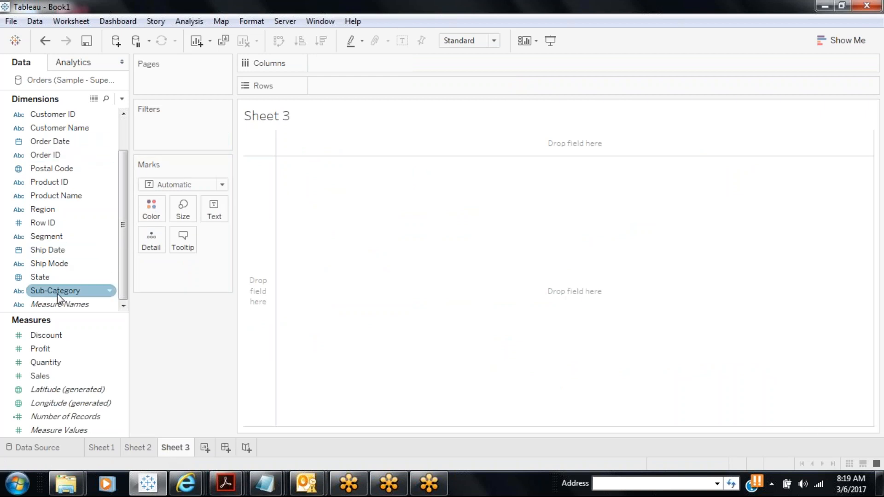
pyautogui.moveTo(57, 294); pyautogui.dragTo(441, 86)
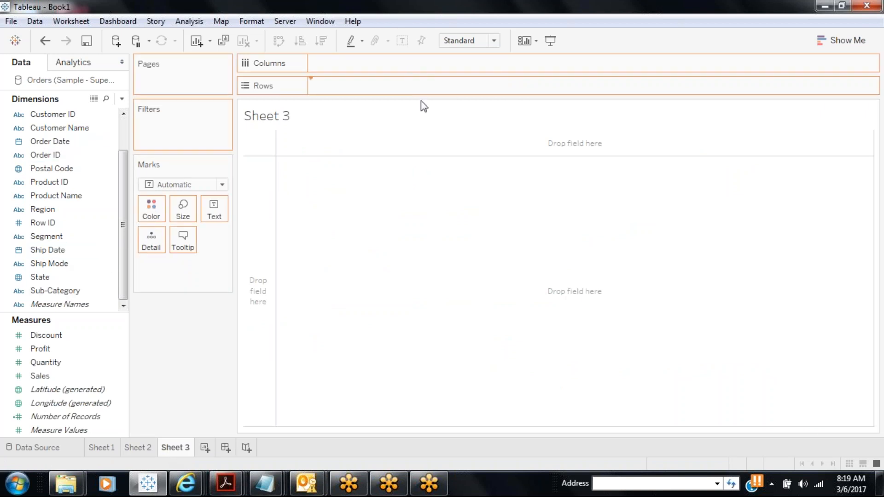
pyautogui.scroll(3, 125, 211)
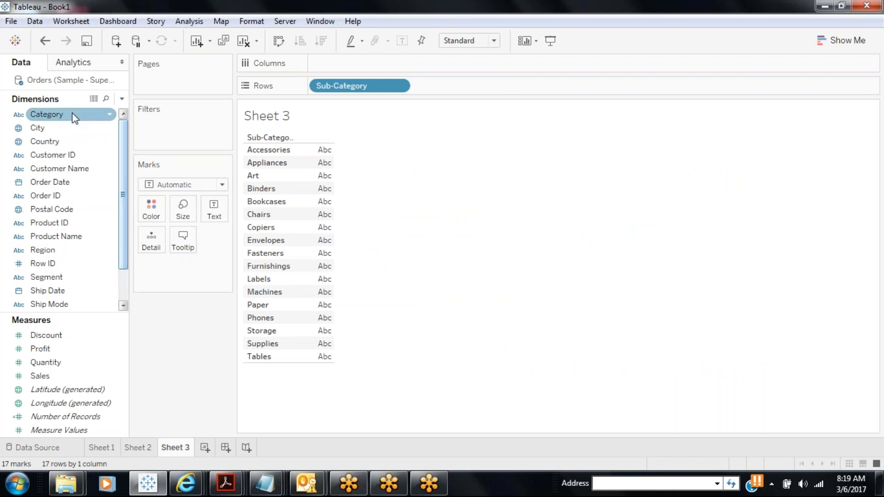
pyautogui.moveTo(74, 114); pyautogui.dragTo(317, 90)
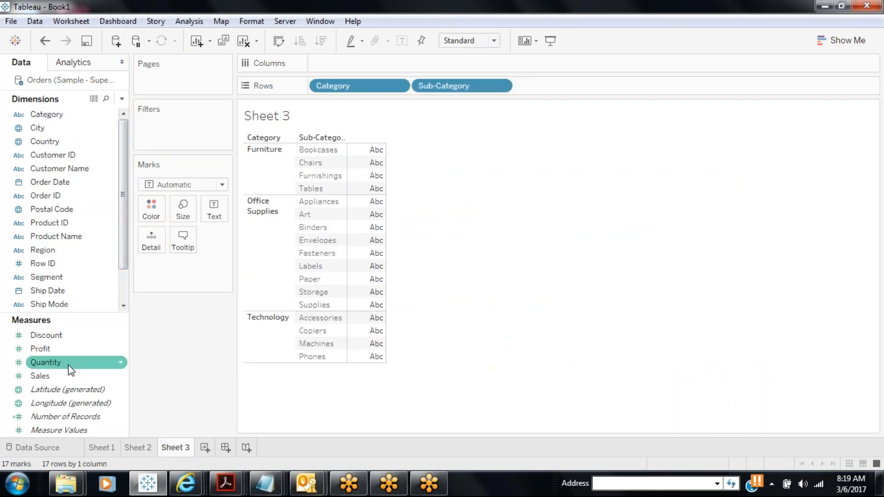
pyautogui.moveTo(61, 380); pyautogui.dragTo(417, 64)
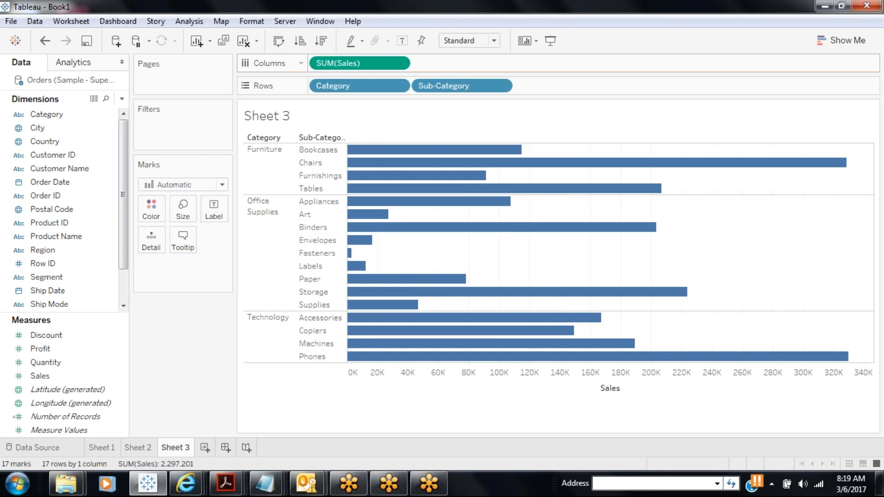
# Step: Add Category and Sub-Category as filters on Sheet 3, keeping all values selected in both
pyautogui.moveTo(60, 117); pyautogui.dragTo(152, 120)
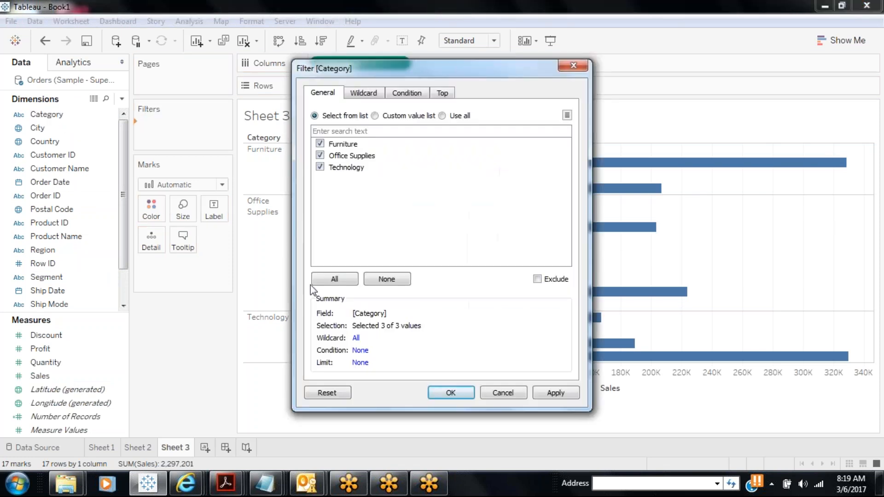
pyautogui.click(451, 393)
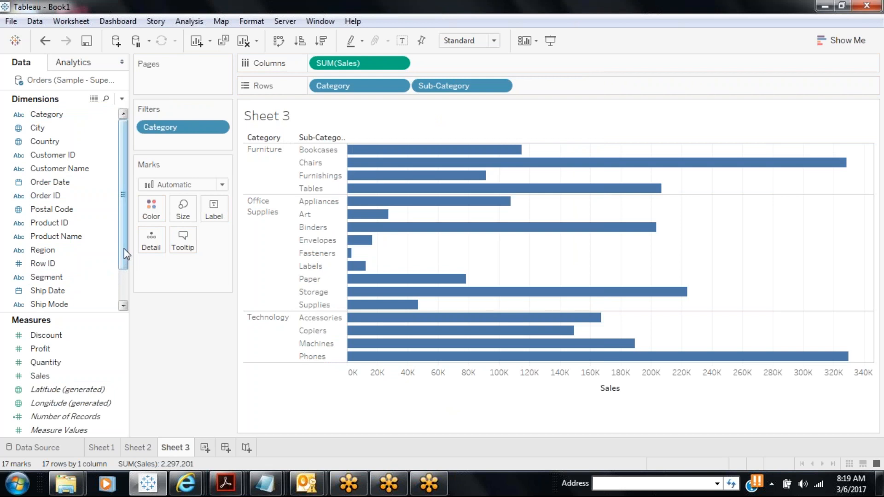
pyautogui.moveTo(123, 249); pyautogui.dragTo(124, 301)
pyautogui.moveTo(55, 291)
pyautogui.mouseDown()
pyautogui.moveTo(197, 134)
pyautogui.moveTo(194, 146)
pyautogui.moveTo(152, 138)
pyautogui.mouseUp()
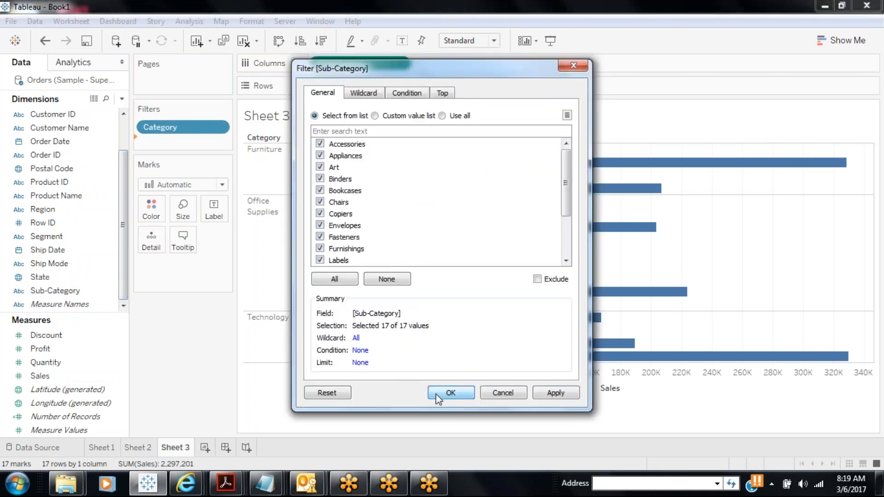
pyautogui.click(450, 393)
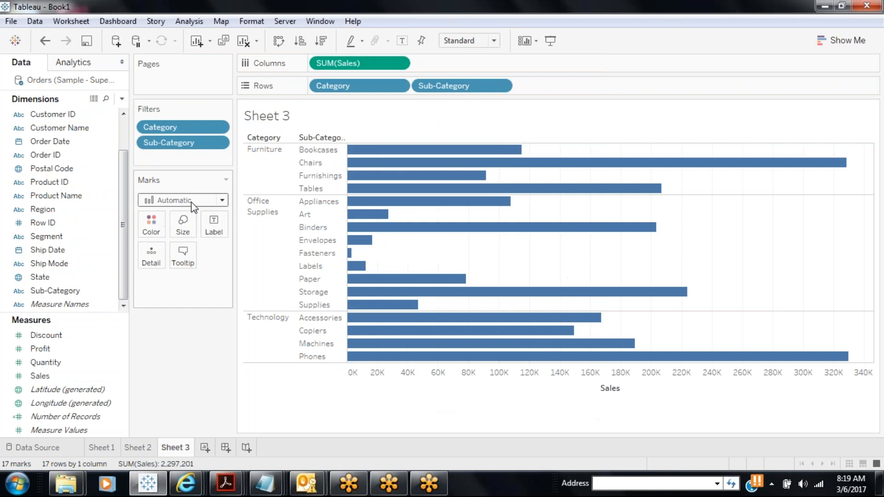
# Step: Show the Sub-Category and Category filters as quick filter controls beside the Sheet 3 chart
pyautogui.rightClick(168, 143)
pyautogui.click(194, 173)
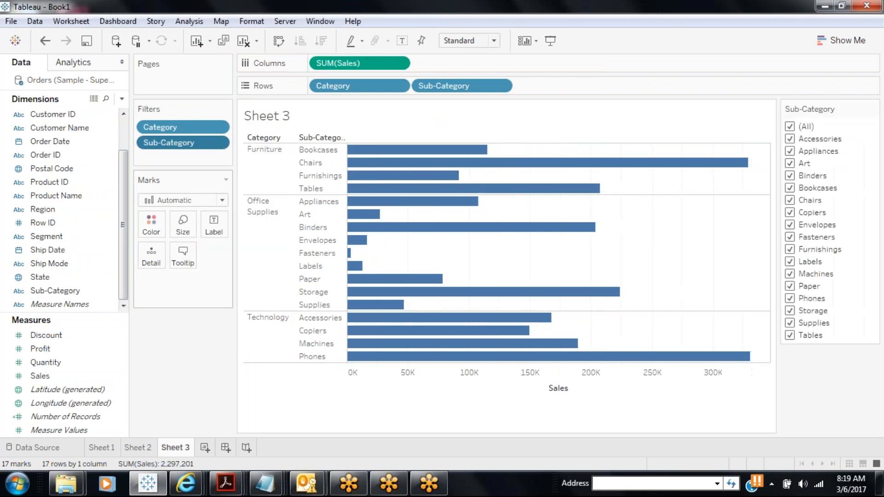
pyautogui.rightClick(186, 128)
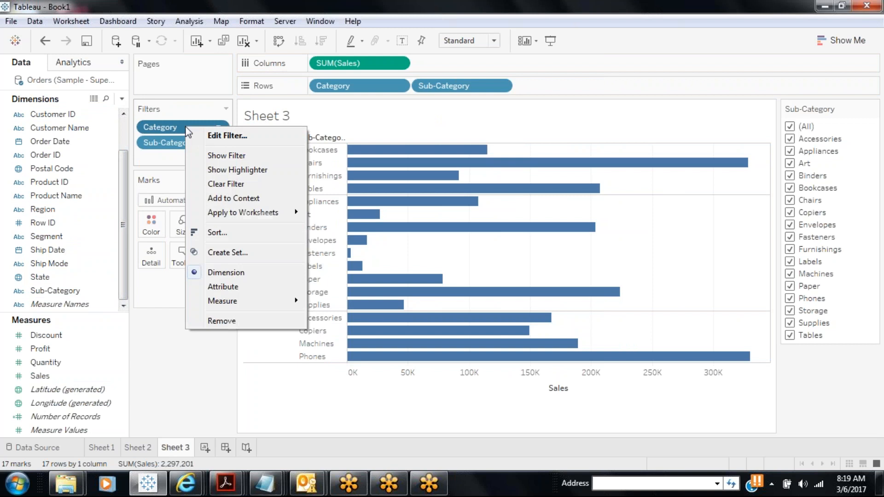
pyautogui.click(211, 155)
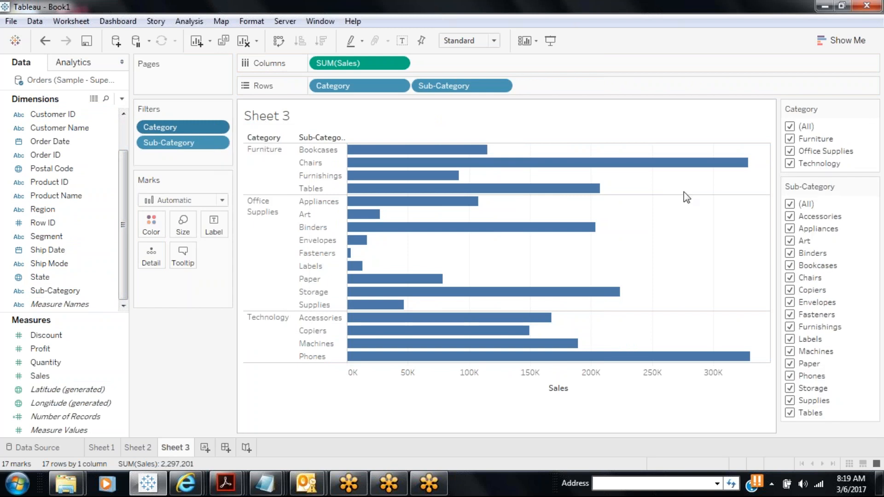
# Step: Exclude Office Supplies and Technology in the Category quick filter, toggling Furniture off and on so only Furniture stays selected
pyautogui.click(790, 152)
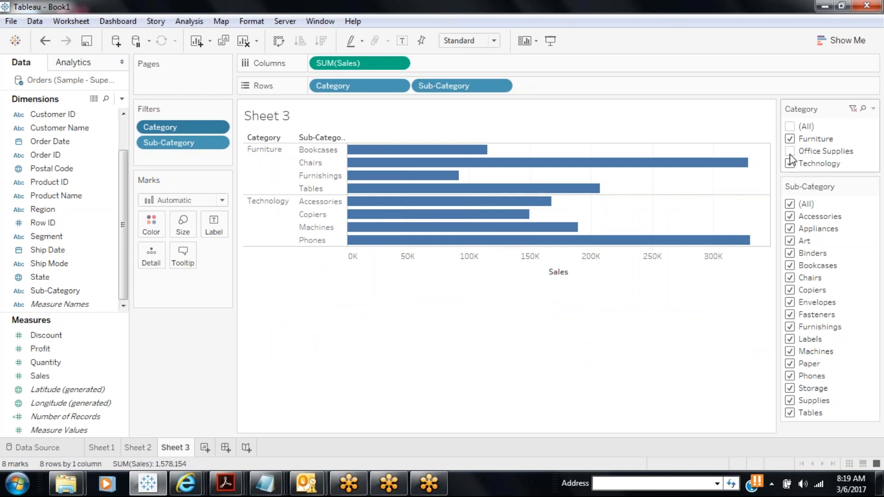
pyautogui.click(790, 164)
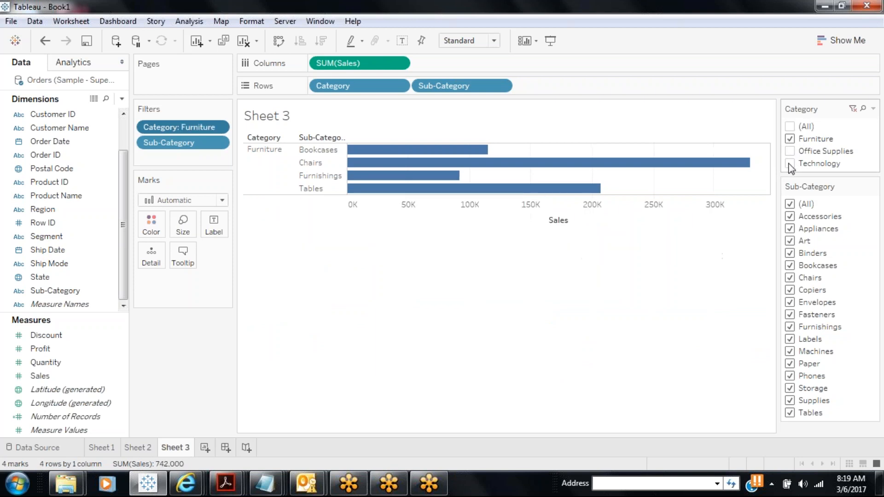
pyautogui.click(790, 139)
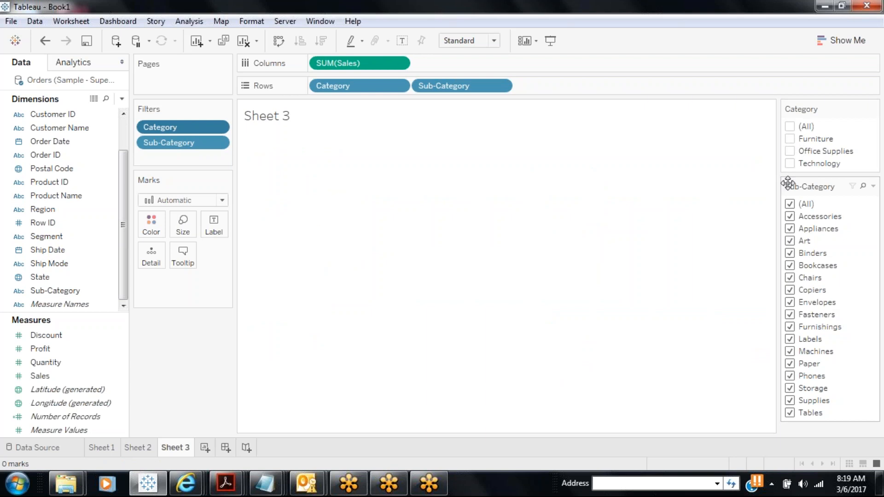
pyautogui.click(790, 139)
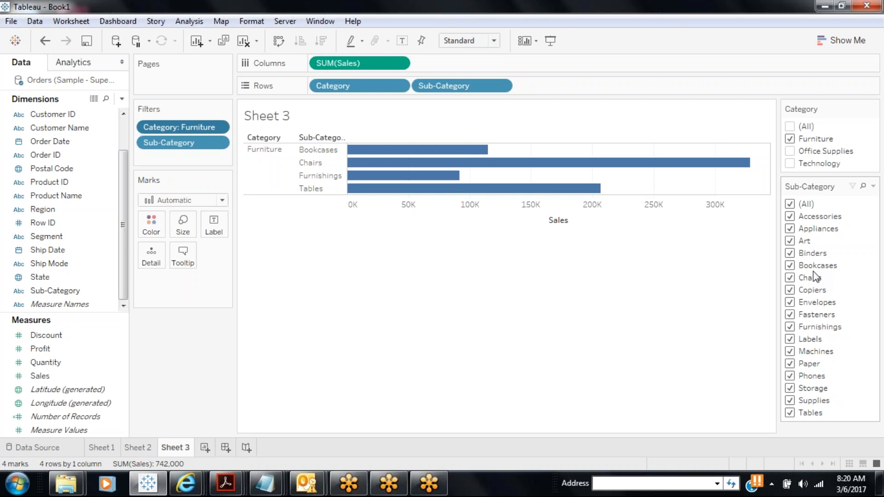
# Step: Set the Sub-Category quick filter to show Only Relevant Values, and review its options again
pyautogui.click(873, 186)
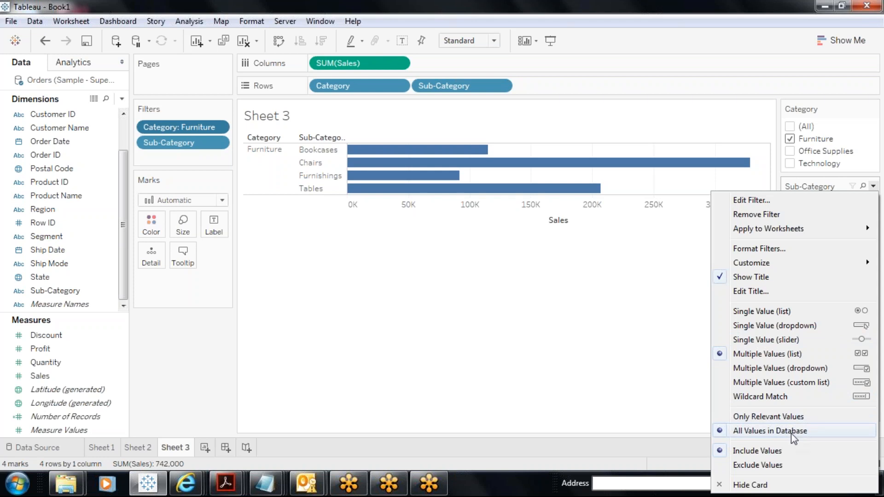
pyautogui.click(785, 419)
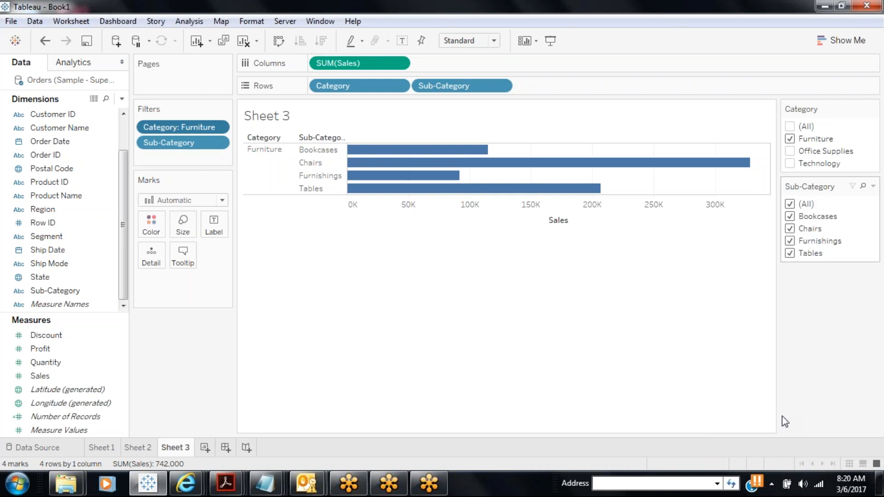
pyautogui.click(874, 186)
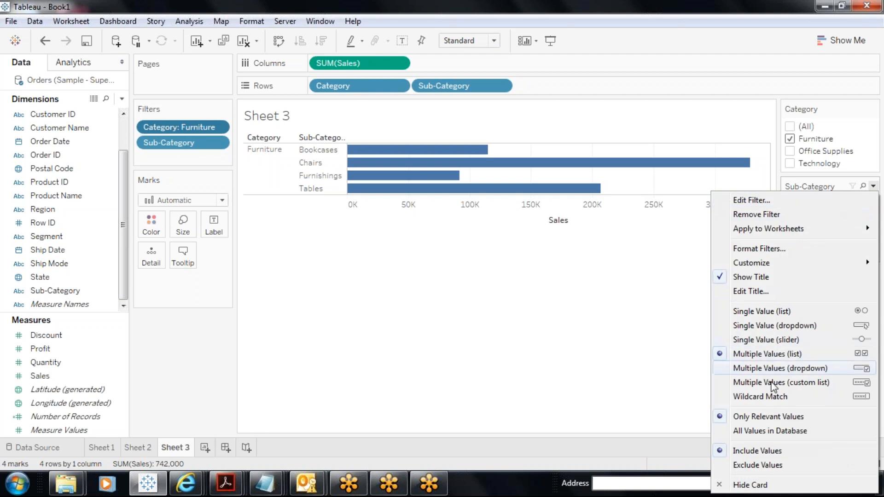
pyautogui.click(753, 432)
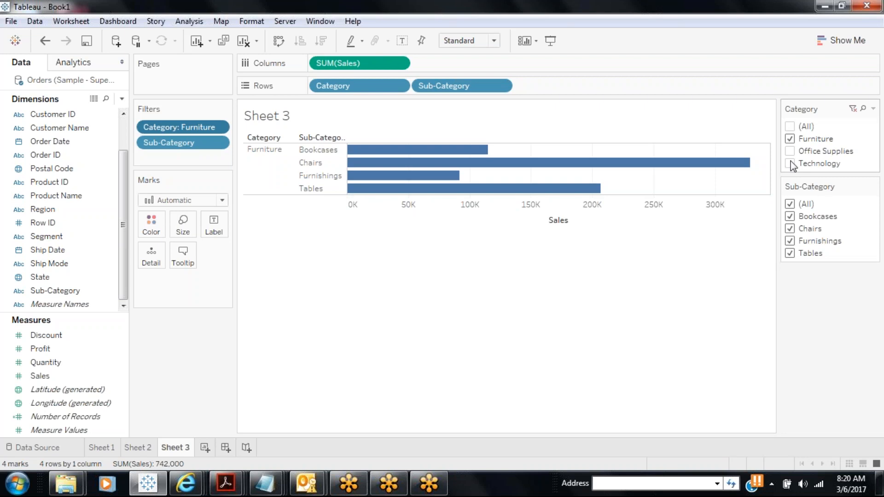
# Step: Switch the Category quick filter from Furniture to Technology, and add Office Supplies and Furniture to the selection
pyautogui.click(790, 143)
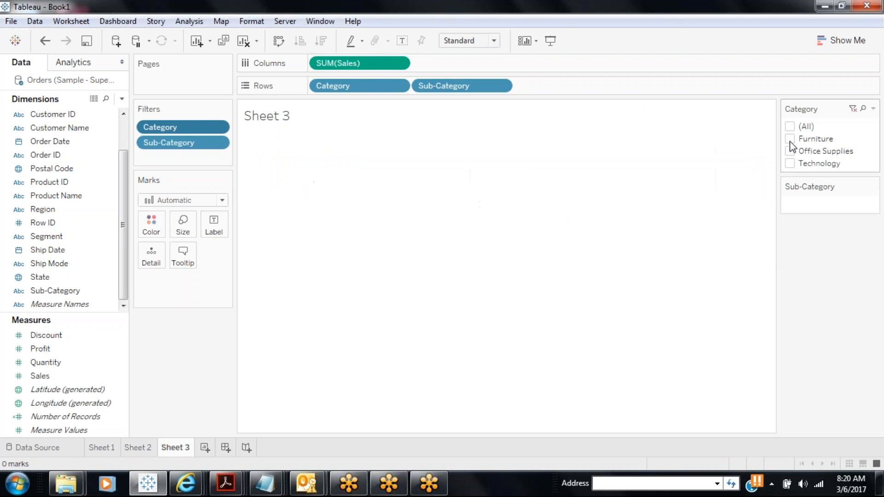
pyautogui.click(790, 164)
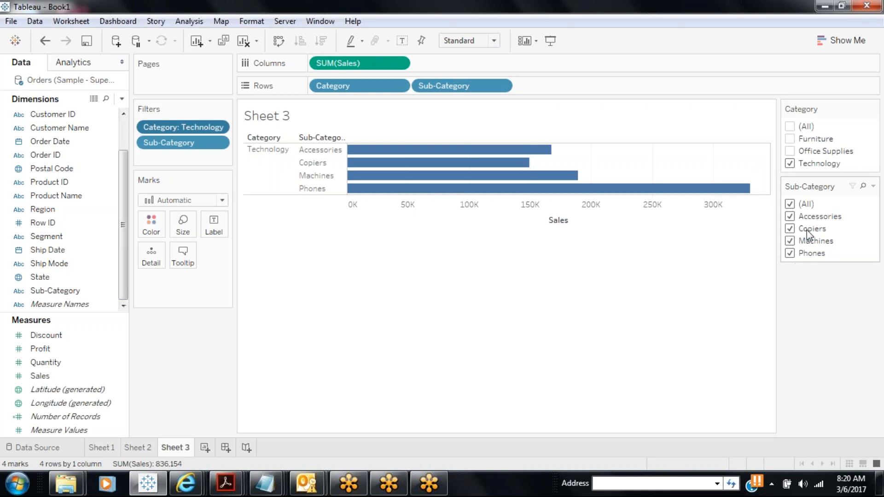
pyautogui.click(789, 153)
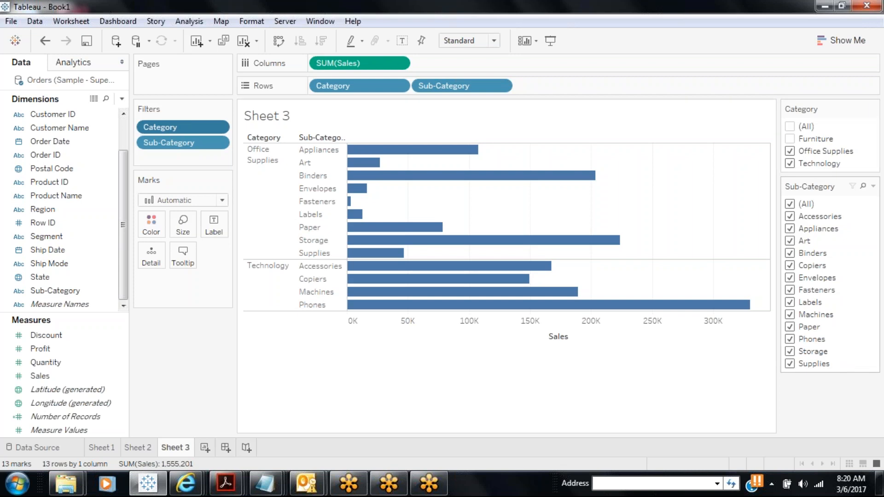
pyautogui.click(790, 138)
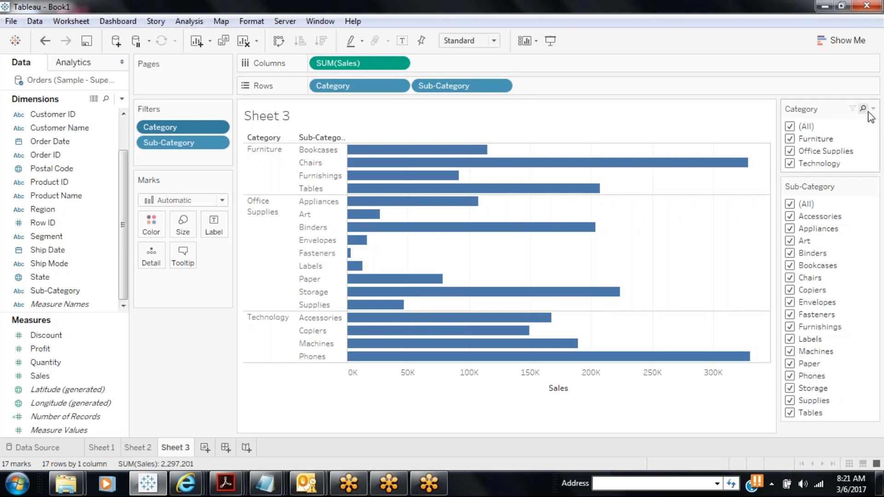
# Step: Review the Category quick filter's options and inspect the sub-category bars in the chart
pyautogui.click(873, 109)
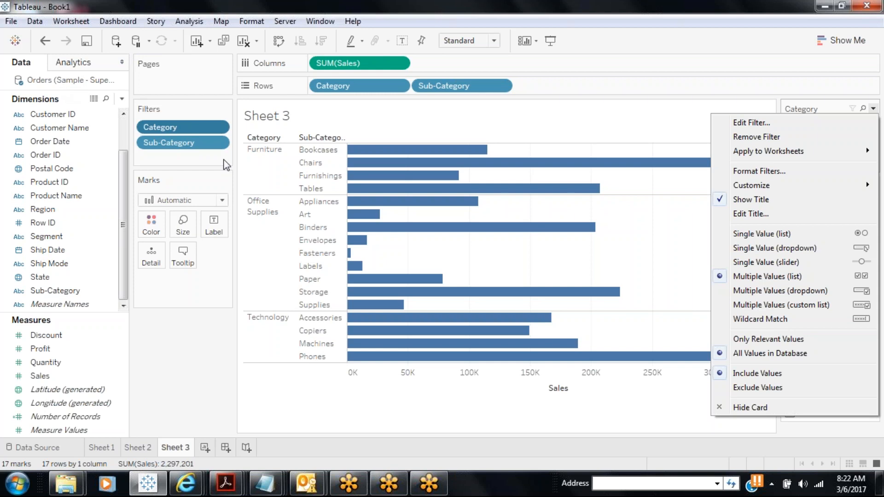
pyautogui.click(752, 94)
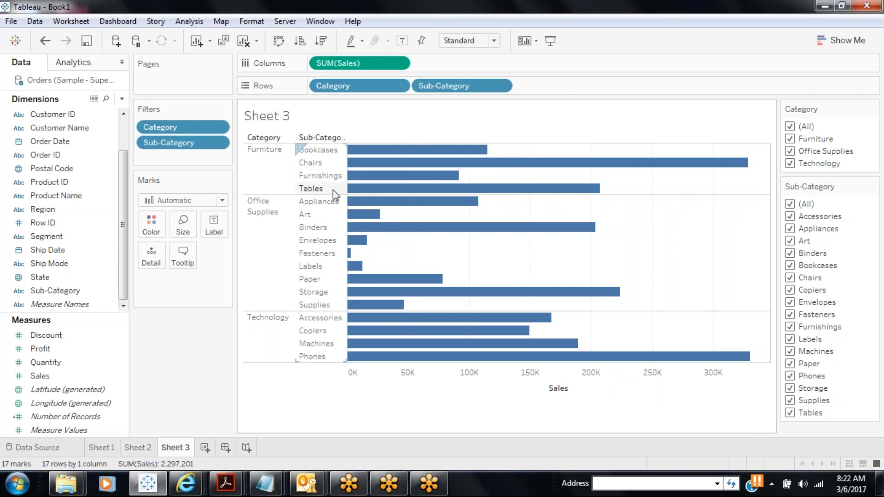
pyautogui.moveTo(427, 156)
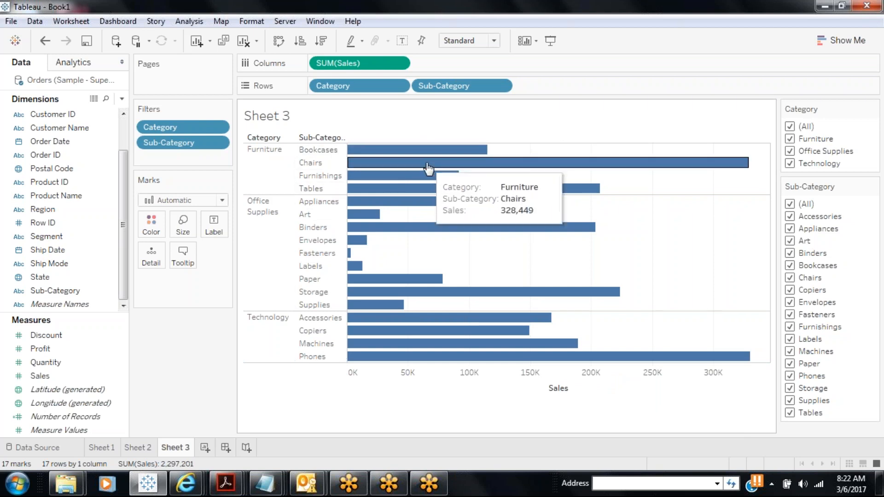
pyautogui.moveTo(430, 205)
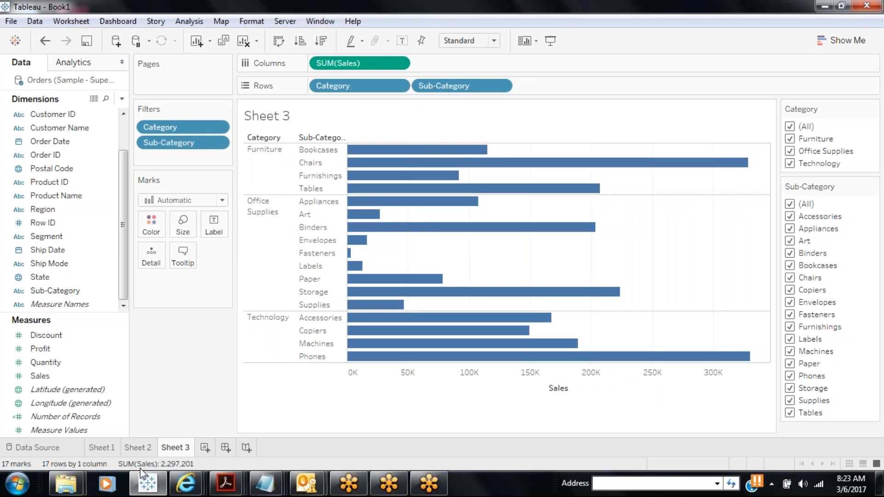
# Step: Look at the charts on Sheet 2 and Sheet 1, and return to Sheet 3
pyautogui.click(142, 449)
pyautogui.click(109, 450)
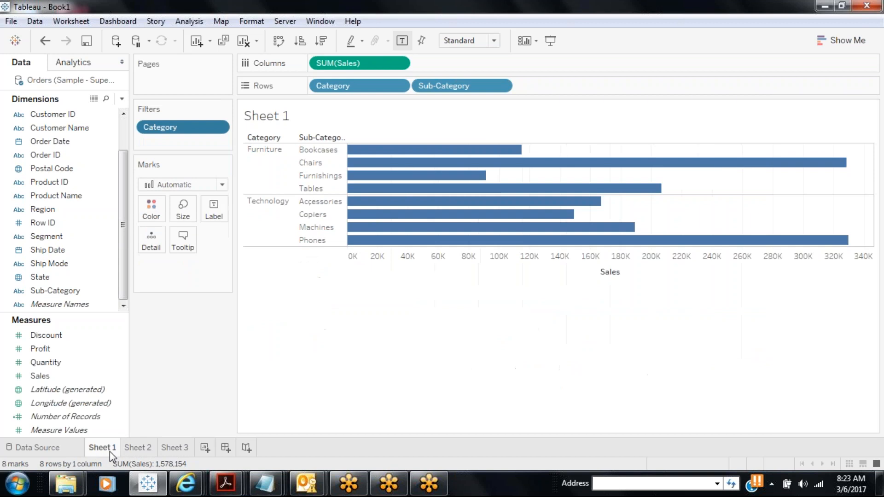
pyautogui.click(183, 448)
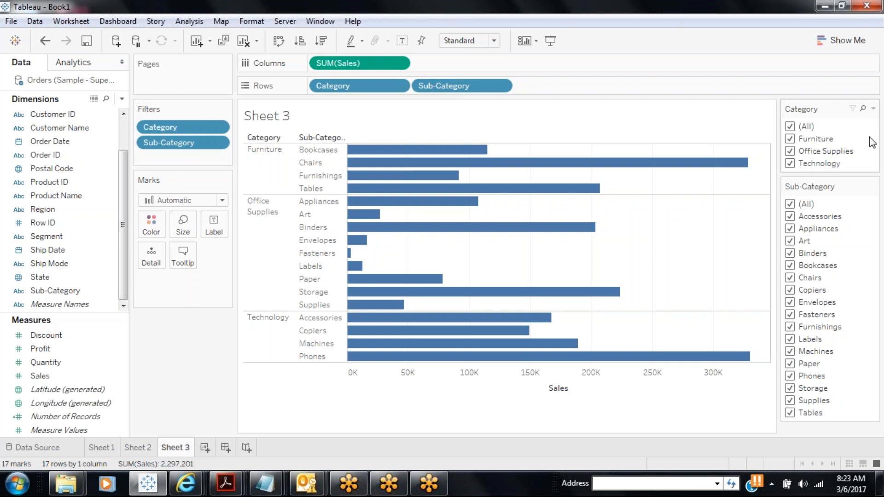
# Step: Review the Category quick filter's options and the Exclude setting in its filter definition, keeping Use all
pyautogui.click(873, 108)
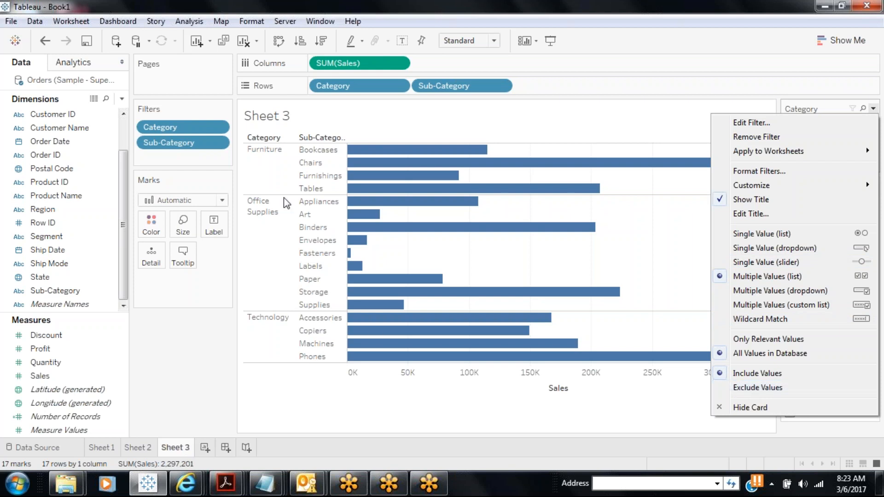
pyautogui.click(197, 125)
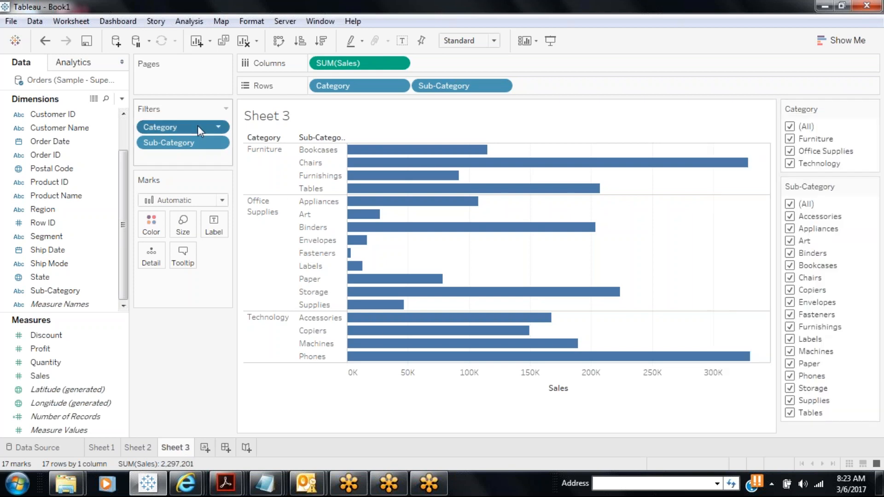
pyautogui.rightClick(198, 125)
pyautogui.click(230, 133)
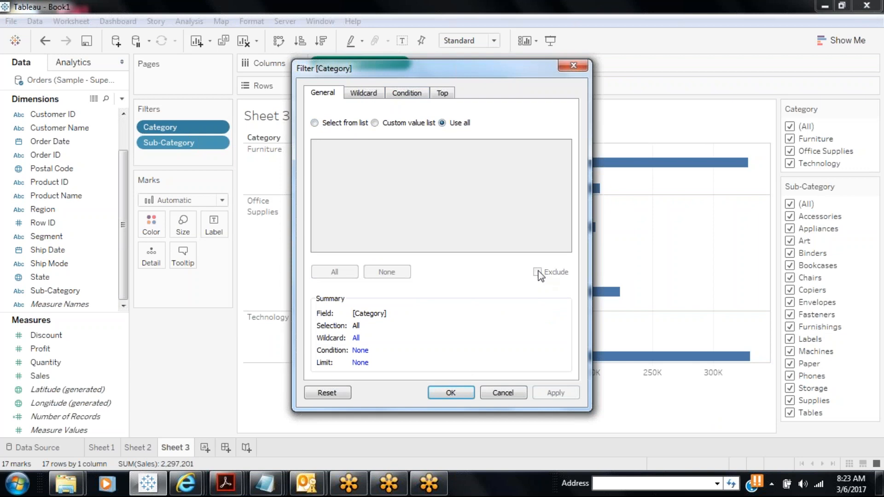
pyautogui.click(460, 396)
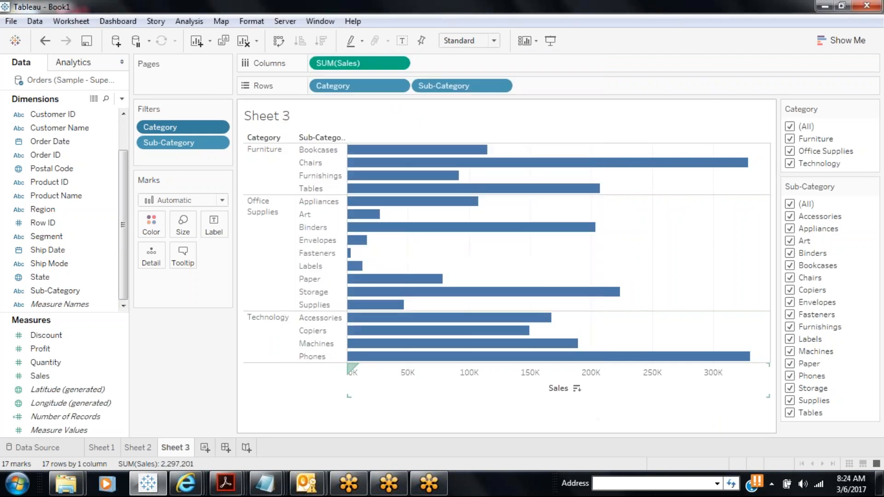
# Step: Set the Category quick filter to Exclude Values and select Furniture and Office Supplies for exclusion
pyautogui.click(873, 109)
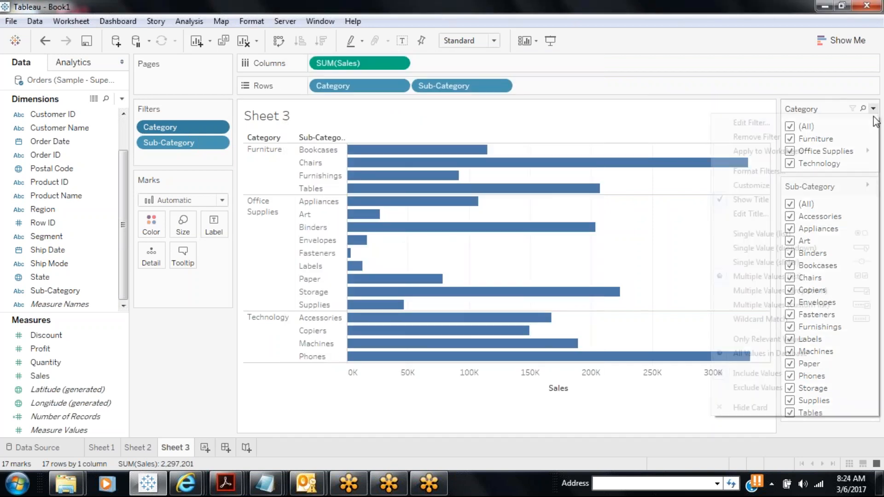
pyautogui.click(759, 388)
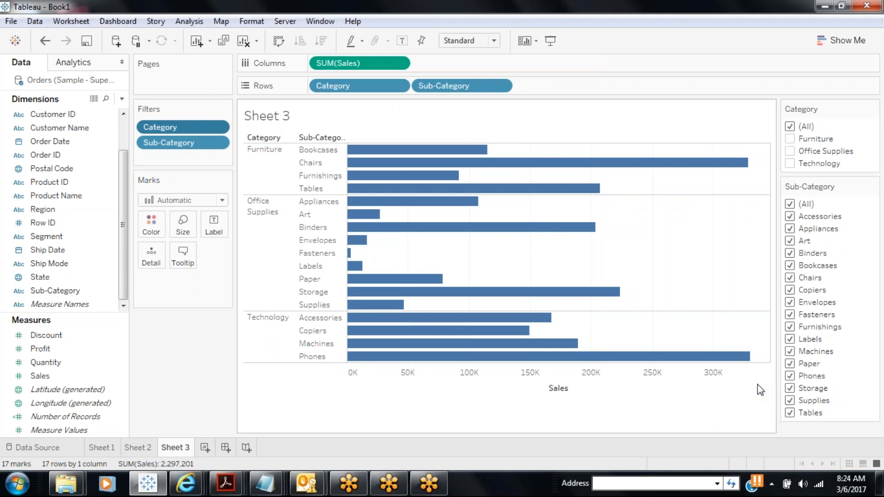
pyautogui.click(790, 139)
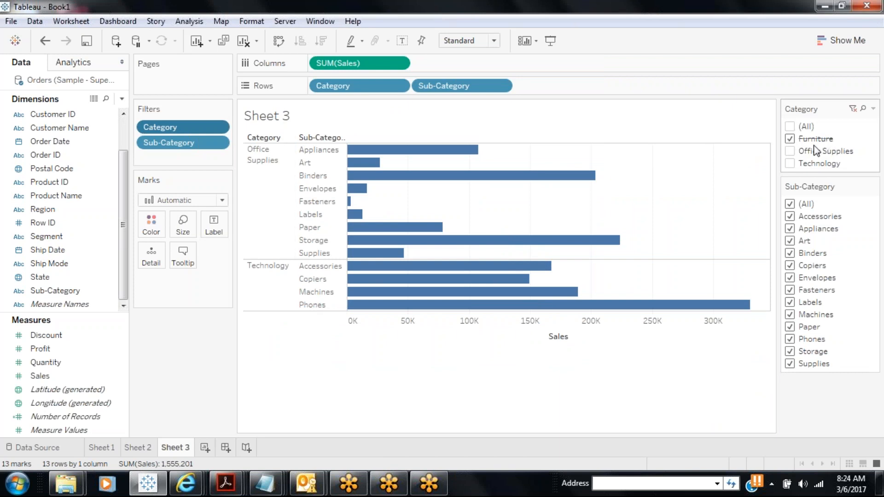
pyautogui.click(790, 152)
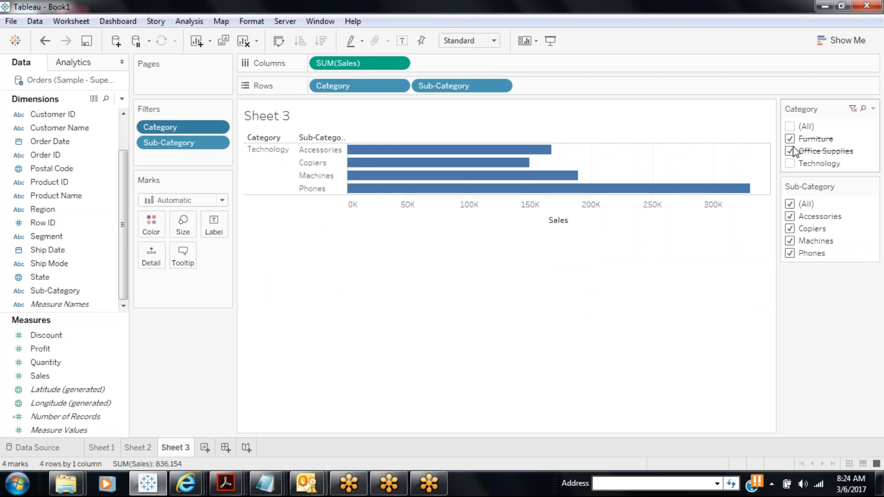
# Step: Switch the Category quick filter back to Include Values, and review its remaining options
pyautogui.click(873, 110)
pyautogui.click(722, 377)
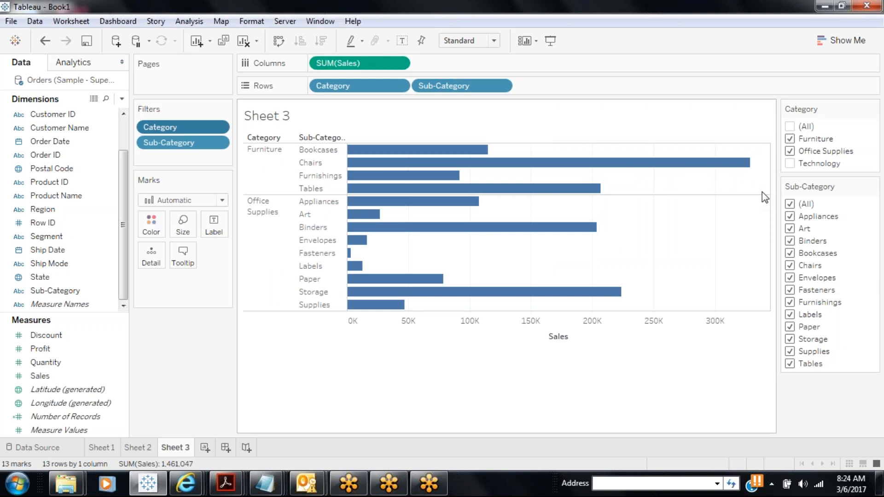
pyautogui.click(873, 111)
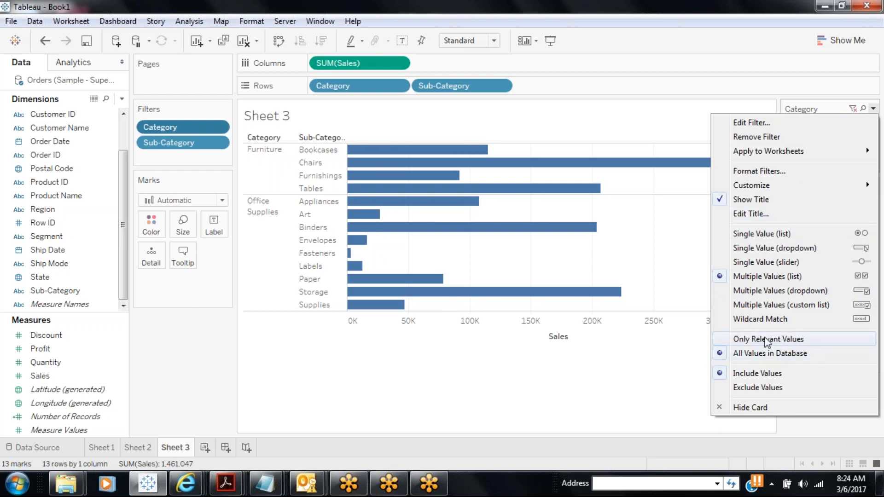
pyautogui.click(481, 405)
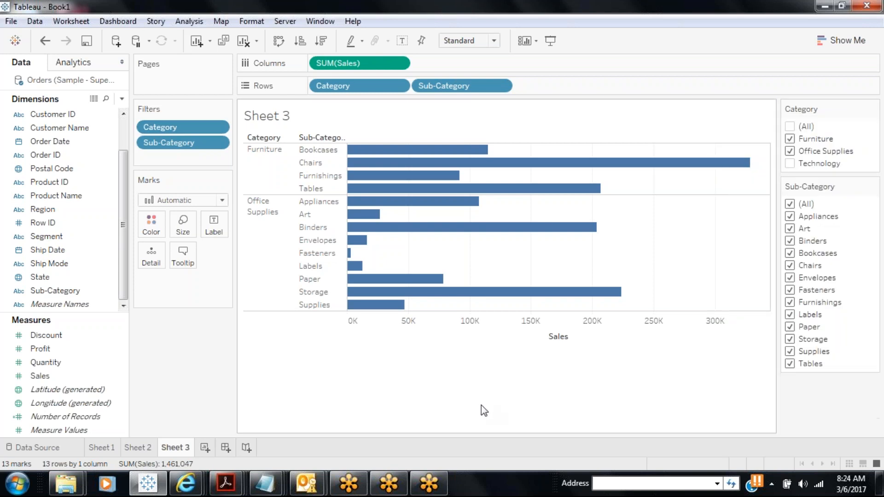
# Step: Add a new blank worksheet to the workbook
pyautogui.click(205, 452)
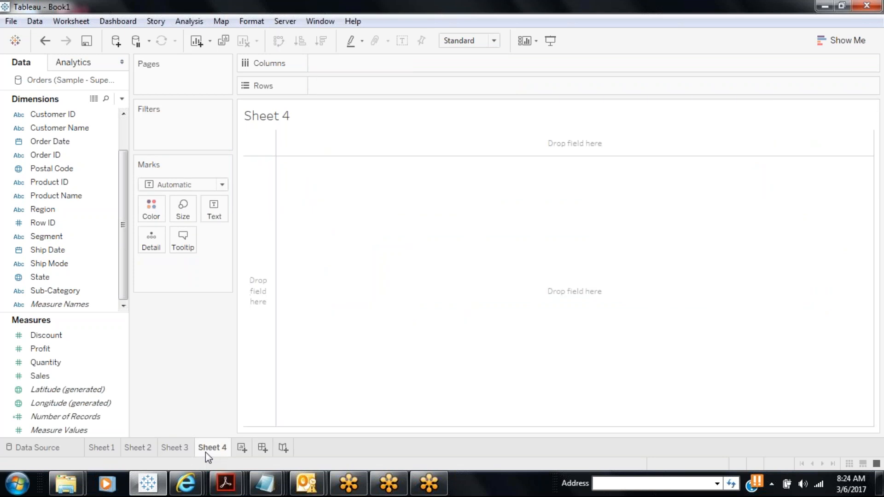
pyautogui.click(42, 376)
pyautogui.moveTo(46, 386); pyautogui.dragTo(171, 131)
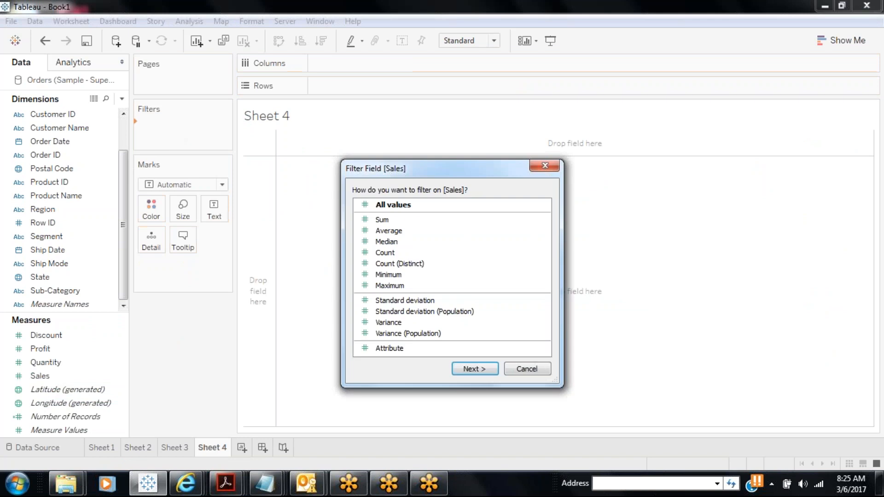
pyautogui.click(401, 221)
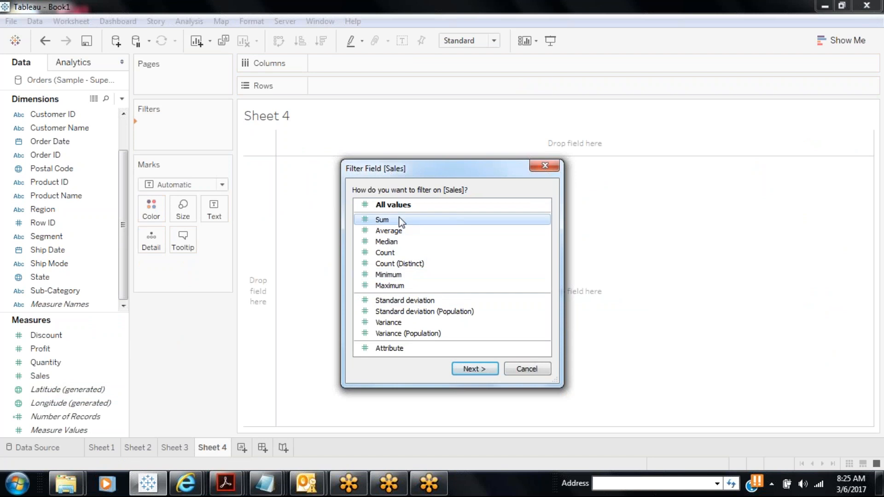
pyautogui.click(490, 368)
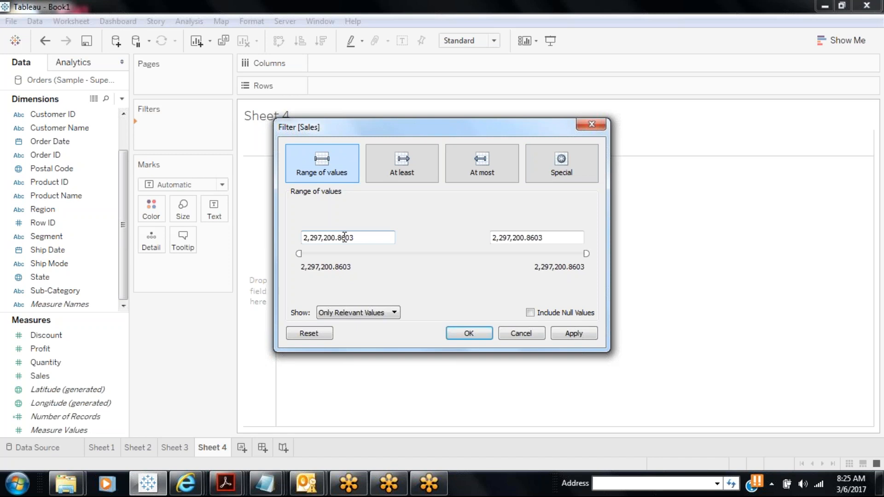
pyautogui.click(661, 23)
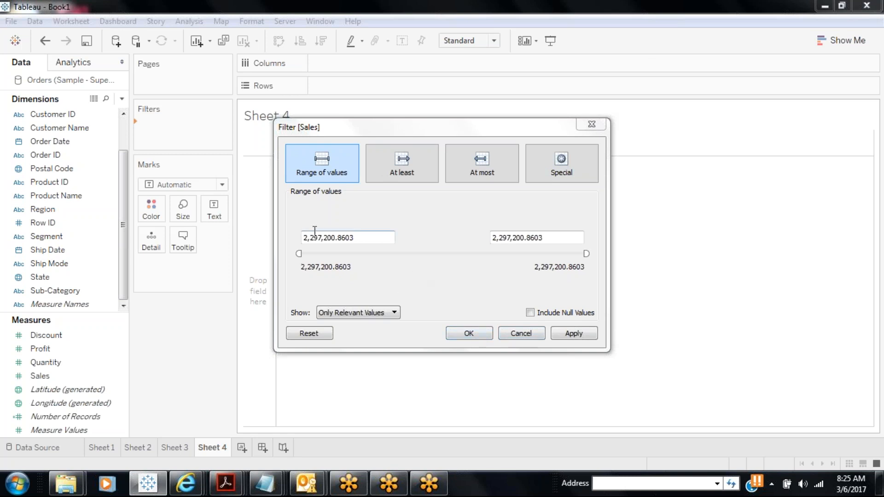
pyautogui.moveTo(358, 238); pyautogui.dragTo(295, 242)
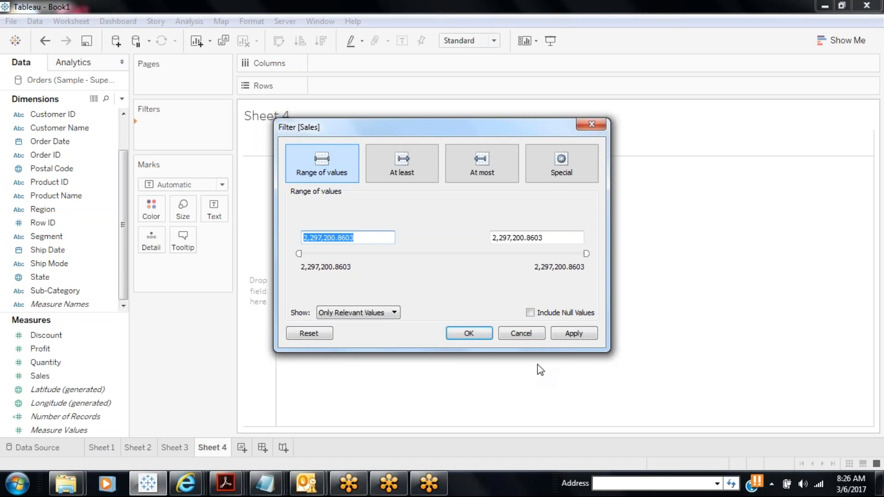
pyautogui.click(591, 125)
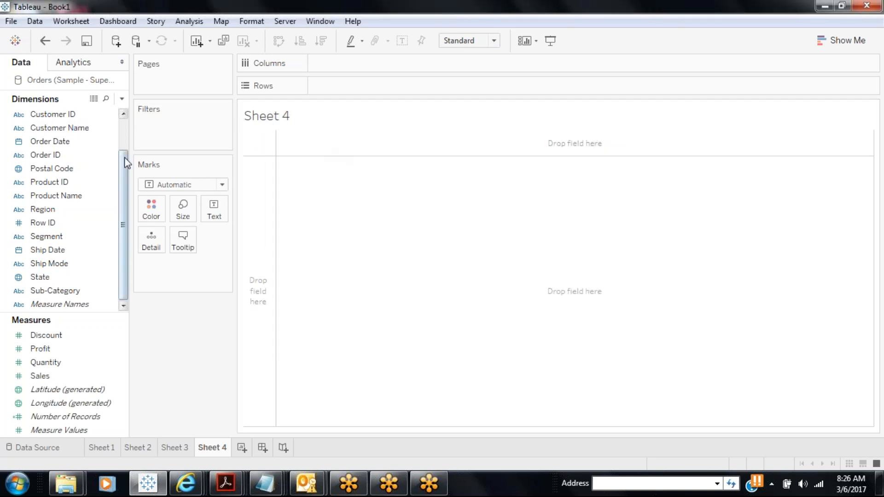
# Step: Build a bar chart with Customer Name on rows and the sum of Sales on columns
pyautogui.moveTo(127, 162); pyautogui.dragTo(123, 123)
pyautogui.moveTo(46, 114)
pyautogui.mouseDown()
pyautogui.moveTo(261, 86)
pyautogui.moveTo(362, 97)
pyautogui.moveTo(347, 87)
pyautogui.mouseUp()
pyautogui.moveTo(368, 87); pyautogui.dragTo(120, 343)
pyautogui.moveTo(71, 169)
pyautogui.mouseDown()
pyautogui.moveTo(396, 77)
pyautogui.moveTo(322, 86)
pyautogui.mouseUp()
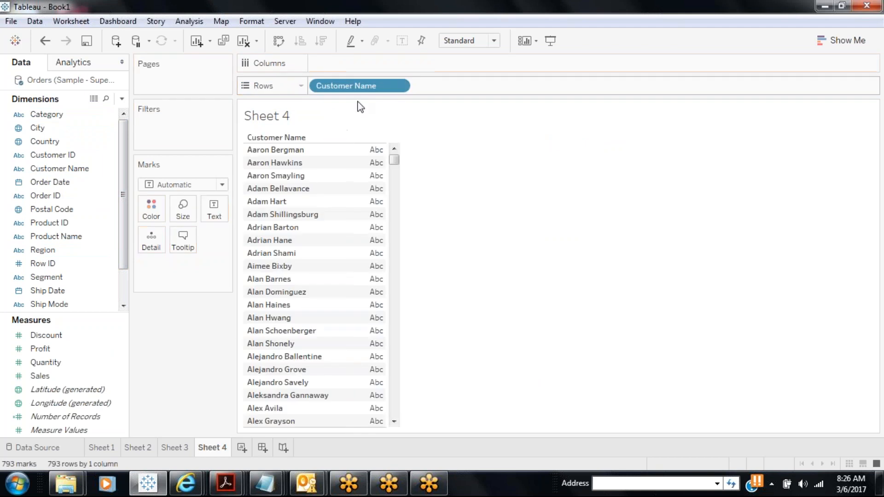
pyautogui.moveTo(63, 378); pyautogui.dragTo(327, 63)
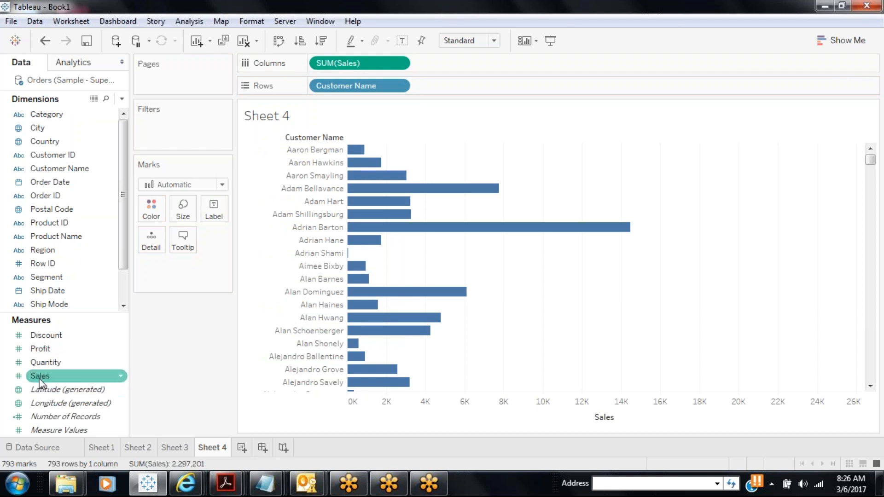
# Step: Filter the chart on the sum of Sales, keeping a range of values from 10,000 to 20,000
pyautogui.moveTo(40, 377); pyautogui.dragTo(162, 129)
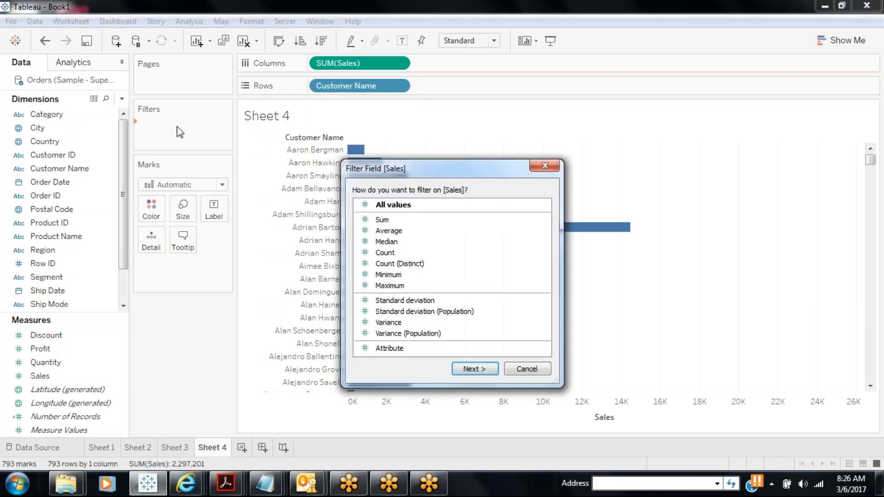
pyautogui.doubleClick(378, 221)
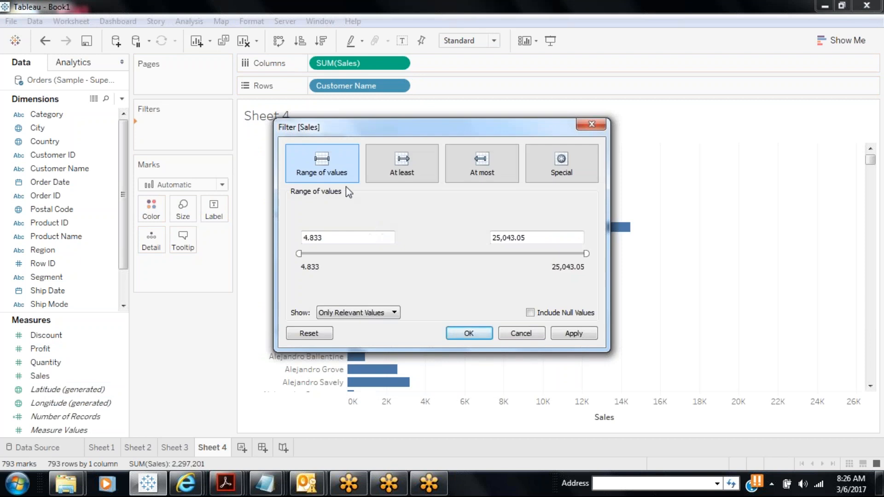
pyautogui.moveTo(329, 238); pyautogui.dragTo(291, 246)
pyautogui.moveTo(529, 238); pyautogui.dragTo(490, 238)
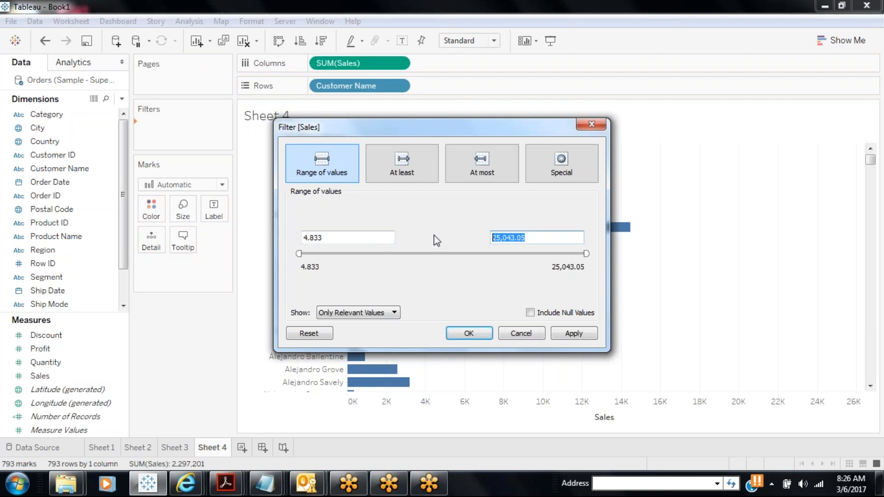
pyautogui.moveTo(330, 238); pyautogui.dragTo(289, 236)
pyautogui.write('1')
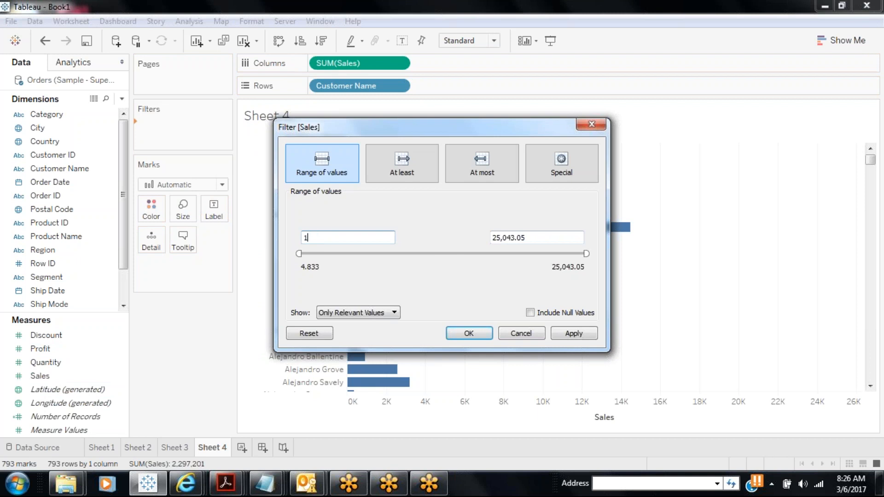
pyautogui.write('0,000')
pyautogui.press('Tab')
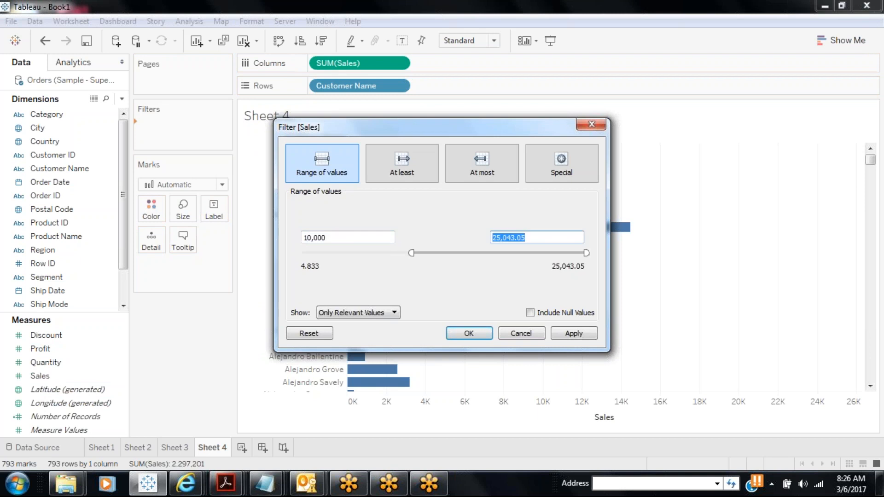
pyautogui.write('20000')
pyautogui.click(581, 333)
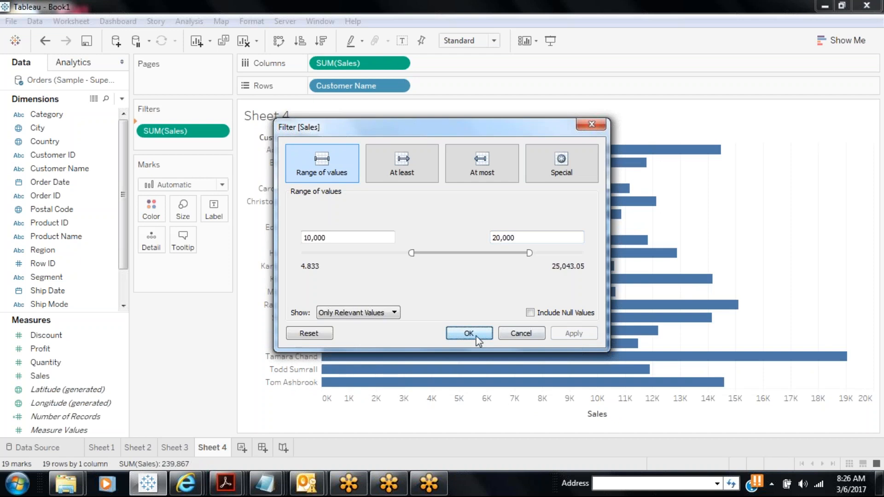
pyautogui.click(476, 337)
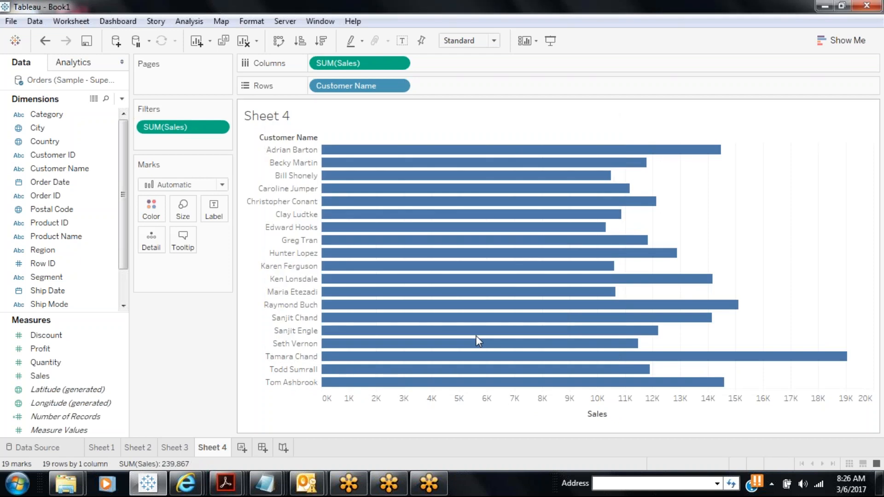
# Step: Show mark labels on the bars and sort the customers by Sales in descending order
pyautogui.click(408, 47)
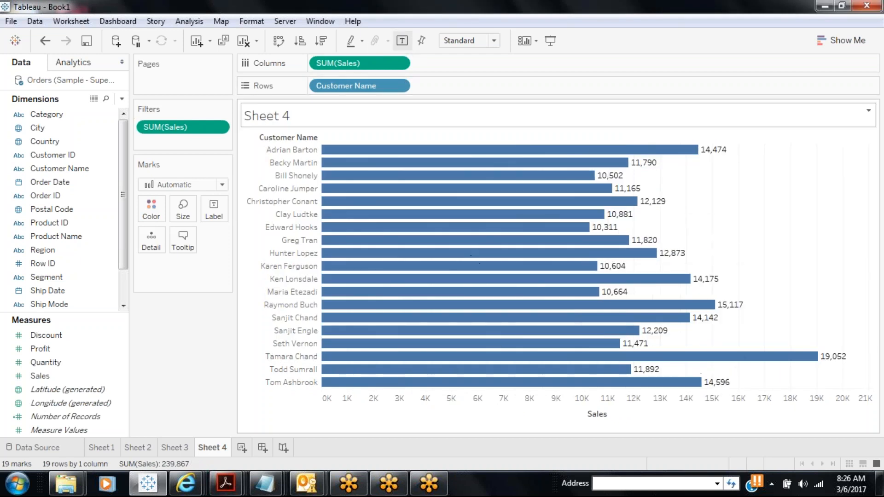
pyautogui.click(321, 41)
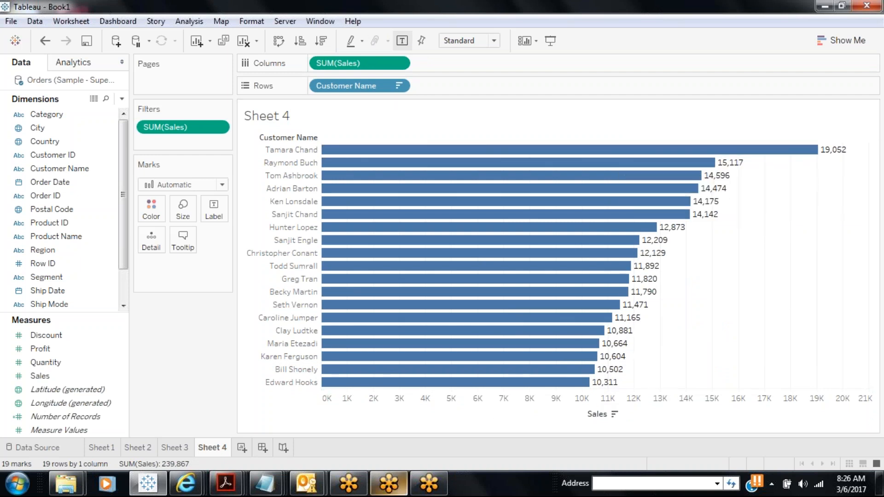
# Step: Change the Sales filter to At least 10,000 and apply it to the customer chart
pyautogui.rightClick(159, 123)
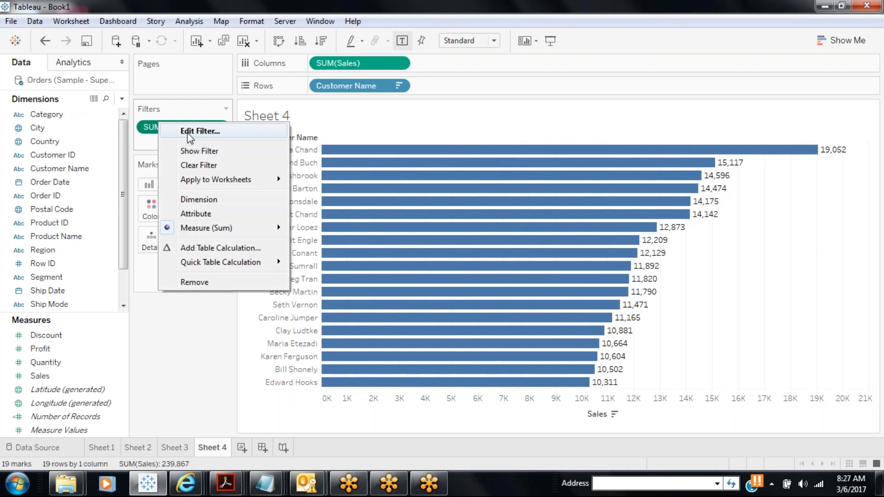
pyautogui.click(189, 127)
pyautogui.click(399, 179)
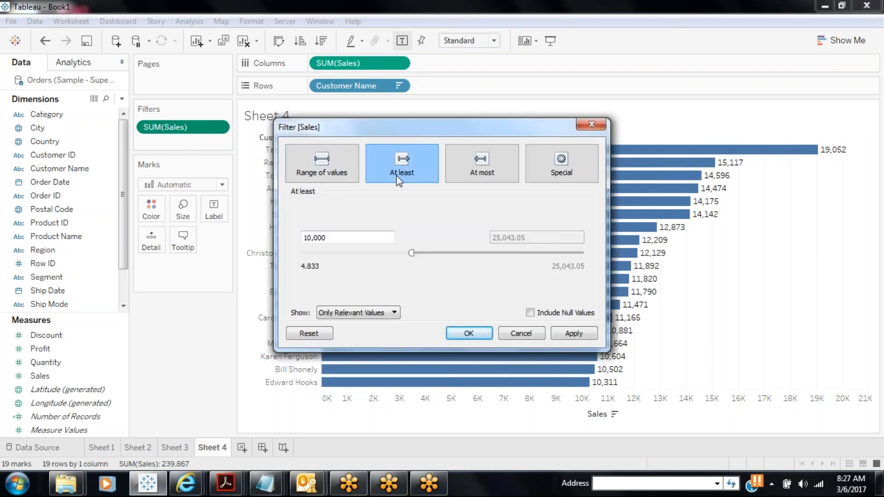
pyautogui.click(592, 335)
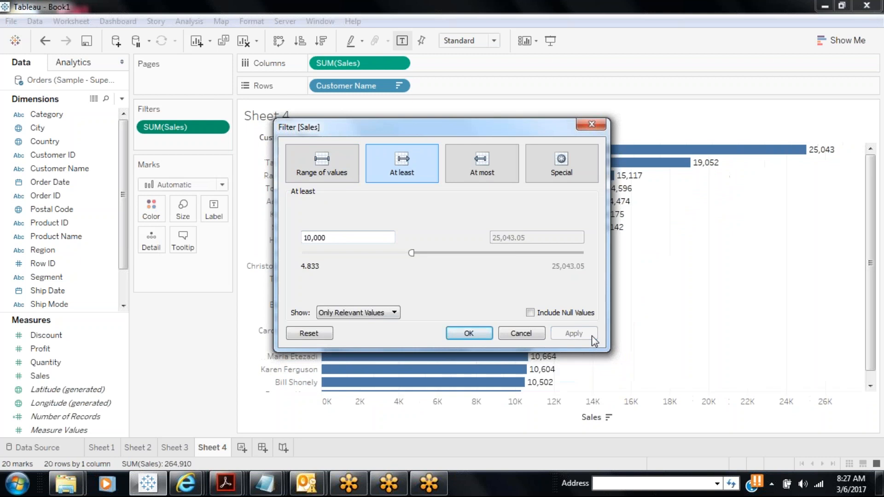
pyautogui.click(468, 333)
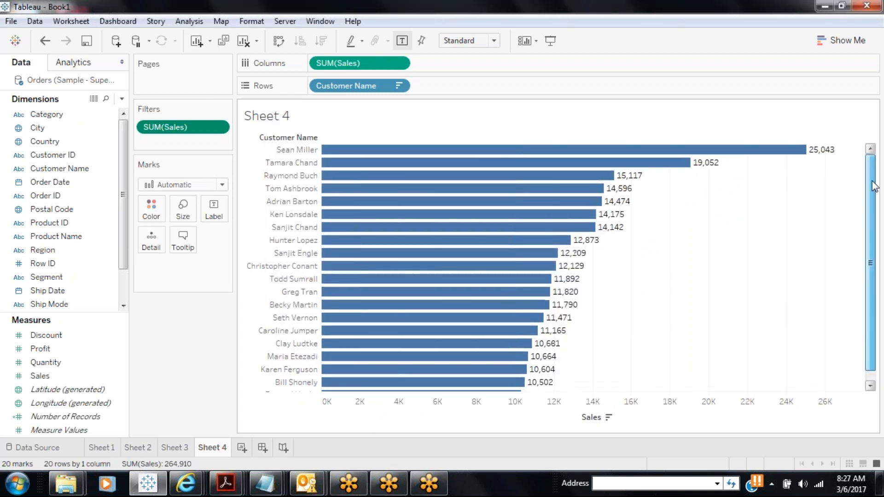
# Step: Change the Sales filter to At most 10,000, and look over the filtered customers
pyautogui.rightClick(197, 131)
pyautogui.click(212, 139)
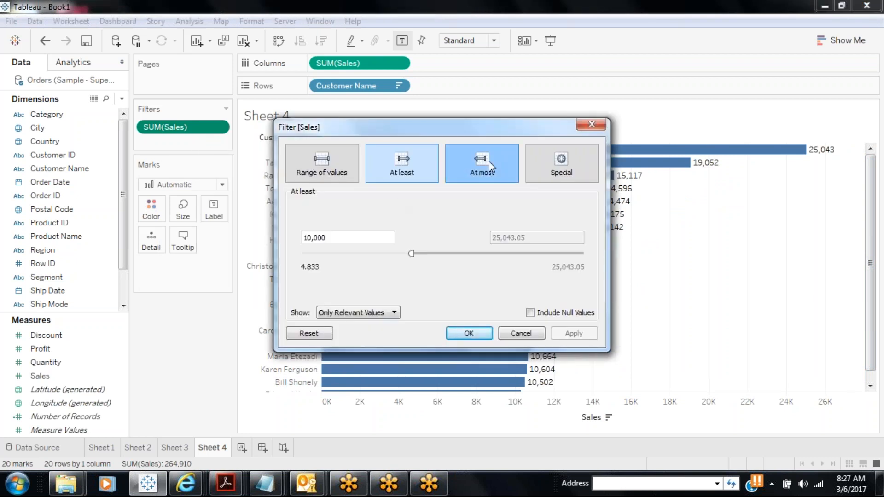
pyautogui.click(482, 164)
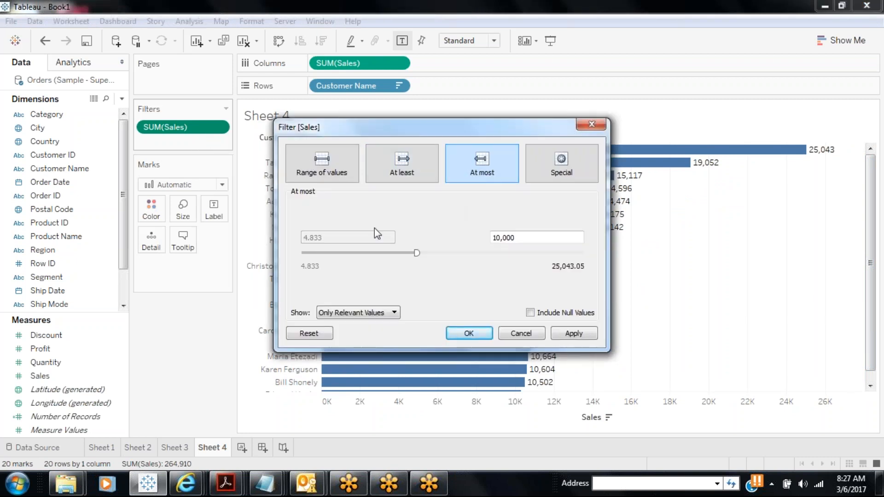
pyautogui.click(574, 334)
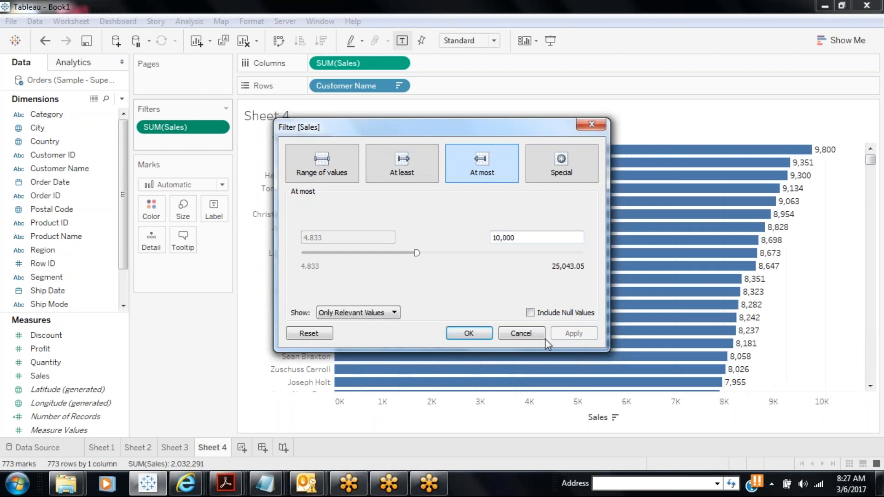
pyautogui.click(469, 334)
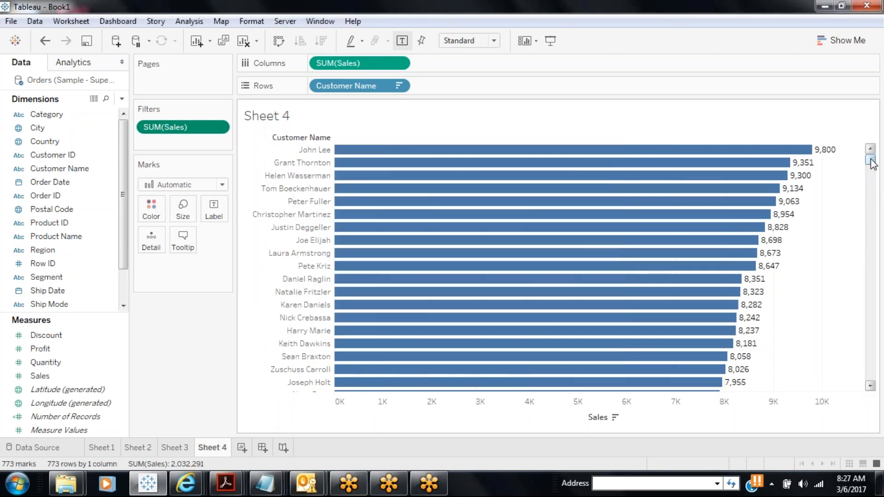
pyautogui.moveTo(870, 159); pyautogui.dragTo(882, 141)
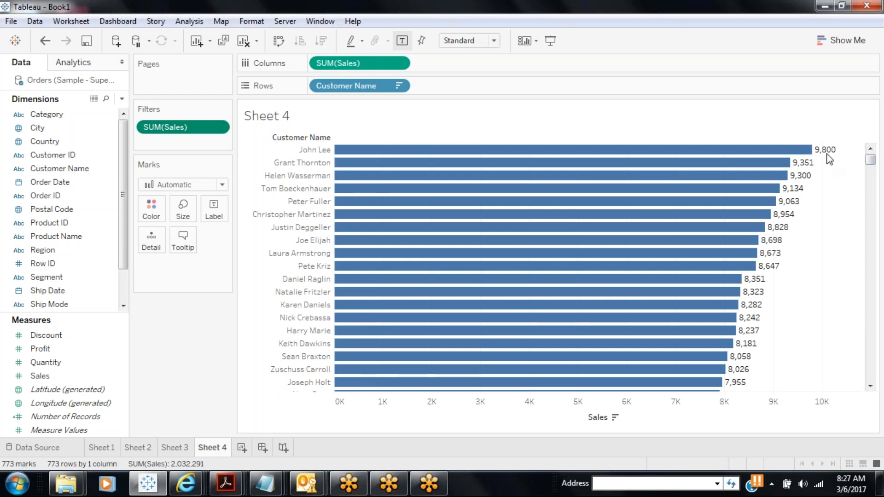
# Step: Switch the Sales filter to the Special type and apply it for Null values only
pyautogui.rightClick(206, 131)
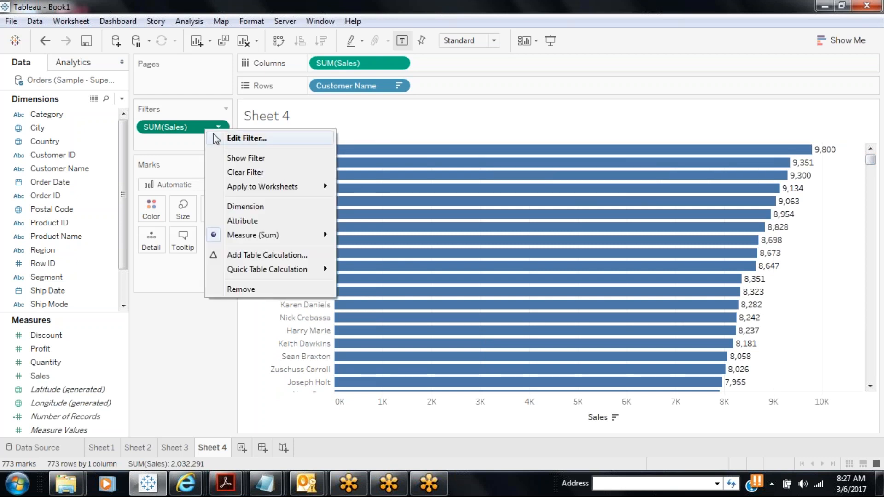
pyautogui.click(221, 135)
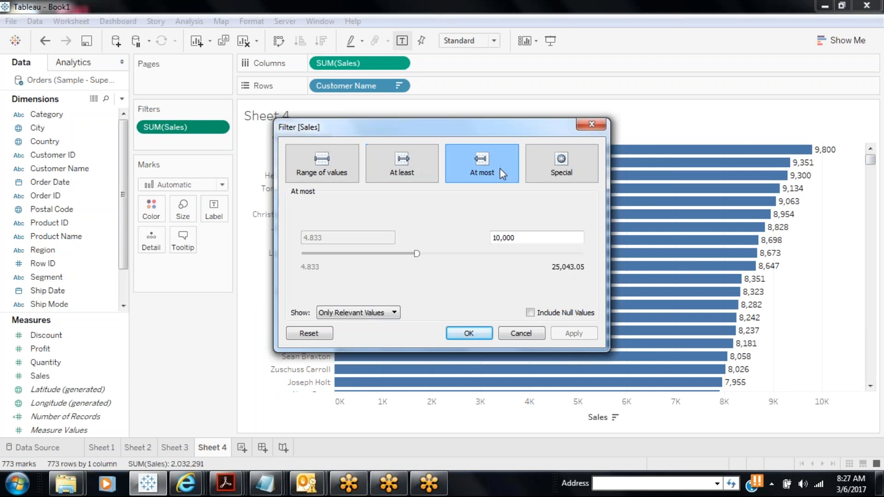
pyautogui.click(501, 167)
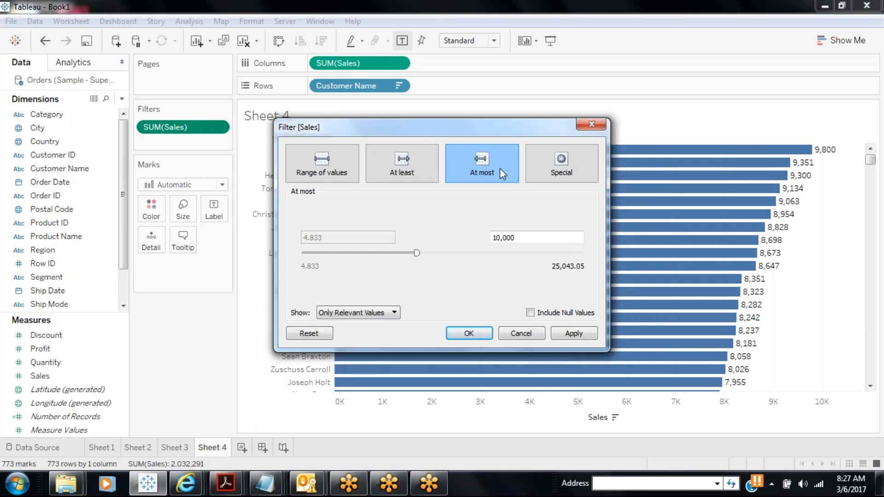
pyautogui.click(562, 175)
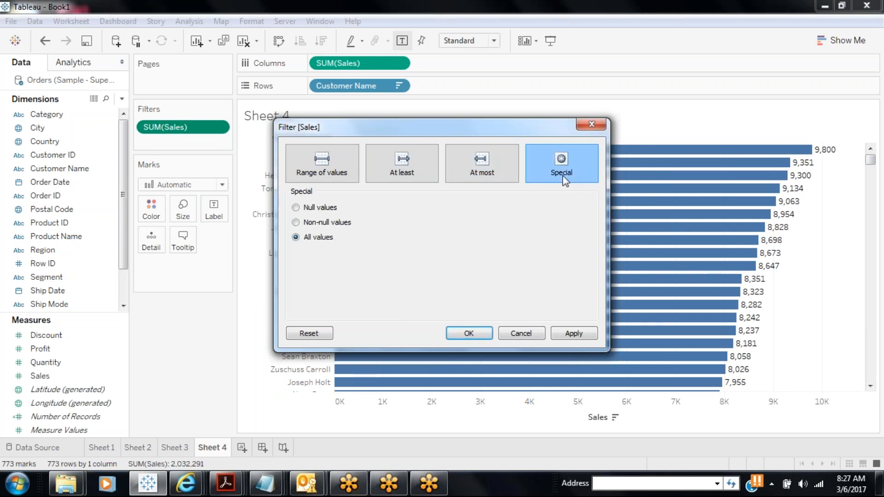
pyautogui.click(335, 213)
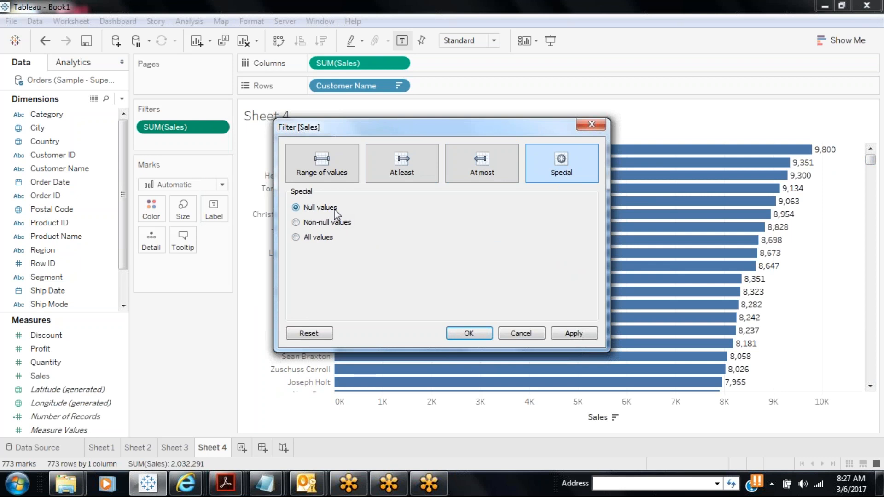
pyautogui.click(301, 223)
pyautogui.click(297, 238)
pyautogui.click(296, 207)
pyautogui.click(574, 334)
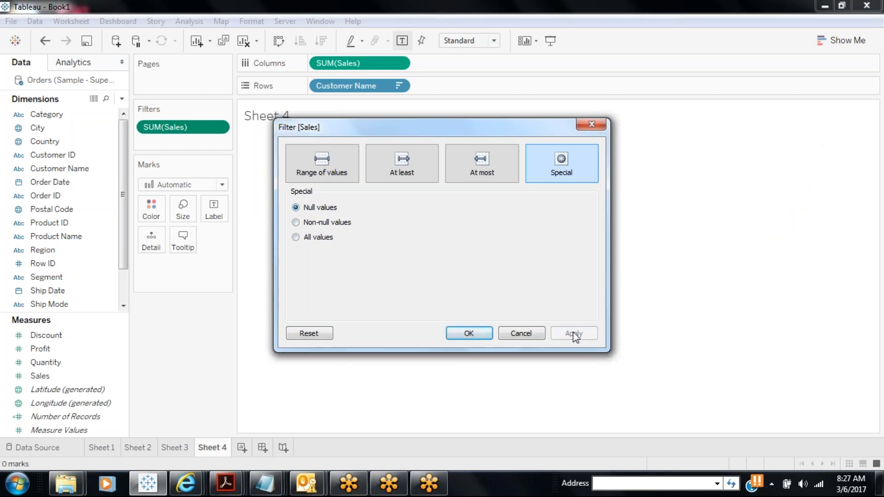
# Step: Move the filter dialog off the chart and apply the Special filter for Non-null values instead
pyautogui.moveTo(454, 120); pyautogui.dragTo(754, 85)
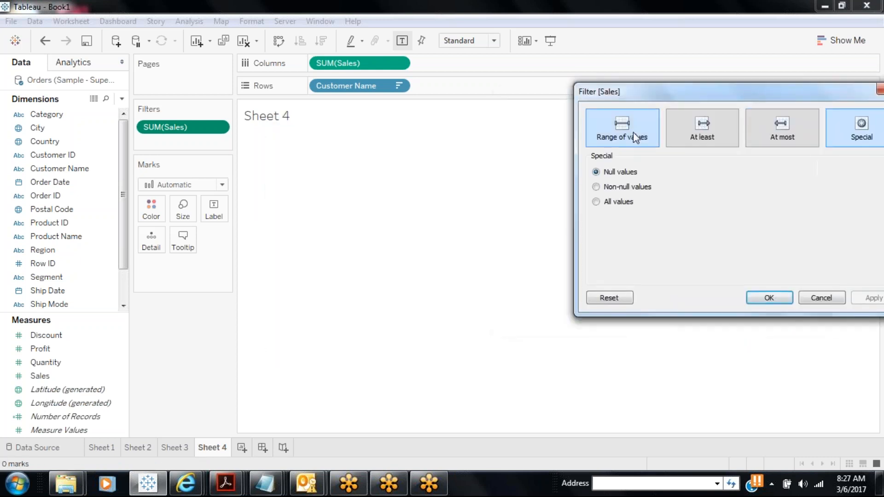
pyautogui.click(596, 187)
pyautogui.click(869, 298)
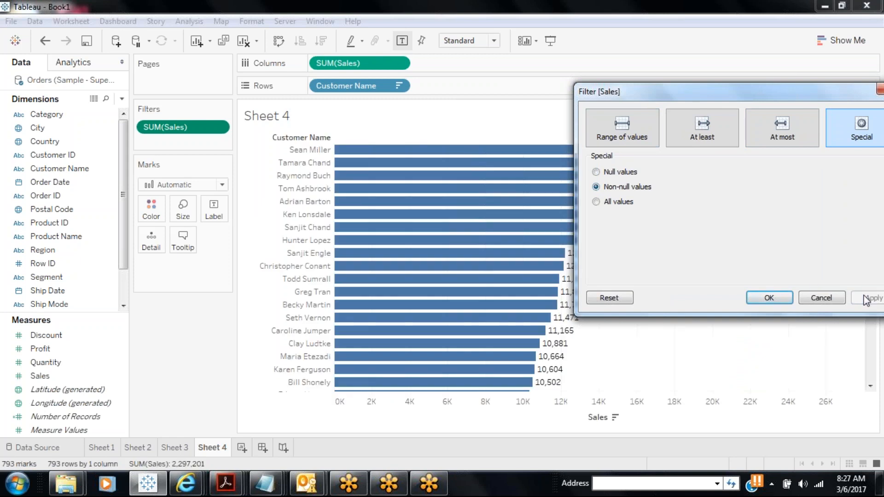
# Step: Apply the Special Sales filter for All values, and move the filter dialog back into full view
pyautogui.click(596, 202)
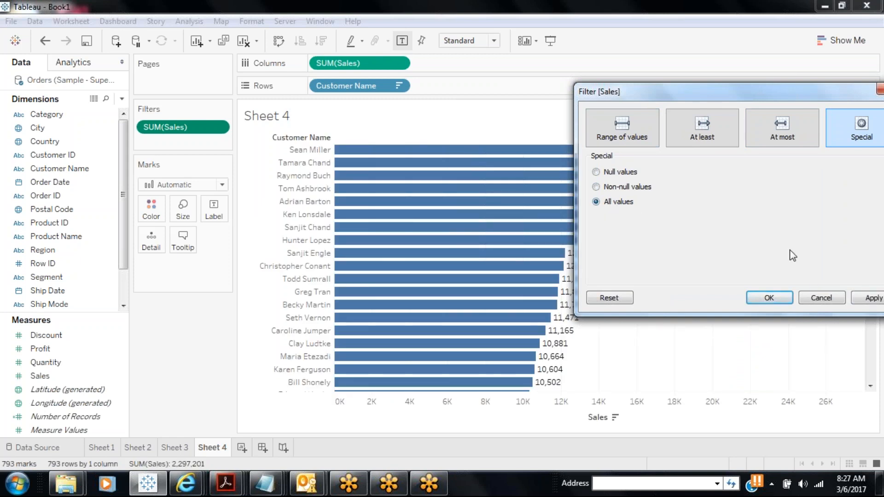
pyautogui.click(878, 299)
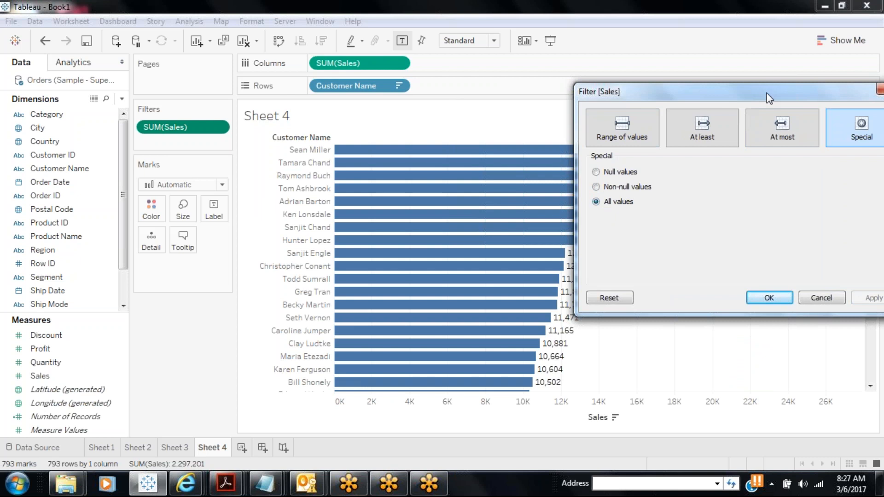
pyautogui.moveTo(769, 96); pyautogui.dragTo(626, 78)
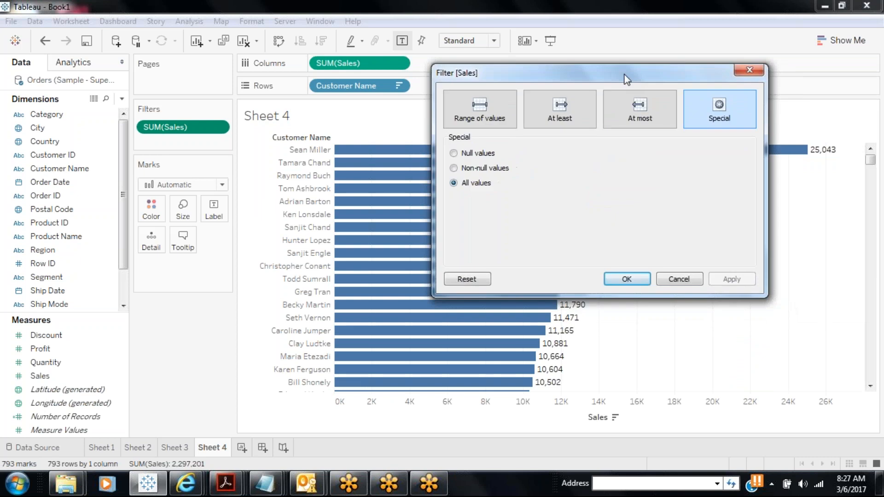
# Step: Change the Sales filter to a Range of values from 10,000 to 20,000, apply it and close the dialog
pyautogui.click(478, 107)
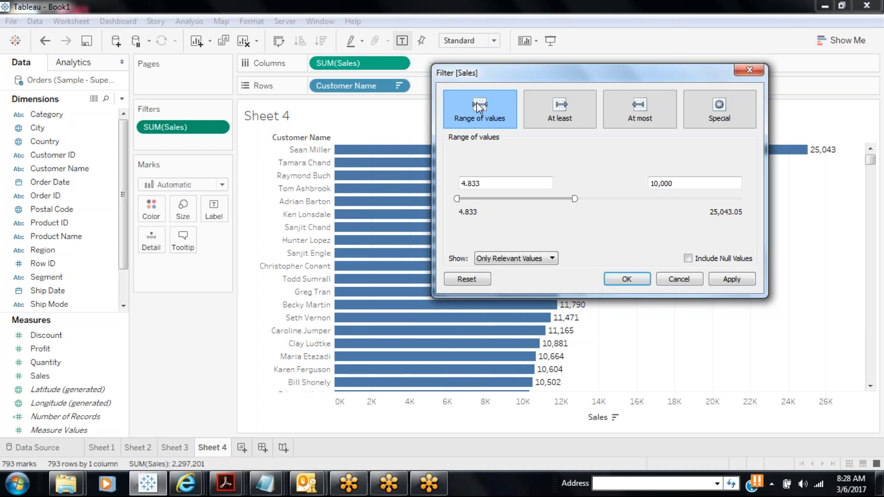
pyautogui.click(549, 107)
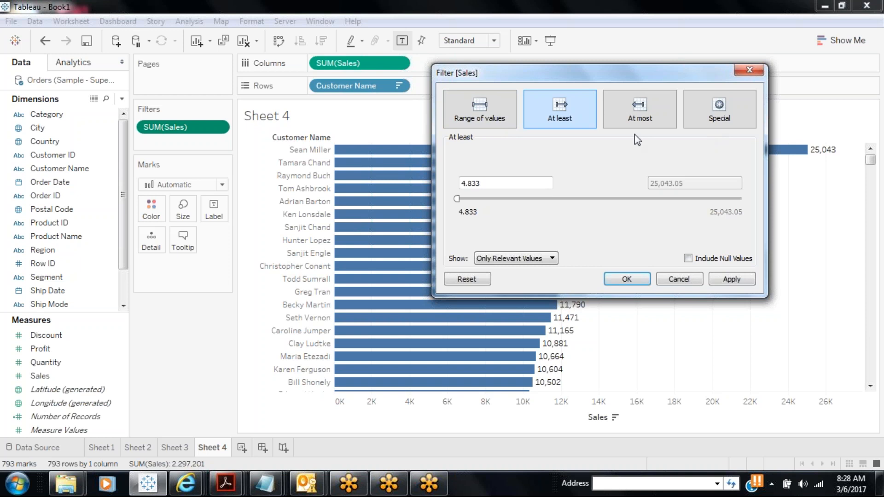
pyautogui.click(641, 112)
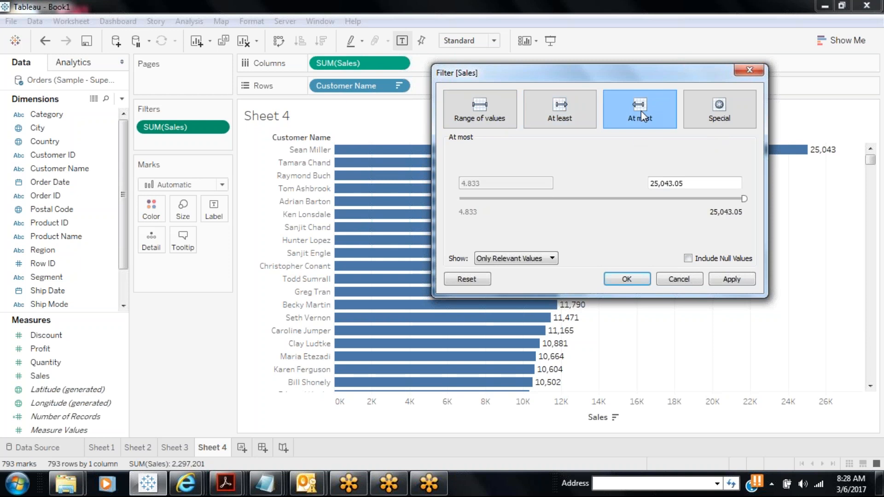
pyautogui.click(494, 106)
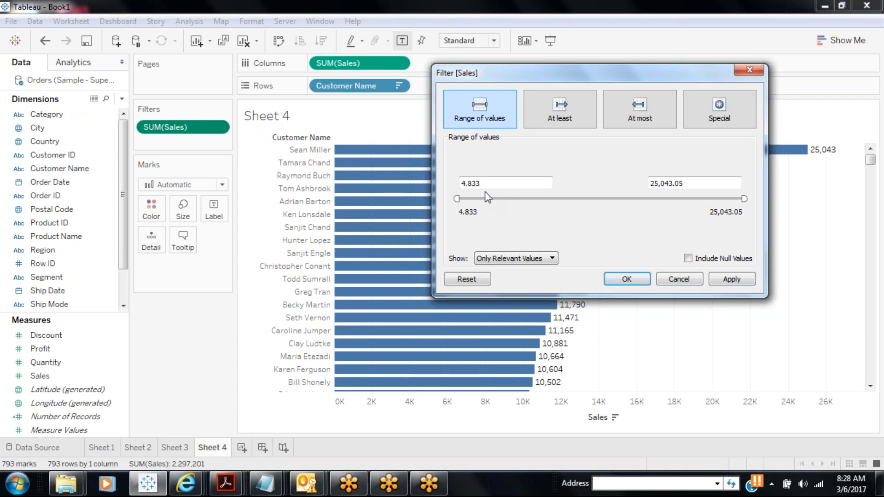
pyautogui.moveTo(484, 183); pyautogui.dragTo(385, 187)
pyautogui.write('10000')
pyautogui.press('Tab')
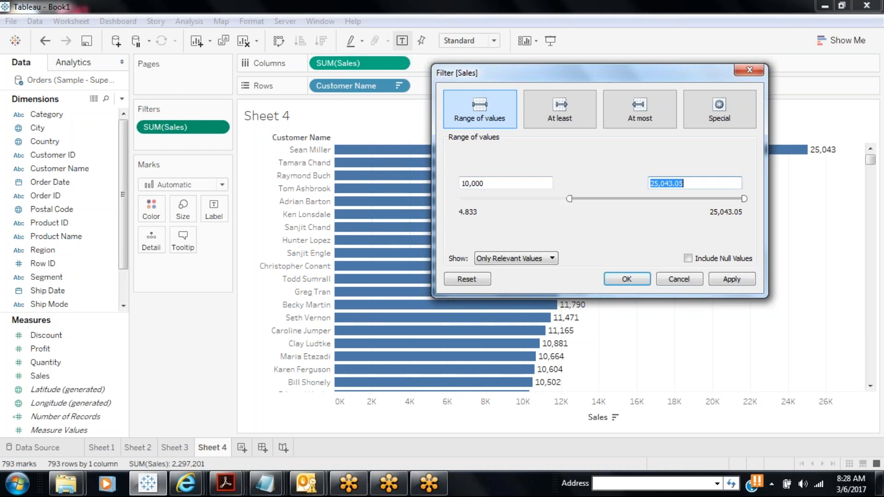
pyautogui.write('20000')
pyautogui.click(725, 282)
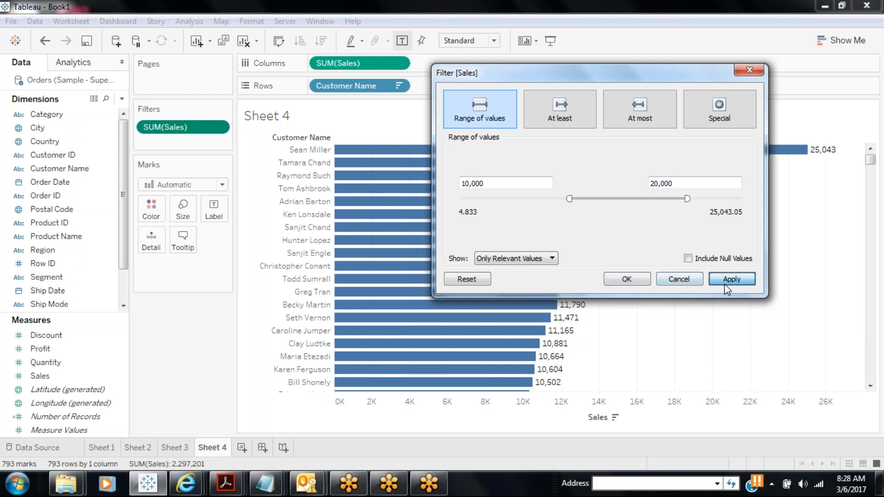
pyautogui.click(632, 284)
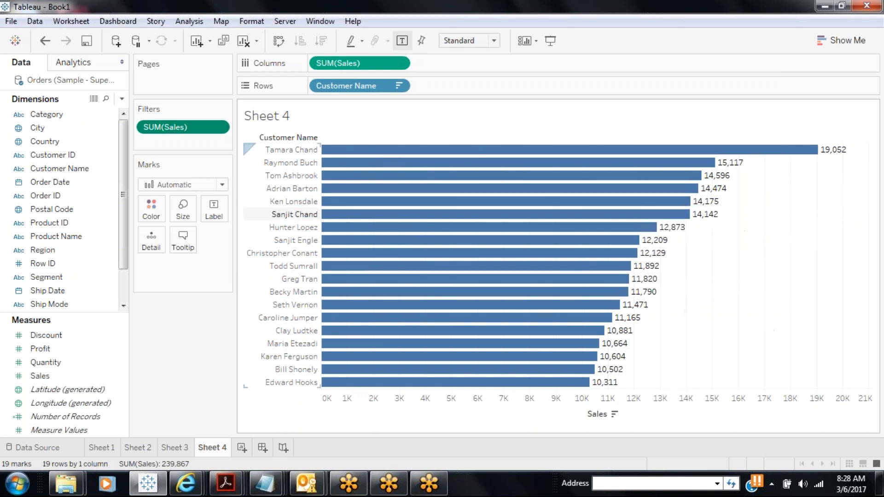
# Step: Edit the Sales filter to At least 10,000 and look over the filtered customers
pyautogui.rightClick(200, 132)
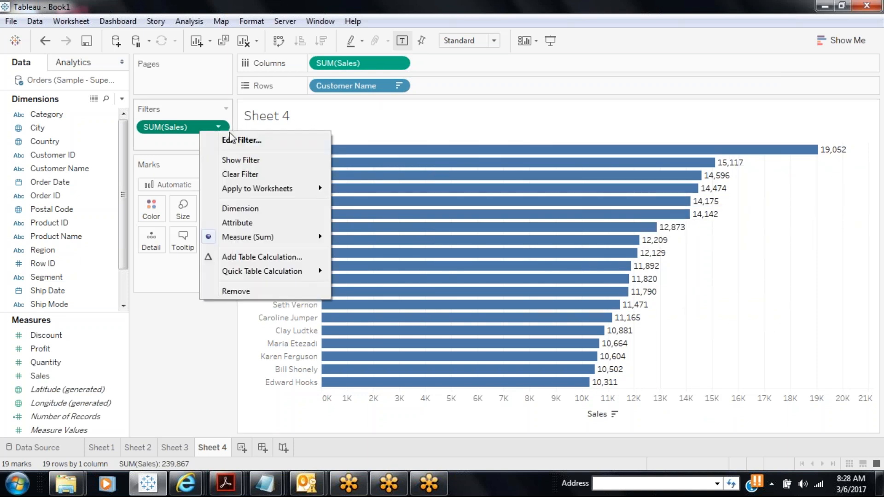
pyautogui.click(236, 137)
pyautogui.click(415, 165)
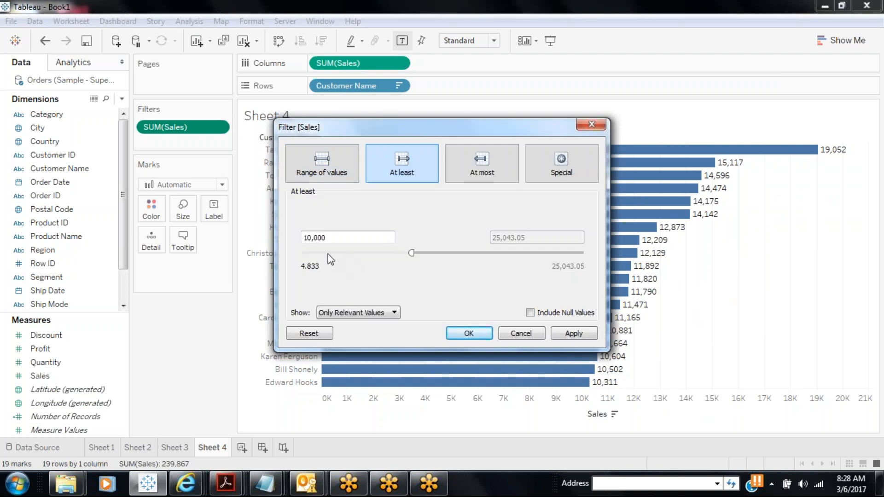
pyautogui.click(469, 333)
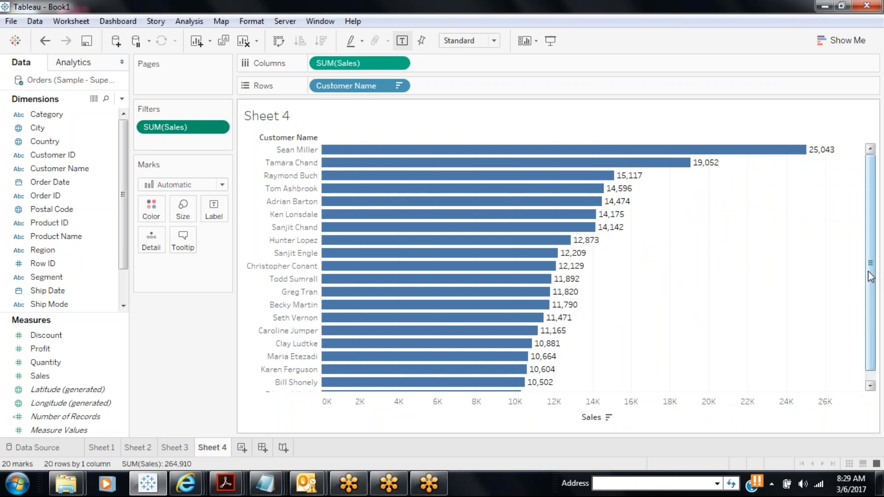
pyautogui.moveTo(870, 276); pyautogui.dragTo(880, 200)
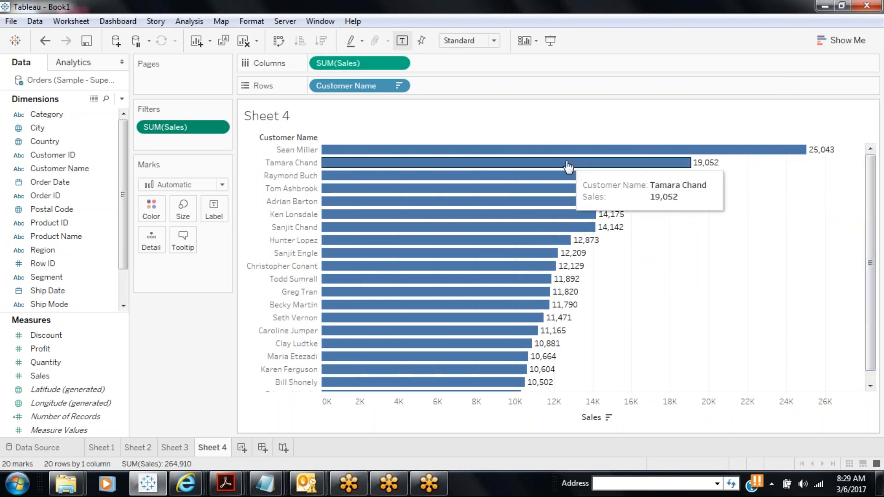
# Step: Edit the Sales filter to At most 5,001, apply it and look over the filtered customers
pyautogui.rightClick(193, 131)
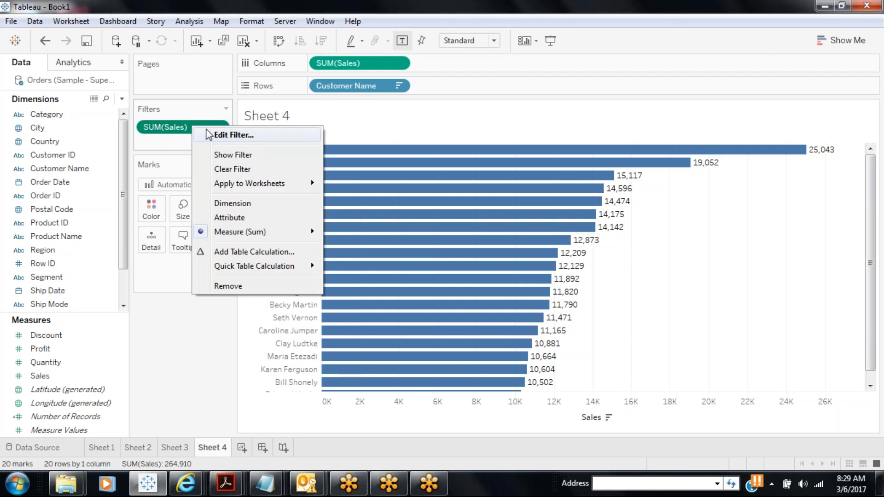
pyautogui.click(210, 133)
pyautogui.click(482, 161)
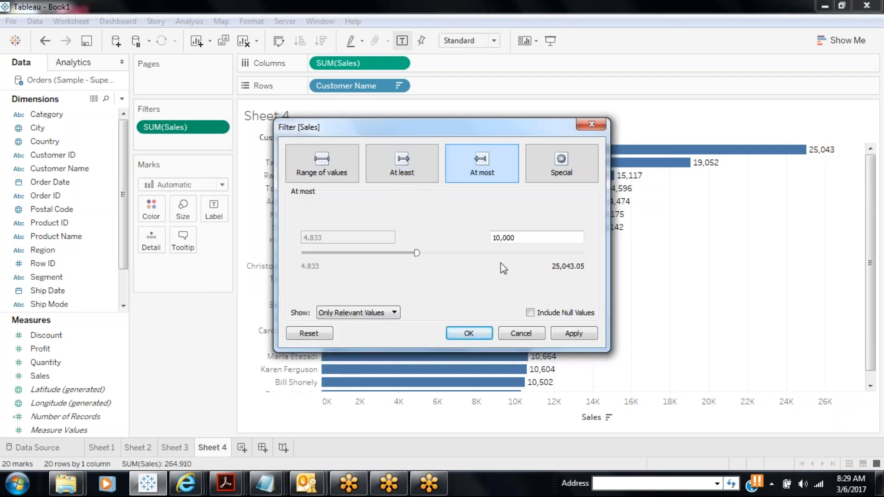
pyautogui.moveTo(520, 238); pyautogui.dragTo(491, 238)
pyautogui.write('6')
pyautogui.press('BackSpace')
pyautogui.write('500')
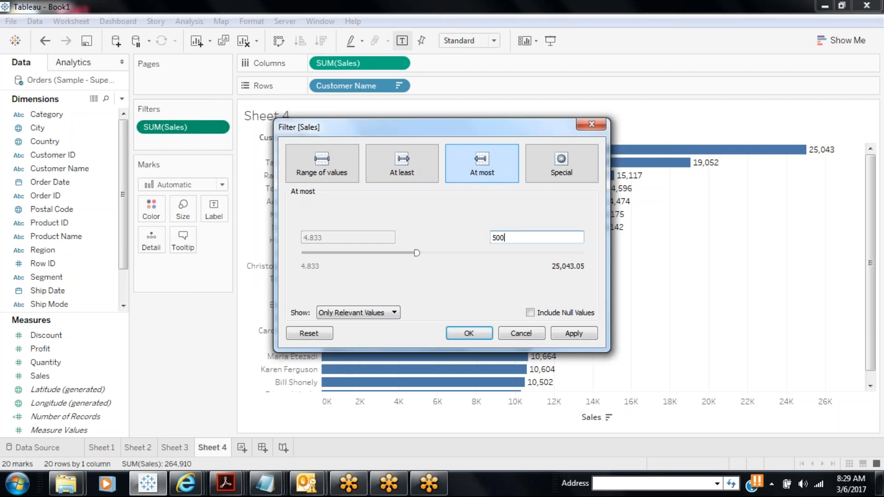
pyautogui.write('1')
pyautogui.click(566, 337)
pyautogui.click(462, 336)
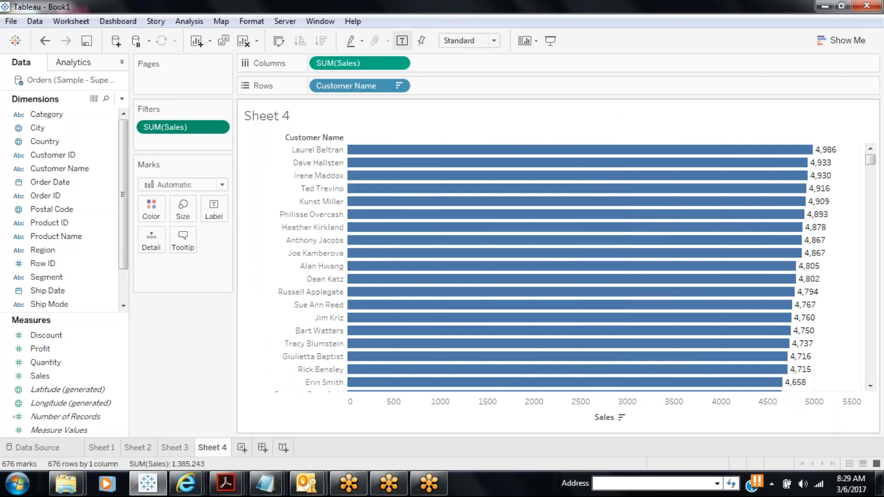
pyautogui.moveTo(870, 168); pyautogui.dragTo(804, 126)
# Step: Create a new worksheet and add Order Date as a filter of the Relative Date type
pyautogui.moveTo(780, 207)
pyautogui.click(240, 448)
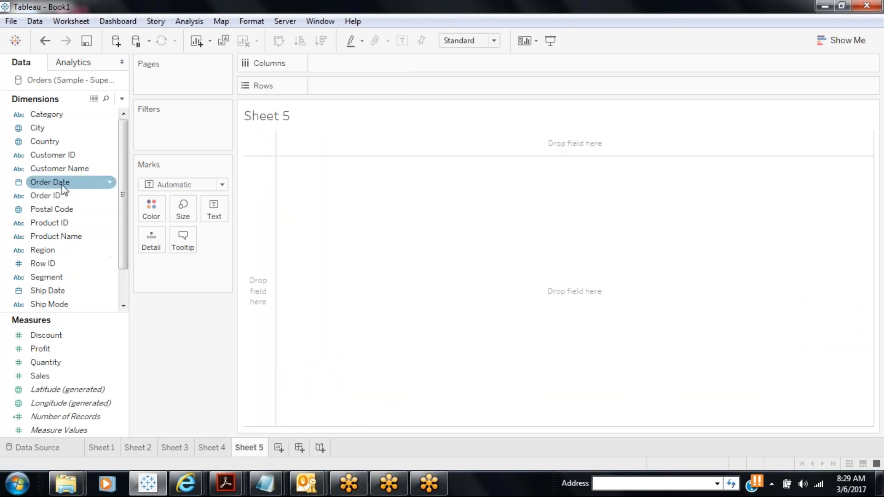
pyautogui.moveTo(62, 184); pyautogui.dragTo(161, 126)
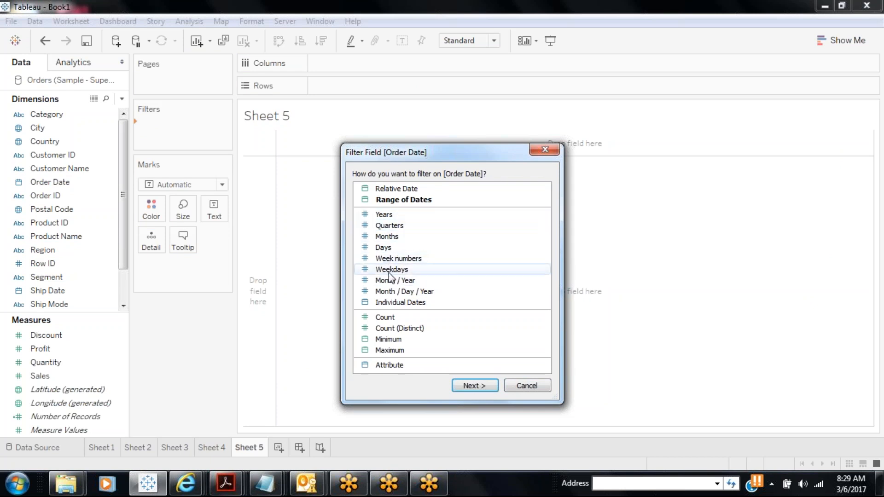
pyautogui.doubleClick(404, 193)
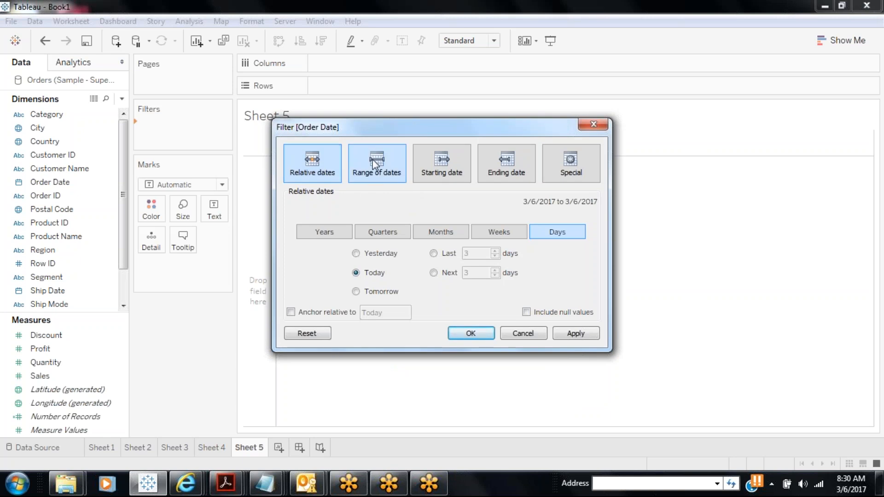
# Step: Look through the Range of dates, Starting date, Ending date and Special options of the Order Date filter
pyautogui.click(375, 164)
pyautogui.click(445, 168)
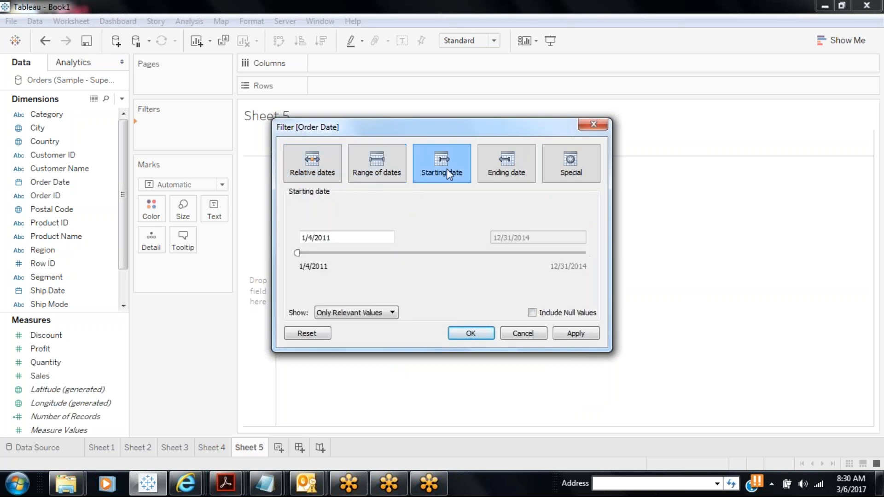
pyautogui.click(492, 168)
pyautogui.click(579, 165)
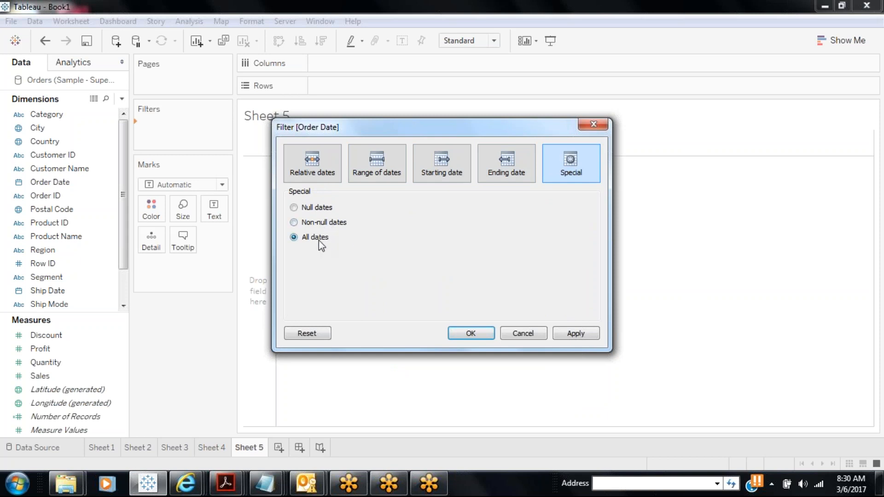
pyautogui.click(379, 174)
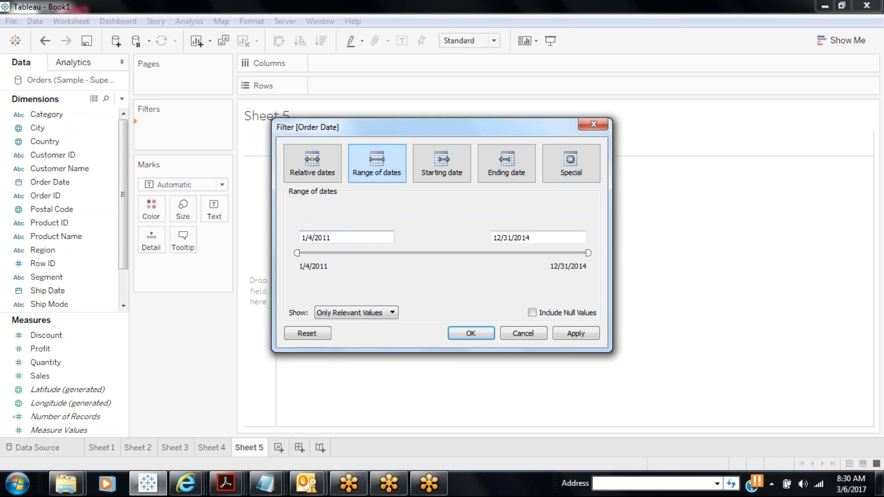
pyautogui.click(343, 239)
pyautogui.click(558, 236)
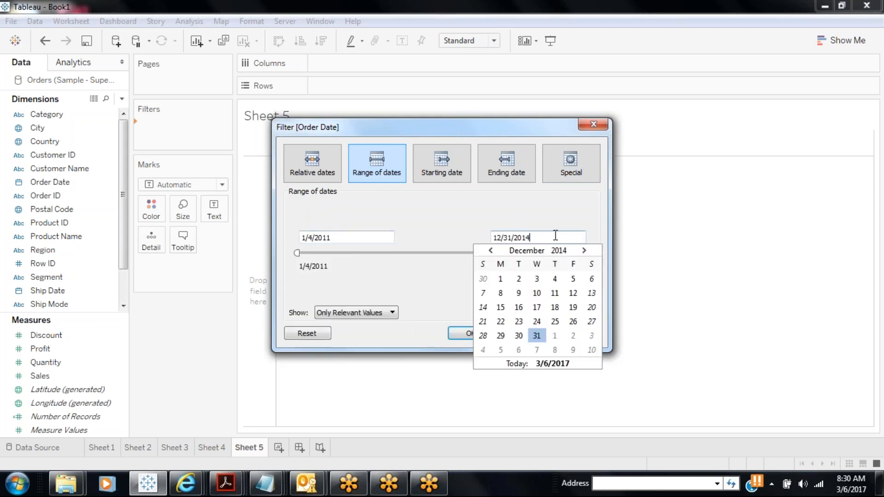
pyautogui.click(457, 166)
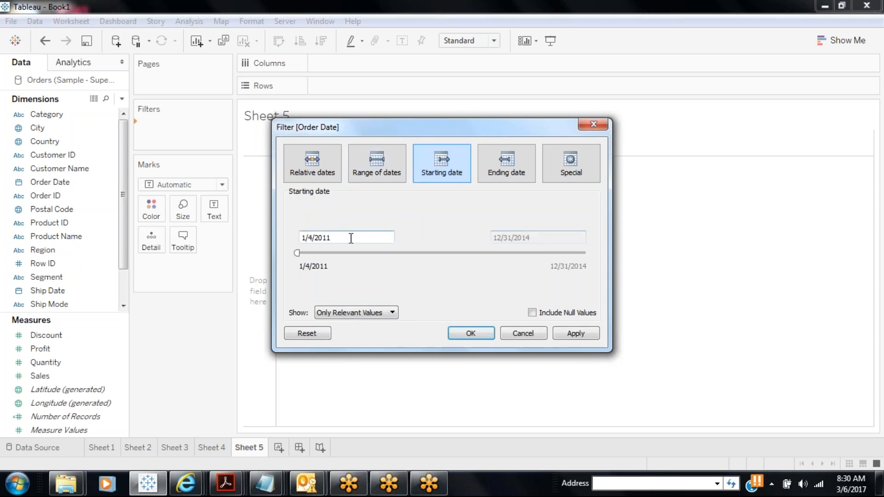
pyautogui.click(507, 164)
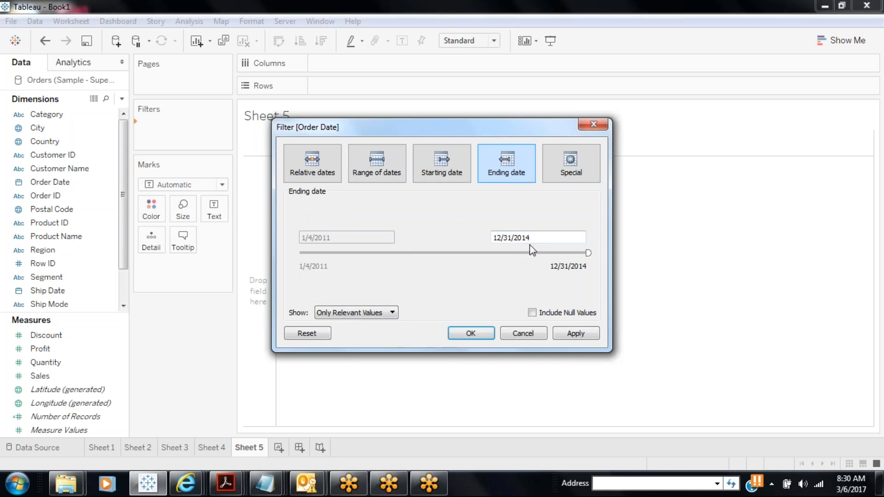
pyautogui.click(561, 169)
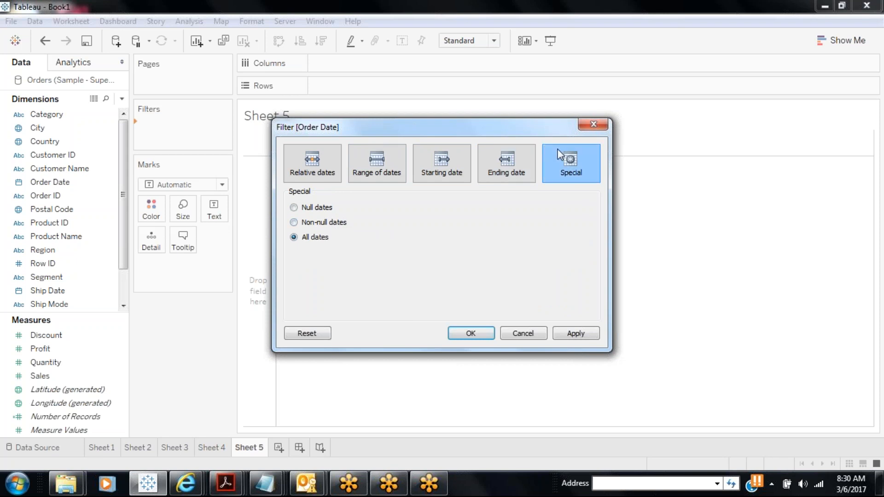
# Step: Switch the Order Date filter back to Relative dates and anchor it relative to 1/1/2014
pyautogui.click(302, 173)
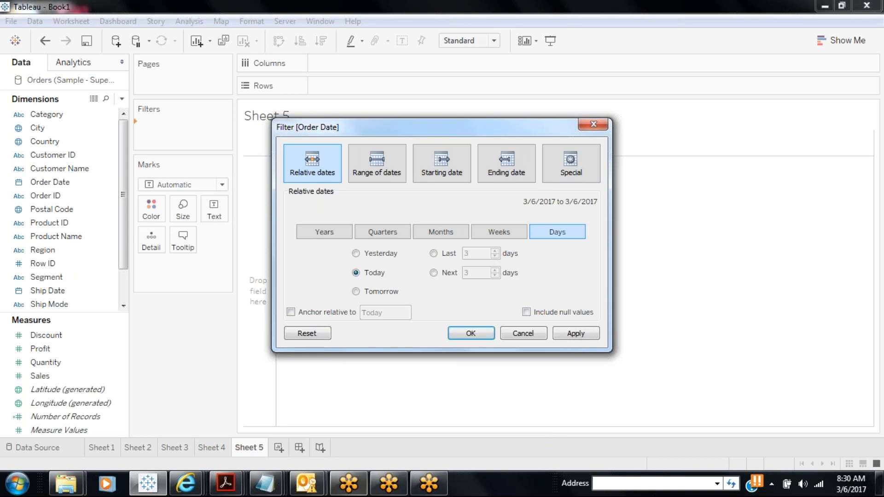
pyautogui.click(291, 313)
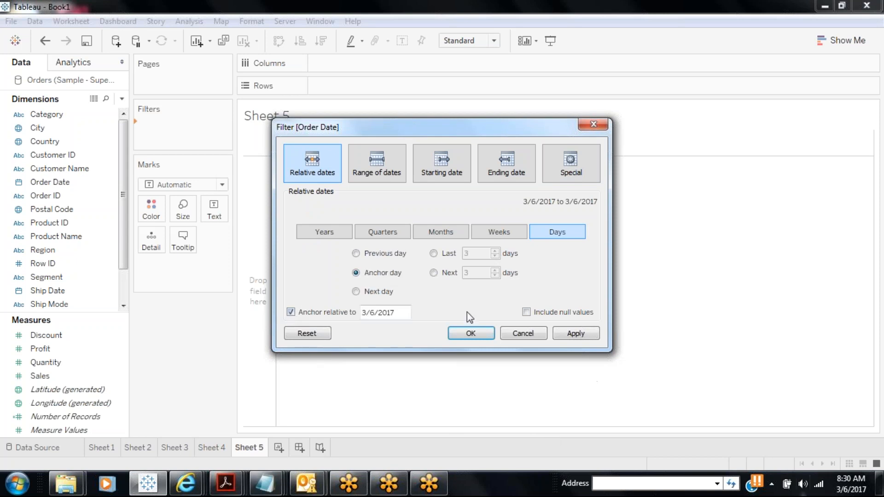
pyautogui.click(393, 313)
pyautogui.moveTo(392, 313); pyautogui.dragTo(344, 308)
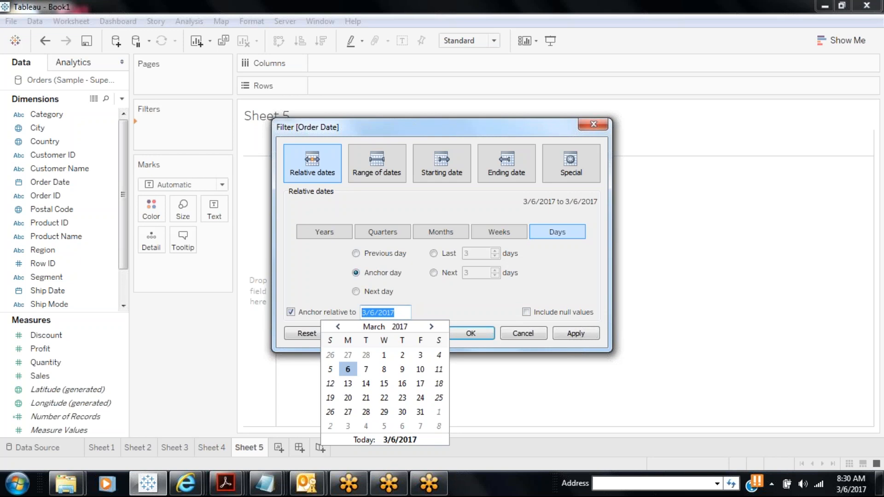
pyautogui.click(338, 327)
pyautogui.click(338, 327)
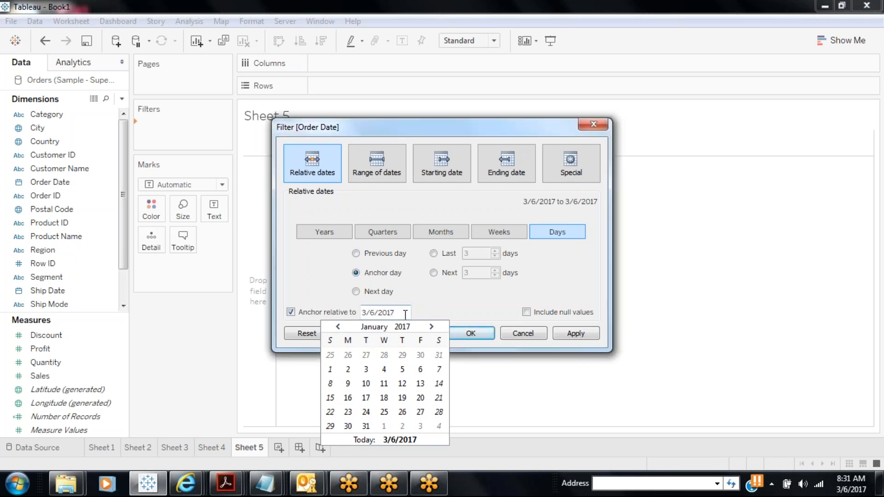
pyautogui.click(330, 369)
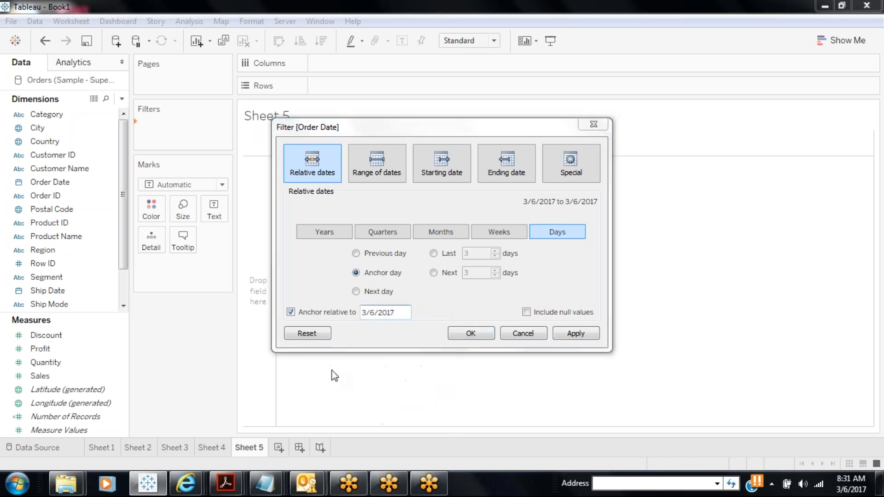
pyautogui.click(394, 312)
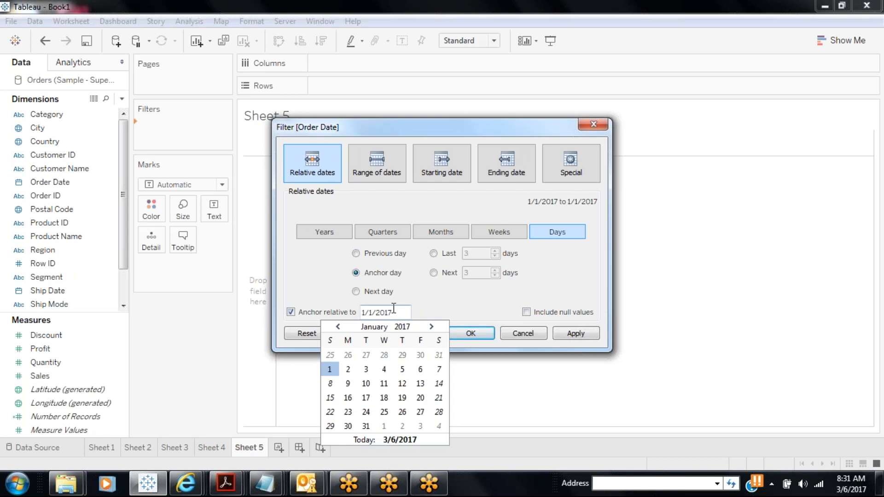
pyautogui.press('BackSpace')
pyautogui.write('4')
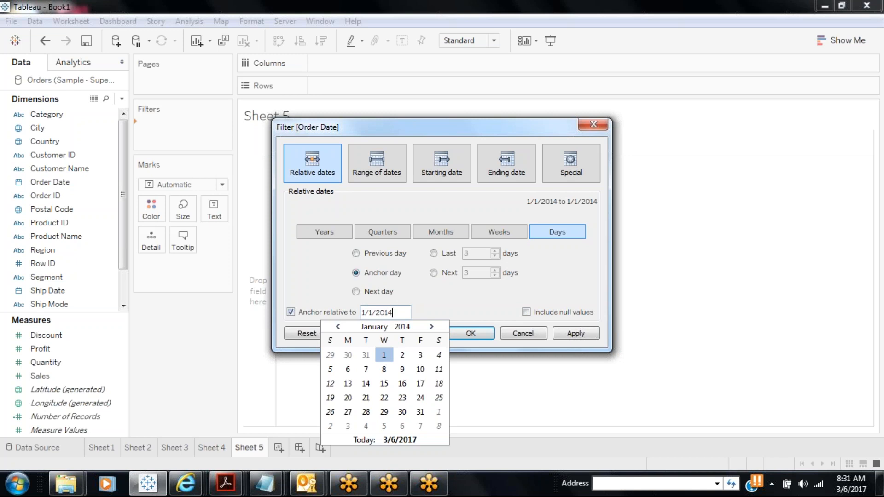
# Step: Look through the Years, Quarters, Months, Weeks and Days units of the Order Date relative dates filter
pyautogui.click(471, 305)
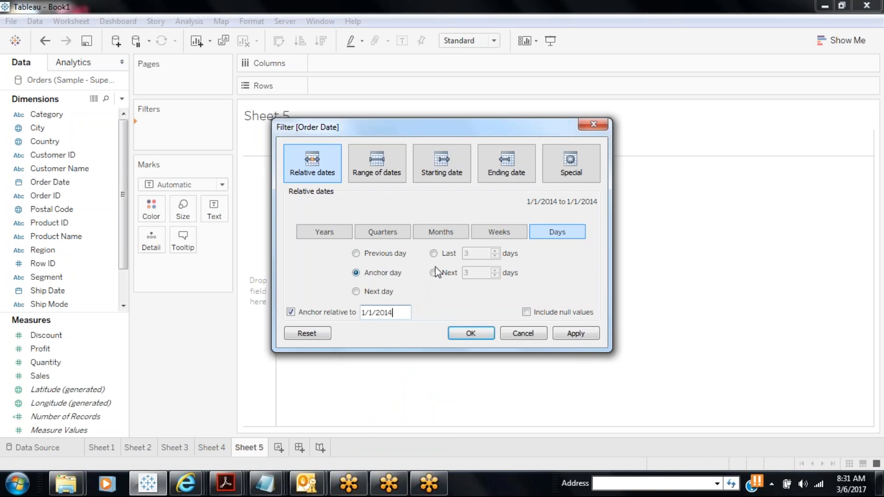
pyautogui.click(338, 236)
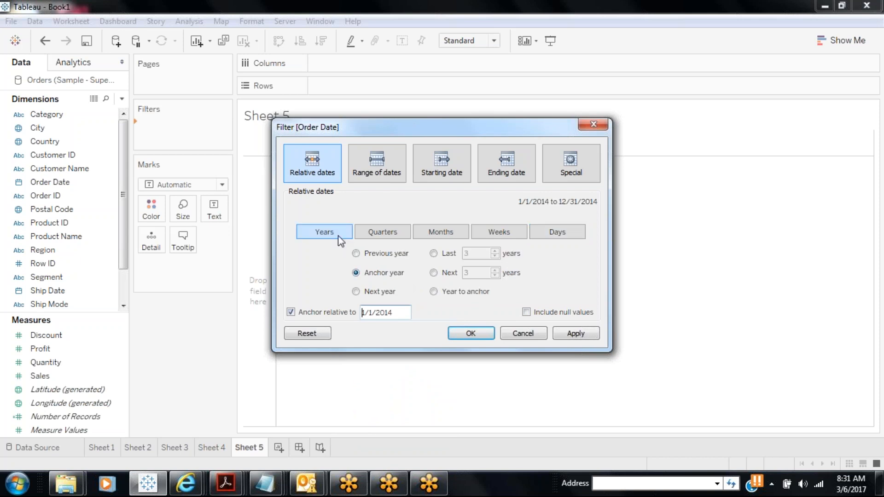
pyautogui.click(365, 234)
pyautogui.click(432, 235)
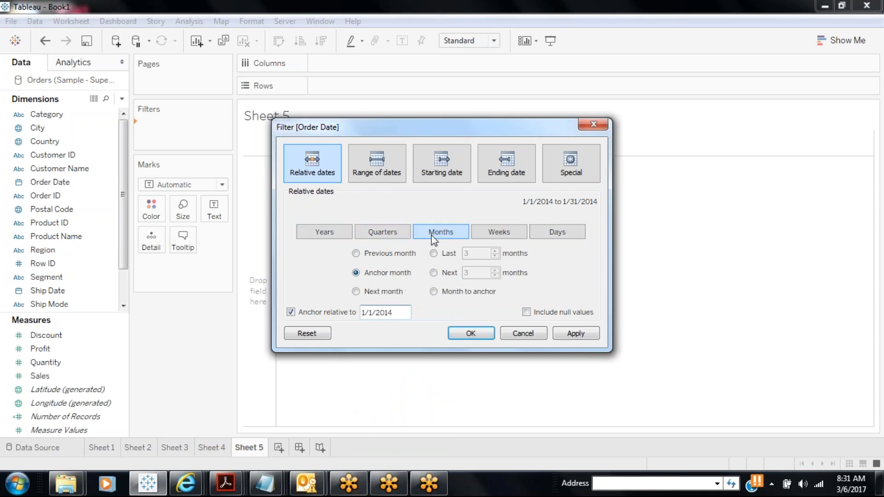
pyautogui.click(497, 235)
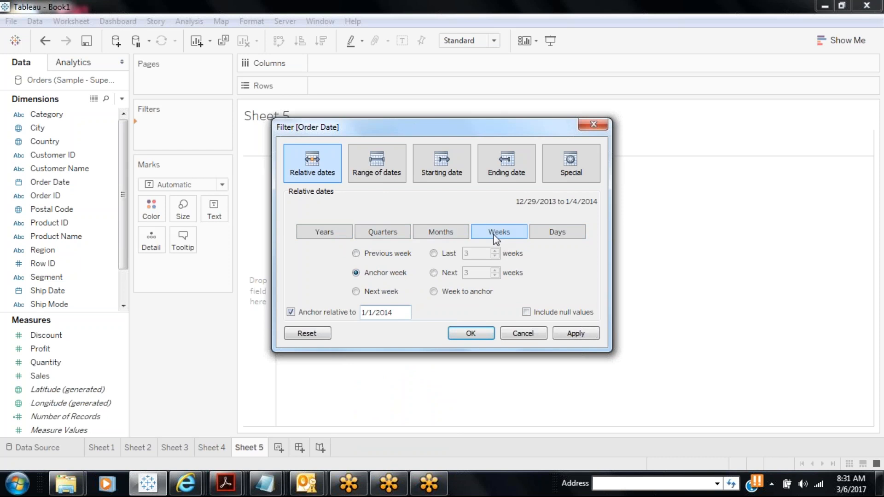
pyautogui.click(557, 226)
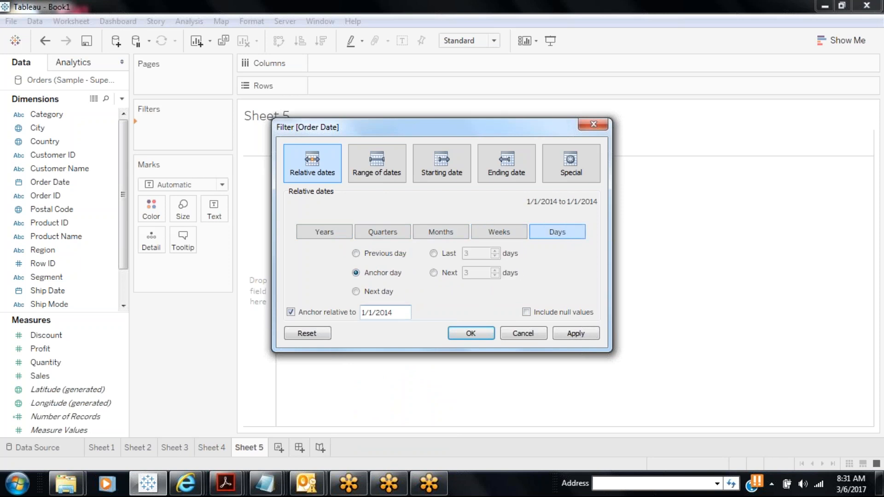
pyautogui.moveTo(394, 312); pyautogui.dragTo(360, 309)
pyautogui.click(362, 312)
# Step: Set the Order Date relative filter to the previous year relative to 1/1/2014 and apply it
pyautogui.click(344, 235)
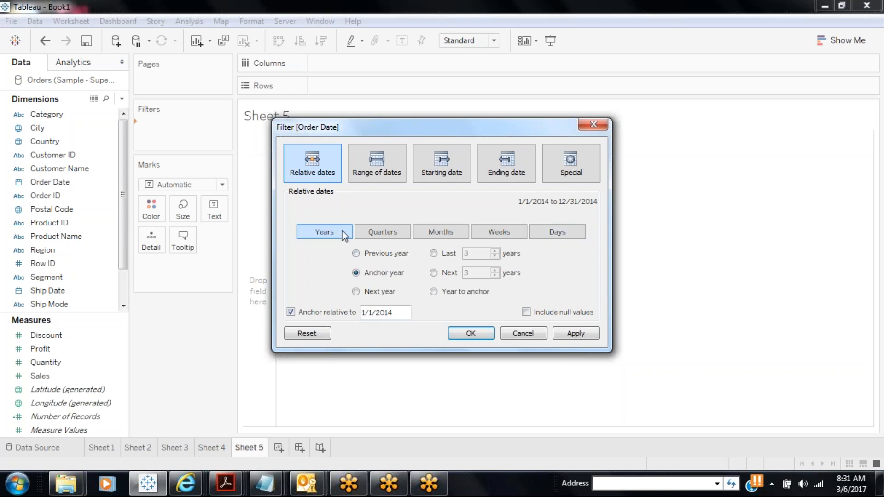
pyautogui.click(356, 254)
pyautogui.click(573, 333)
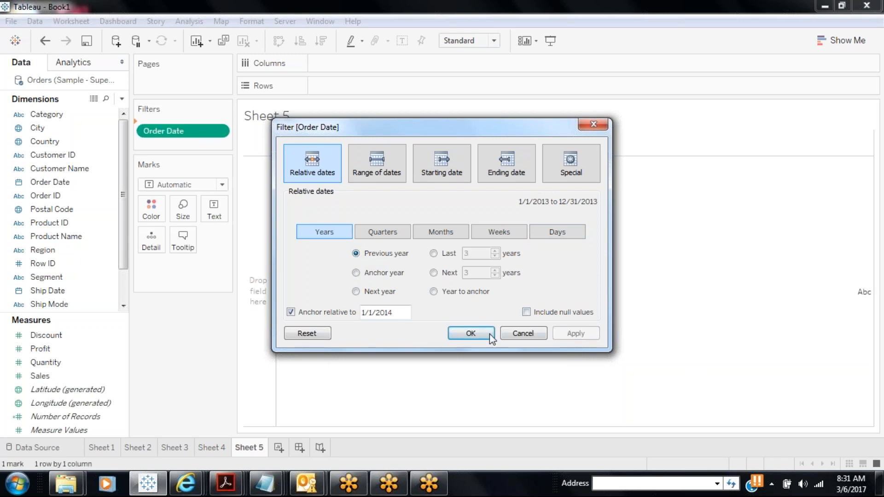
pyautogui.click(472, 332)
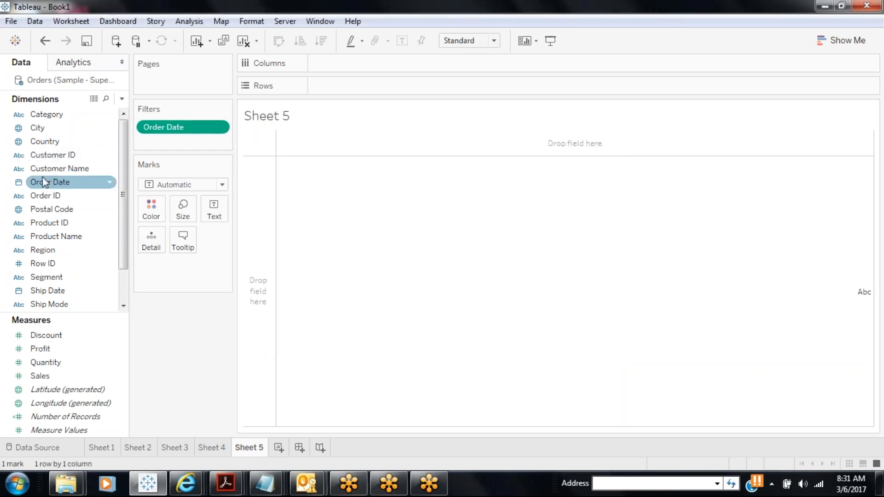
# Step: Build a table with Order Date years as columns, Customer Name as rows and the sum of Sales as text
pyautogui.moveTo(49, 183); pyautogui.dragTo(342, 66)
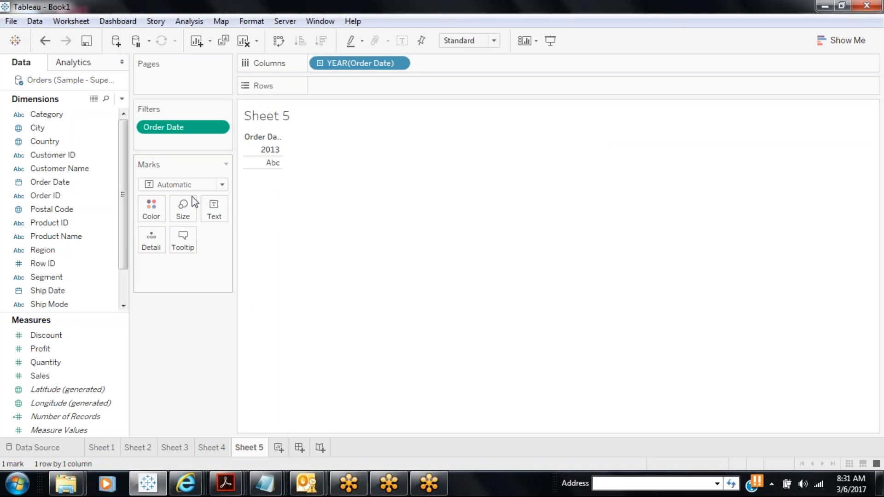
pyautogui.click(67, 182)
pyautogui.moveTo(59, 169); pyautogui.dragTo(350, 85)
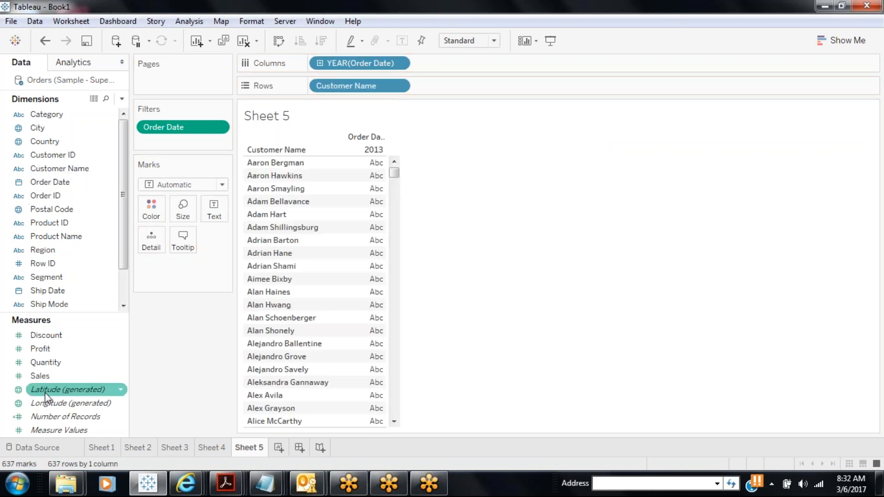
pyautogui.moveTo(45, 386); pyautogui.dragTo(208, 219)
pyautogui.moveTo(355, 330)
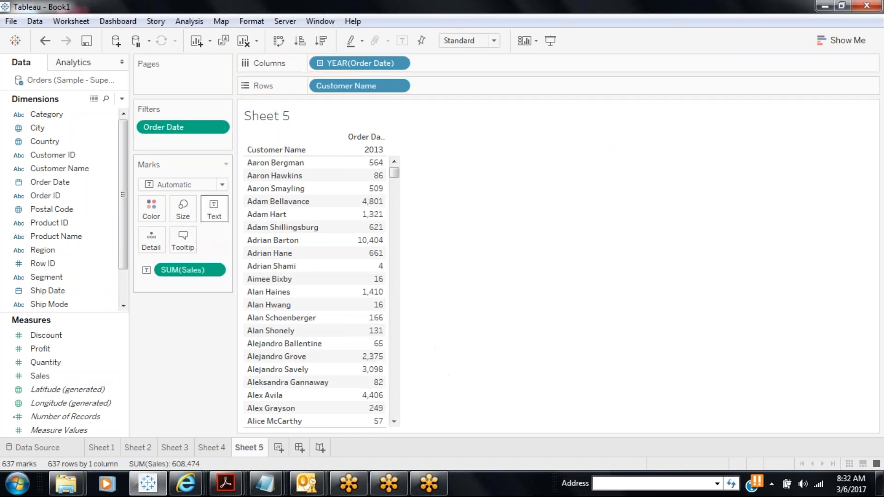
# Step: Edit the Order Date filter to show the last 2 years relative to 1/1/2014 and apply it
pyautogui.click(216, 129)
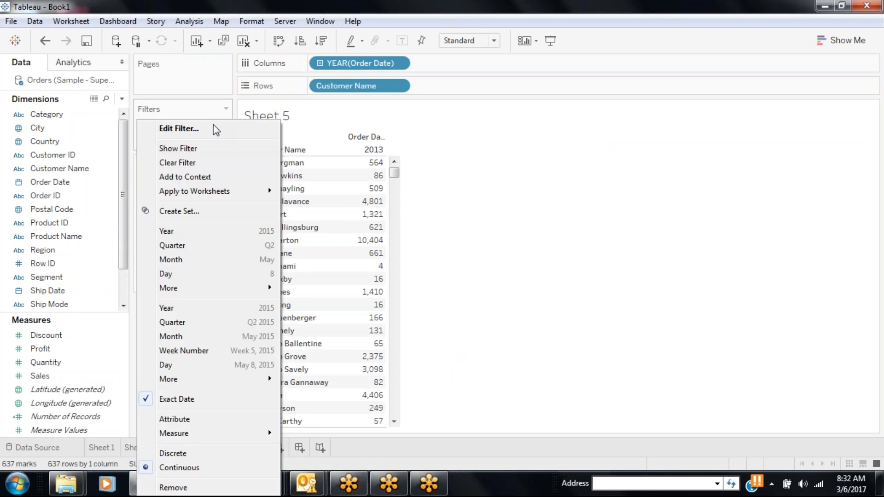
pyautogui.click(191, 131)
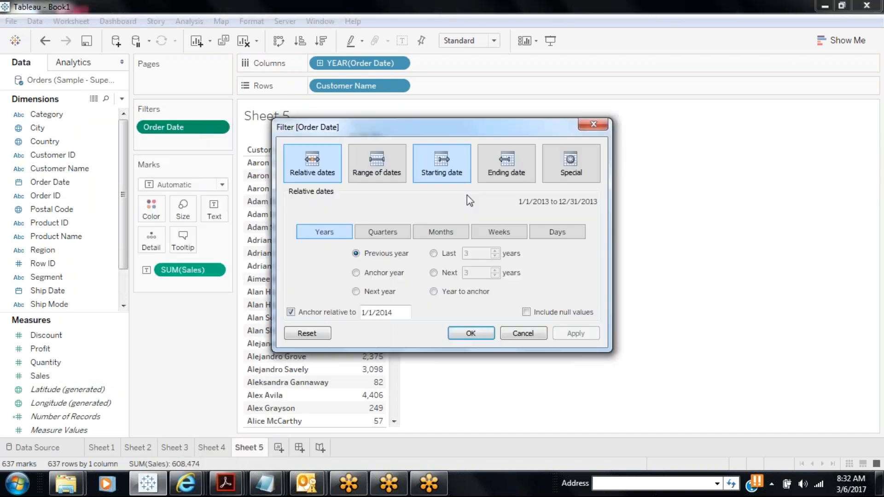
pyautogui.click(434, 254)
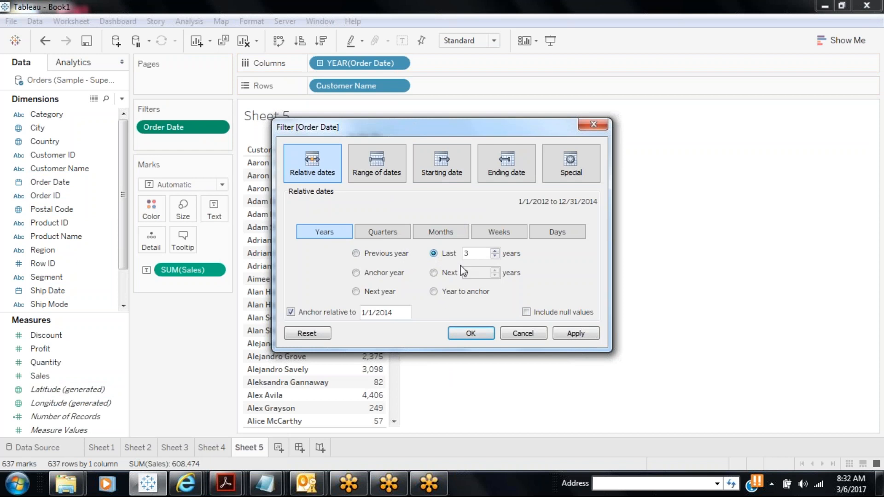
pyautogui.doubleClick(466, 254)
pyautogui.write('2')
pyautogui.click(571, 333)
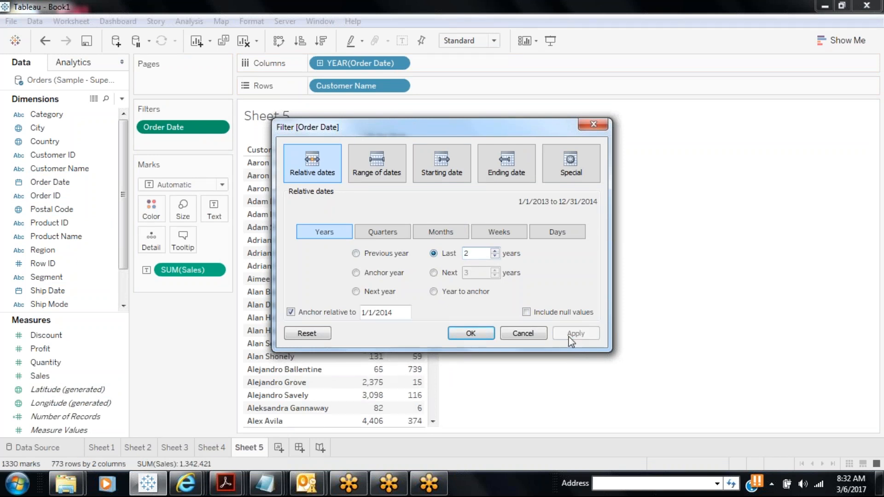
pyautogui.click(471, 333)
pyautogui.moveTo(417, 177)
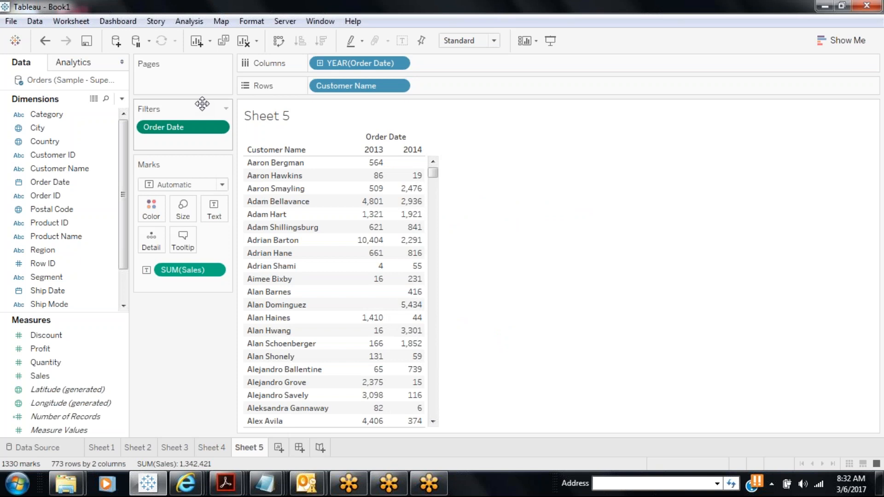
# Step: Edit the Order Date filter to the last 3 years, apply it and look over the customers' yearly sales
pyautogui.rightClick(193, 127)
pyautogui.click(237, 11)
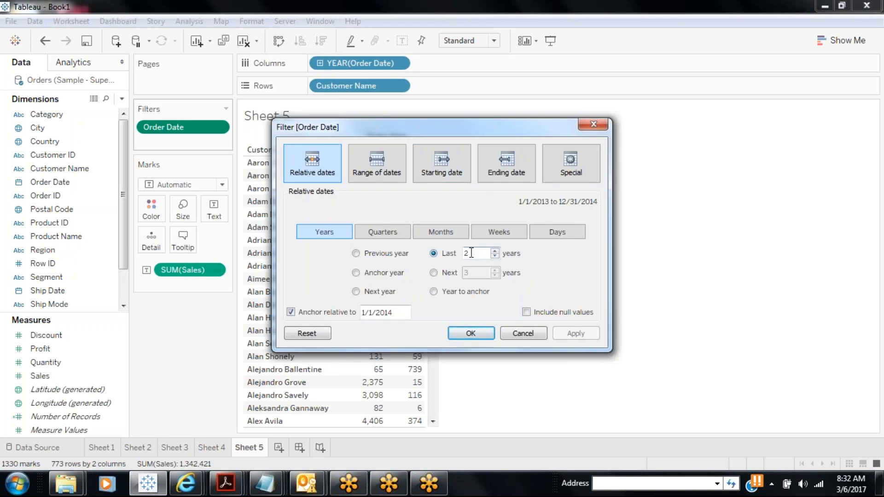
pyautogui.moveTo(471, 253); pyautogui.dragTo(459, 254)
pyautogui.write('3')
pyautogui.click(576, 334)
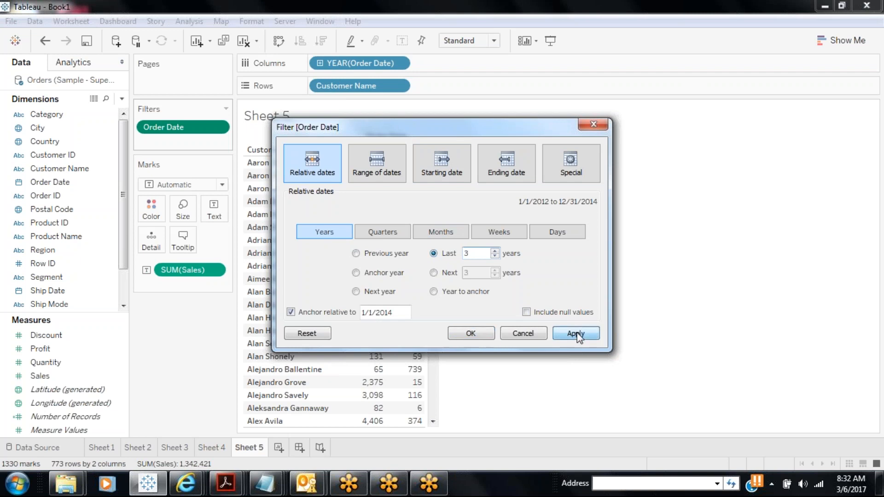
pyautogui.click(471, 332)
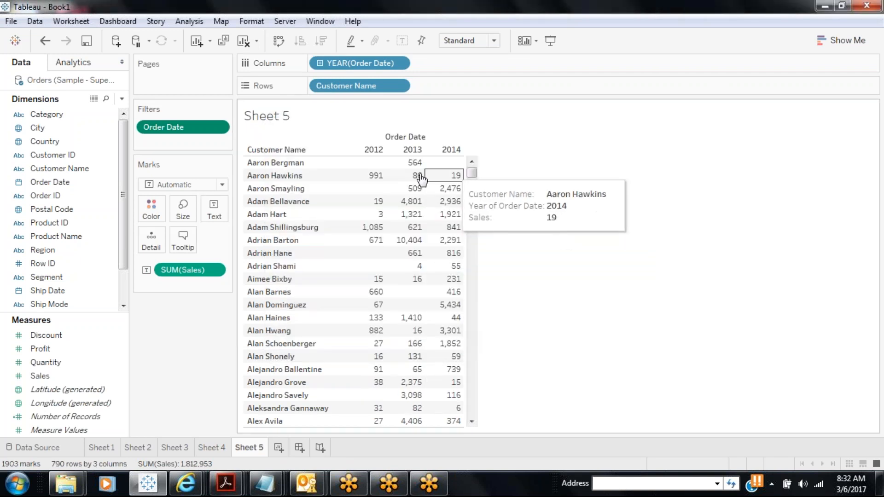
pyautogui.moveTo(471, 173)
pyautogui.mouseDown()
pyautogui.moveTo(460, 374)
pyautogui.moveTo(471, 396)
pyautogui.moveTo(474, 173)
pyautogui.mouseUp()
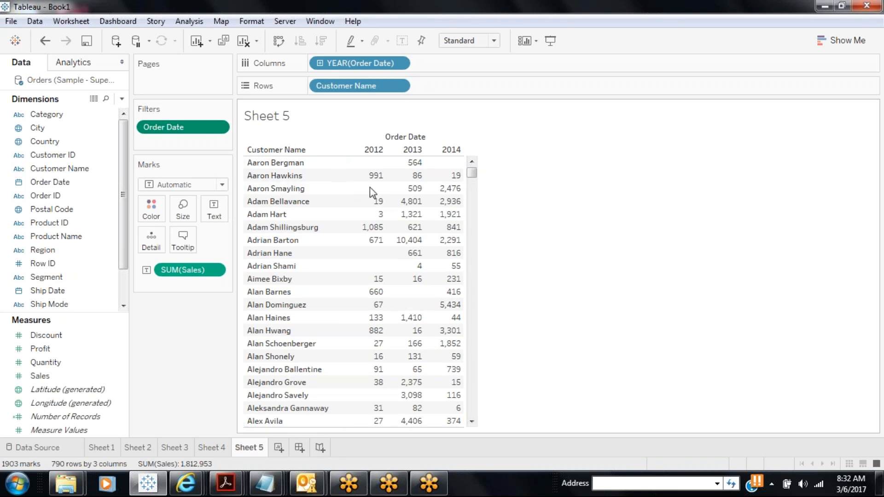
pyautogui.moveTo(448, 192)
pyautogui.moveTo(471, 171); pyautogui.dragTo(472, 184)
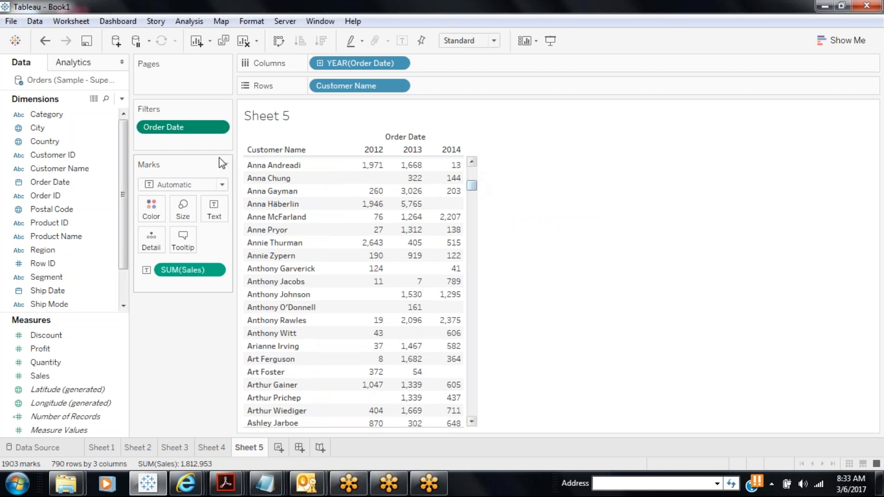
# Step: Edit the Order Date filter to the last 4 years, apply it and check the sales by year
pyautogui.click(218, 127)
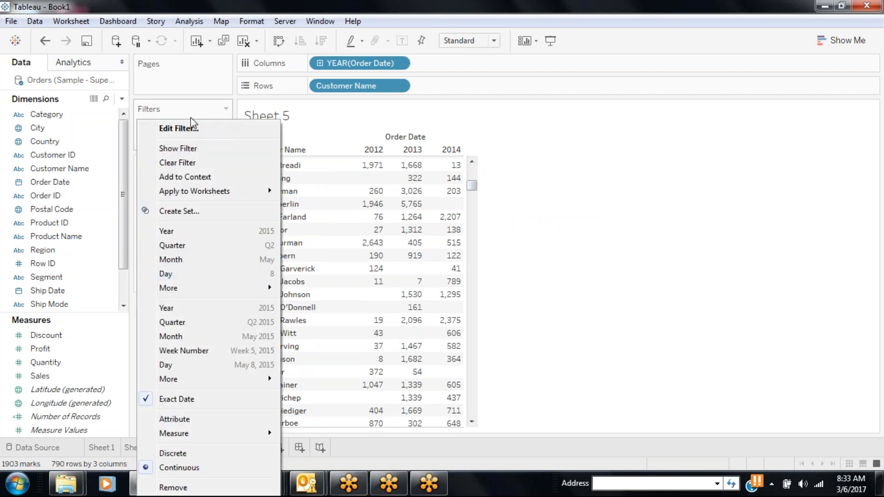
pyautogui.click(182, 128)
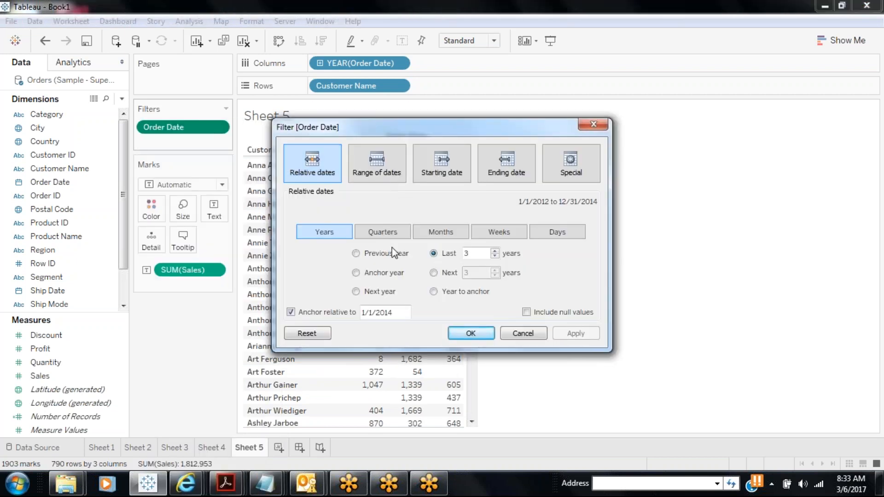
pyautogui.doubleClick(475, 254)
pyautogui.write('4')
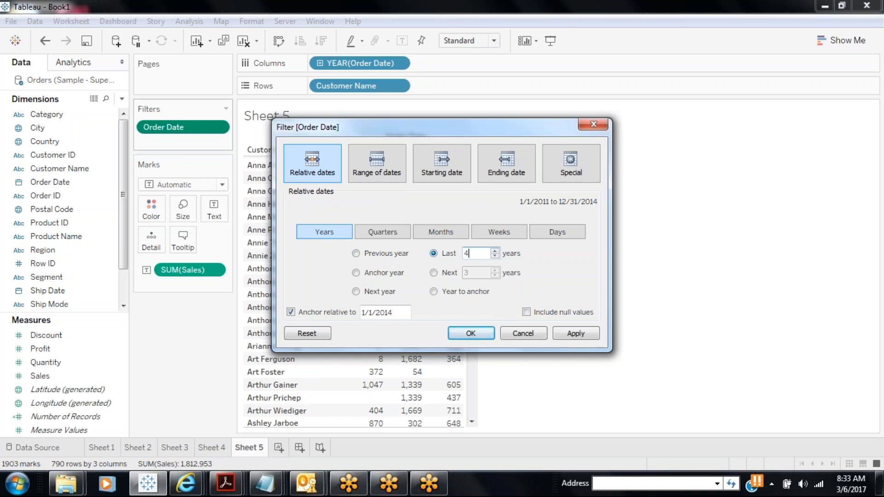
pyautogui.click(573, 333)
pyautogui.click(470, 333)
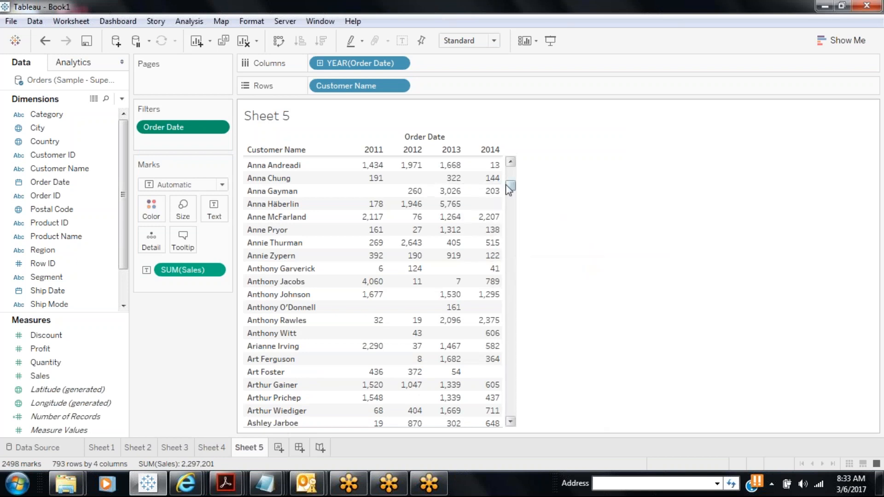
pyautogui.moveTo(509, 188); pyautogui.dragTo(509, 169)
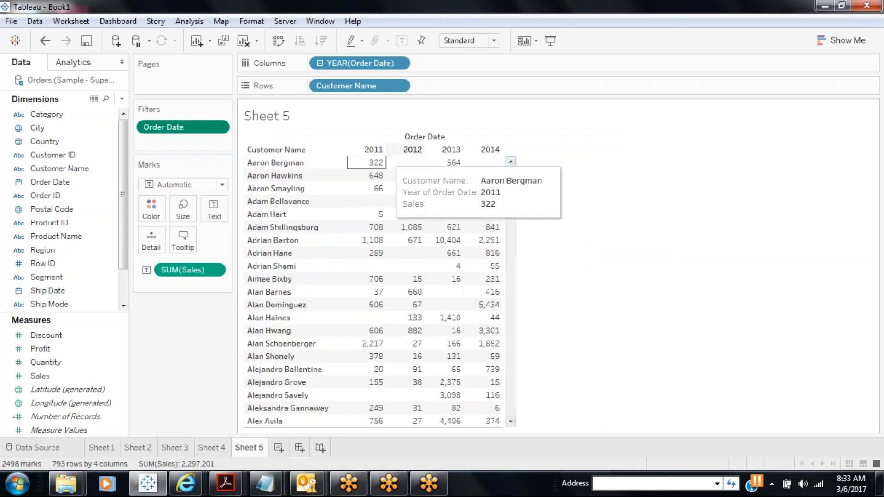
pyautogui.moveTo(444, 170)
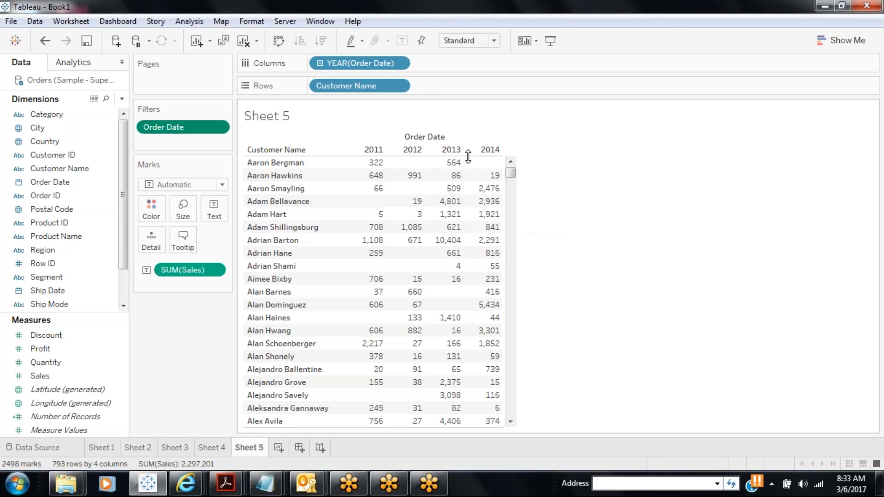
# Step: Switch the Order Date filter to the last 4 quarters, keeping the 1/1/2014 anchor, and apply it
pyautogui.click(220, 127)
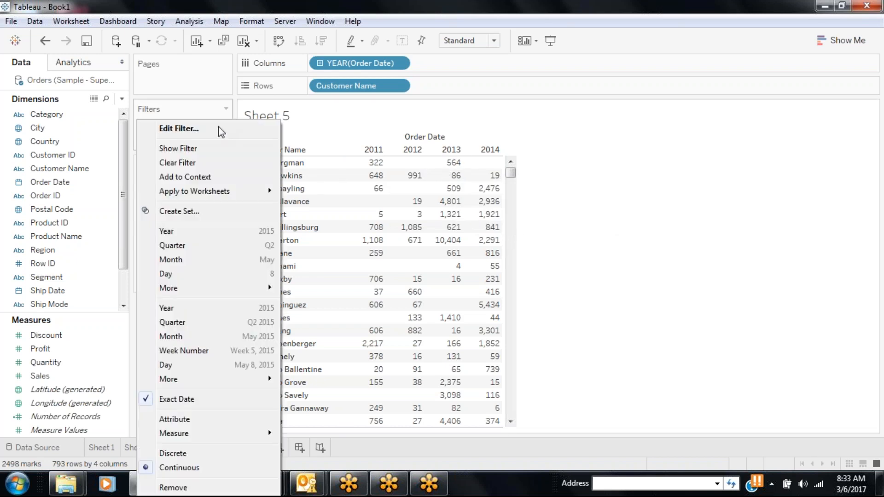
pyautogui.click(194, 131)
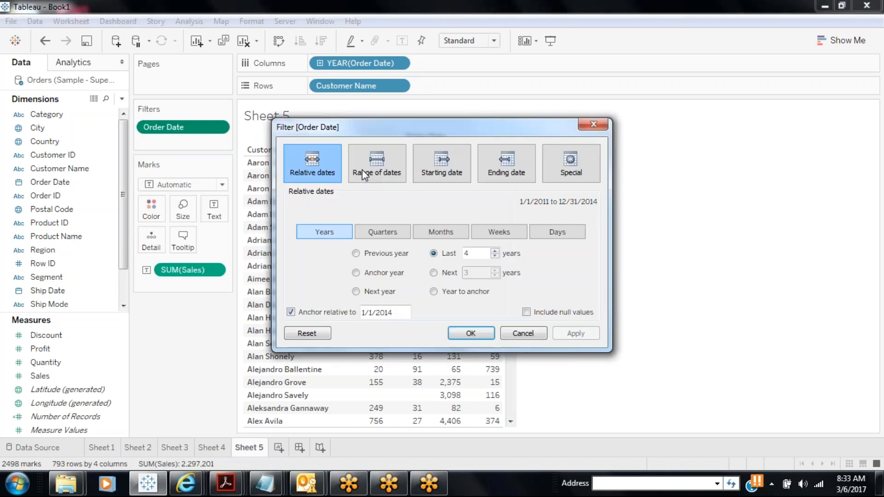
pyautogui.click(377, 230)
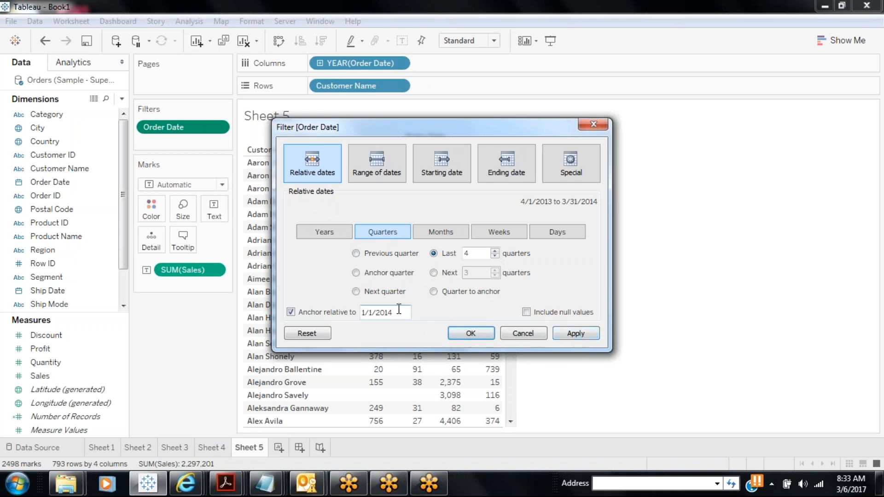
pyautogui.click(361, 317)
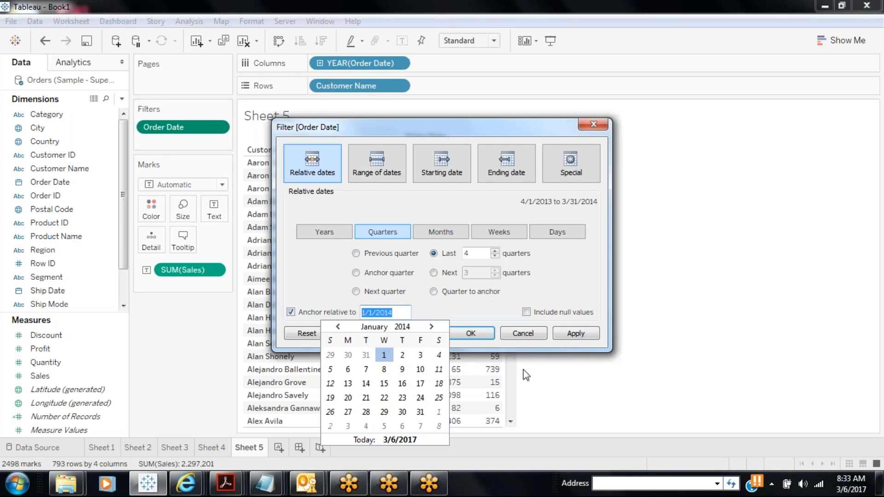
pyautogui.click(575, 333)
pyautogui.click(472, 334)
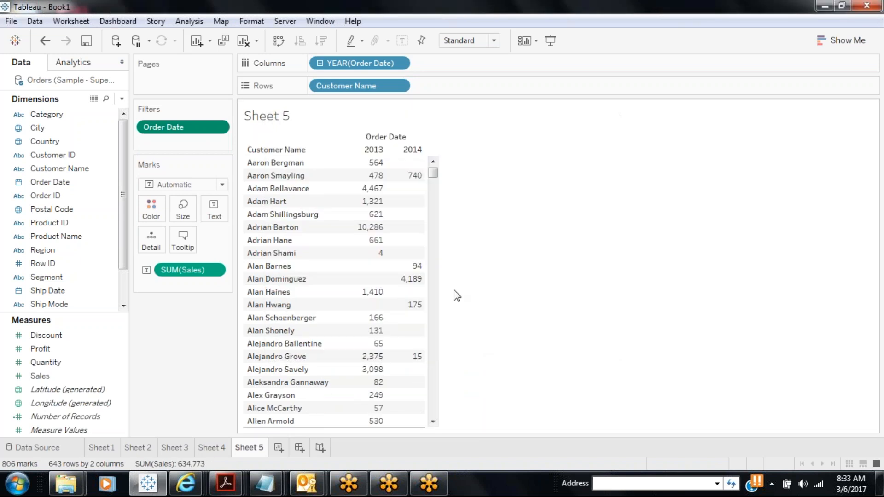
# Step: Change the Order Date column from years to the continuous Quarter level that includes the year
pyautogui.moveTo(391, 179)
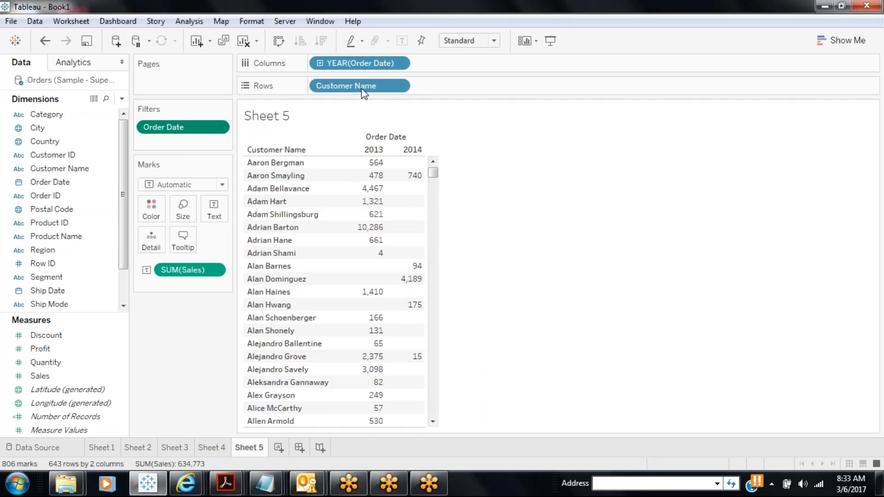
pyautogui.click(398, 63)
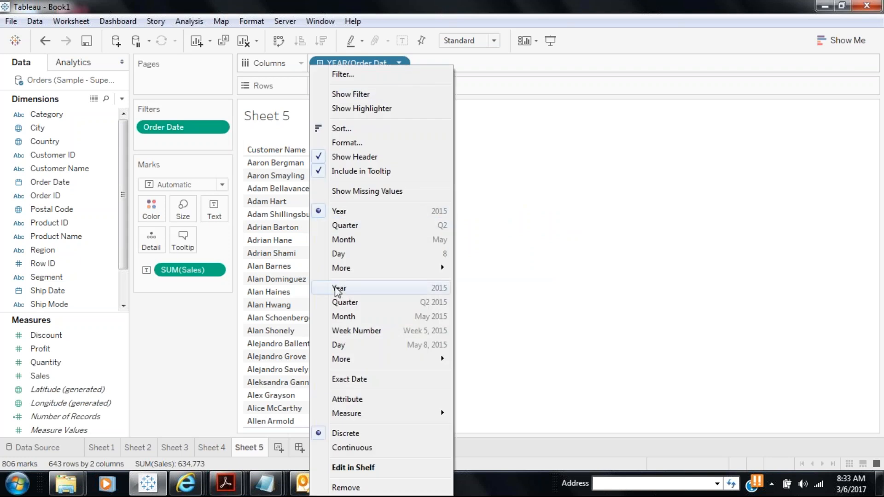
pyautogui.click(345, 302)
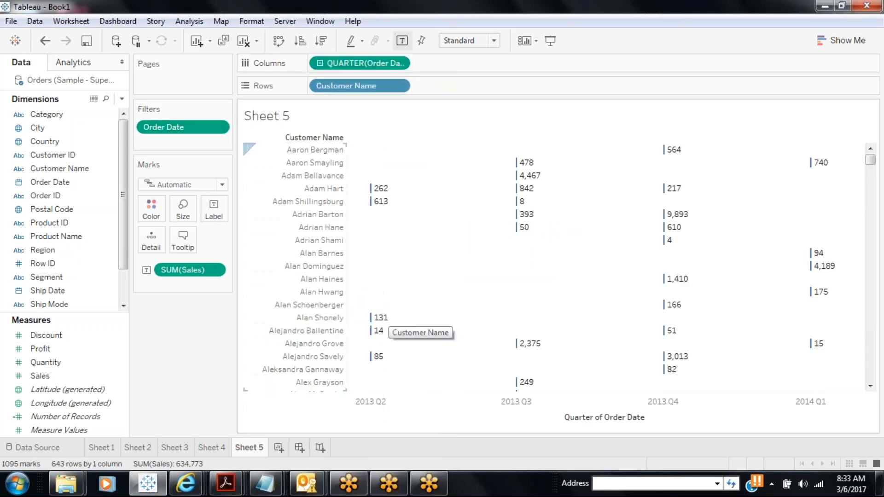
# Step: Change the Order Date column to the discrete Quarter level without year and add Order Date by year ahead of it in the columns
pyautogui.click(399, 63)
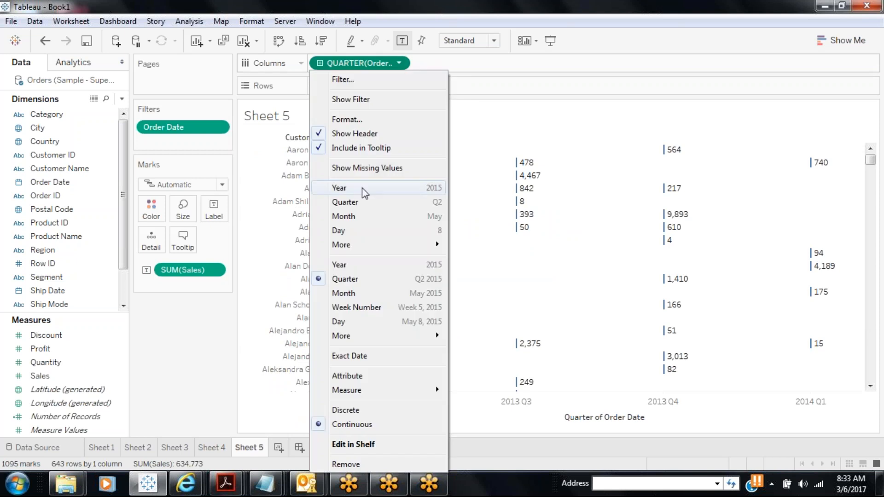
pyautogui.click(360, 200)
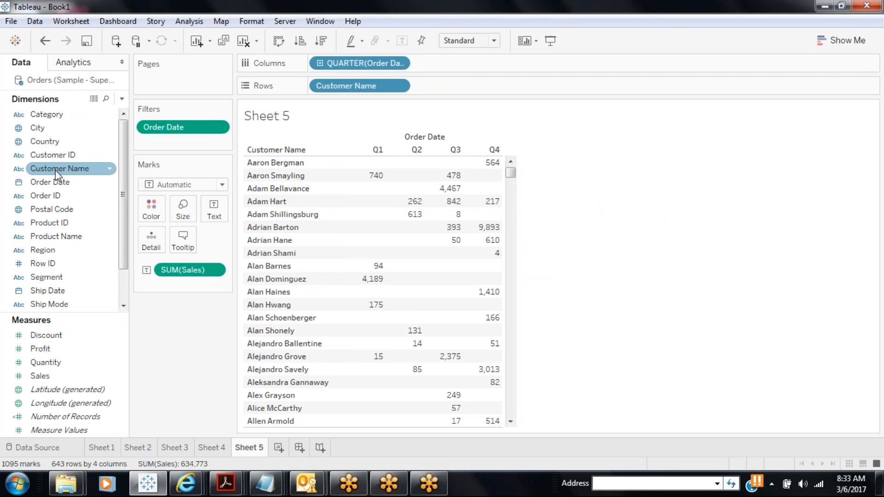
pyautogui.moveTo(50, 182); pyautogui.dragTo(318, 65)
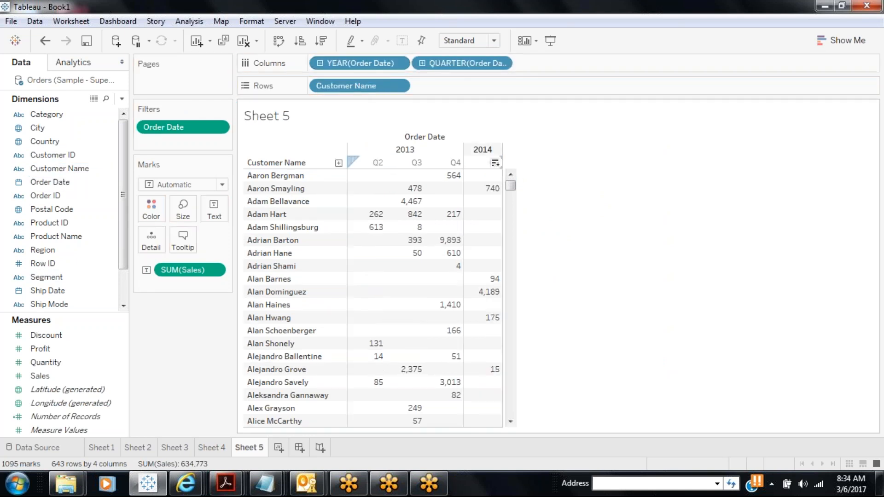
pyautogui.moveTo(461, 177)
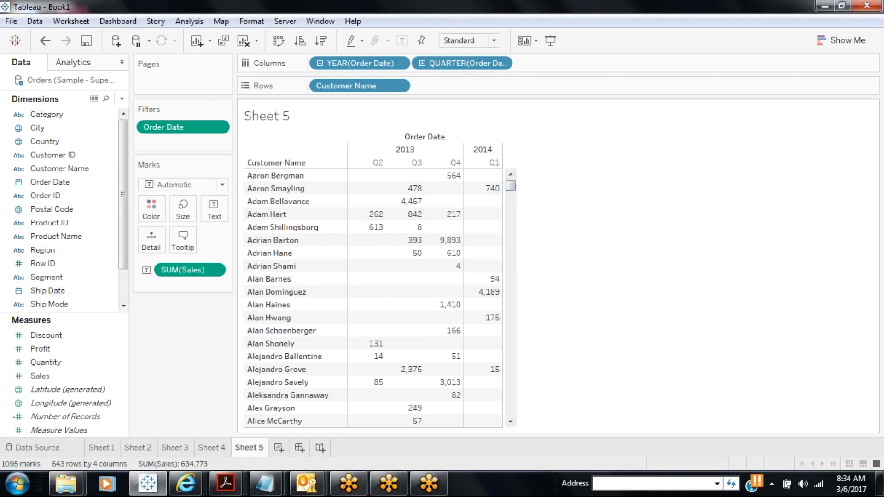
pyautogui.moveTo(414, 189)
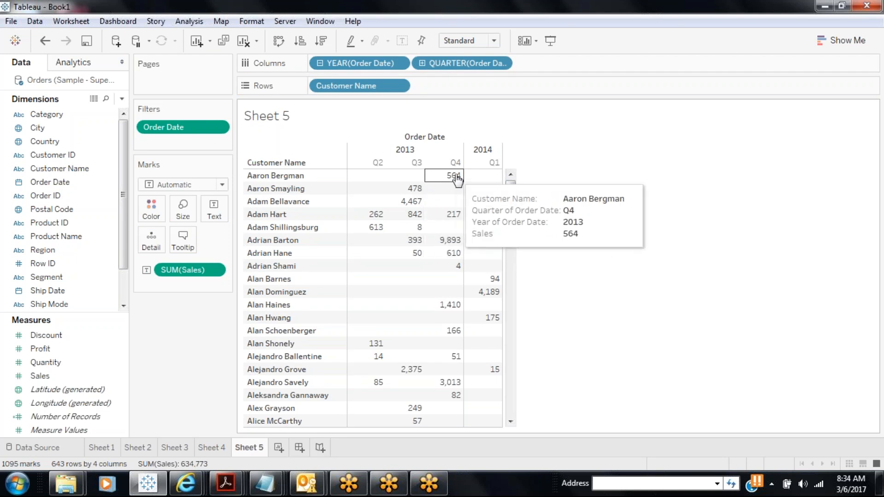
# Step: Open the options of the Order Date filter
pyautogui.click(220, 129)
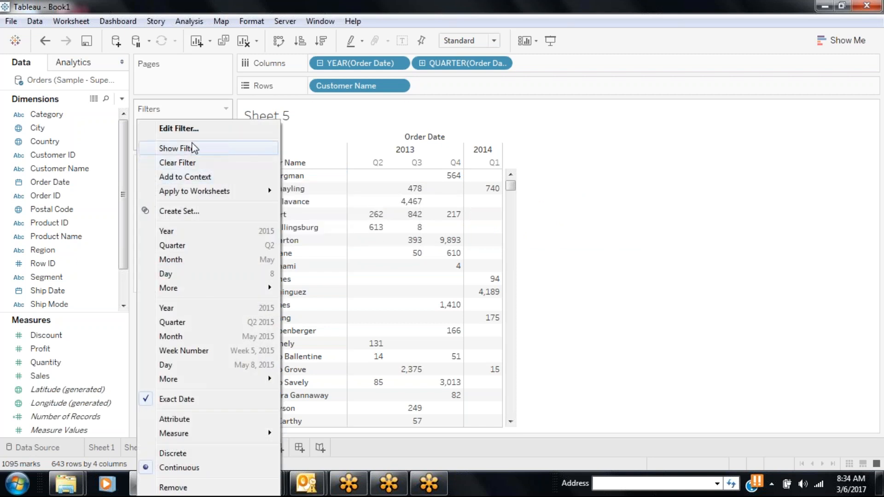
# Step: Set the Order Date filter to the last 5 quarters, keeping the relative anchor date, and apply it
pyautogui.click(167, 130)
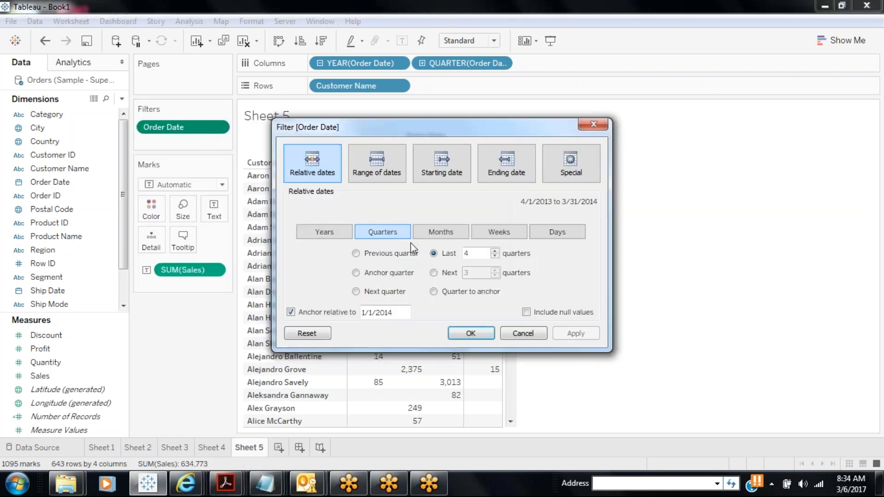
pyautogui.doubleClick(480, 254)
pyautogui.write('5')
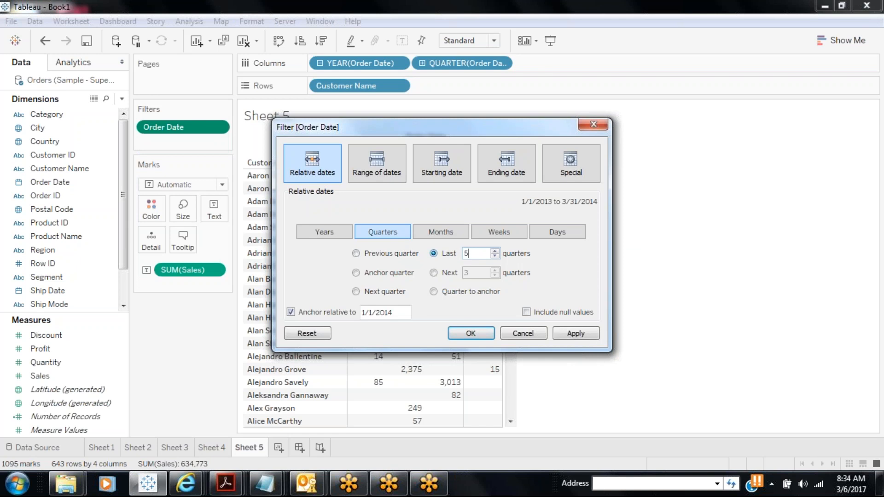
pyautogui.click(575, 333)
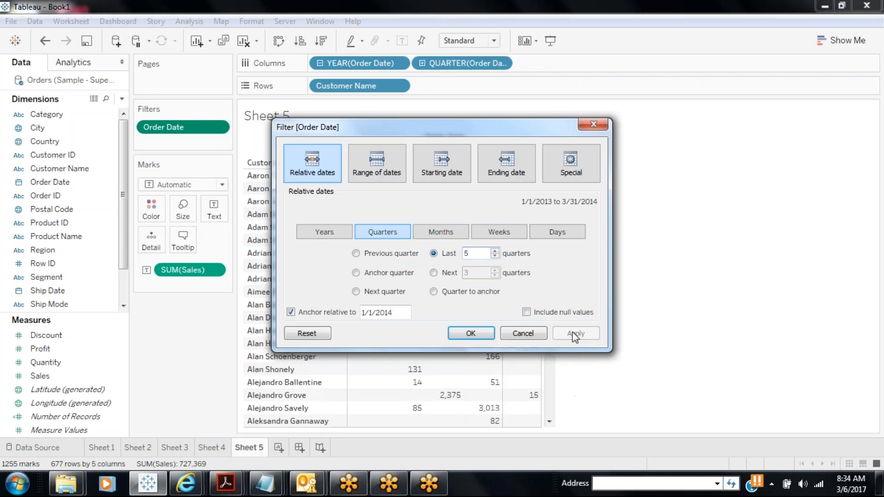
pyautogui.click(470, 333)
pyautogui.moveTo(378, 205)
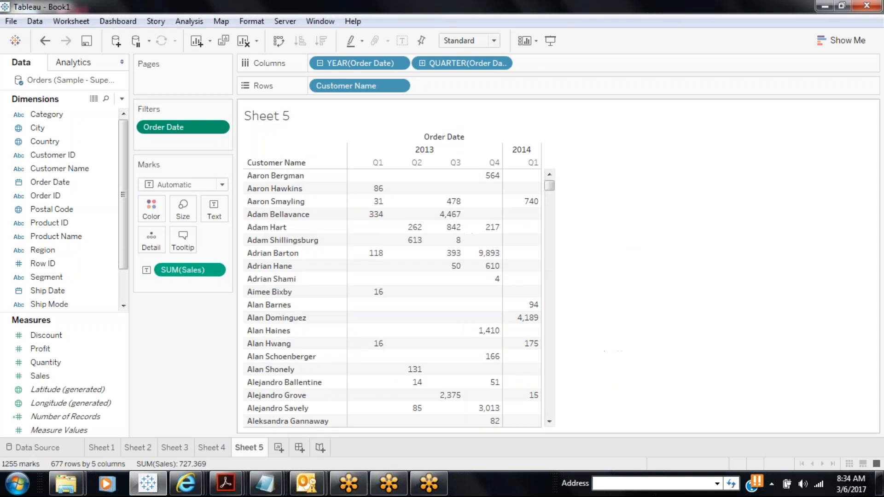
pyautogui.moveTo(469, 187)
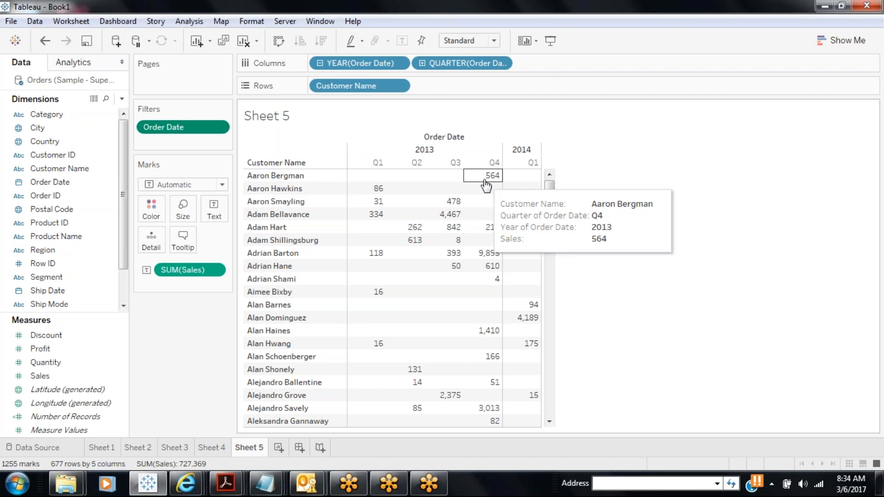
pyautogui.moveTo(551, 186); pyautogui.dragTo(593, 160)
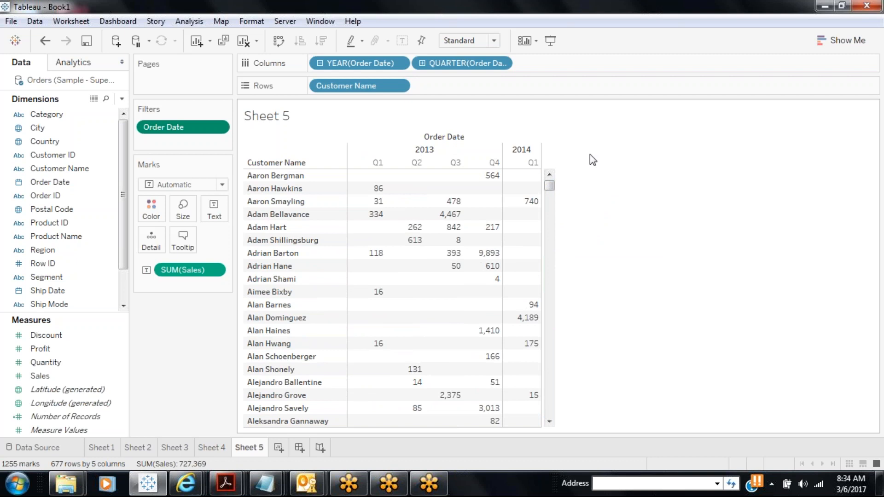
# Step: Change the relative Order Date filter to the last 13 months and apply it to the sheet
pyautogui.click(218, 127)
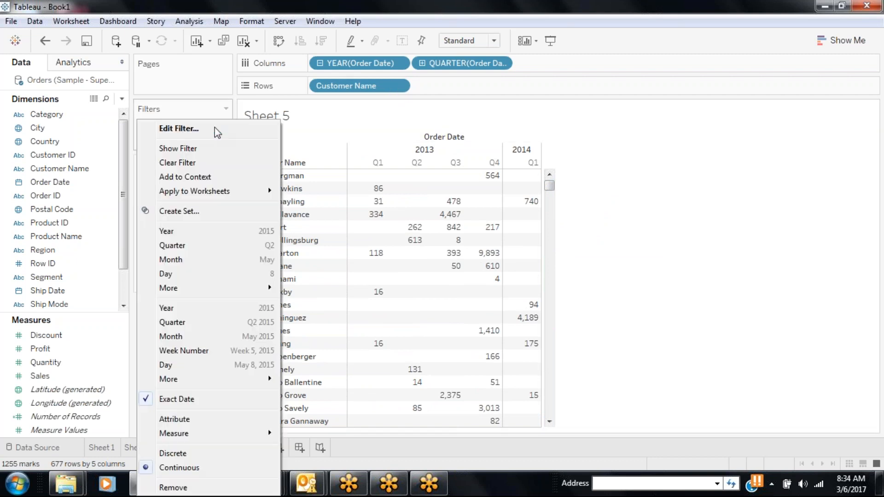
pyautogui.click(191, 129)
pyautogui.click(423, 231)
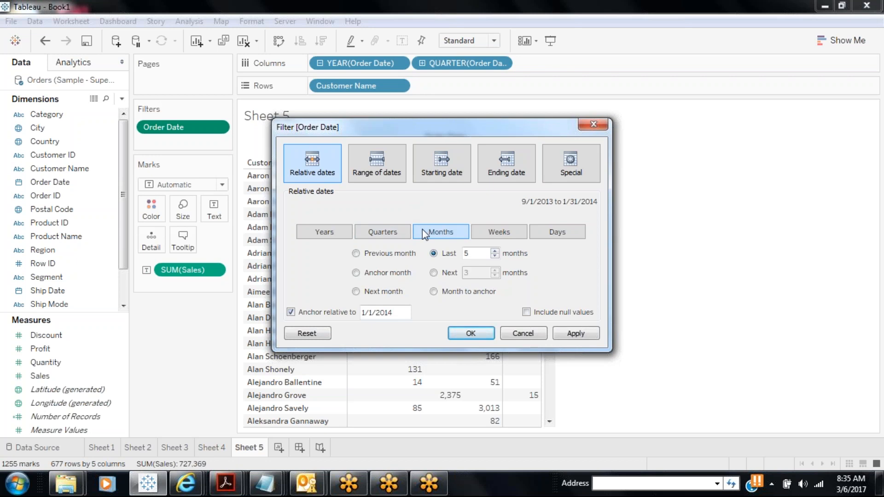
pyautogui.doubleClick(472, 253)
pyautogui.write('12')
pyautogui.press('BackSpace')
pyautogui.write('3')
pyautogui.click(558, 332)
pyautogui.click(483, 340)
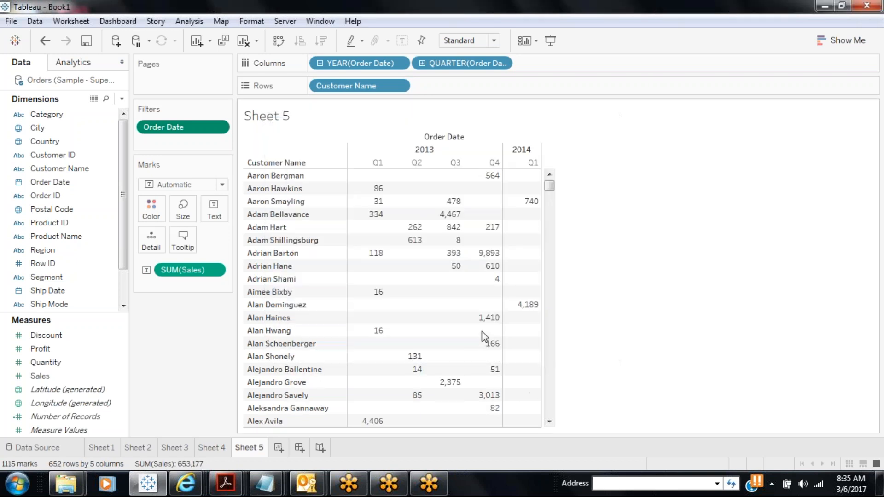
# Step: Remove the Order Date quarter from the columns and switch the remaining Order Date field to the continuous month-and-year level
pyautogui.moveTo(461, 63); pyautogui.dragTo(644, 157)
pyautogui.moveTo(374, 63)
pyautogui.mouseDown()
pyautogui.moveTo(408, 75)
pyautogui.moveTo(625, 217)
pyautogui.moveTo(376, 96)
pyautogui.moveTo(364, 65)
pyautogui.mouseUp()
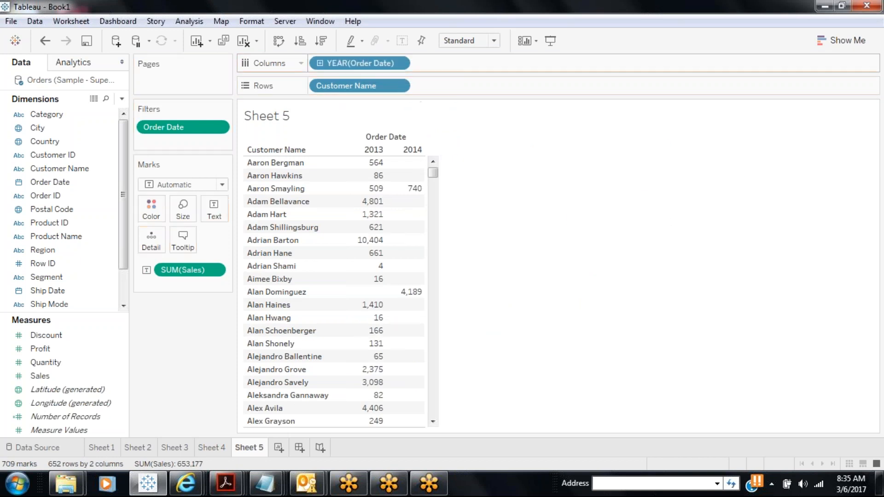
pyautogui.click(399, 63)
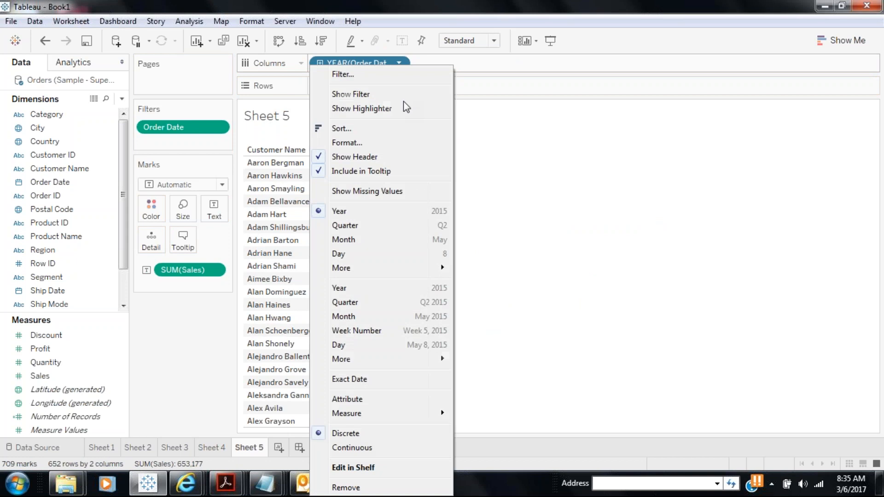
pyautogui.click(352, 317)
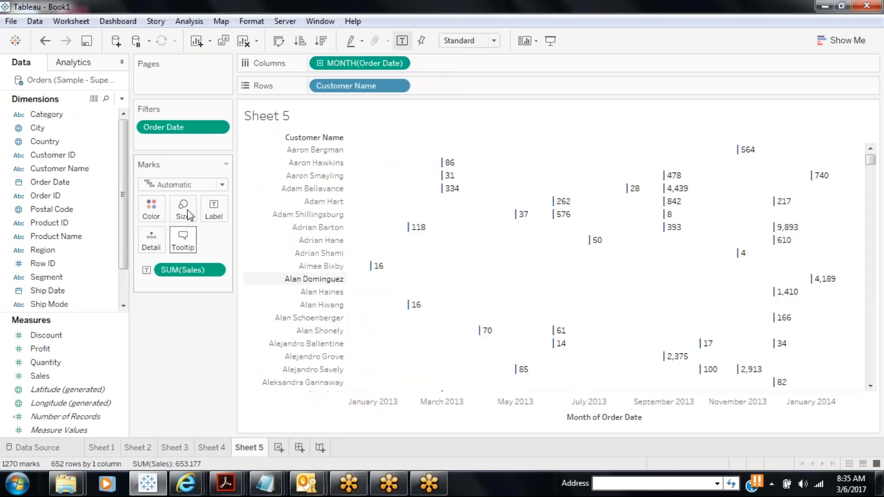
# Step: Convert the monthly sales view into a text table with customers as rows and months as columns
pyautogui.click(821, 44)
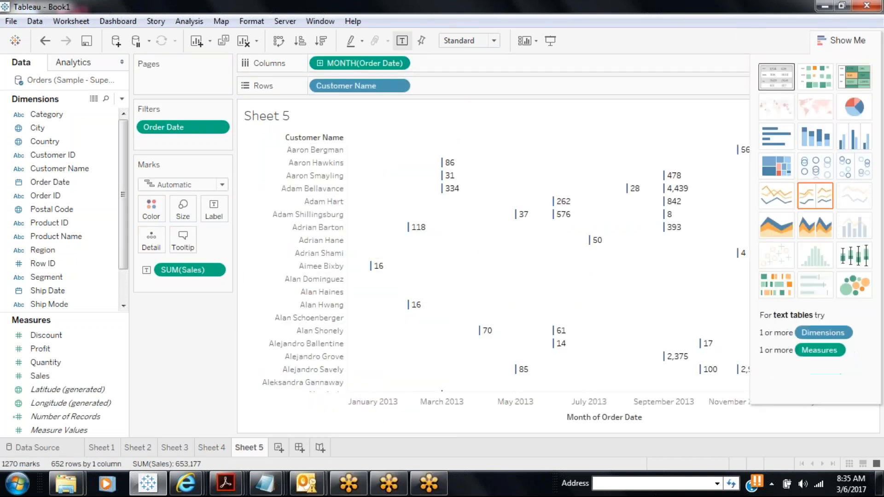
pyautogui.click(786, 196)
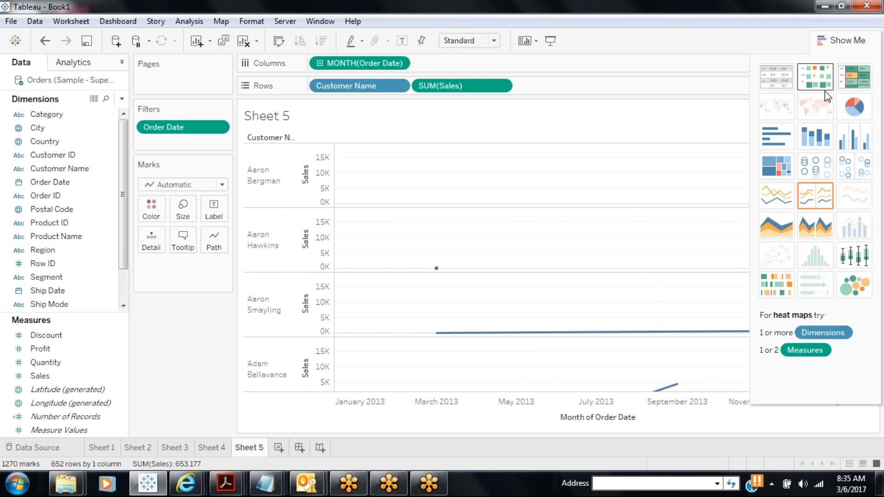
pyautogui.click(780, 75)
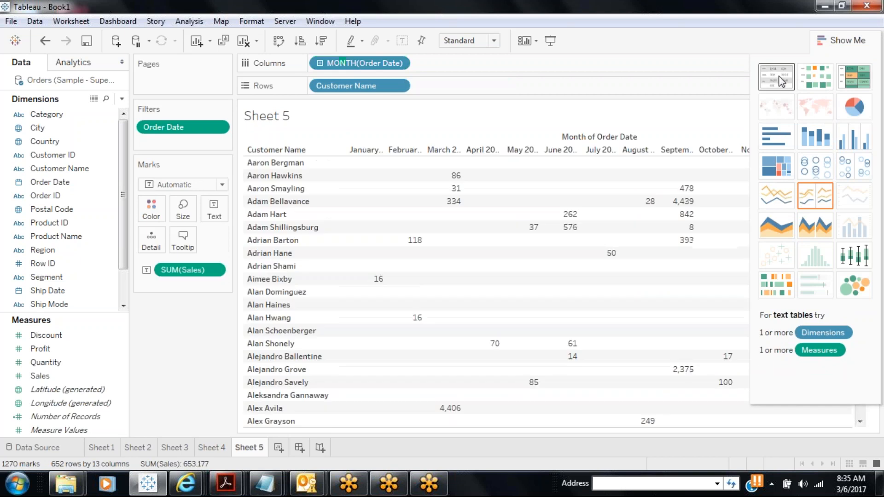
pyautogui.click(566, 17)
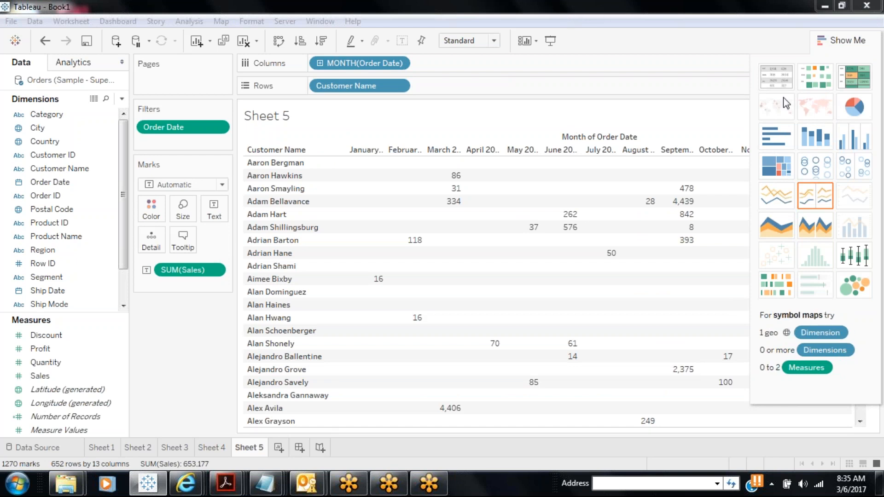
pyautogui.click(847, 40)
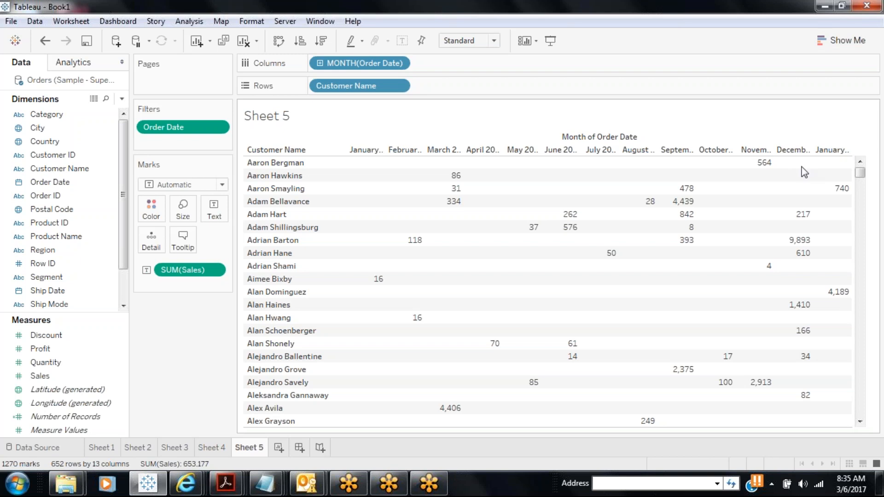
pyautogui.moveTo(770, 167)
pyautogui.moveTo(852, 188)
pyautogui.moveTo(861, 173); pyautogui.dragTo(882, 146)
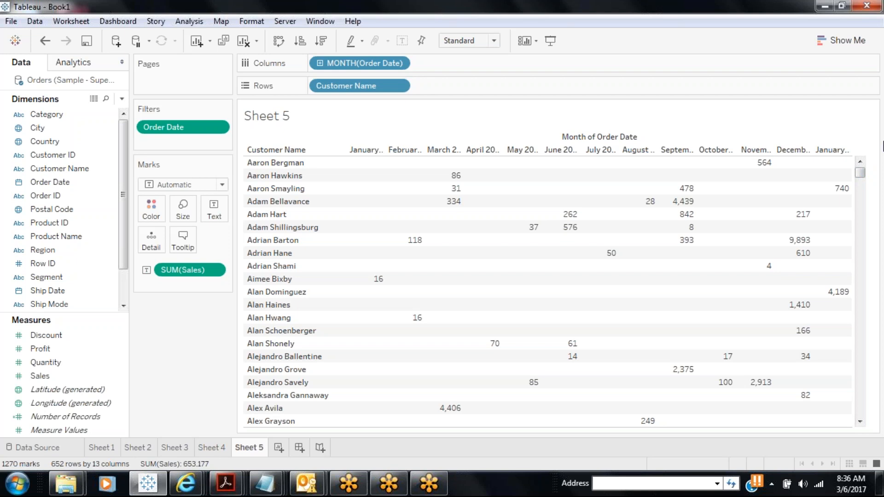
# Step: Change the Order Date filter to the next 3 months relative to the anchor date and apply it
pyautogui.rightClick(179, 129)
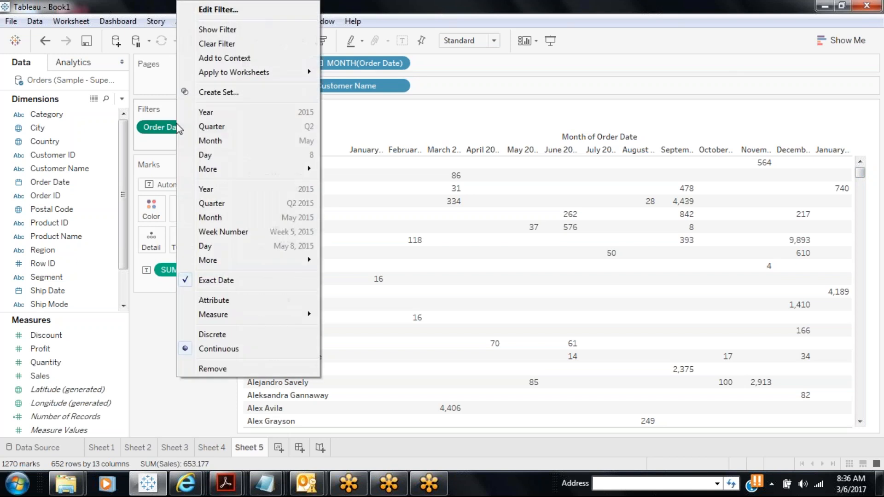
pyautogui.click(215, 10)
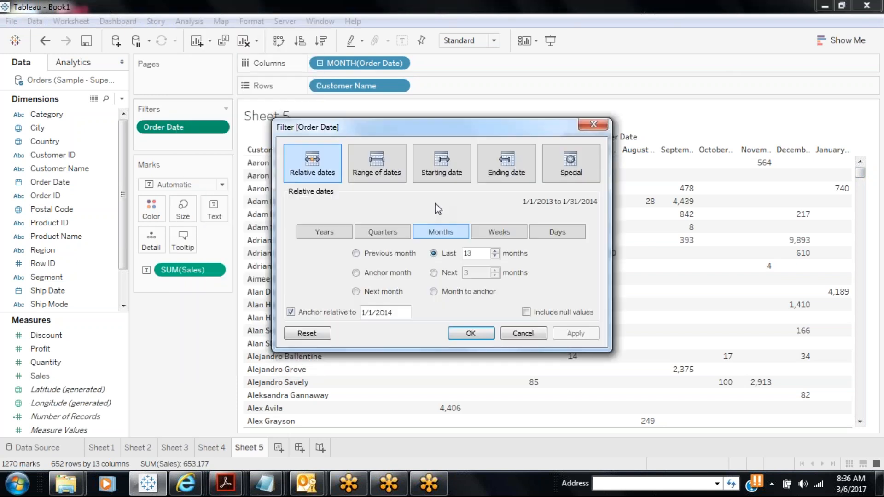
pyautogui.click(433, 273)
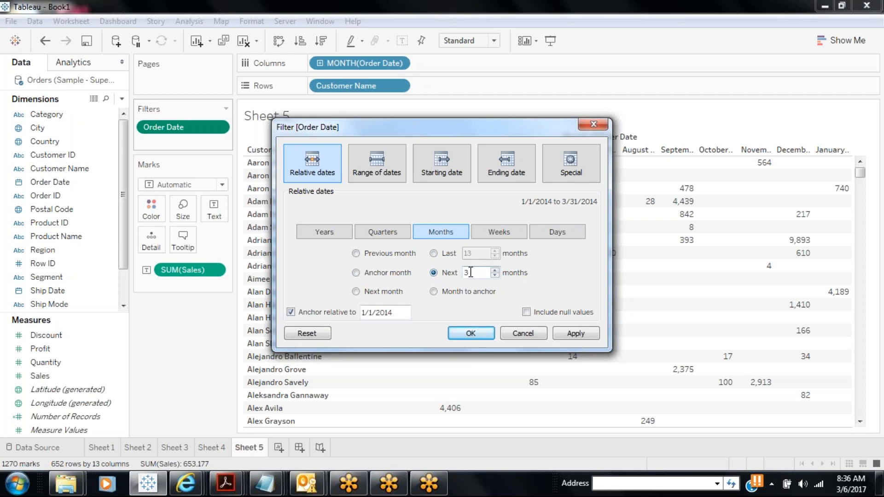
pyautogui.click(567, 333)
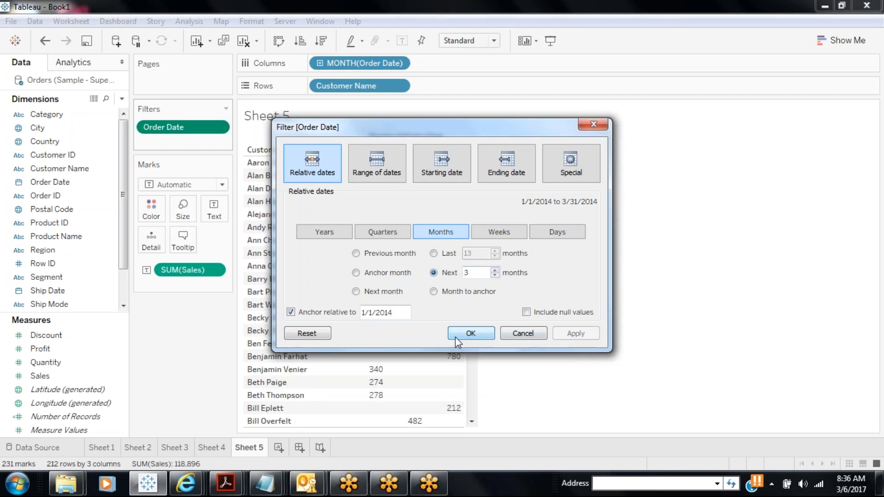
pyautogui.click(460, 332)
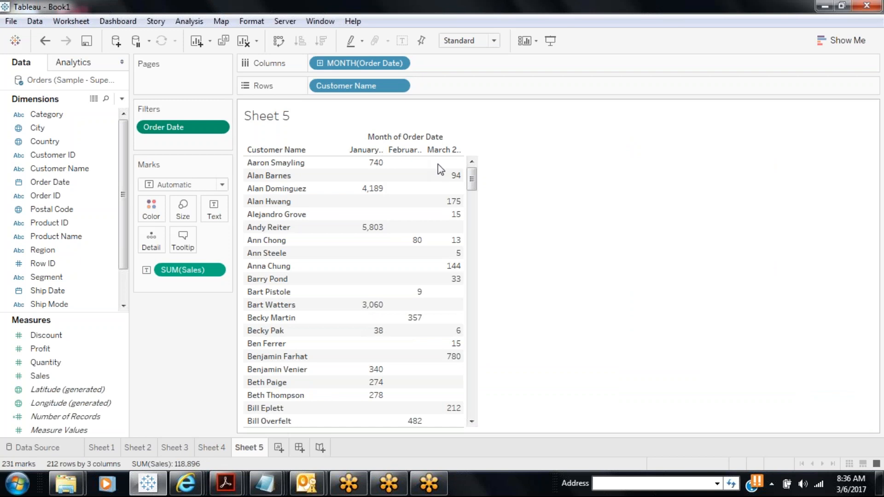
# Step: Widen the month columns of the table so that the full month and year headings fit
pyautogui.moveTo(453, 175)
pyautogui.moveTo(471, 178); pyautogui.dragTo(483, 158)
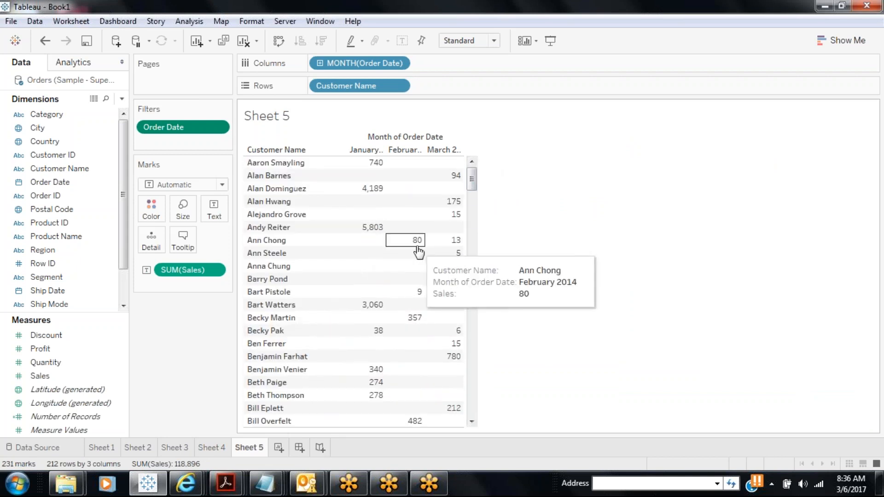
pyautogui.moveTo(442, 249)
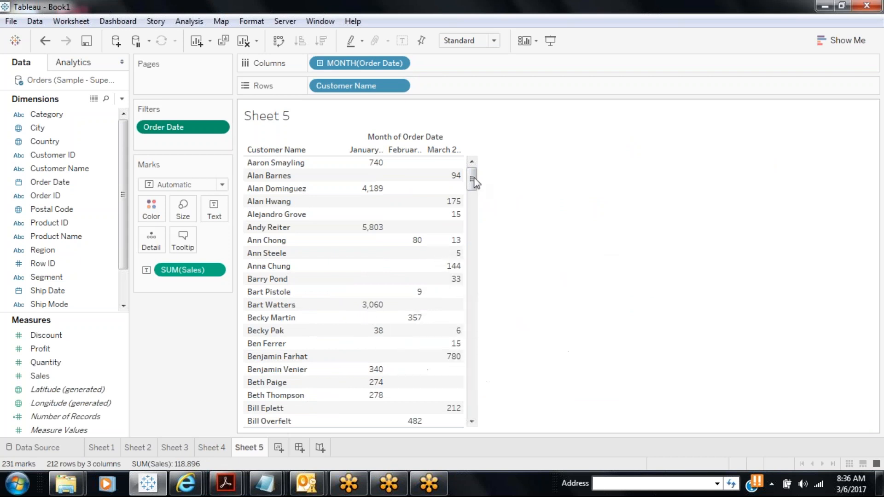
pyautogui.moveTo(475, 182); pyautogui.dragTo(479, 420)
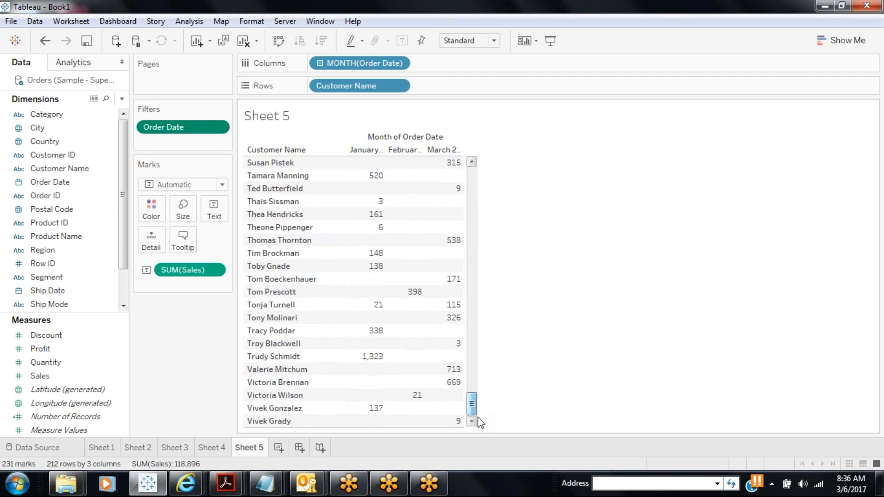
pyautogui.moveTo(381, 149)
pyautogui.moveTo(463, 147); pyautogui.dragTo(504, 144)
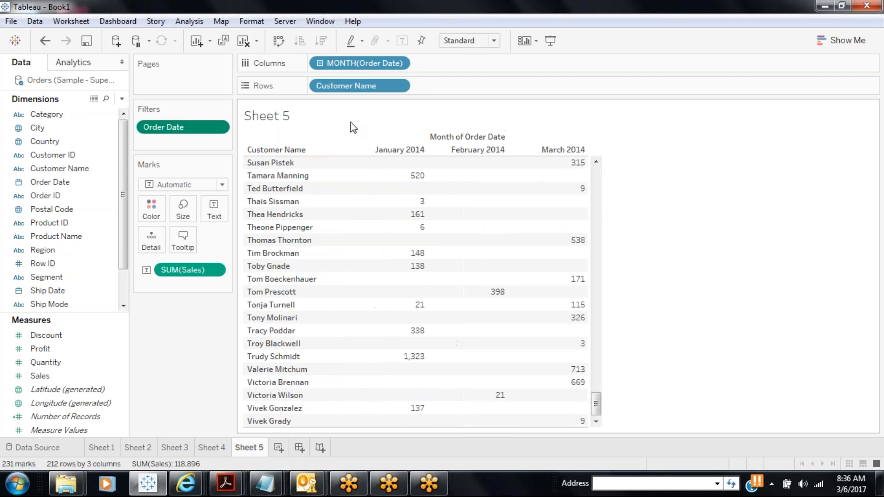
# Step: Add column grand totals to the table to sum each month's sales across all customers
pyautogui.click(73, 62)
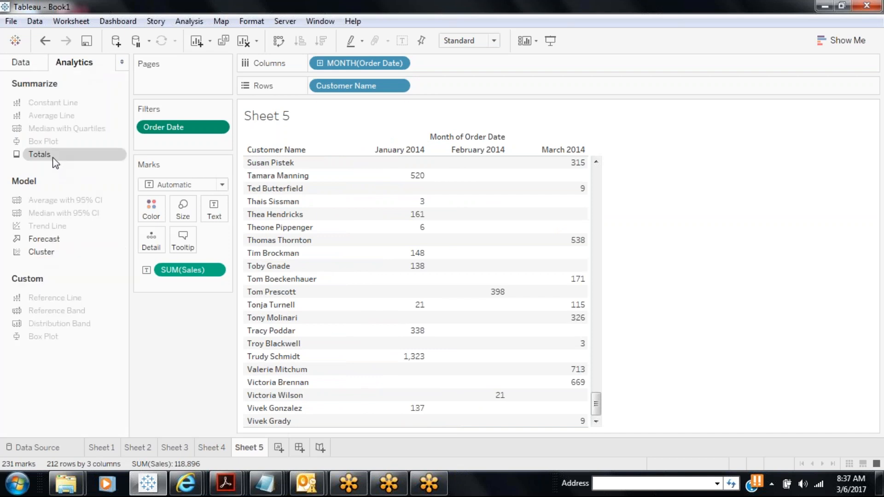
pyautogui.moveTo(56, 162); pyautogui.dragTo(428, 172)
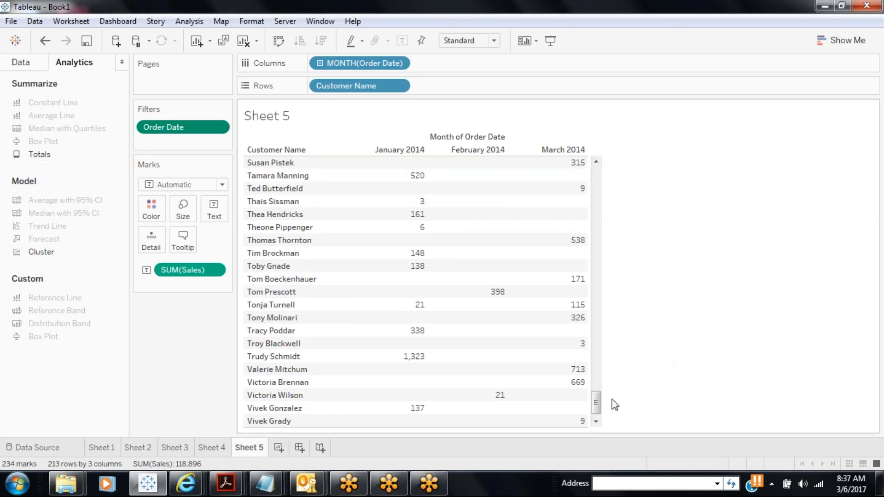
pyautogui.moveTo(595, 403); pyautogui.dragTo(600, 151)
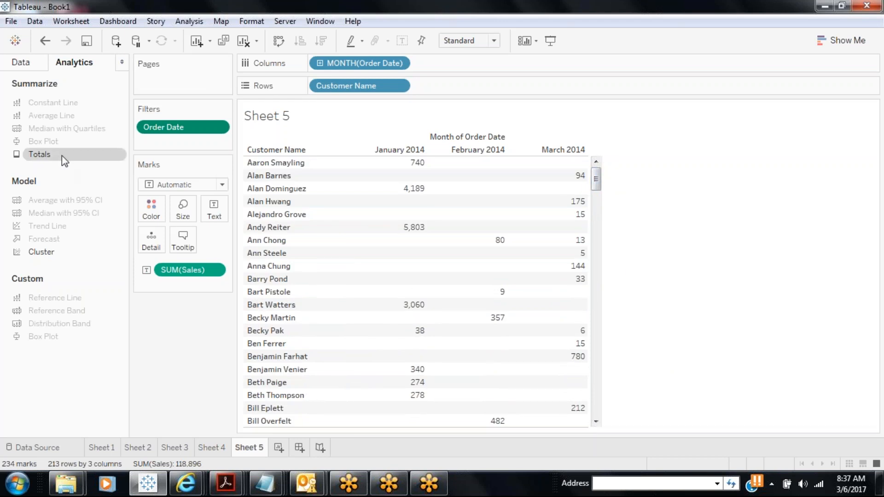
# Step: Add row grand totals for each customer and check the monthly totals at the end of the table
pyautogui.moveTo(67, 149); pyautogui.dragTo(472, 166)
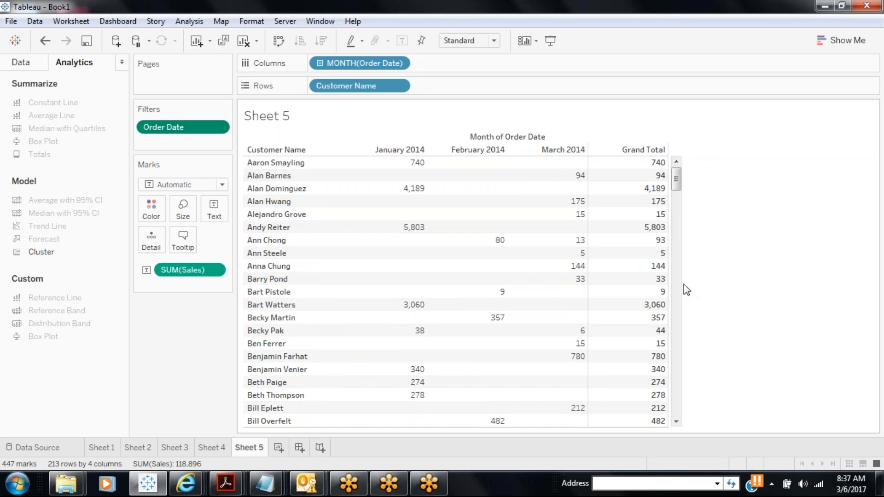
pyautogui.moveTo(678, 183); pyautogui.dragTo(669, 421)
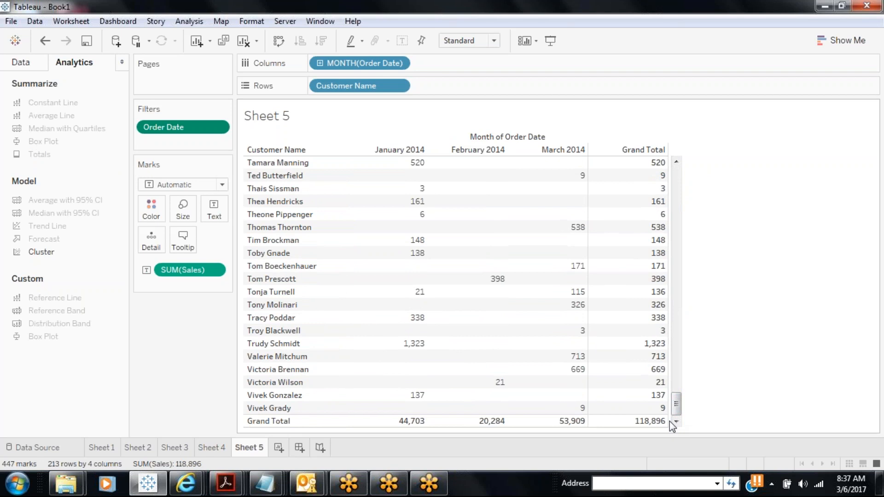
pyautogui.moveTo(467, 429)
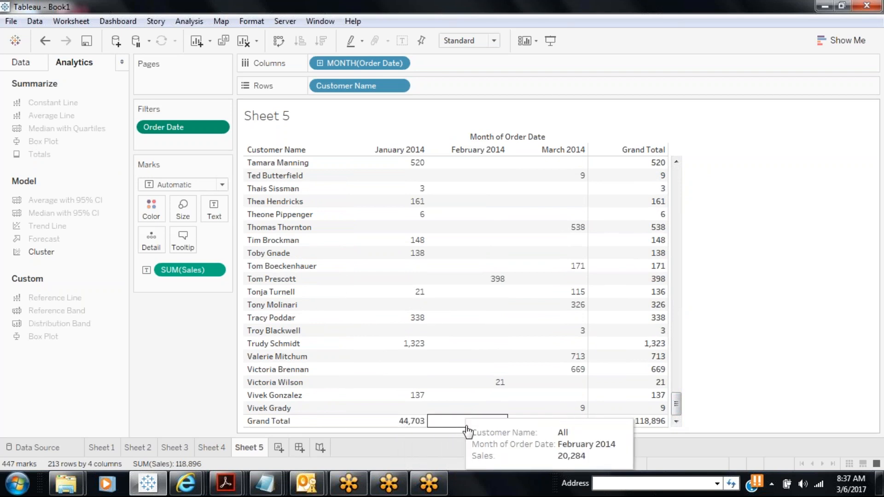
pyautogui.moveTo(563, 429)
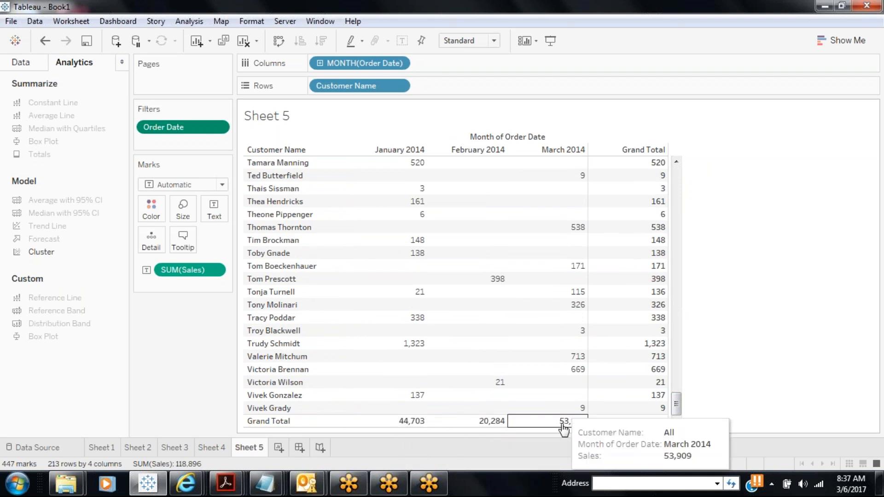
pyautogui.moveTo(677, 400); pyautogui.dragTo(704, 155)
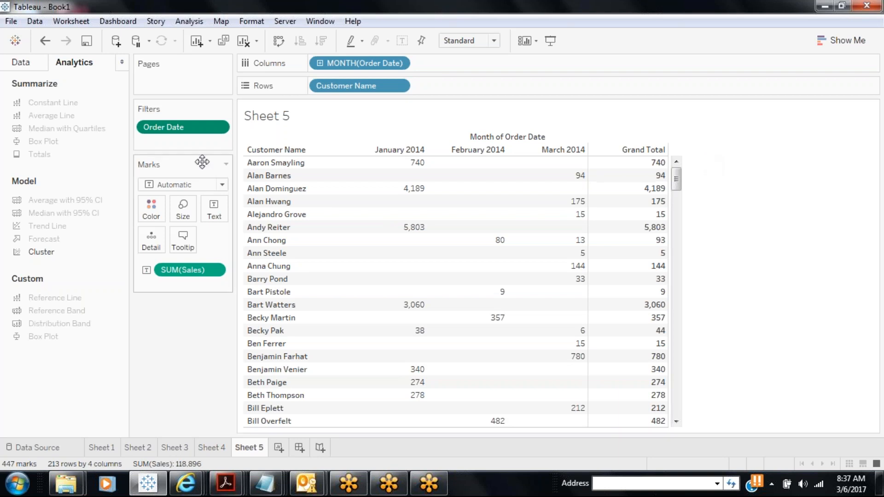
# Step: Change the Order Date relative date filter to the next 6 months and apply it
pyautogui.click(218, 129)
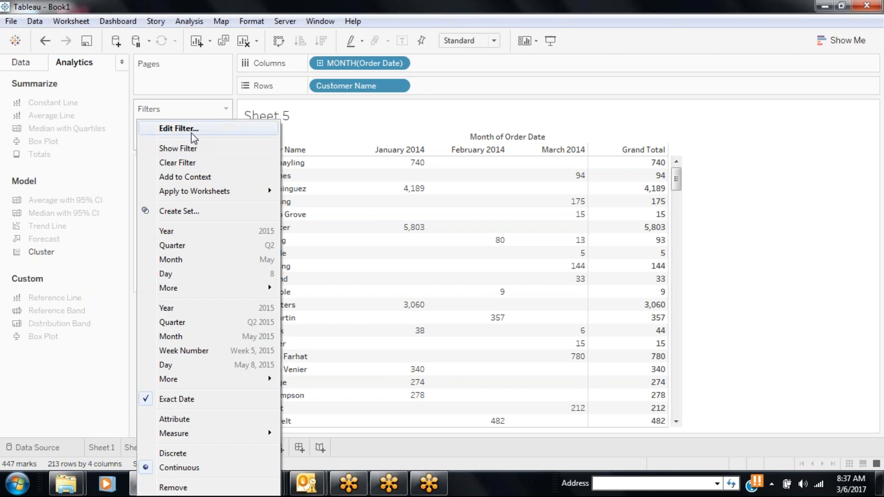
pyautogui.click(192, 133)
pyautogui.doubleClick(466, 273)
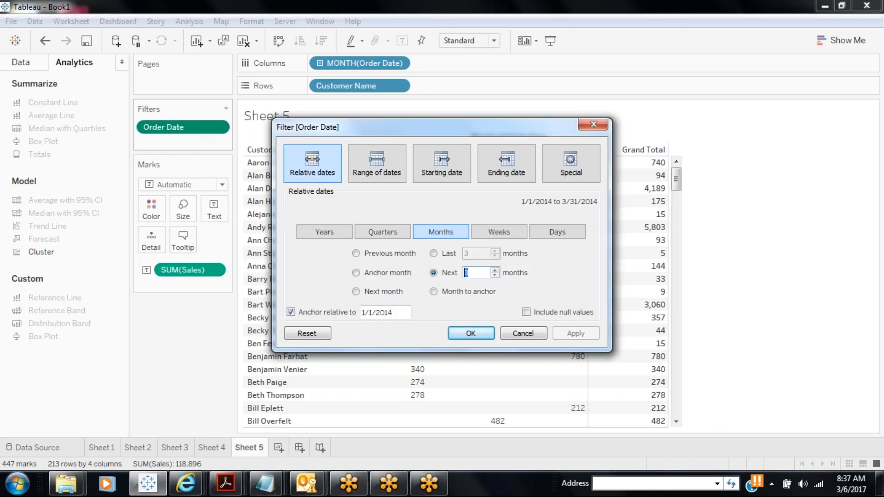
pyautogui.write('6')
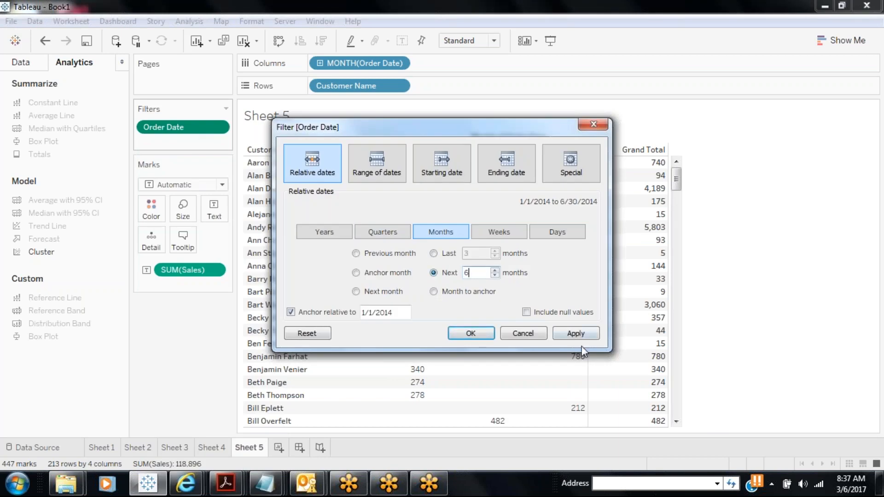
pyautogui.click(577, 334)
pyautogui.click(493, 336)
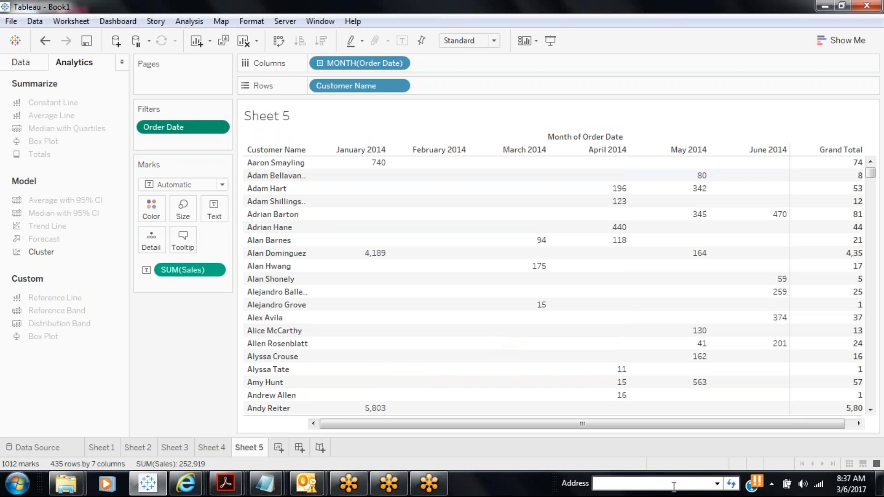
# Step: Check the monthly grand totals from January to June 2014 at the end of the table and return to its start
pyautogui.moveTo(691, 426); pyautogui.dragTo(813, 425)
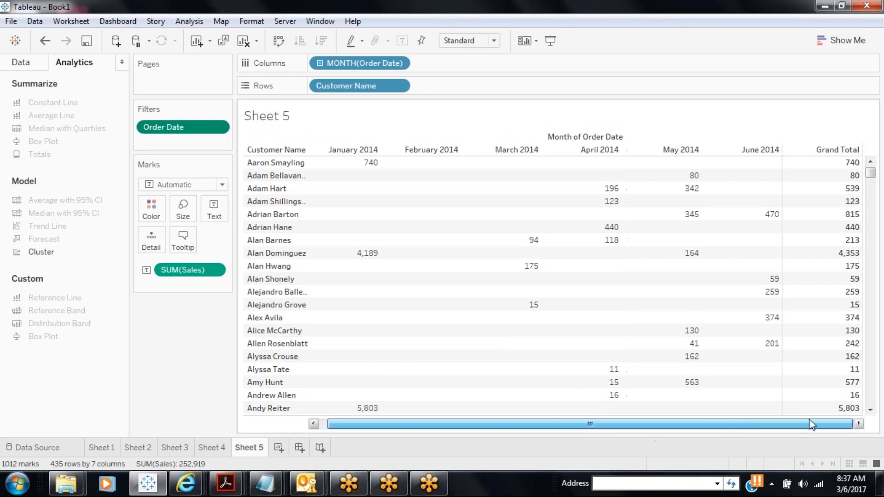
pyautogui.moveTo(873, 182); pyautogui.dragTo(883, 428)
pyautogui.moveTo(454, 414)
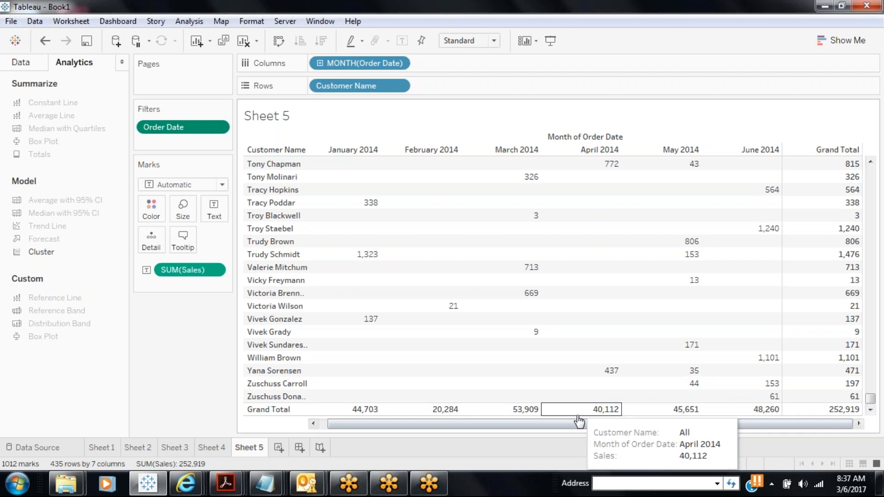
pyautogui.moveTo(698, 413)
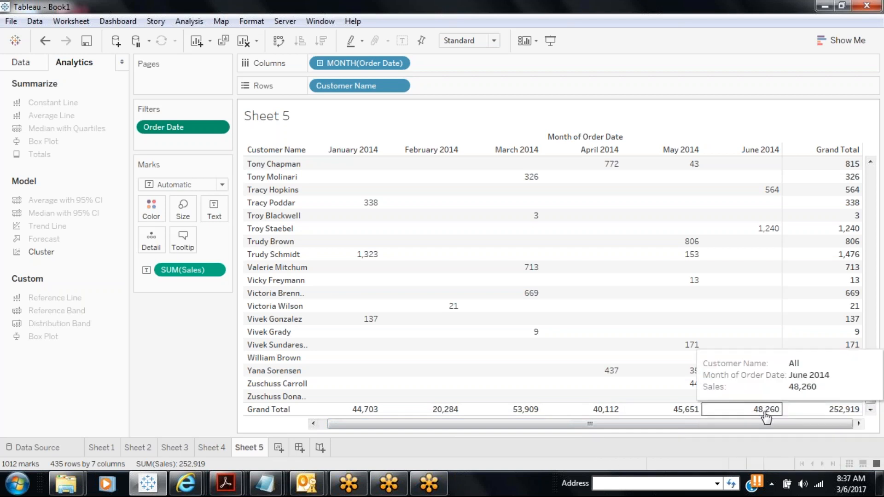
pyautogui.moveTo(851, 415)
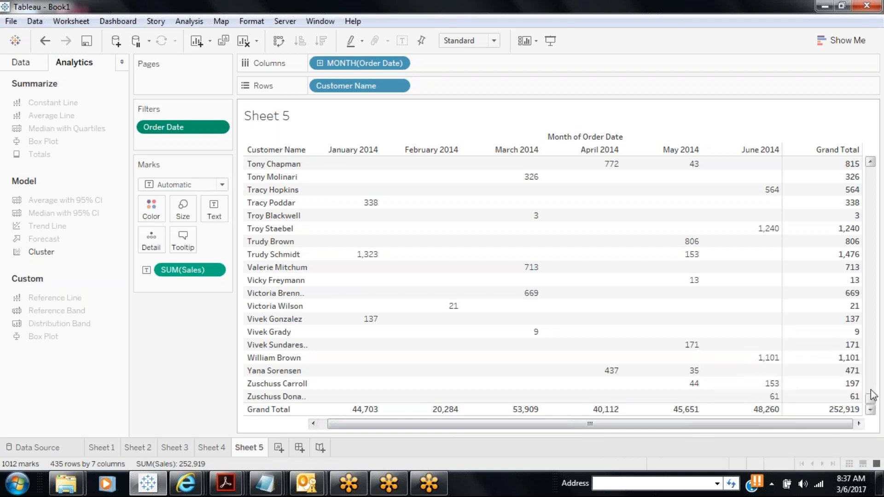
pyautogui.click(872, 394)
pyautogui.moveTo(872, 394); pyautogui.dragTo(880, 161)
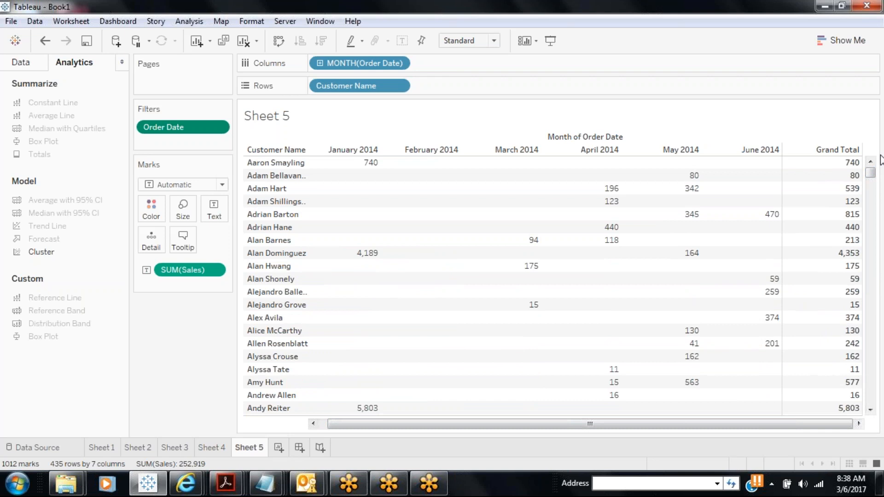
# Step: Save the workbook as Sample10_1 in the 8AM folder inside the Tableau folder
pyautogui.click(87, 42)
pyautogui.click(221, 33)
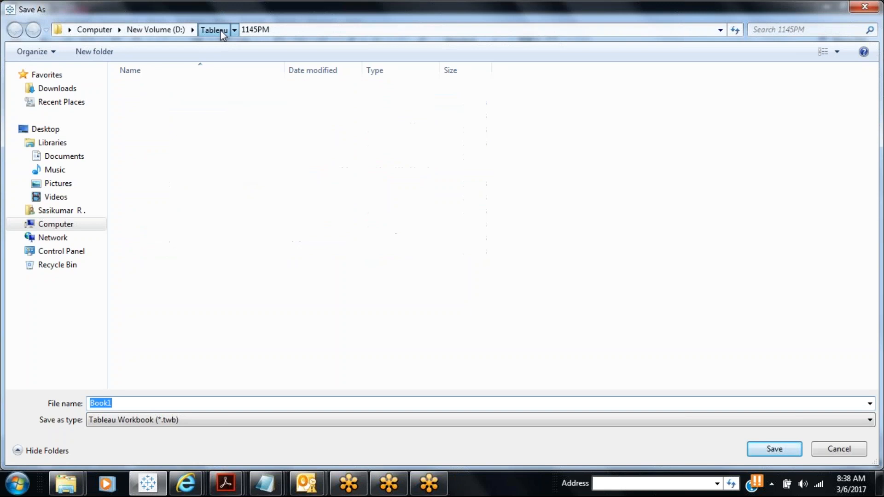
pyautogui.doubleClick(147, 116)
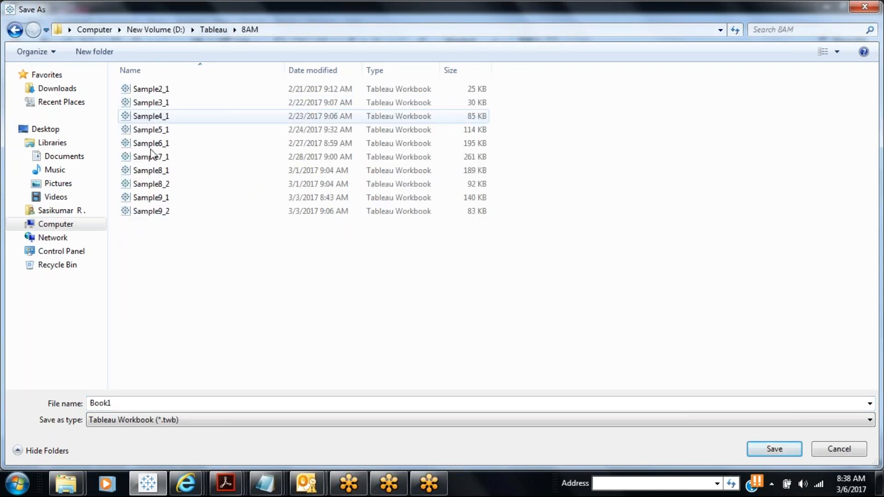
pyautogui.doubleClick(118, 399)
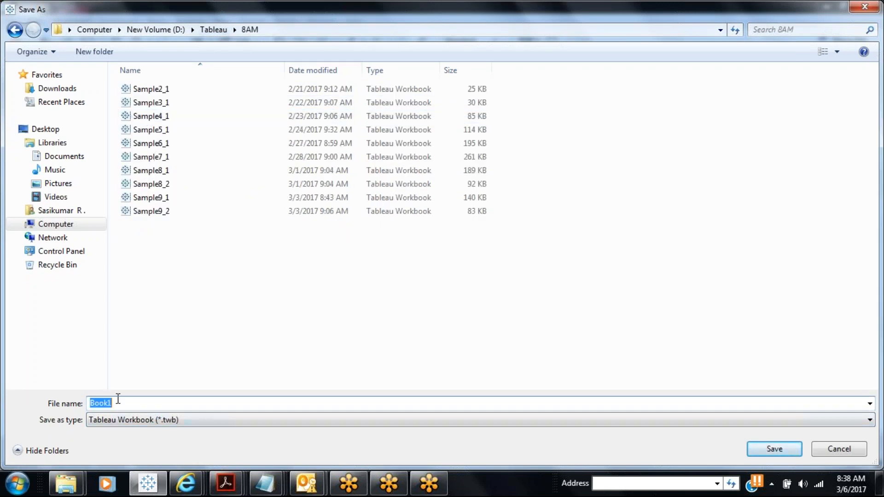
pyautogui.write('Sample19')
pyautogui.press('BackSpace')
pyautogui.write('0_1')
pyautogui.click(789, 450)
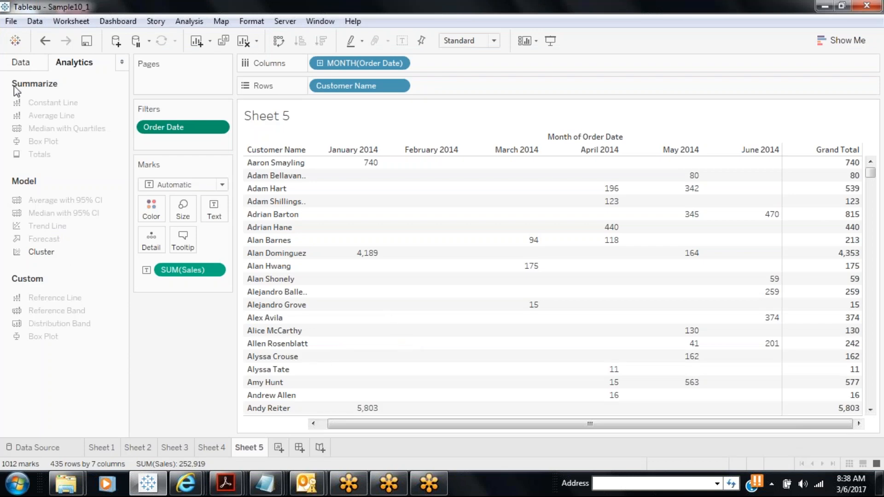
# Step: Show the data fields again, open Sheet 3 and review the value options of its Sub-Category filter
pyautogui.click(20, 64)
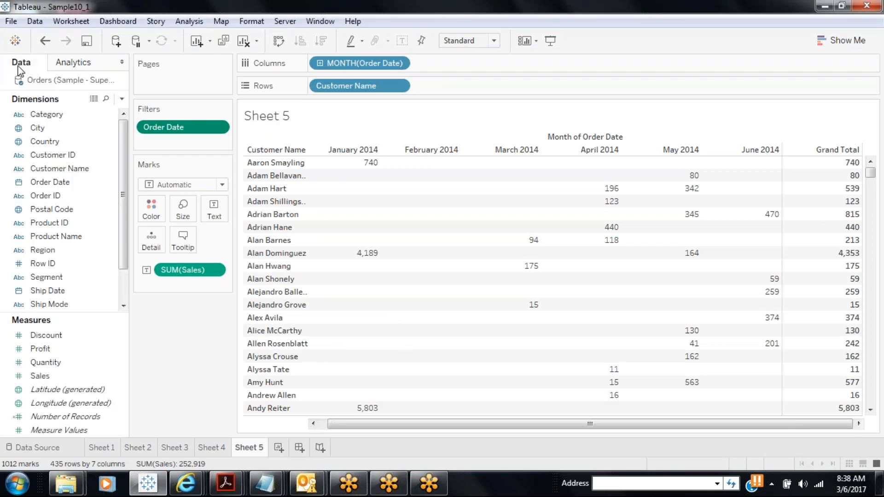
pyautogui.click(186, 450)
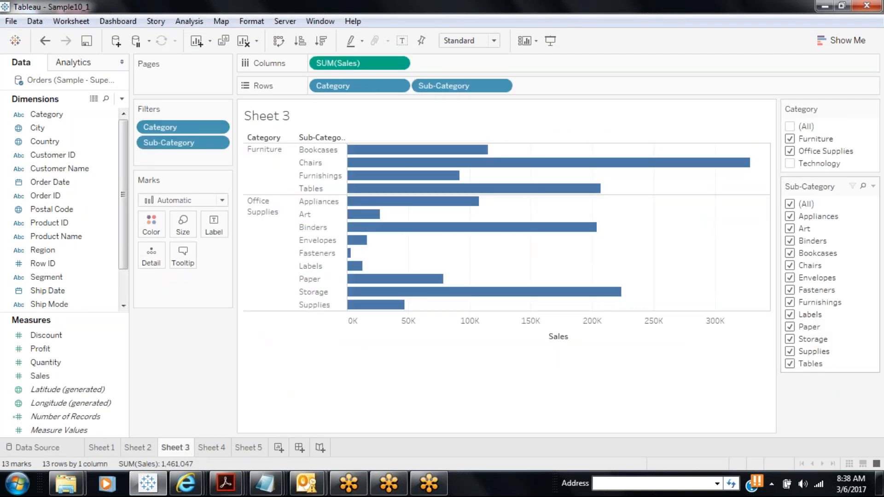
pyautogui.click(874, 186)
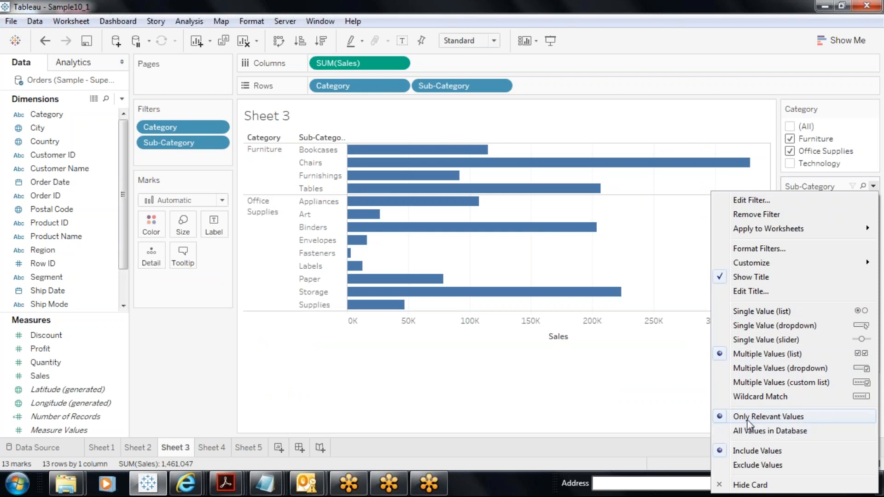
pyautogui.click(464, 372)
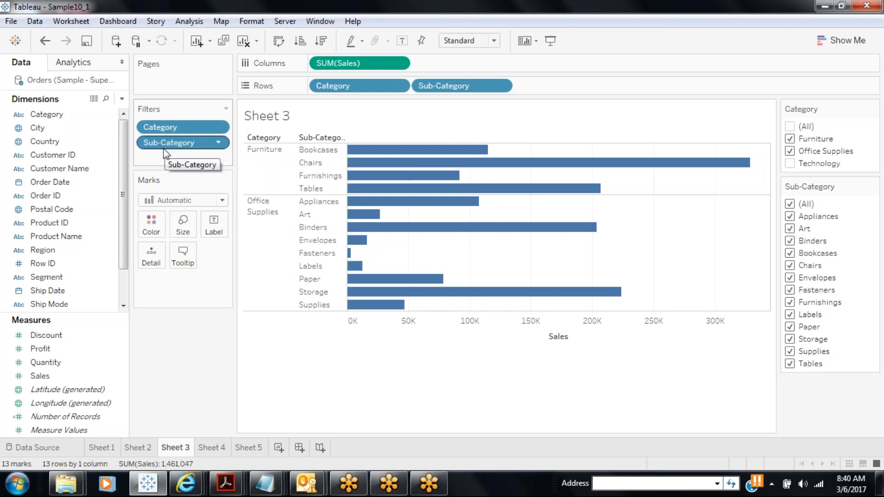
# Step: Move the Category filter below Sub-Category in the filter order and review the Sub-Category filter's value options
pyautogui.moveTo(177, 128); pyautogui.dragTo(173, 159)
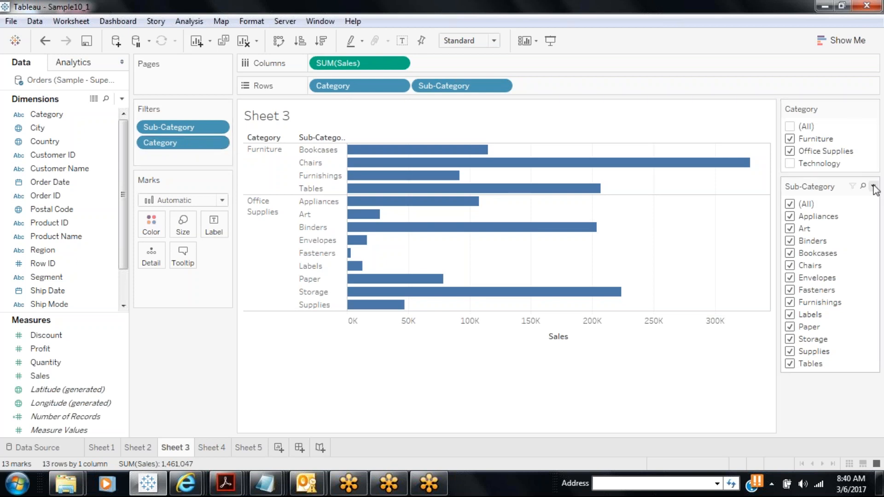
pyautogui.click(873, 186)
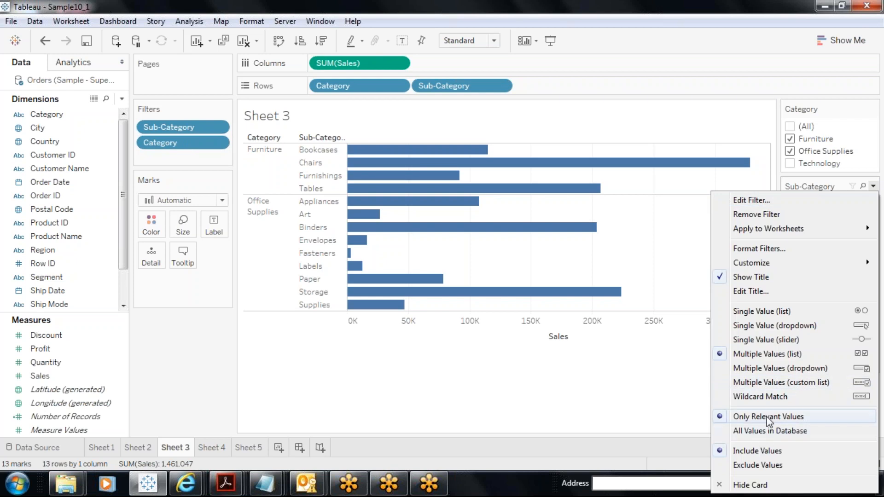
pyautogui.click(548, 369)
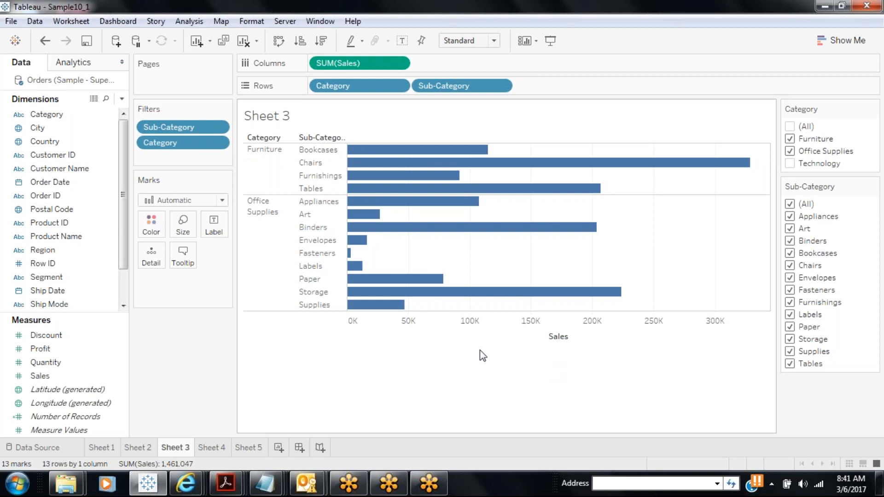
# Step: Add the Category filter to context and set the Sub-Category filter to show All Values in Context
pyautogui.click(218, 143)
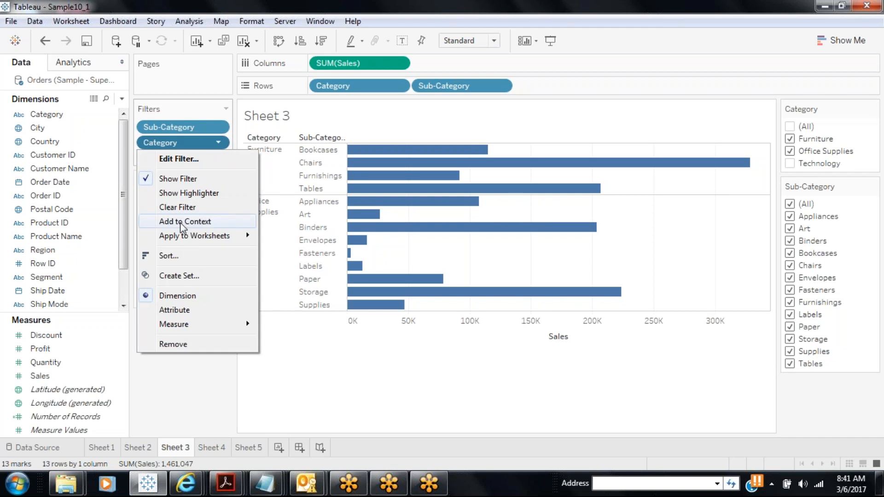
pyautogui.click(183, 223)
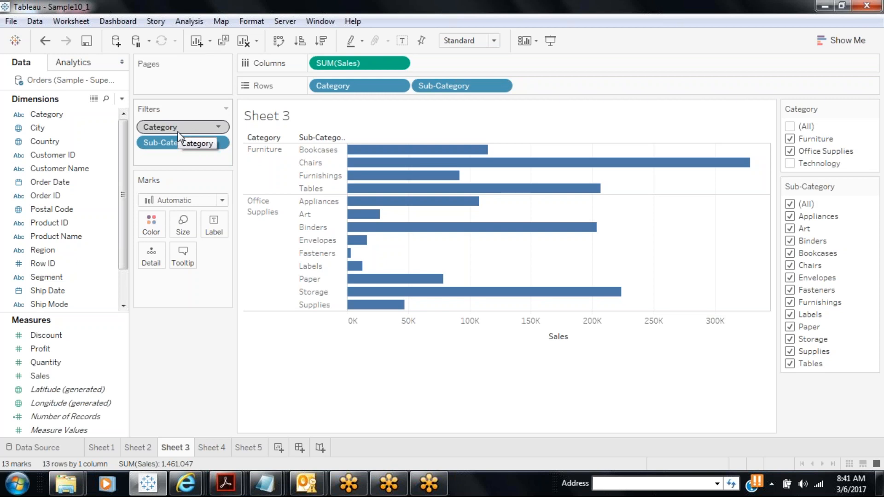
pyautogui.click(873, 187)
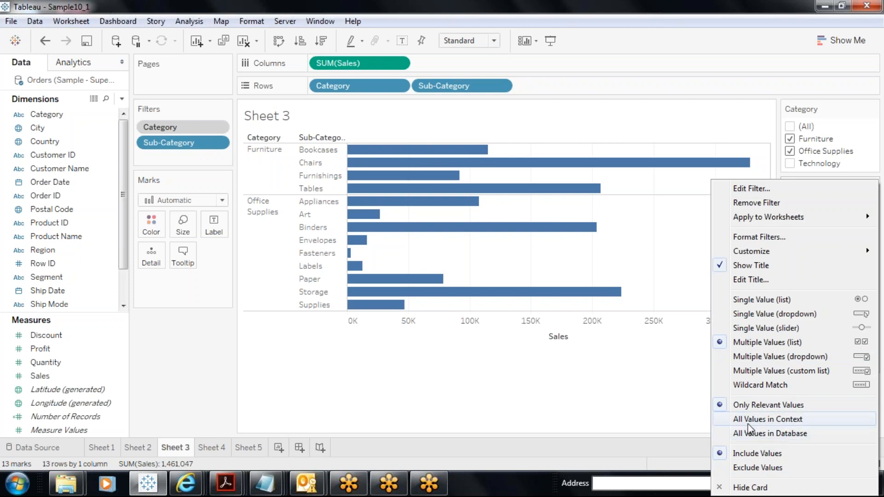
pyautogui.click(790, 419)
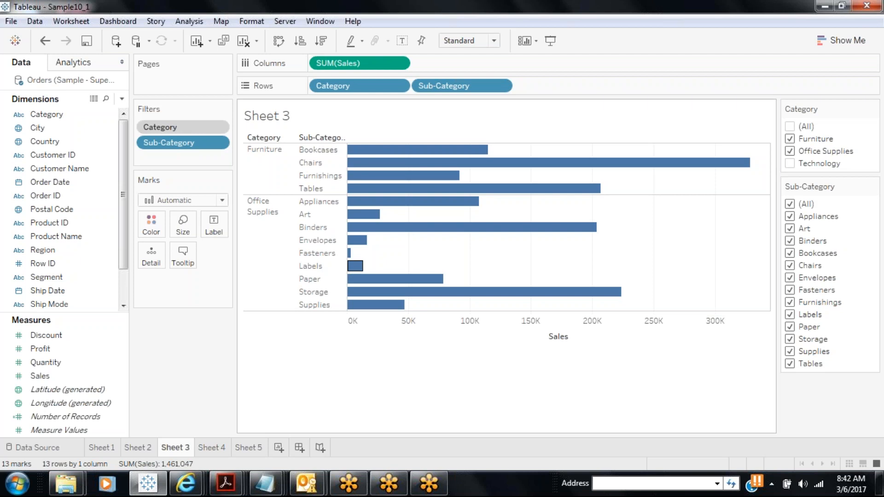
# Step: Show the Category filter control on Sheet 1
pyautogui.click(116, 448)
pyautogui.click(134, 448)
pyautogui.click(103, 447)
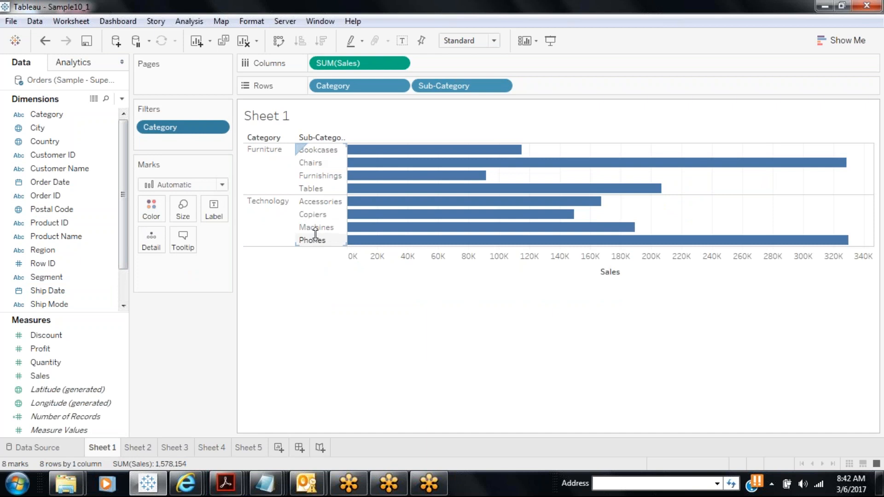
pyautogui.rightClick(186, 128)
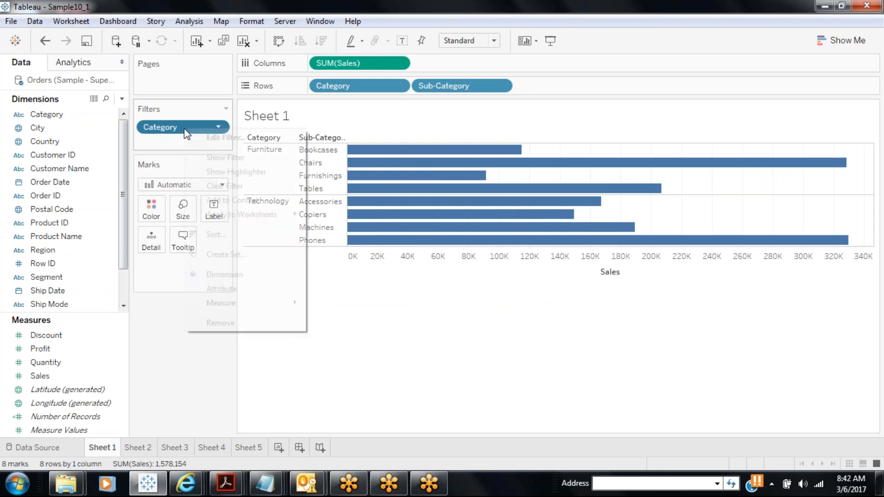
pyautogui.click(212, 157)
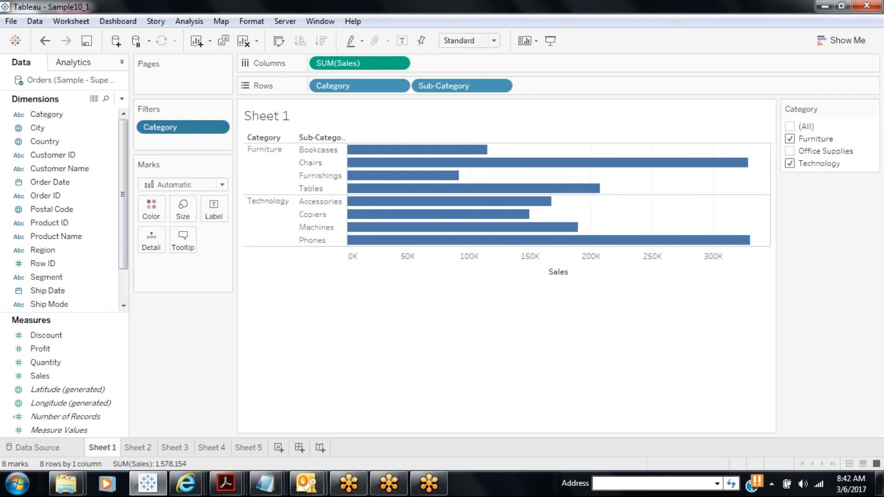
# Step: Change the Category filter control on Sheet 2 to a Multiple Values (list)
pyautogui.click(145, 448)
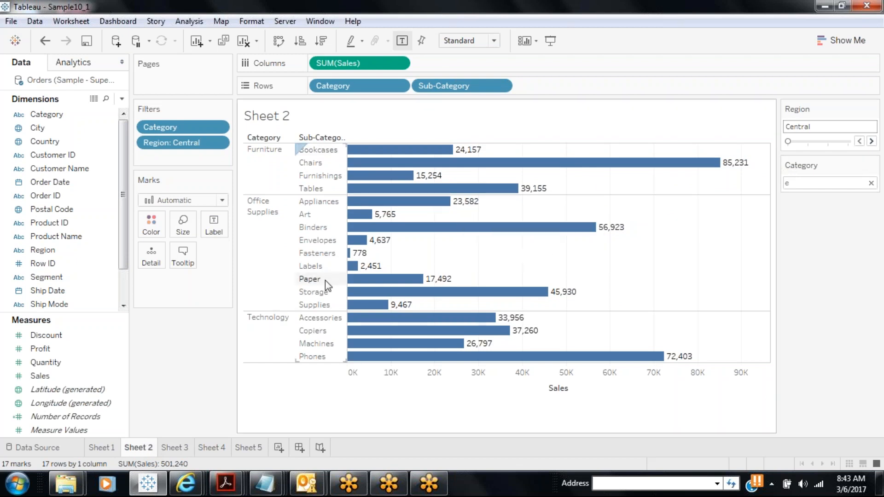
pyautogui.rightClick(199, 130)
pyautogui.click(873, 166)
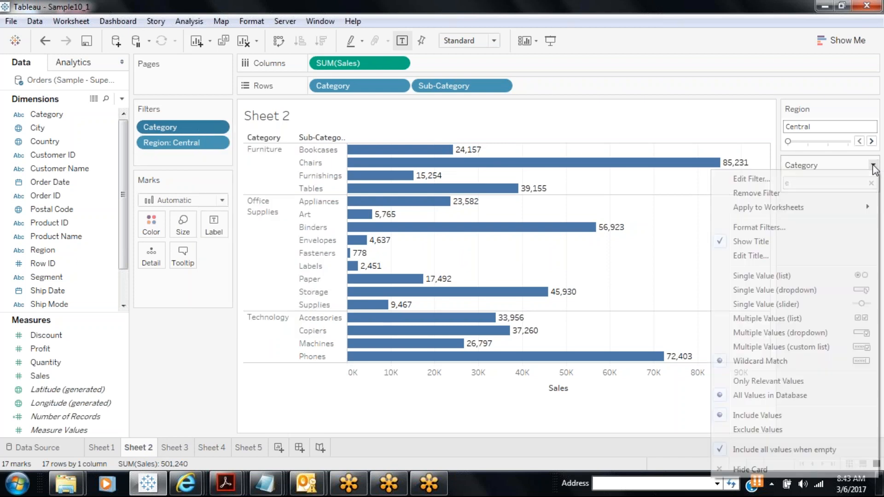
pyautogui.click(747, 318)
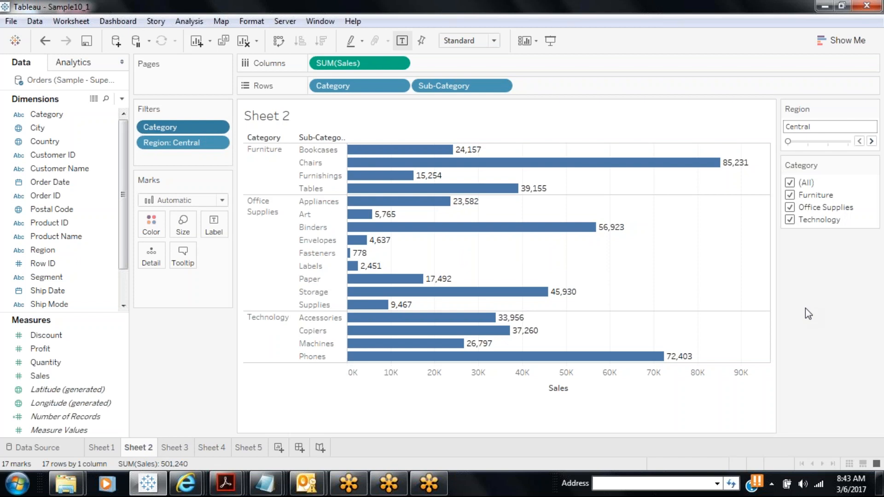
# Step: Compare the Category filter selections on Sheet 1 and Sheet 2
pyautogui.click(114, 447)
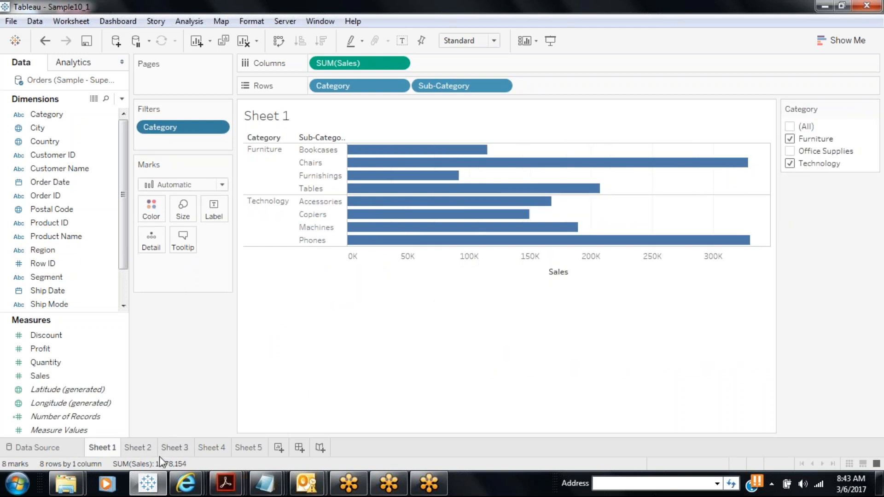
pyautogui.click(138, 449)
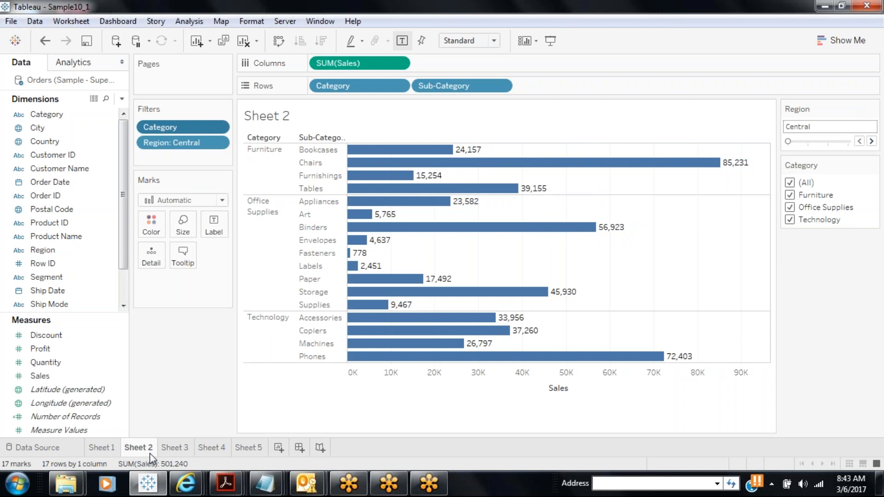
pyautogui.click(106, 453)
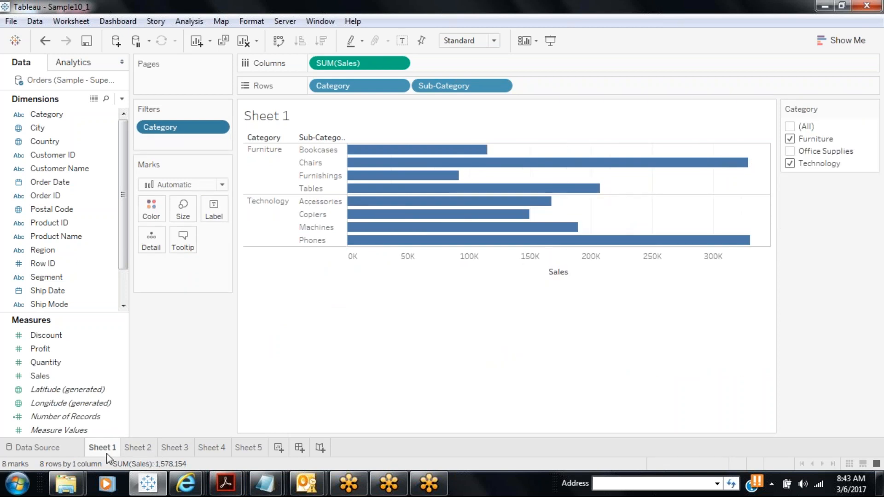
pyautogui.click(144, 449)
# Step: Apply Sheet 1's Category filter to selected worksheets, adding Sheet 2
pyautogui.click(115, 449)
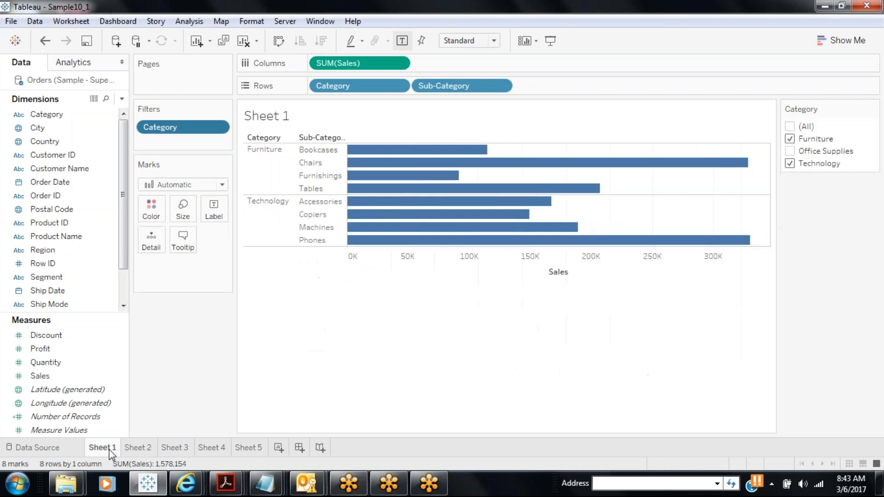
pyautogui.click(219, 128)
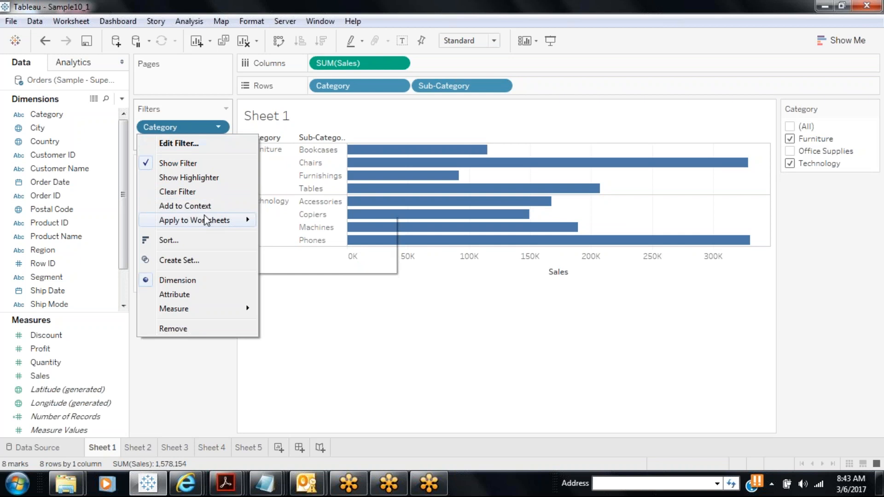
pyautogui.moveTo(206, 221)
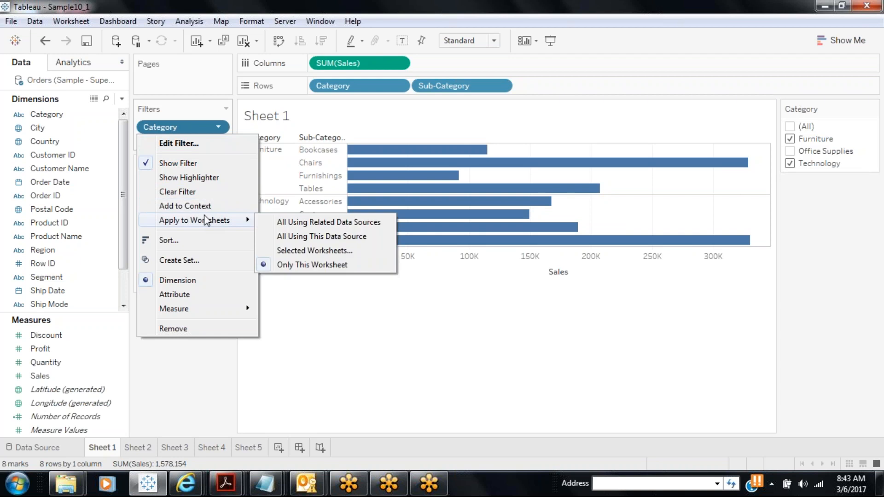
pyautogui.click(286, 253)
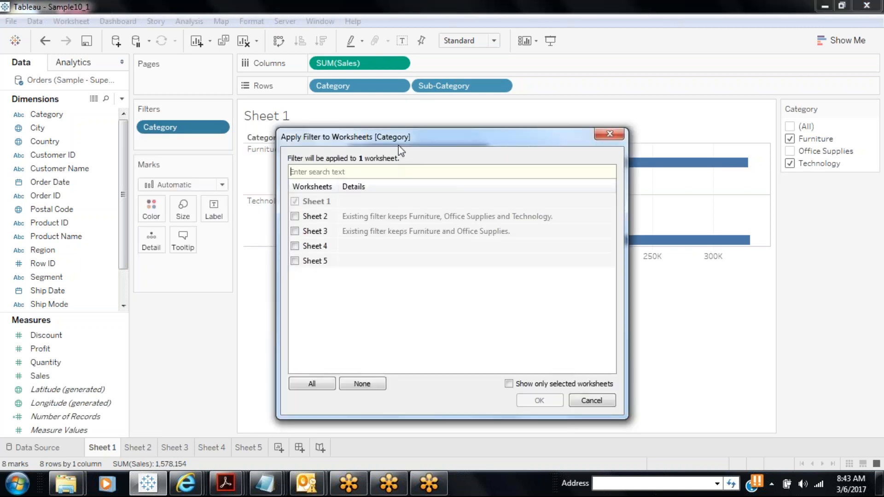
pyautogui.moveTo(391, 140); pyautogui.dragTo(569, 110)
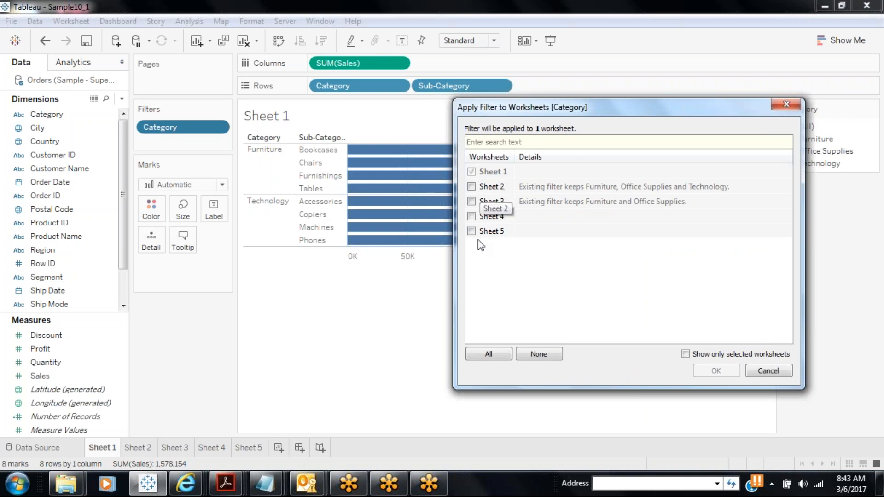
pyautogui.click(471, 186)
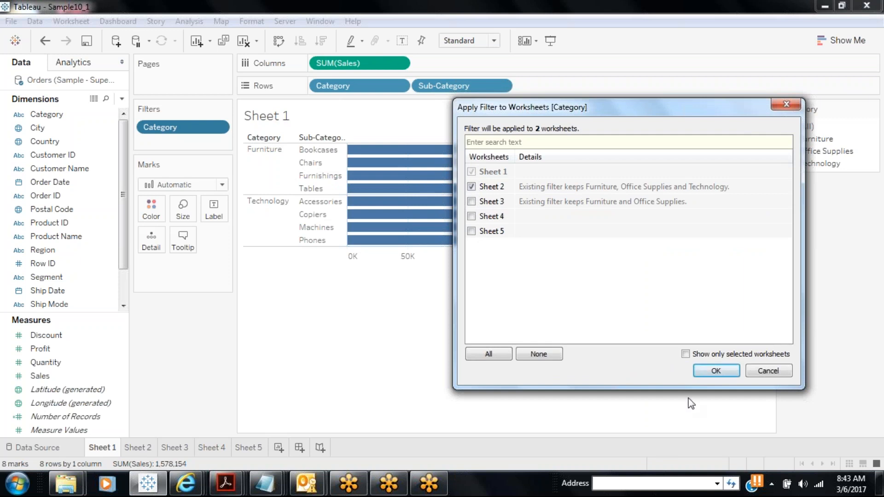
pyautogui.click(705, 373)
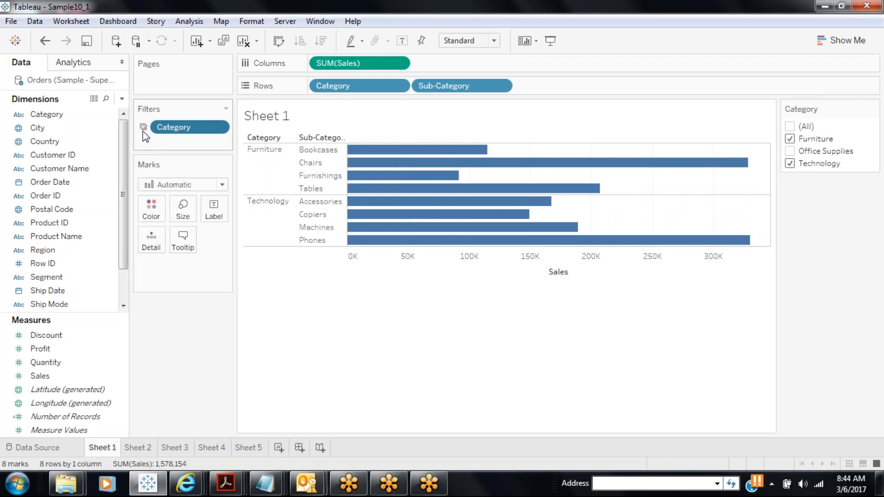
pyautogui.moveTo(143, 128)
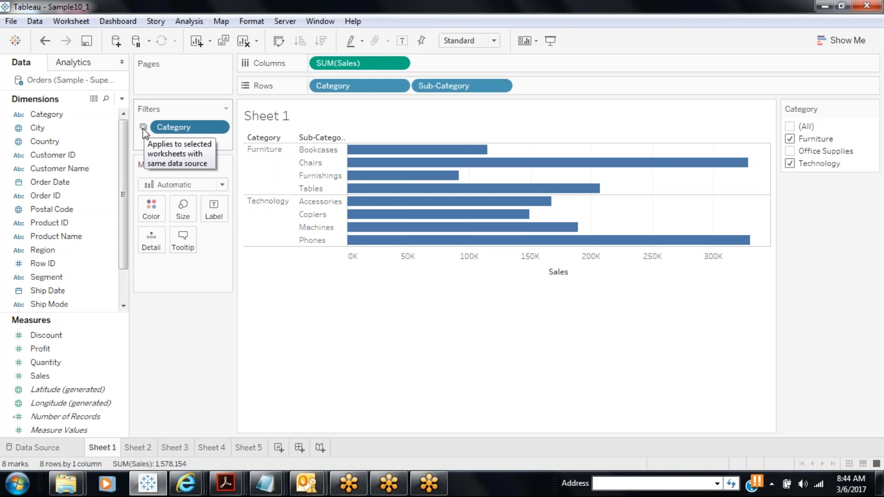
# Step: Include Office Supplies in the shared Category filter on Sheet 2 and check the effect on Sheet 1
pyautogui.click(140, 447)
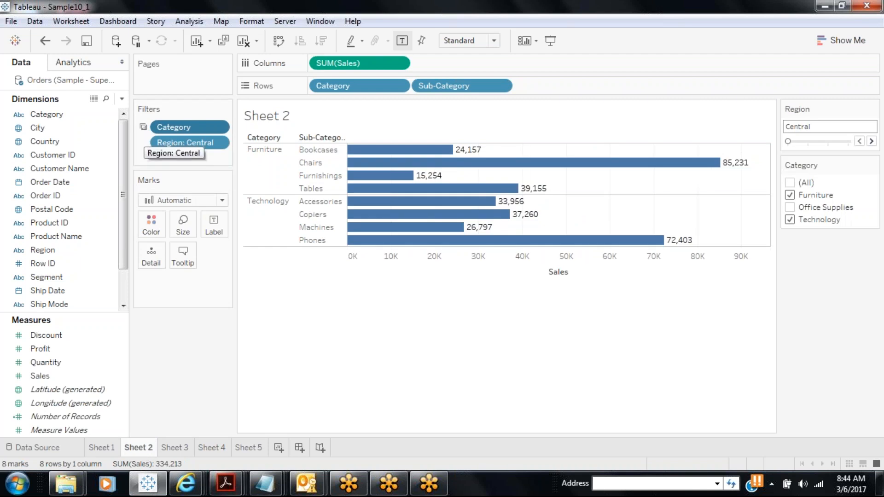
pyautogui.click(791, 207)
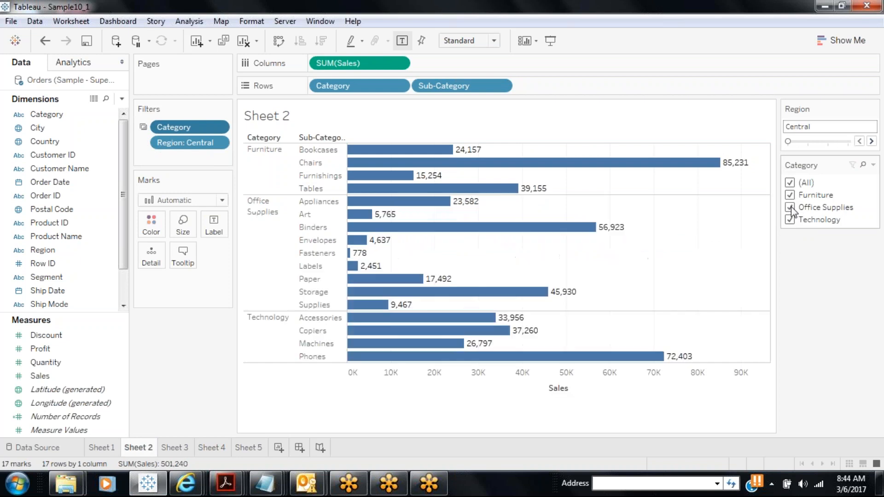
pyautogui.click(92, 449)
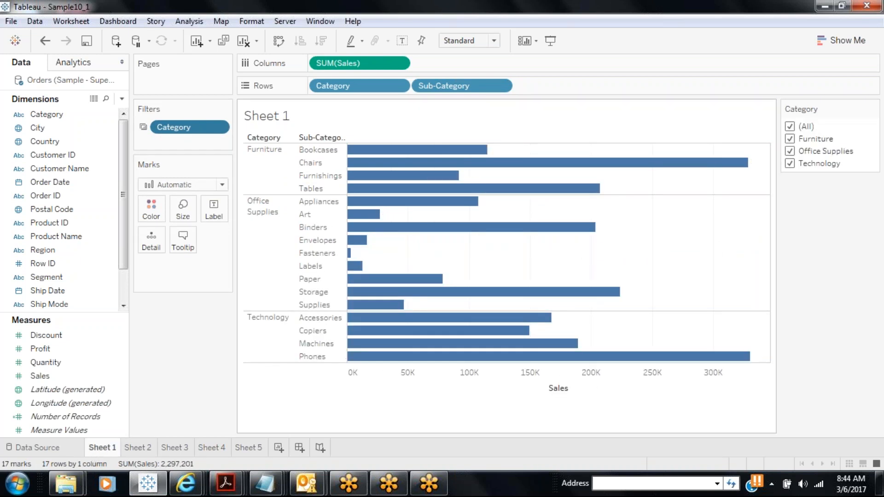
# Step: Exclude Technology and Office Supplies from Sheet 1's Category filter, checking Sheet 2 after each change
pyautogui.click(790, 165)
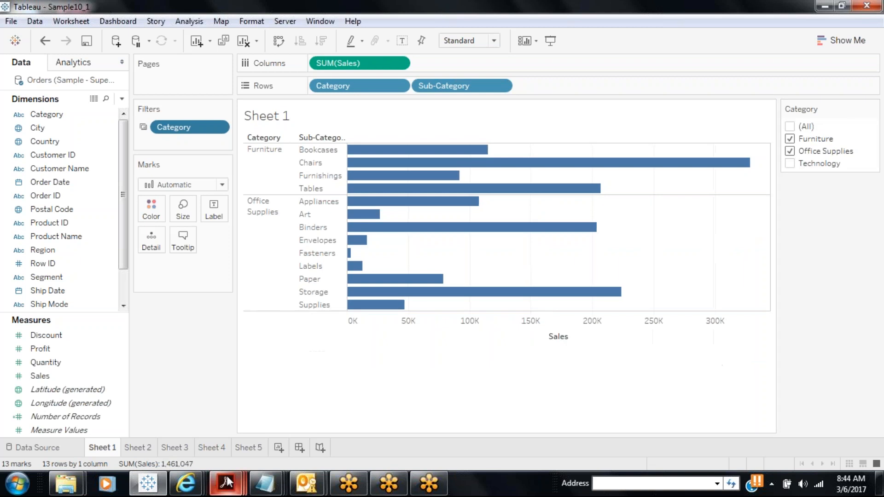
pyautogui.click(145, 447)
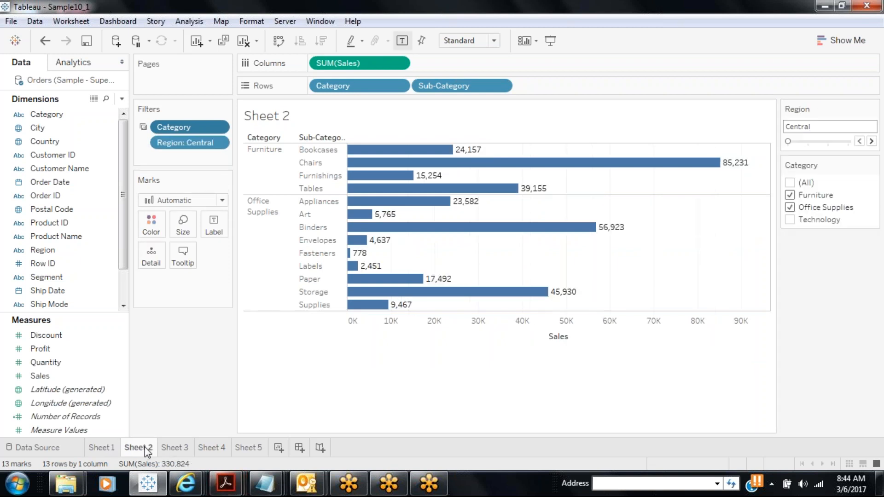
pyautogui.click(98, 448)
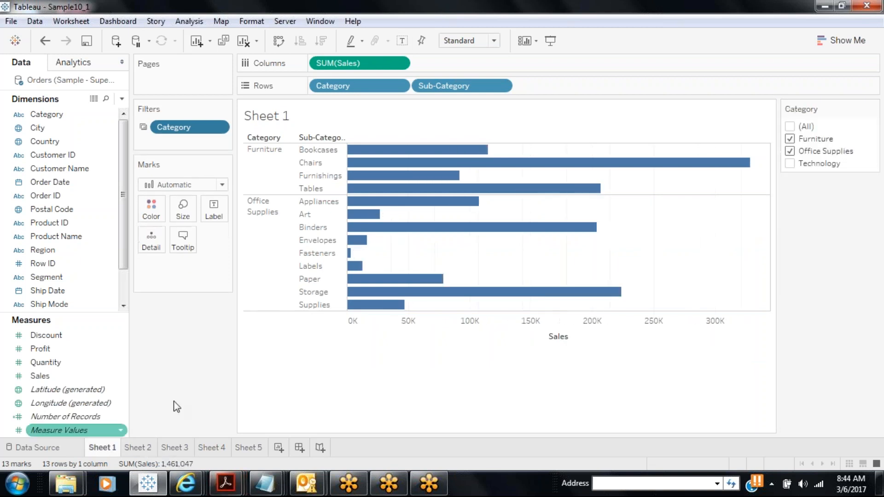
pyautogui.click(790, 152)
pyautogui.click(130, 450)
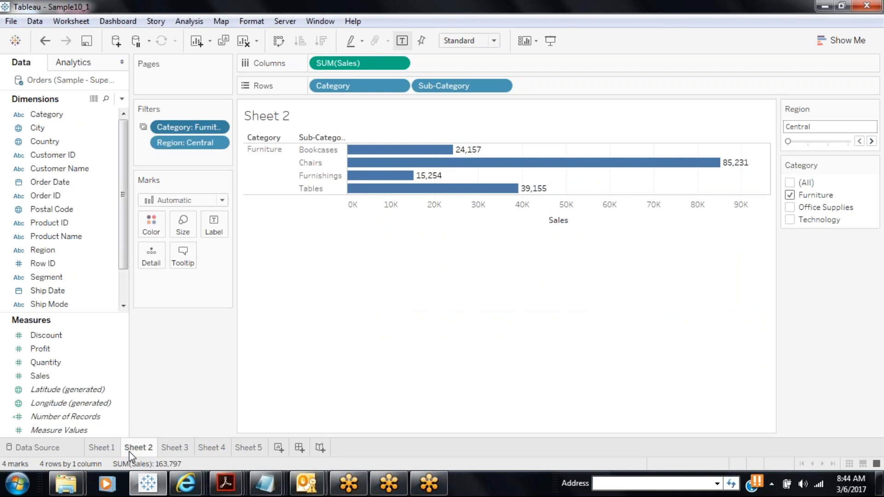
pyautogui.click(101, 448)
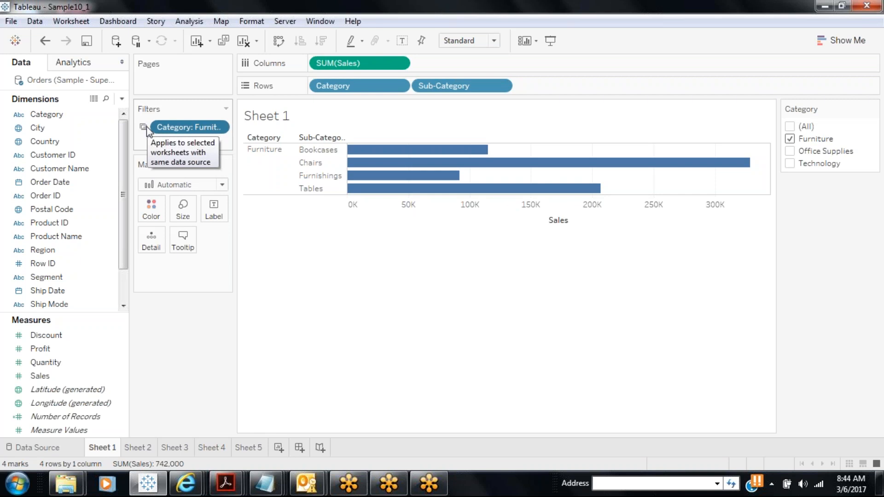
# Step: Review which worksheets share Sheet 1's Category filter and check the filter selection on Sheet 3
pyautogui.click(219, 127)
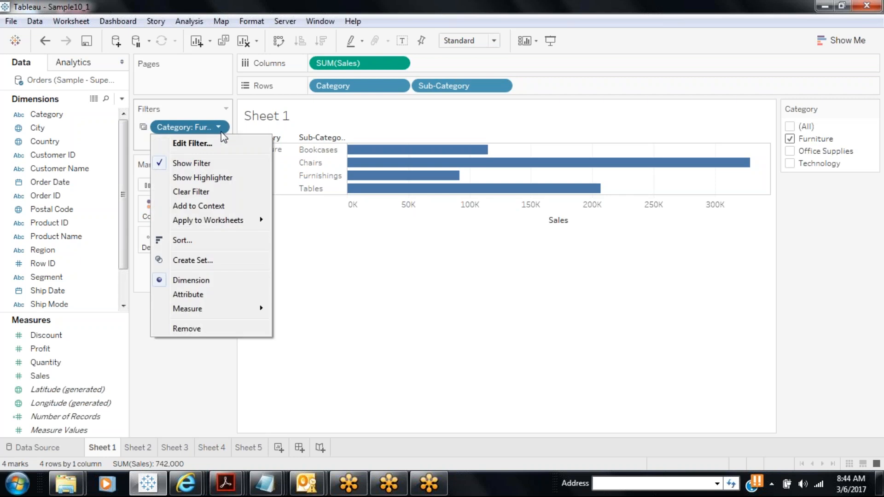
pyautogui.moveTo(231, 221)
pyautogui.click(329, 251)
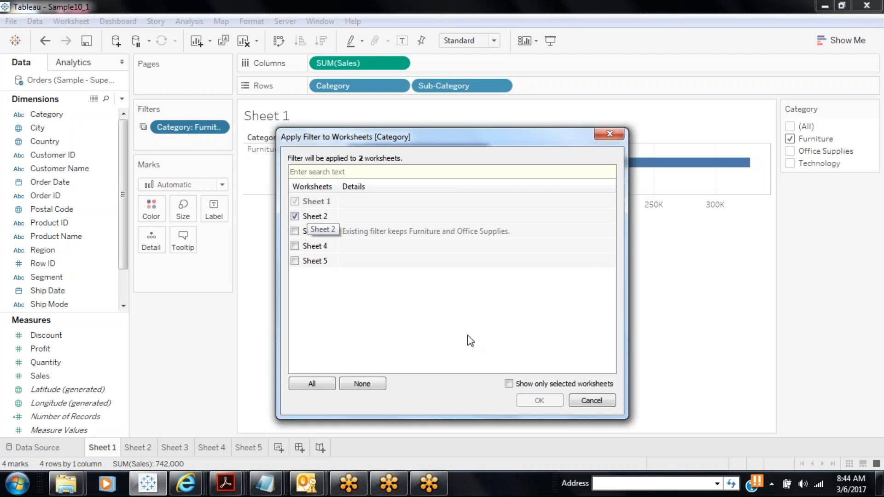
pyautogui.click(576, 400)
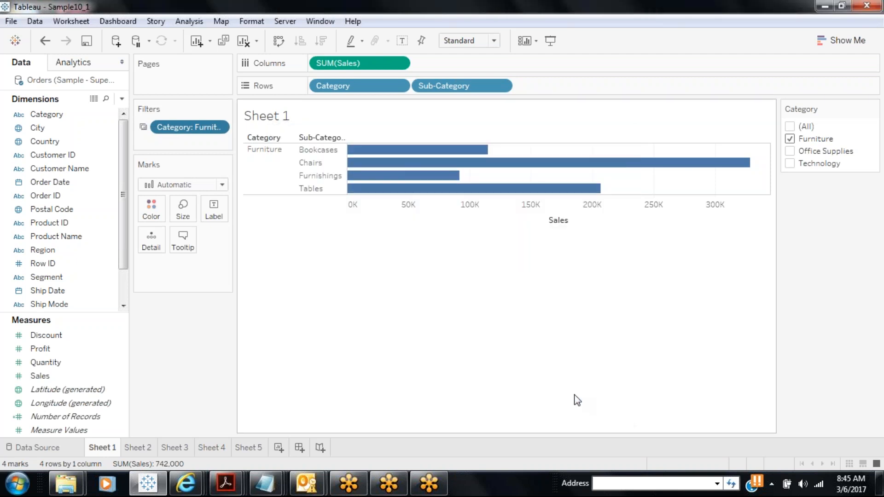
pyautogui.click(184, 447)
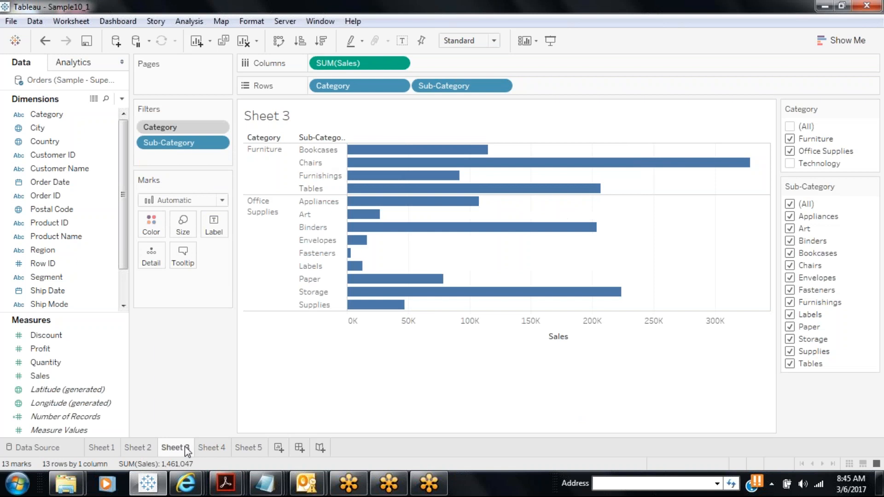
# Step: Extend Sheet 1's Category filter to Sheet 3 and check the filtered view on Sheet 3
pyautogui.click(112, 450)
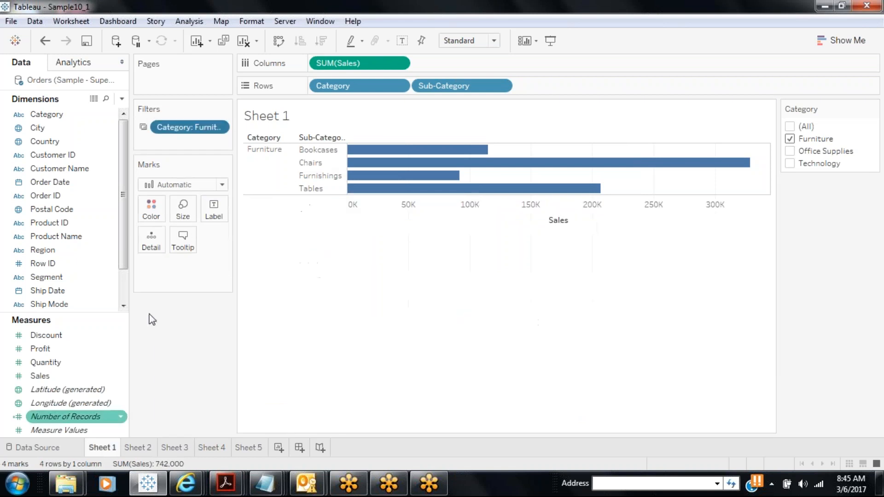
pyautogui.click(218, 127)
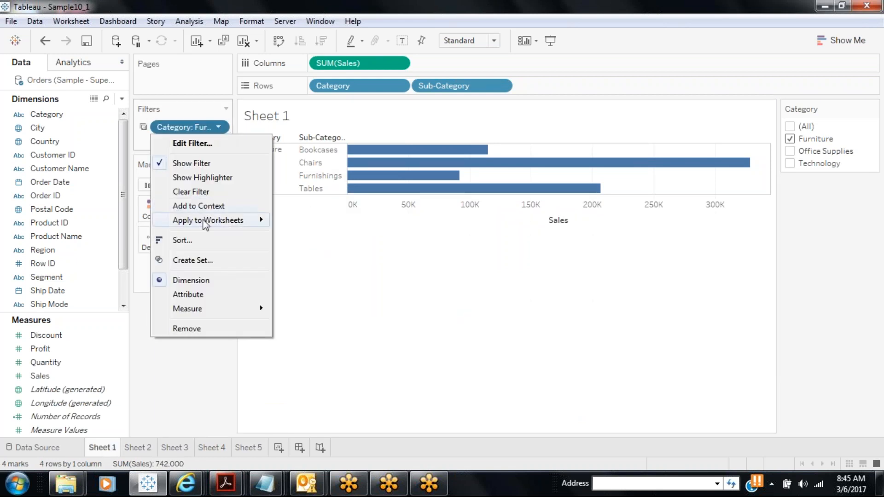
pyautogui.moveTo(212, 223)
pyautogui.click(331, 251)
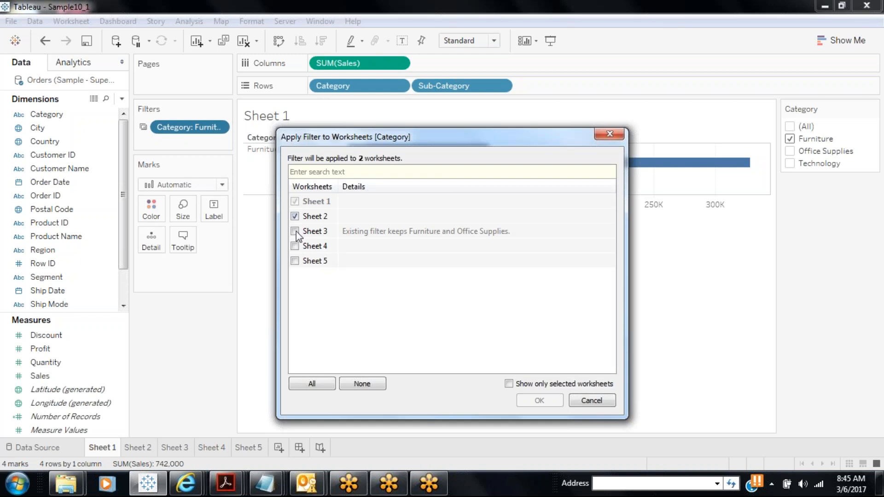
pyautogui.click(295, 231)
pyautogui.click(542, 400)
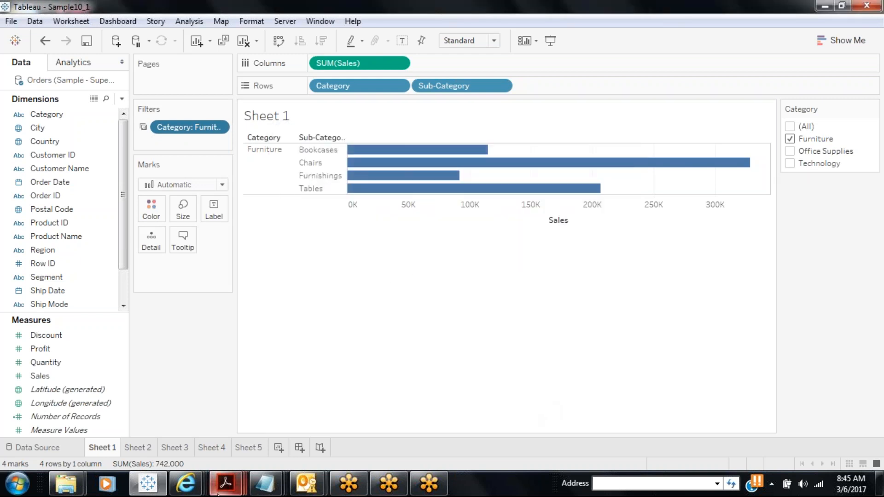
pyautogui.click(184, 450)
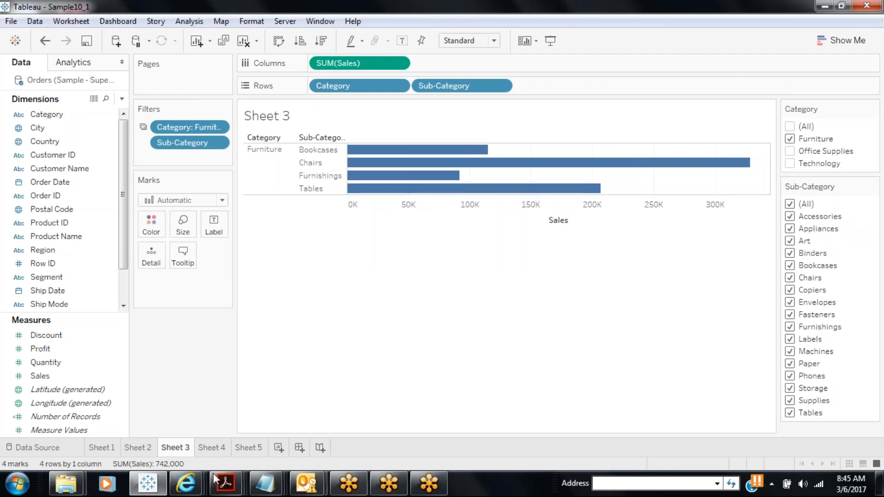
# Step: Check whether Sheet 4 and Sheet 5 use the Category filter, and return to Sheet 1
pyautogui.click(216, 449)
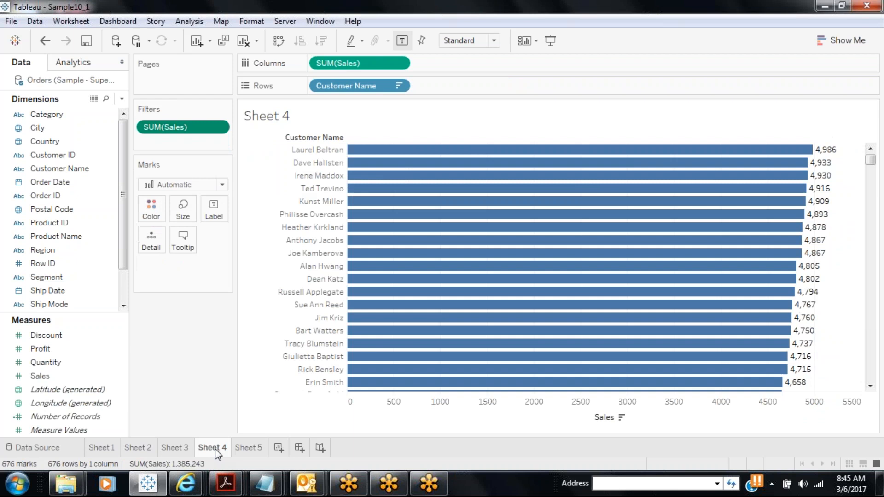
pyautogui.click(260, 448)
pyautogui.click(115, 449)
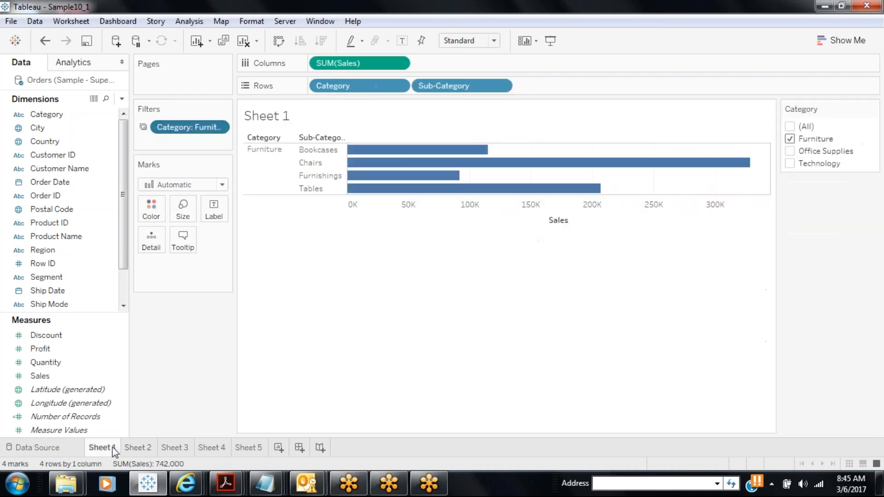
pyautogui.moveTo(114, 451)
# Step: Review the filters used across the worksheets and look through the dimensions list on Sheet 3
pyautogui.click(248, 447)
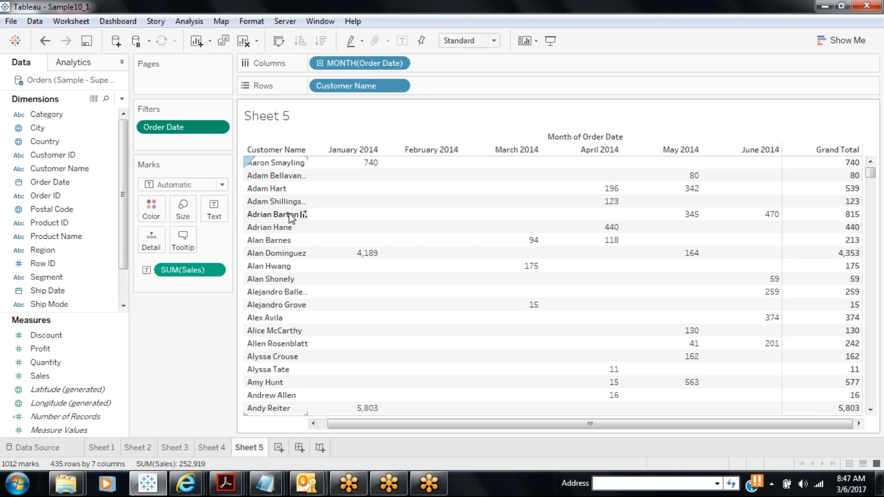
pyautogui.click(109, 447)
pyautogui.click(136, 447)
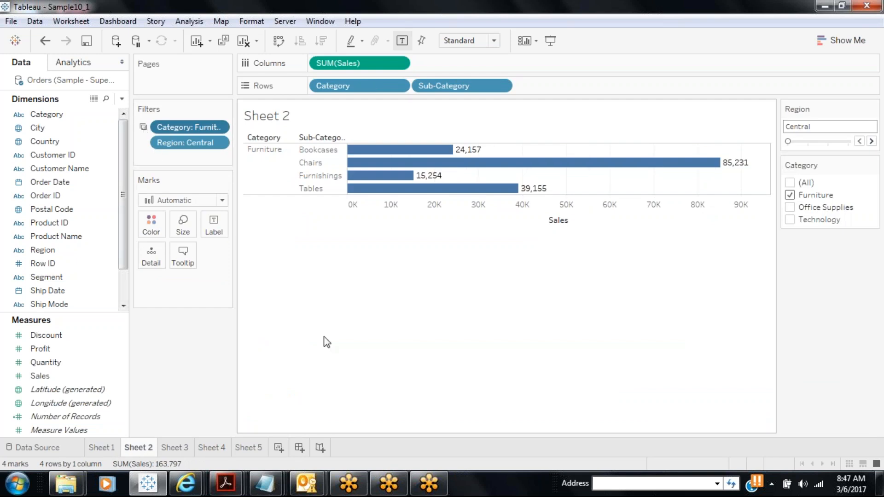
pyautogui.click(248, 448)
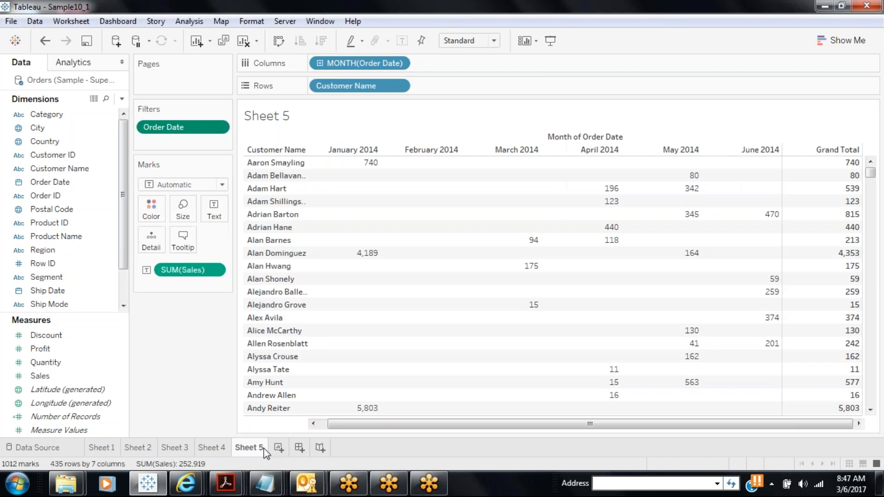
pyautogui.click(222, 443)
pyautogui.click(181, 450)
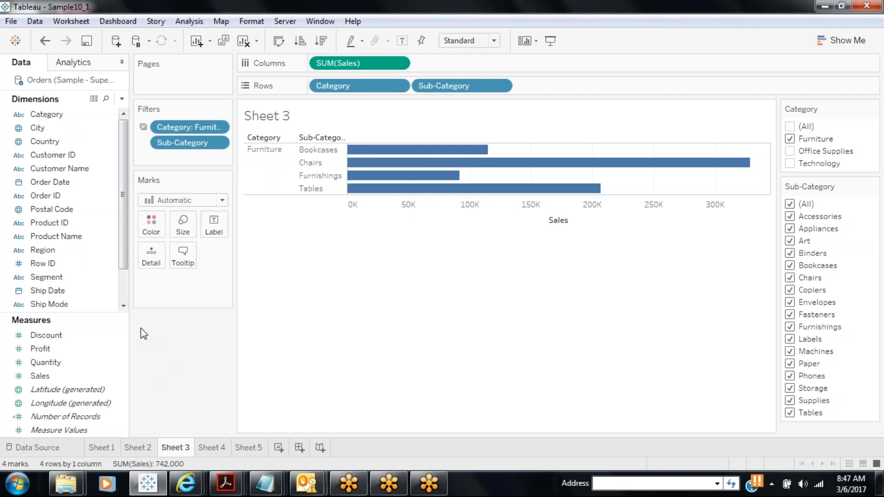
pyautogui.moveTo(125, 256); pyautogui.dragTo(118, 293)
pyautogui.click(76, 279)
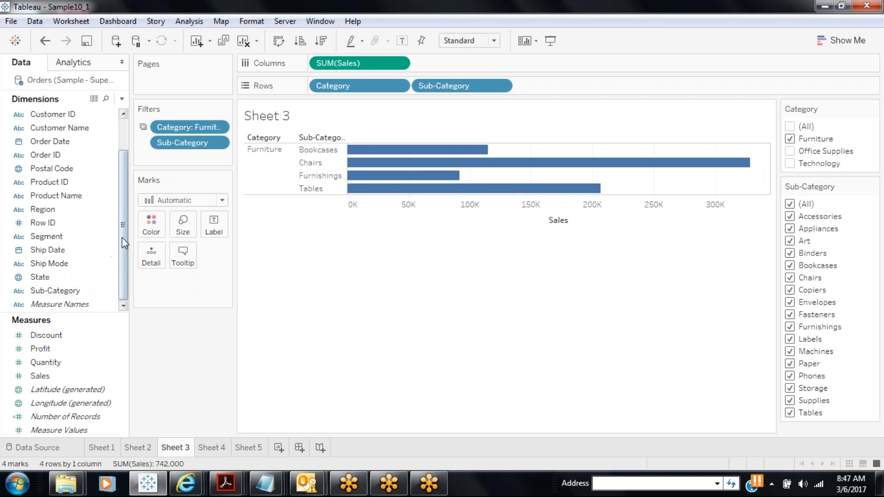
# Step: On Sheet 1, add a Country filter that keeps only United States and show the mark labels on the bars
pyautogui.moveTo(122, 238); pyautogui.dragTo(135, 98)
pyautogui.moveTo(60, 143); pyautogui.dragTo(158, 138)
pyautogui.click(95, 446)
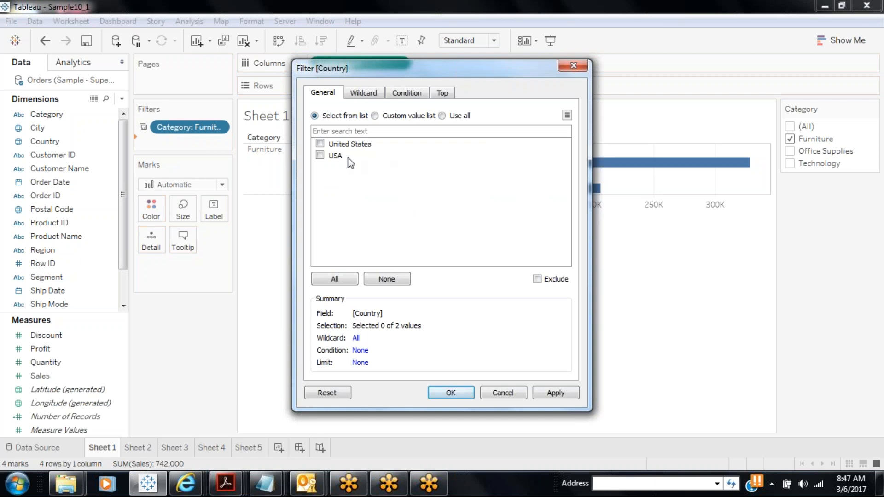
pyautogui.click(320, 143)
pyautogui.click(555, 393)
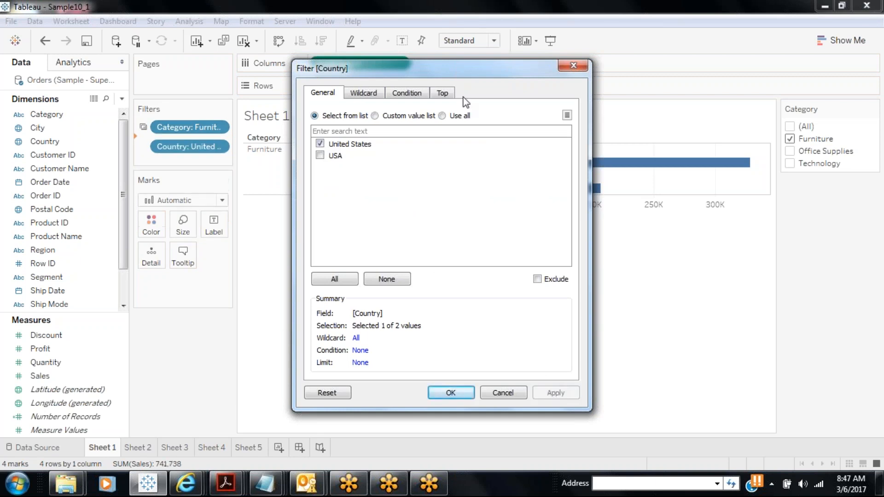
pyautogui.moveTo(451, 67); pyautogui.dragTo(264, 136)
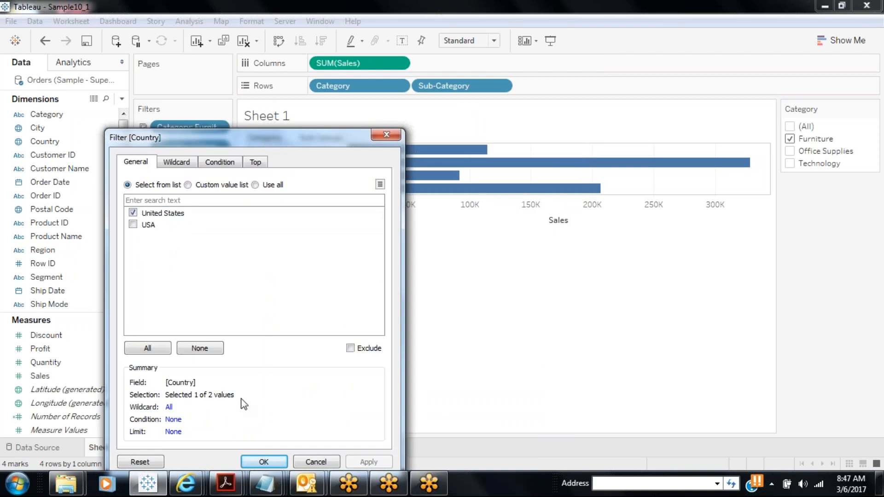
pyautogui.click(249, 461)
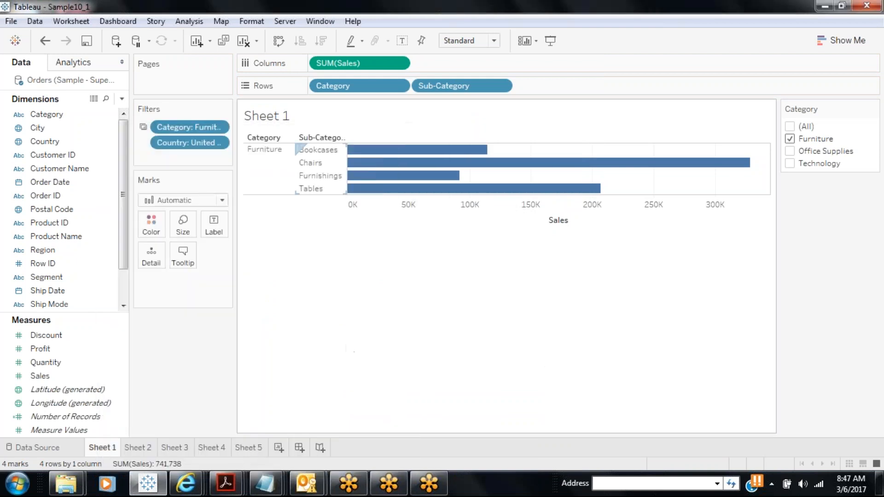
pyautogui.click(401, 41)
# Step: Change Sheet 1's Country filter so that only USA is selected, and apply it
pyautogui.click(215, 147)
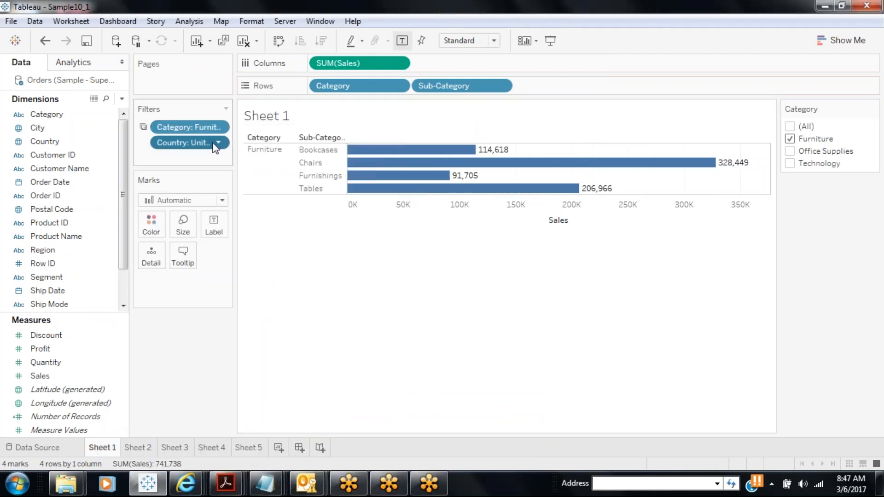
pyautogui.click(223, 142)
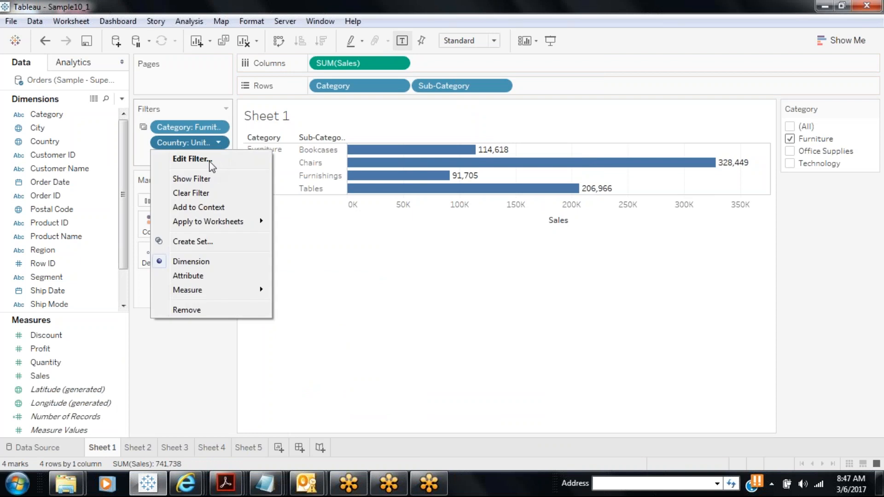
pyautogui.click(209, 156)
pyautogui.click(320, 155)
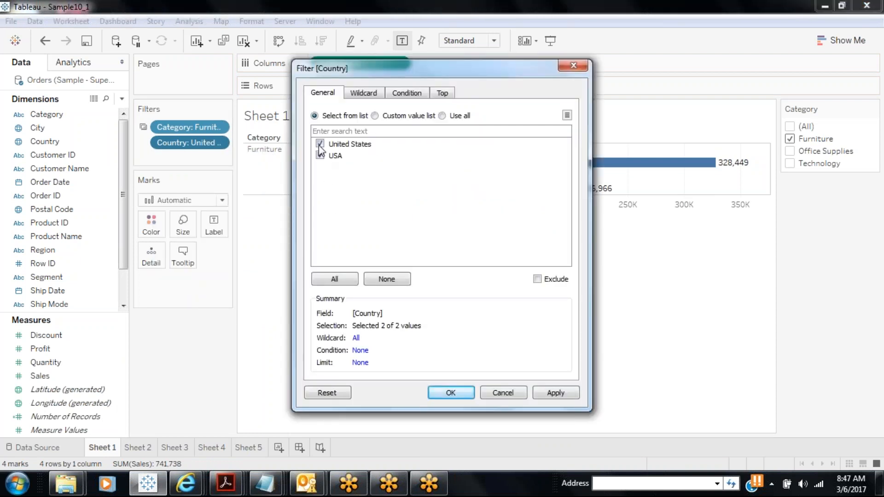
pyautogui.click(320, 144)
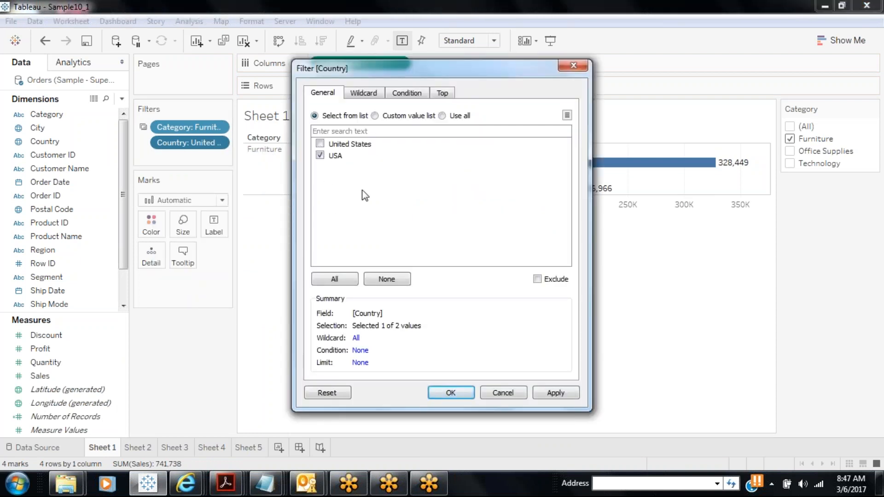
pyautogui.click(552, 391)
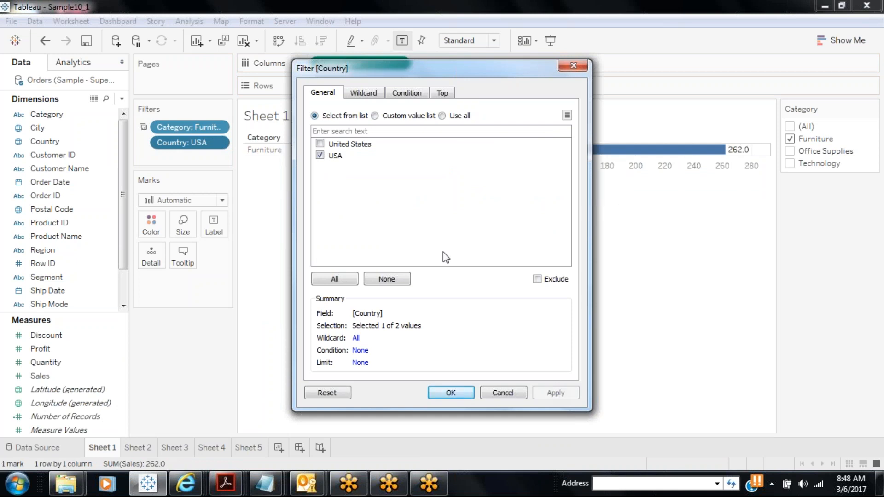
# Step: Set Sheet 1's Country filter back to only United States and close the filter settings
pyautogui.click(320, 155)
pyautogui.click(320, 144)
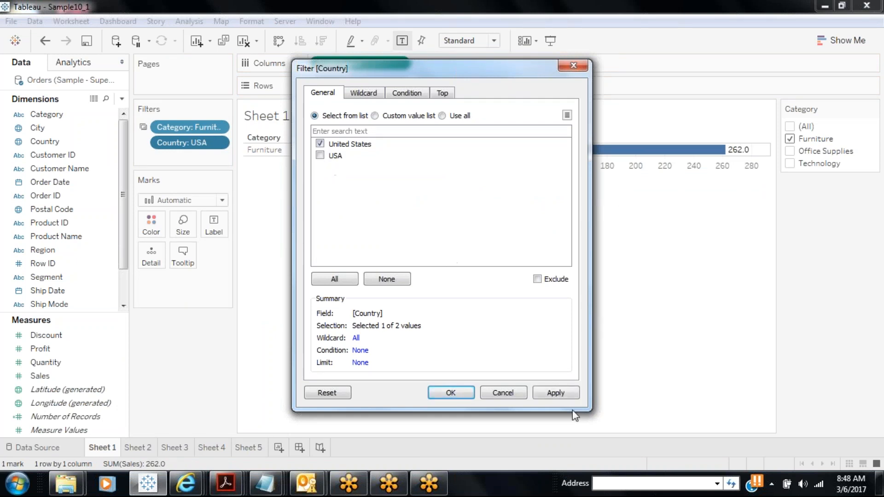
pyautogui.click(553, 391)
pyautogui.click(469, 393)
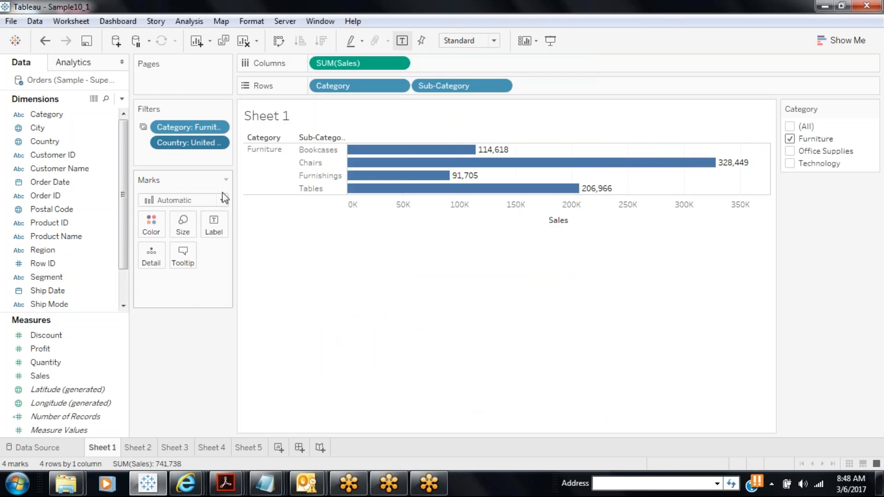
# Step: Apply Sheet 1's Country filter to all worksheets using this data source
pyautogui.click(219, 144)
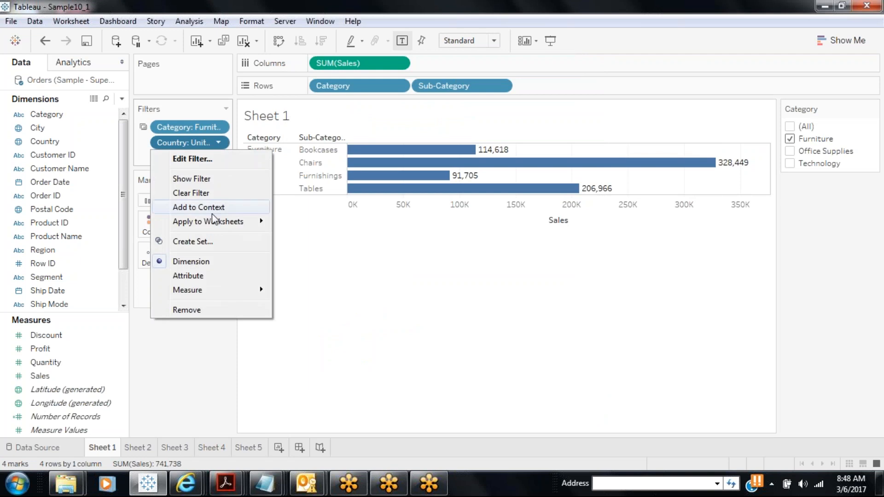
pyautogui.moveTo(212, 216)
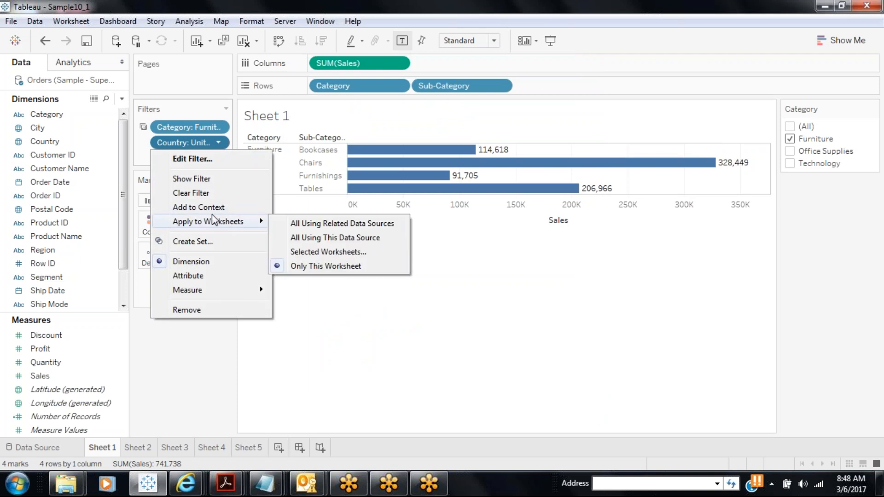
pyautogui.click(297, 239)
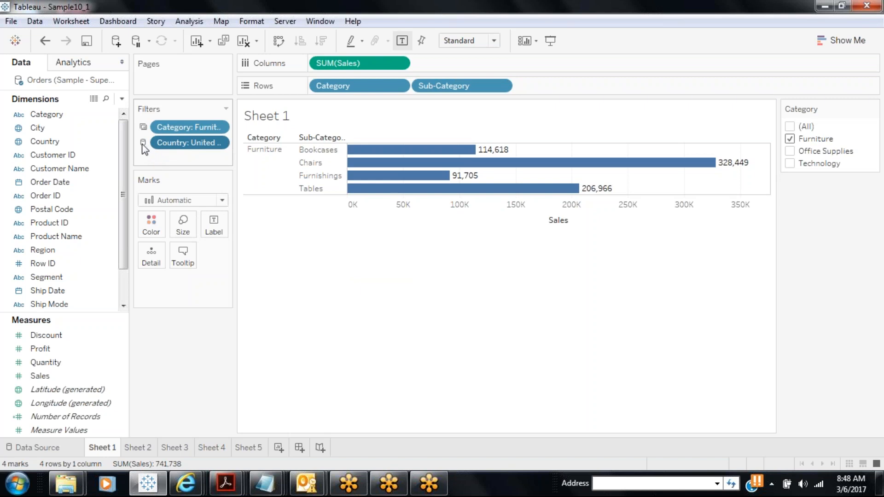
# Step: Check Sheet 2 through Sheet 5 for the shared Country filter
pyautogui.moveTo(182, 147)
pyautogui.click(137, 448)
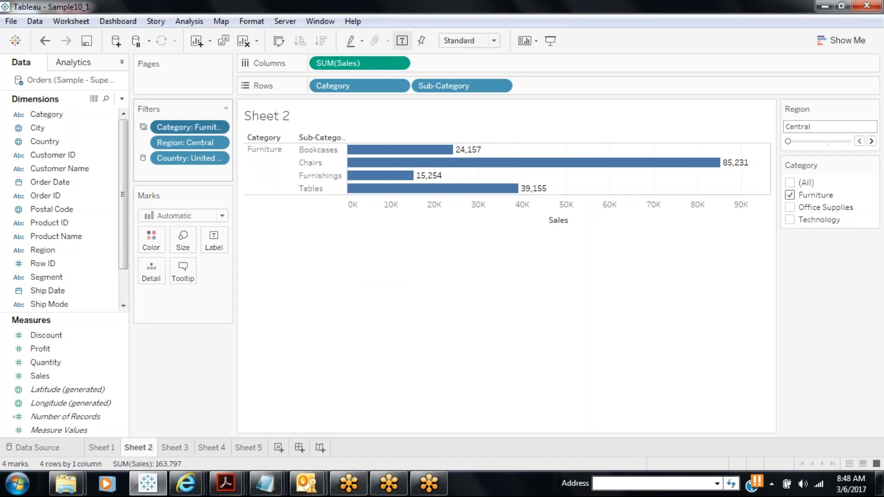
pyautogui.click(178, 446)
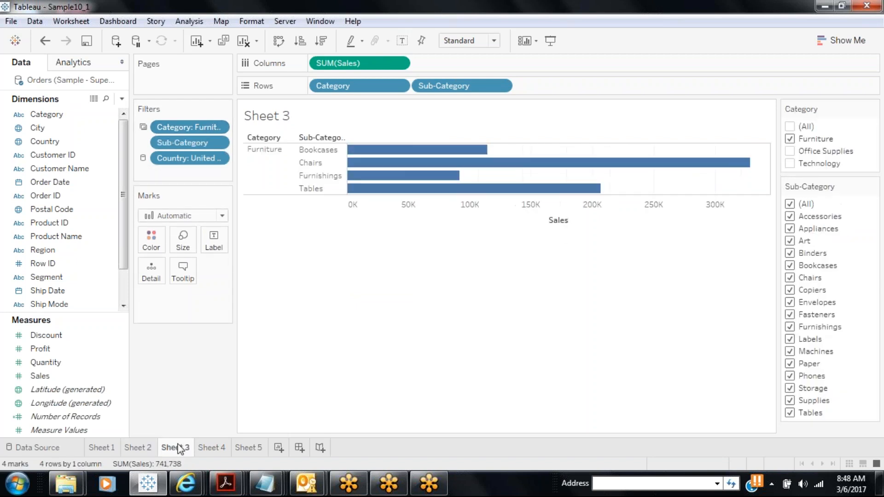
pyautogui.click(211, 448)
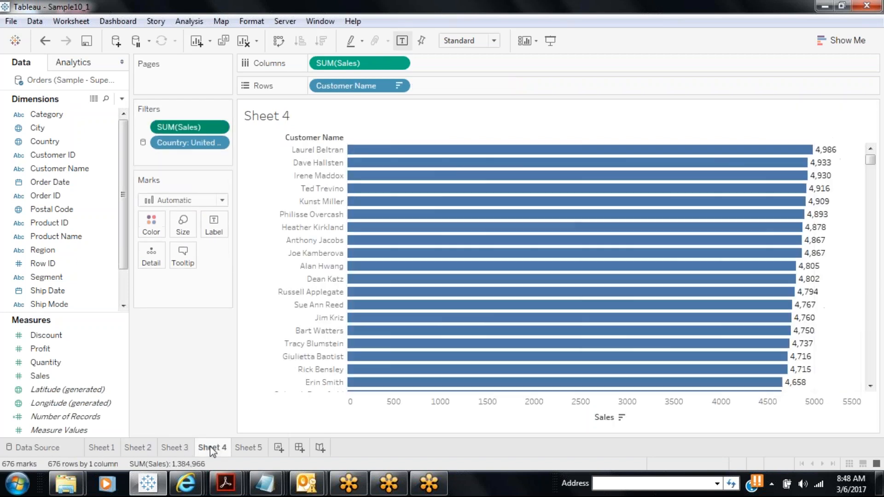
pyautogui.click(238, 448)
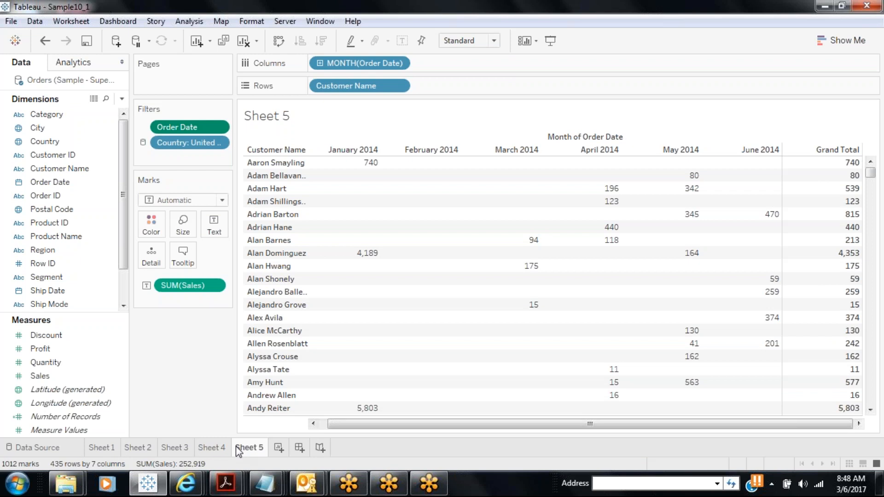
# Step: Add a new worksheet, place Category on Rows, and check its filters for the shared Country filter
pyautogui.click(278, 448)
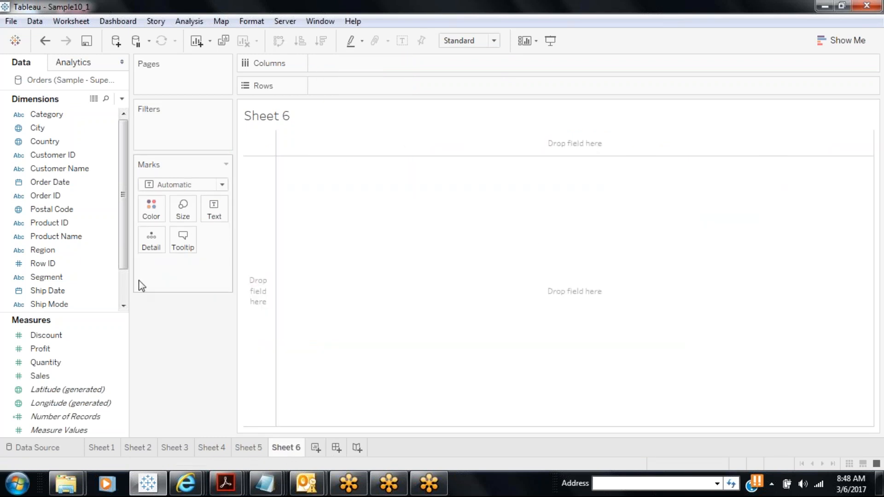
pyautogui.moveTo(62, 115); pyautogui.dragTo(172, 139)
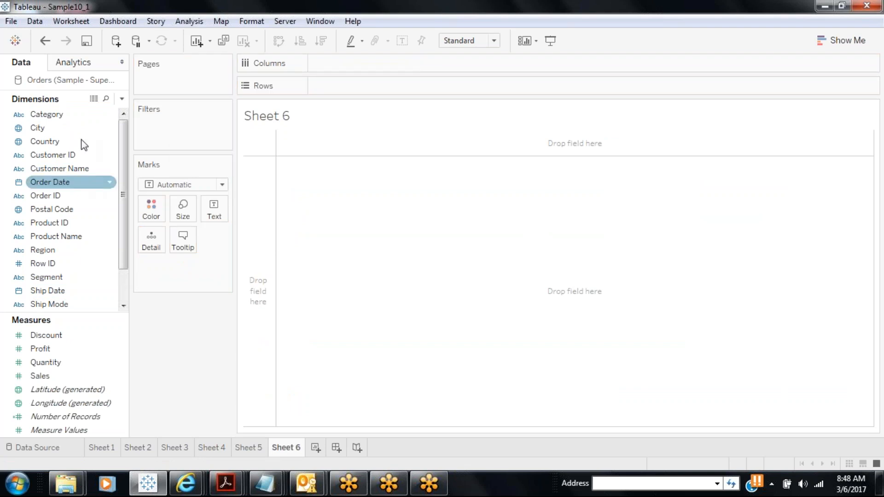
pyautogui.moveTo(69, 115); pyautogui.dragTo(369, 86)
pyautogui.moveTo(180, 132)
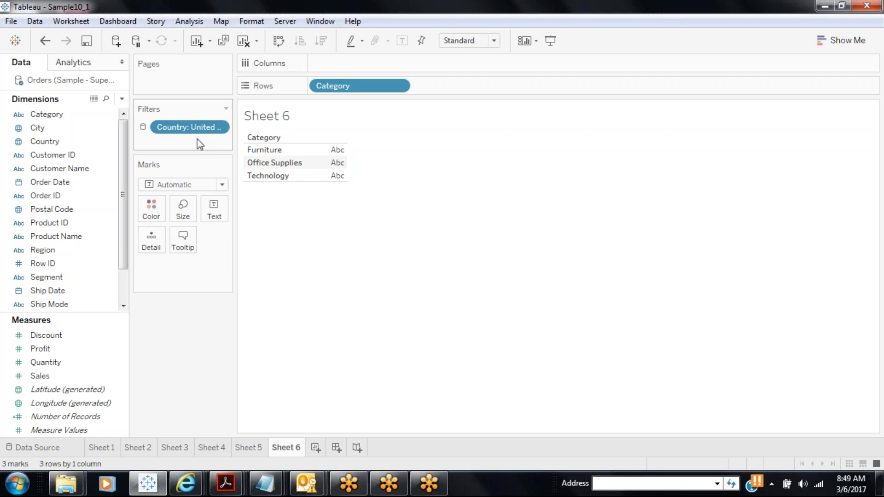
# Step: Compare the Create options offered for the Category, Order ID and Row ID dimensions and for the Sales measure
pyautogui.click(110, 115)
pyautogui.moveTo(155, 224)
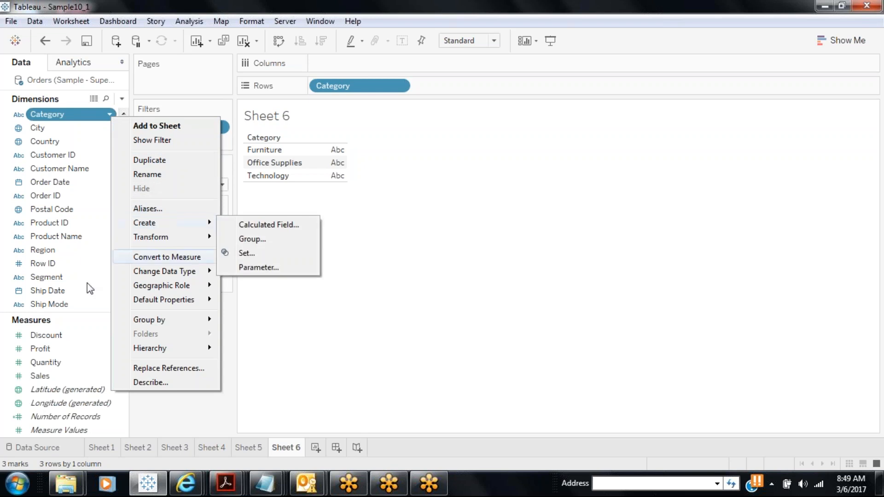
pyautogui.click(74, 201)
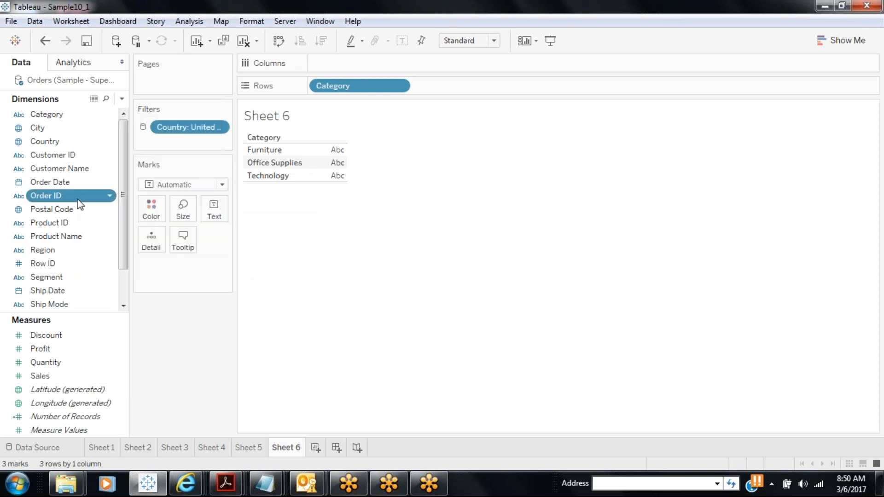
pyautogui.click(109, 198)
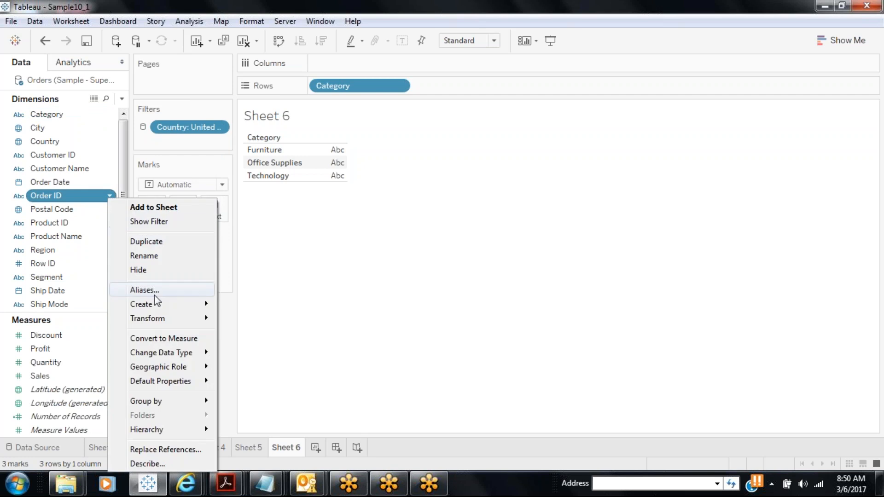
pyautogui.moveTo(156, 304)
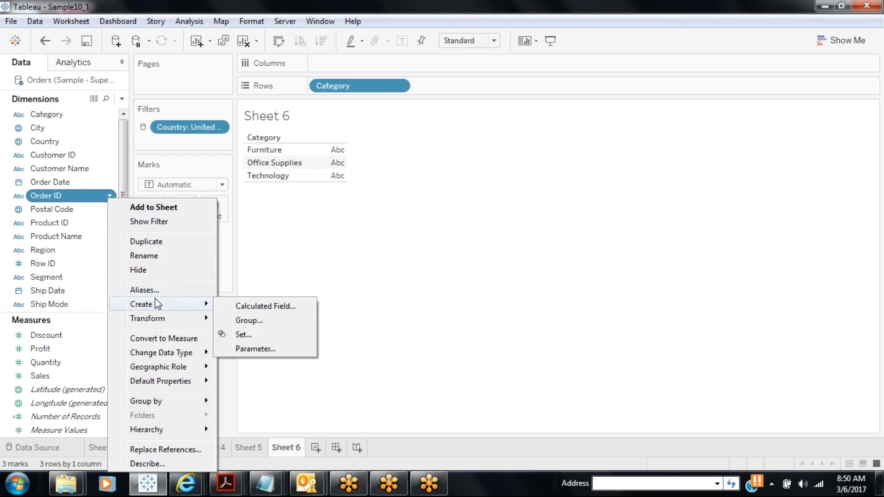
pyautogui.click(69, 271)
pyautogui.click(110, 264)
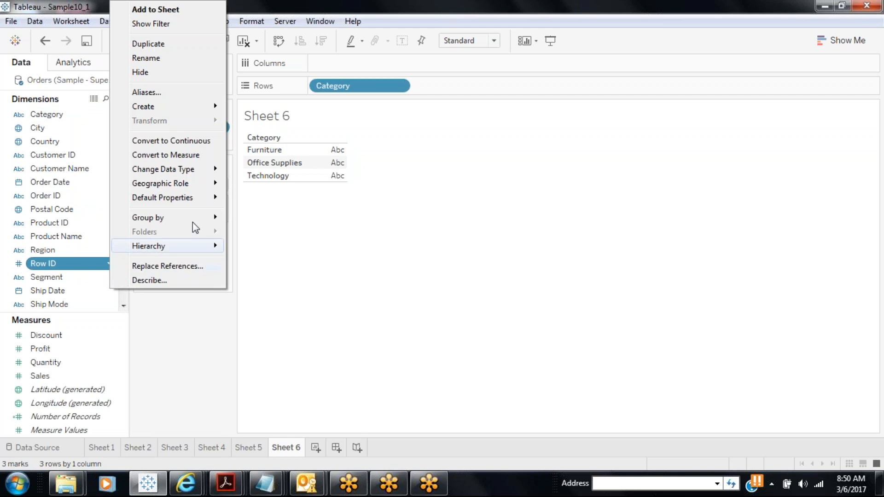
pyautogui.moveTo(213, 108)
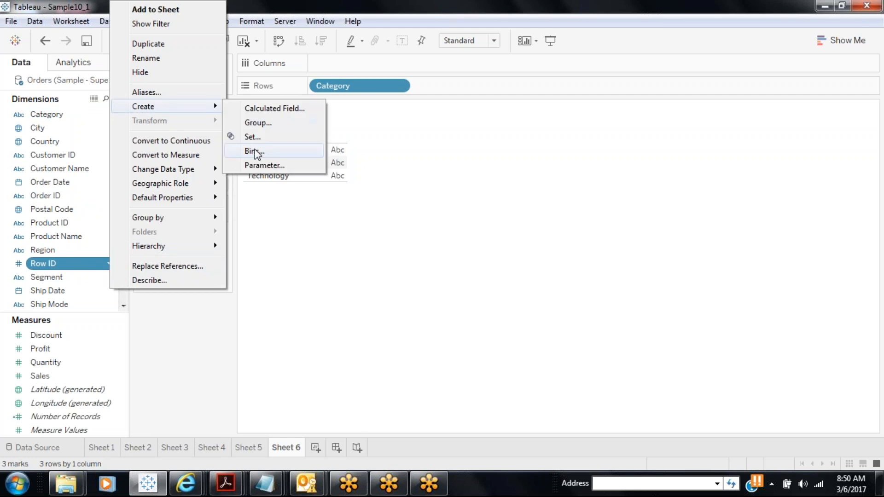
pyautogui.click(186, 311)
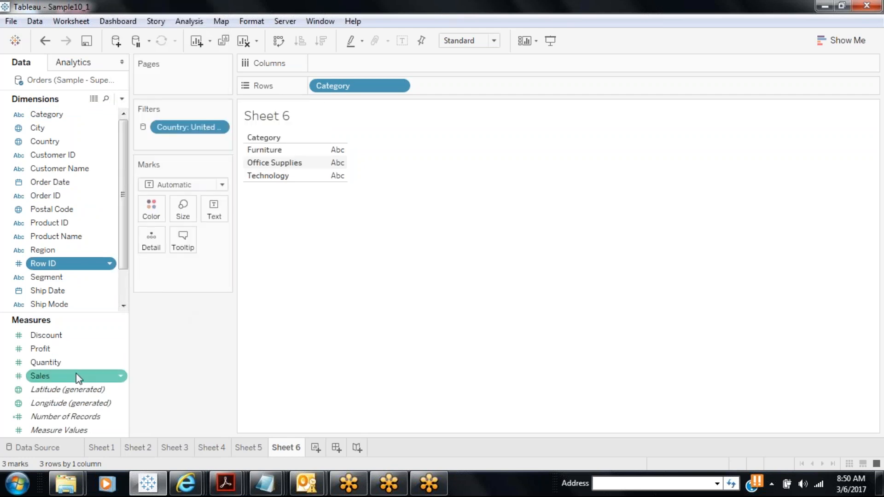
pyautogui.click(122, 375)
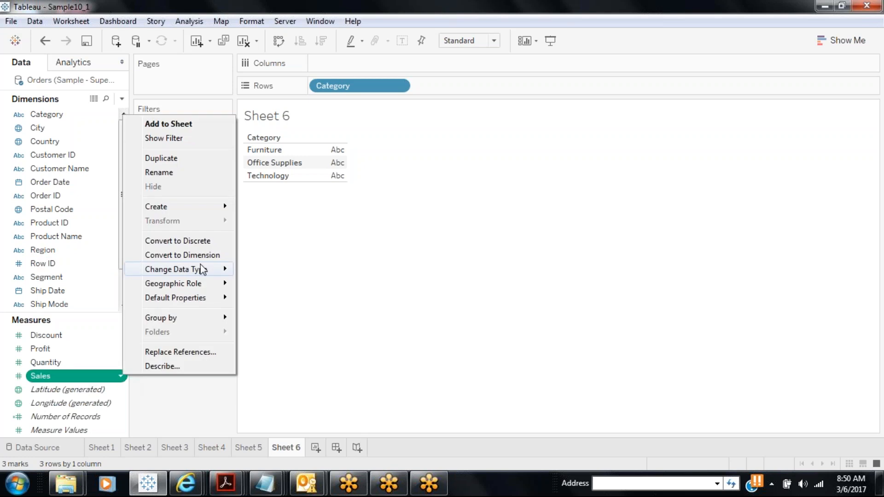
pyautogui.moveTo(219, 208)
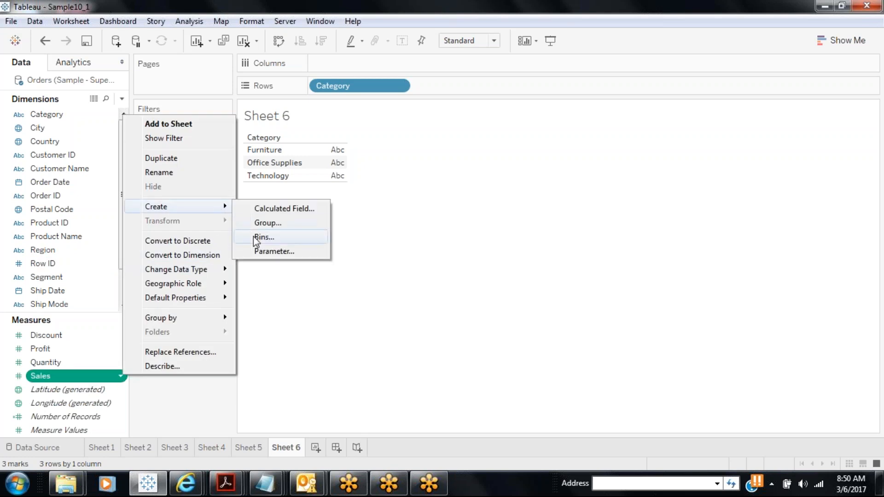
pyautogui.click(167, 409)
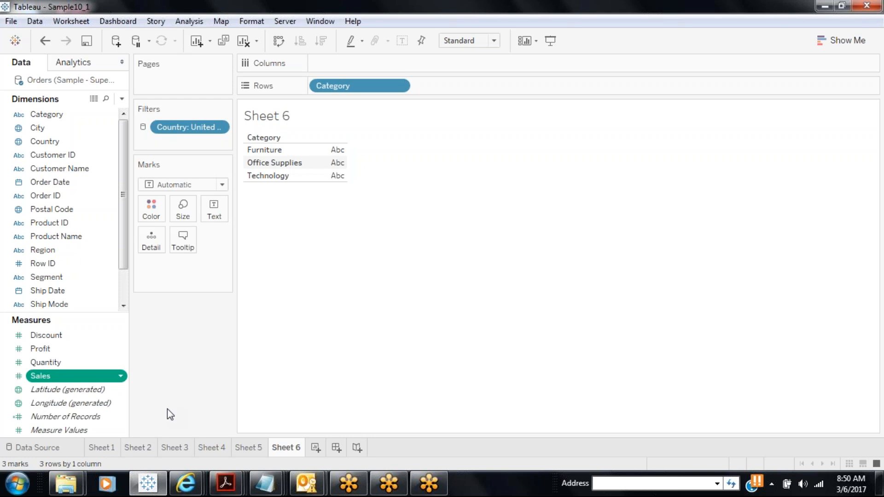
# Step: Minimize the workbook, start a second Tableau session connected to the Employee Excel workbook, and maximize its window
pyautogui.click(825, 6)
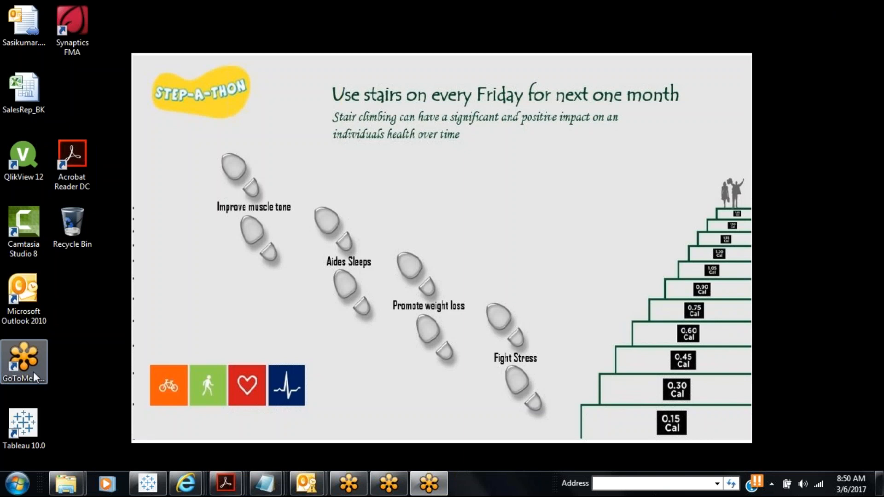
pyautogui.doubleClick(13, 434)
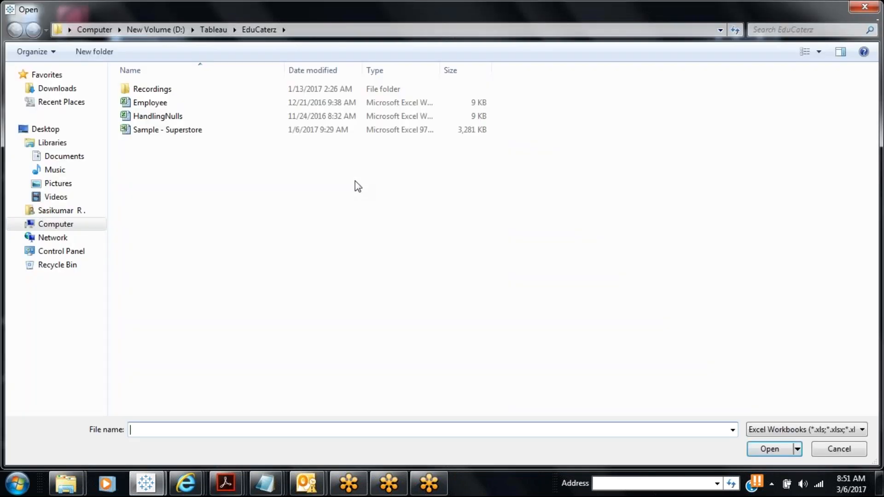
pyautogui.doubleClick(193, 104)
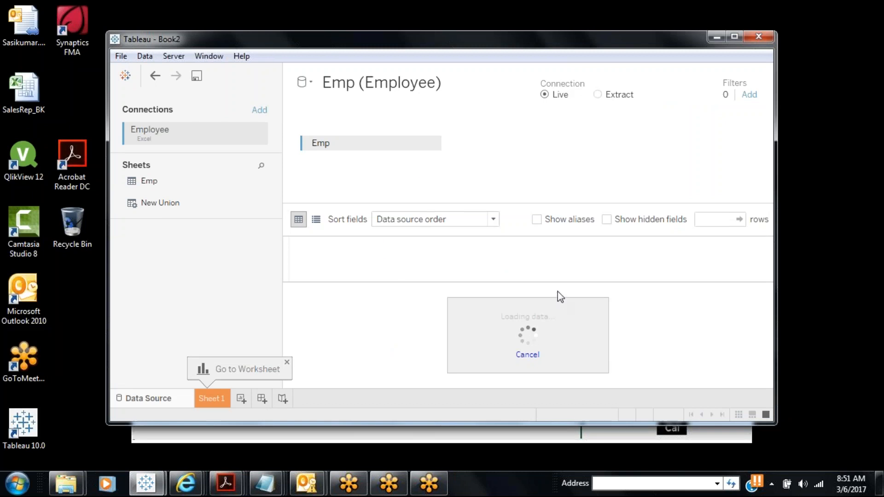
pyautogui.click(735, 36)
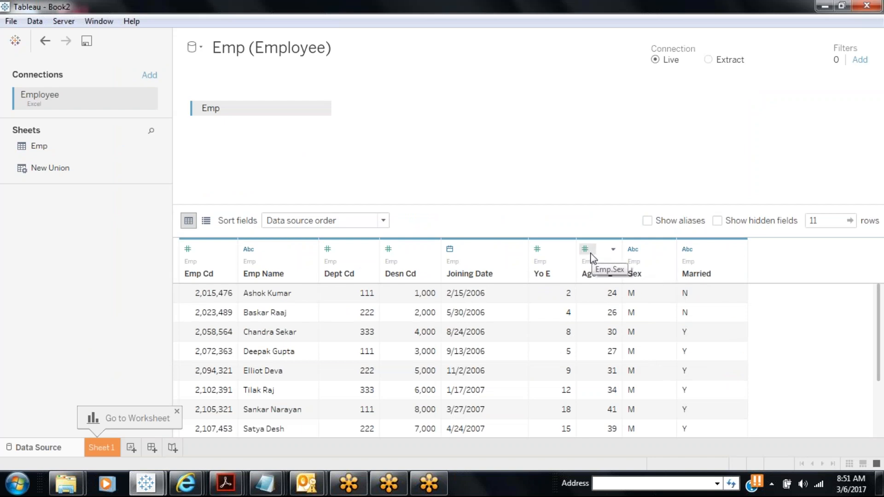
# Step: On Sheet 1, place Emp Name on Rows and show Age as text for each employee
pyautogui.click(105, 447)
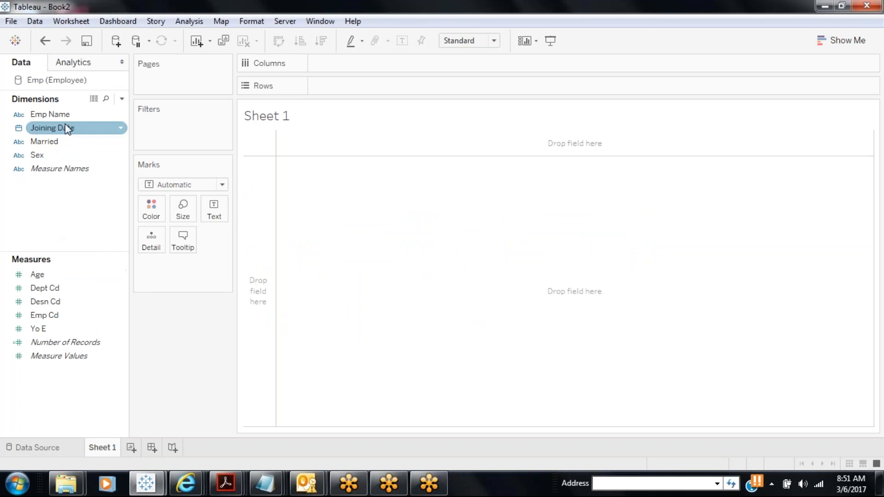
pyautogui.moveTo(50, 114)
pyautogui.mouseDown()
pyautogui.moveTo(332, 92)
pyautogui.moveTo(322, 86)
pyautogui.mouseUp()
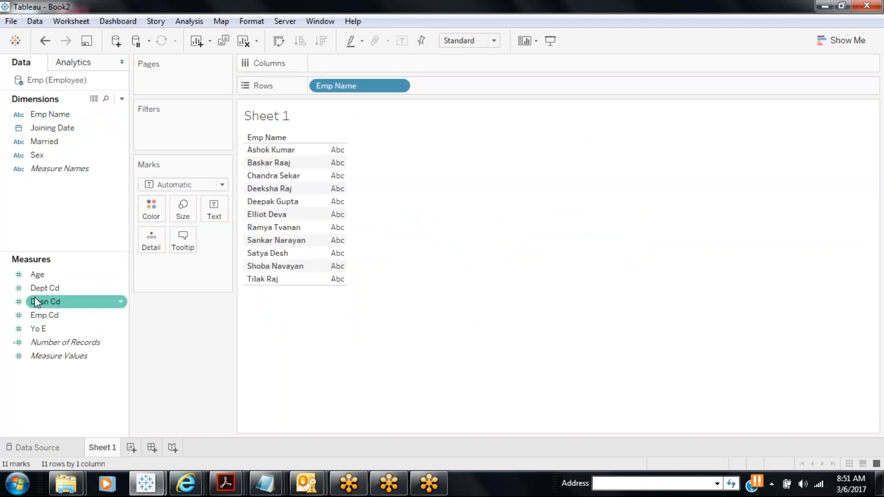
pyautogui.moveTo(37, 275); pyautogui.dragTo(341, 196)
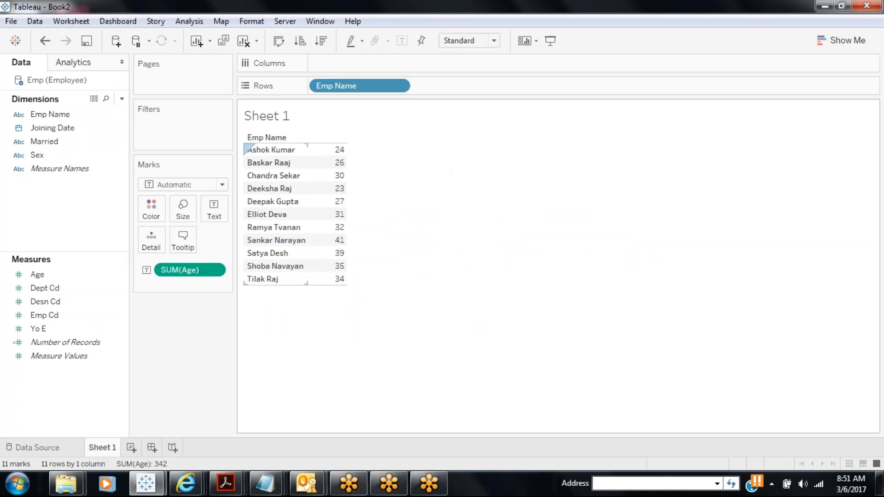
pyautogui.moveTo(333, 165)
pyautogui.moveTo(335, 183)
# Step: Start creating bins from the Age measure and name the new field Age Range
pyautogui.rightClick(100, 275)
pyautogui.moveTo(183, 103)
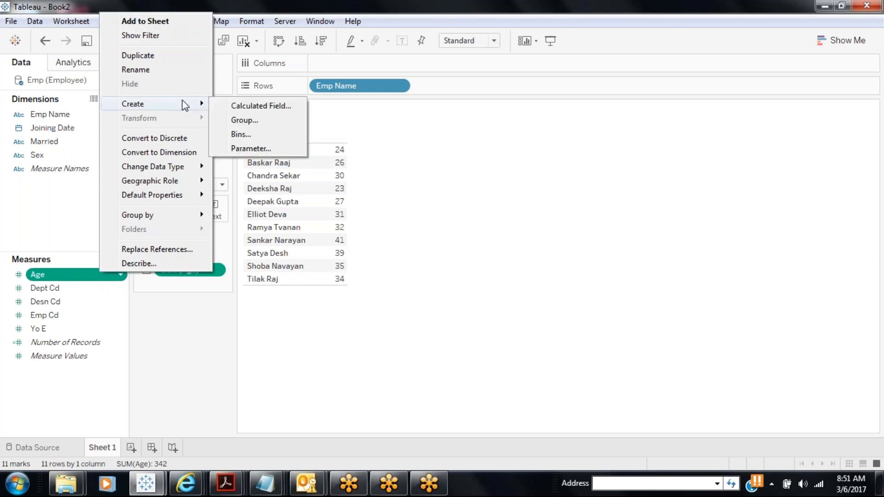
pyautogui.click(251, 133)
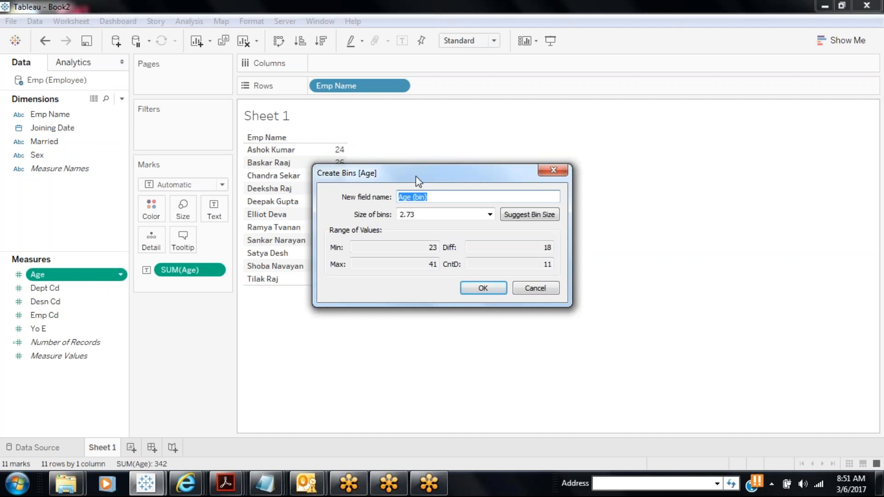
pyautogui.moveTo(428, 198); pyautogui.dragTo(389, 205)
pyautogui.write('Age Range')
# Step: Review the minimum and maximum age values, set the bin size to 10, and create the bin field
pyautogui.doubleClick(432, 249)
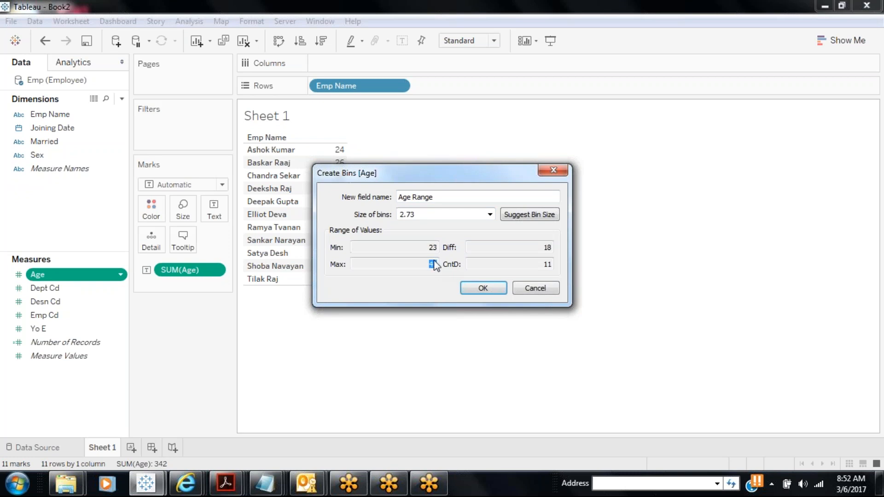
pyautogui.click(542, 252)
pyautogui.click(368, 251)
pyautogui.click(368, 259)
pyautogui.click(368, 247)
pyautogui.click(364, 261)
pyautogui.click(398, 215)
pyautogui.write('10')
pyautogui.click(446, 197)
pyautogui.click(483, 288)
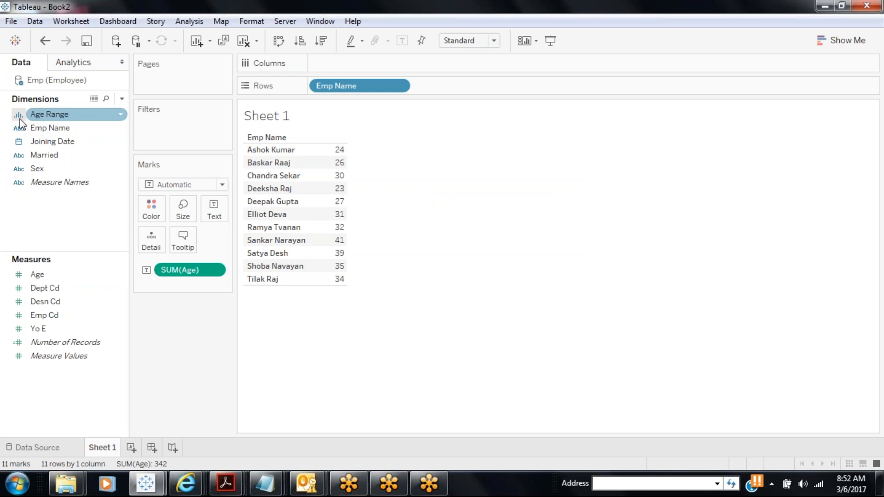
# Step: Add a new worksheet and place Age Range on Rows
pyautogui.click(131, 448)
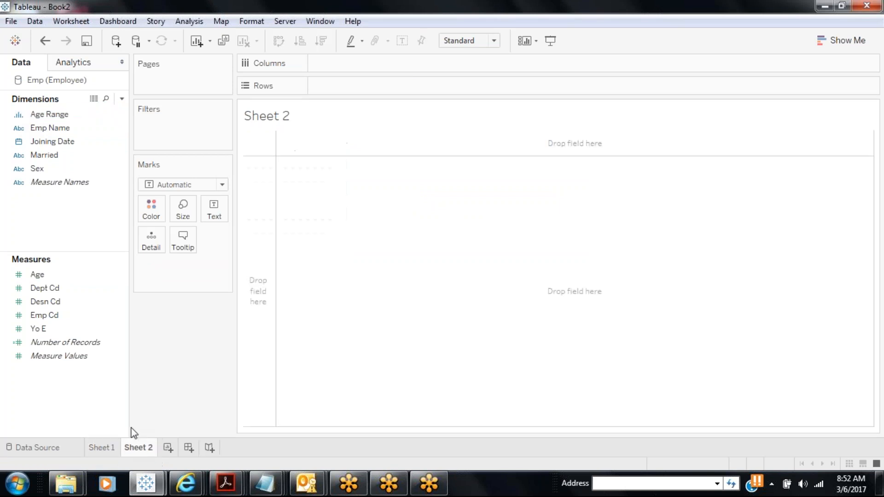
pyautogui.moveTo(69, 115); pyautogui.dragTo(355, 87)
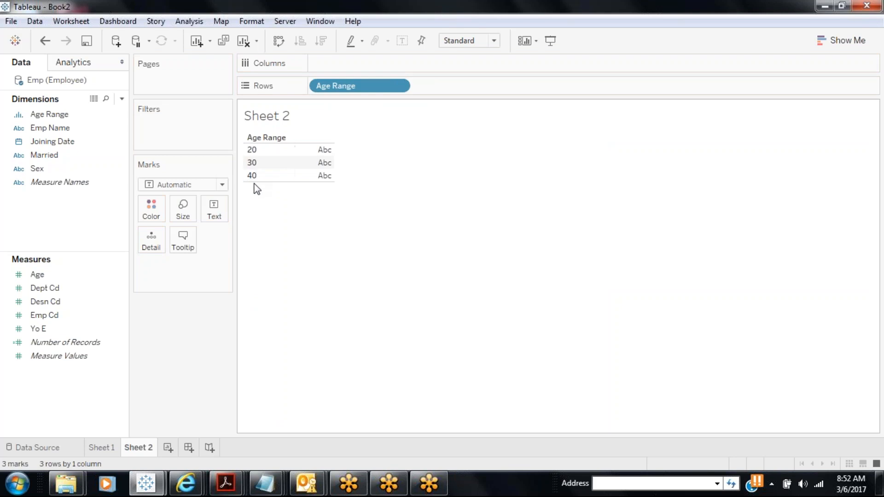
pyautogui.moveTo(254, 186); pyautogui.dragTo(247, 148)
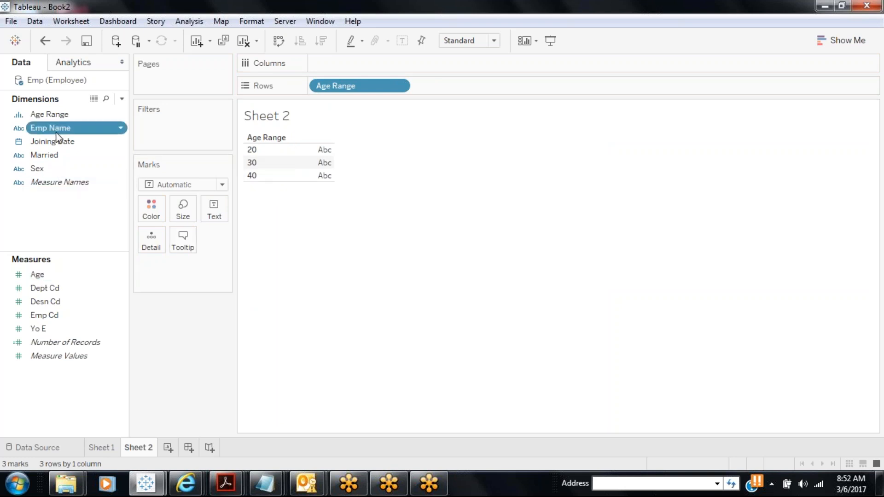
# Step: Add Emp Name to Rows after Age Range, show Age as text, and check the ages in each range
pyautogui.moveTo(56, 138); pyautogui.dragTo(438, 85)
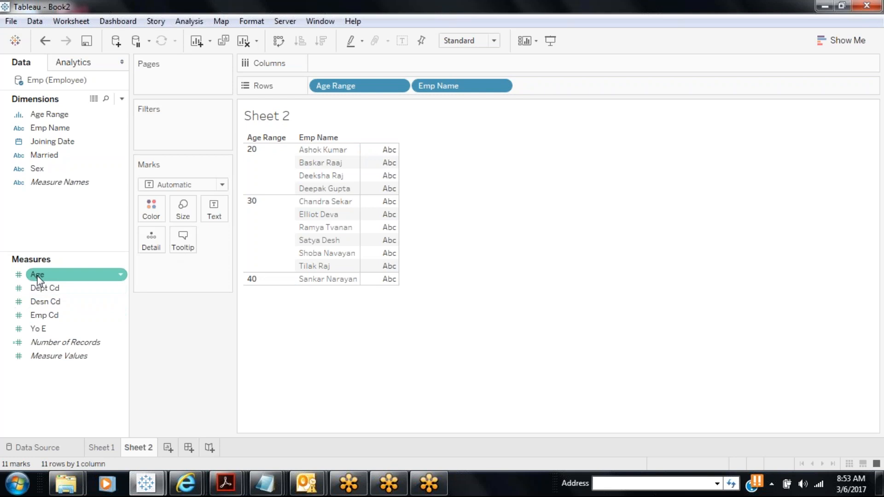
pyautogui.moveTo(37, 275); pyautogui.dragTo(215, 210)
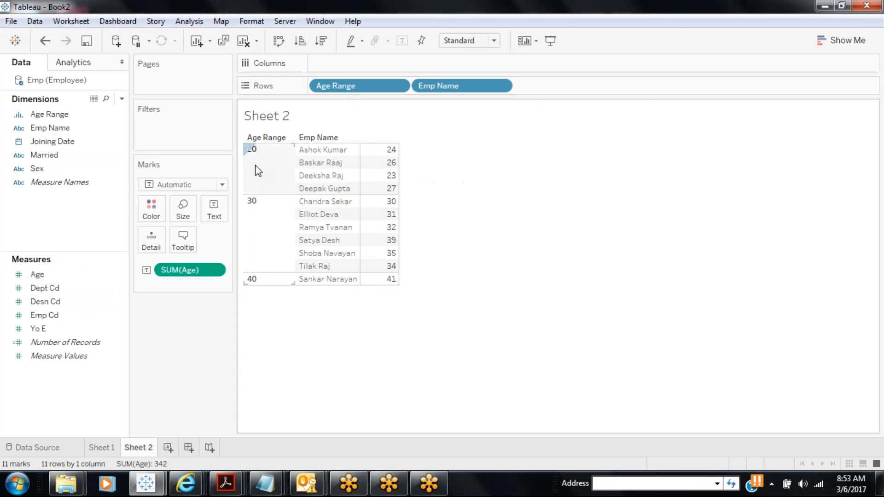
pyautogui.moveTo(391, 164)
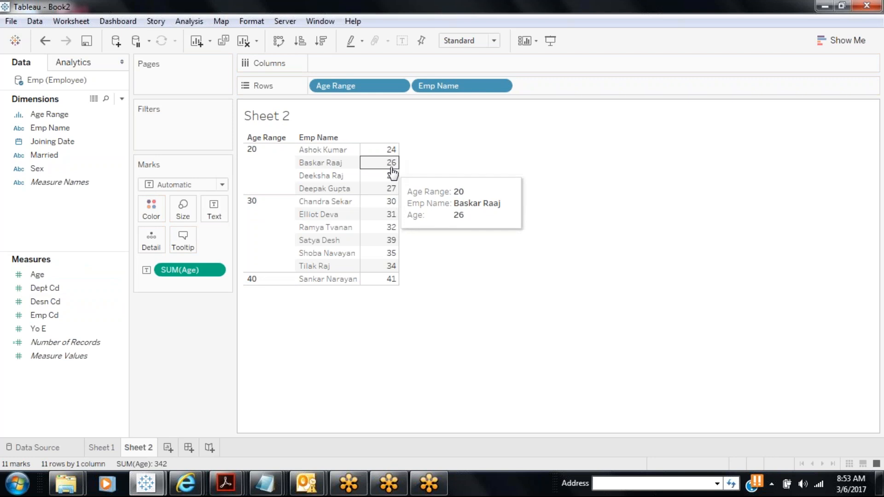
pyautogui.moveTo(393, 196)
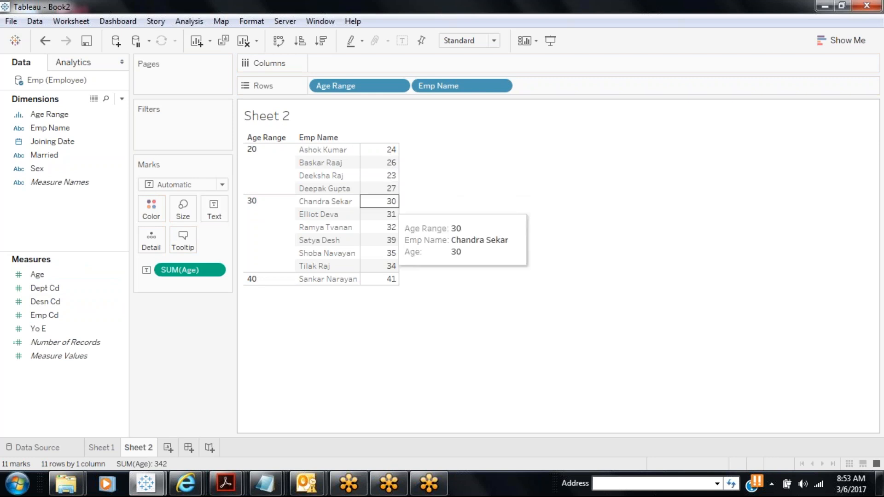
pyautogui.moveTo(399, 234)
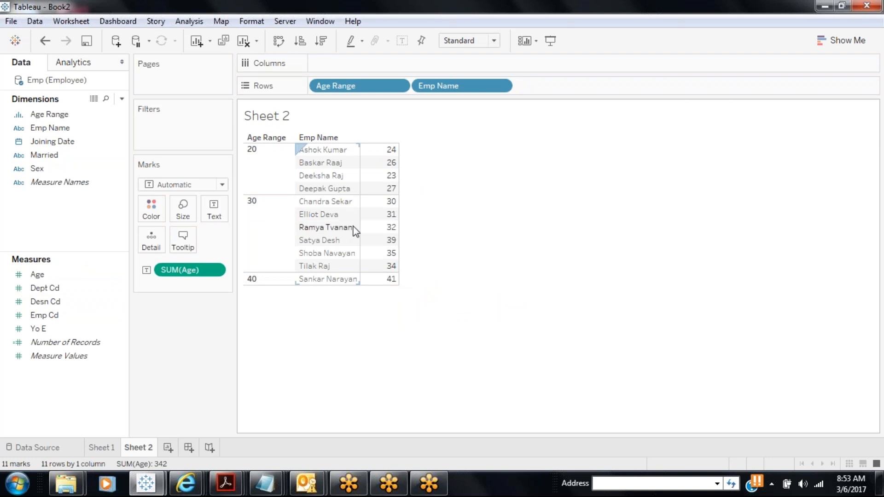
pyautogui.moveTo(392, 281)
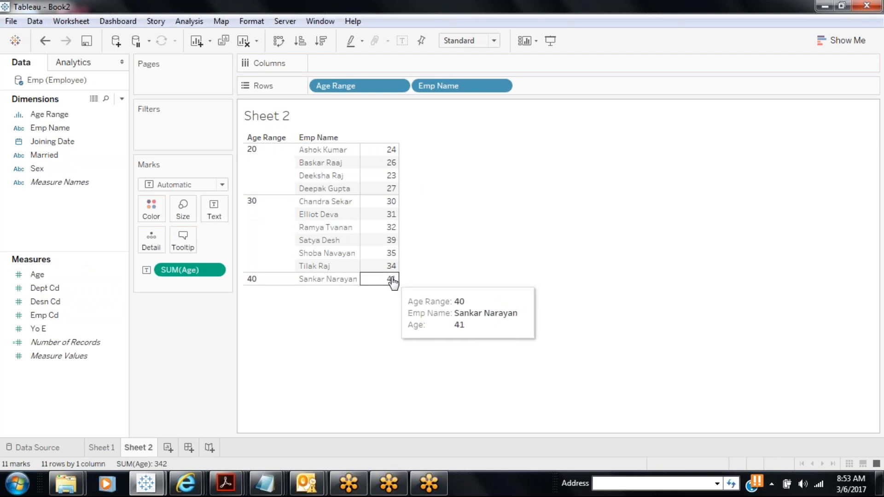
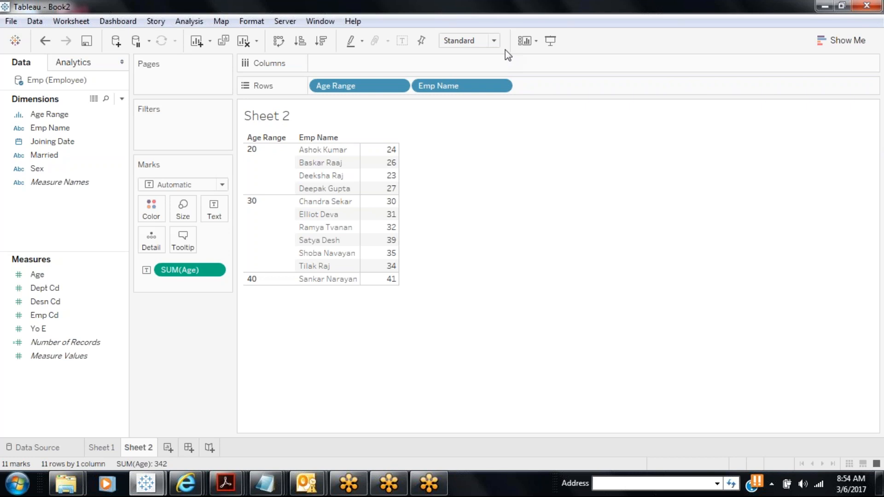
# Step: Save the workbook as Sample10_2 in the Tableau 8AM folder
pyautogui.click(87, 40)
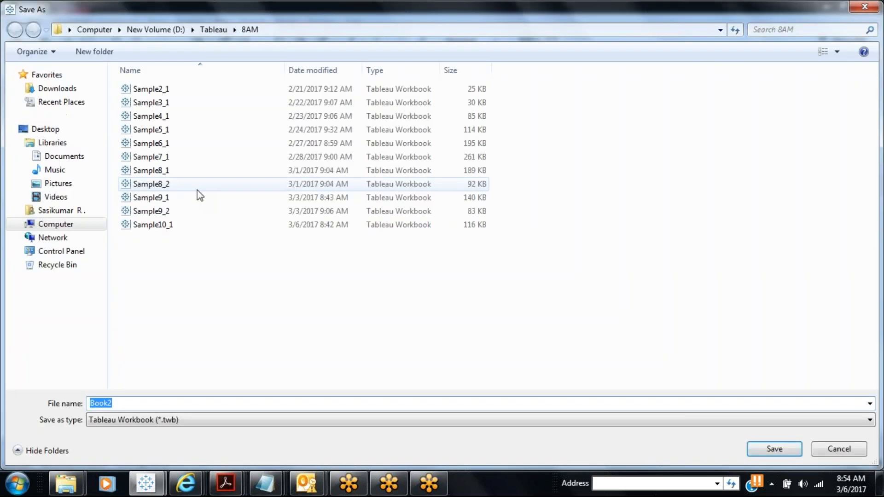
pyautogui.write('Sample10')
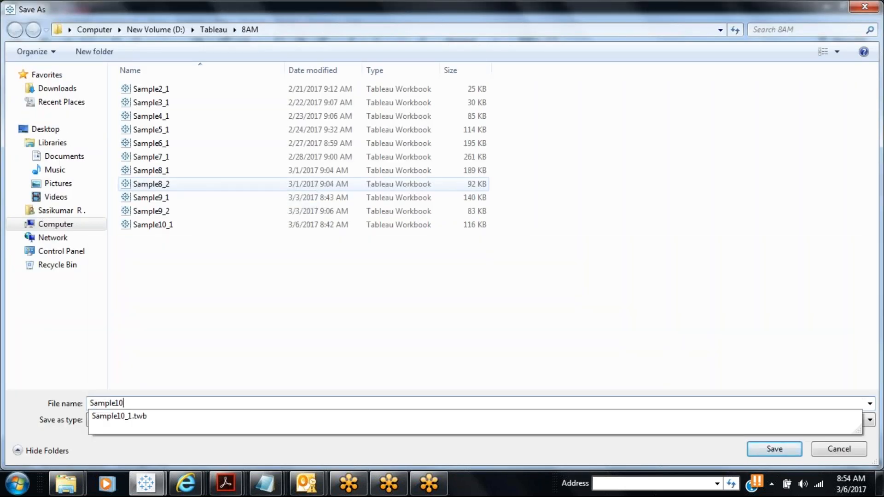
pyautogui.press('Return')
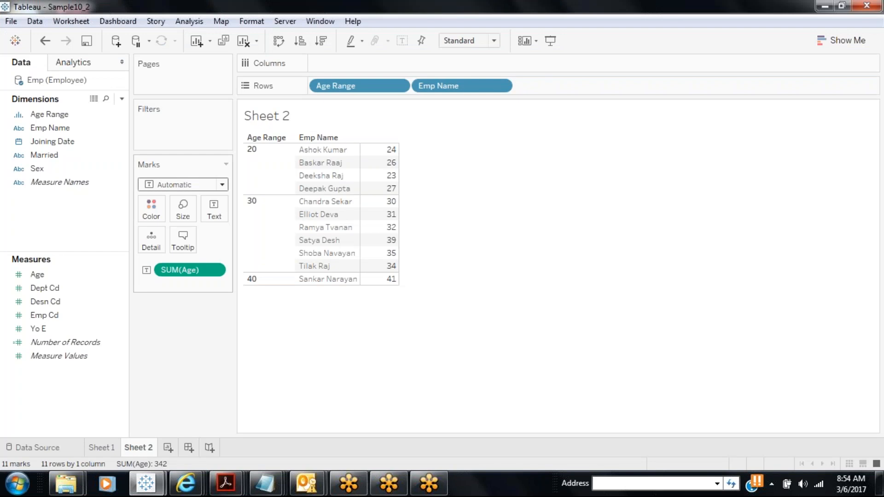
# Step: Start another Tableau session from the desktop and connect it to the SalesRep Excel workbook in C:\QV\InputData
pyautogui.click(824, 6)
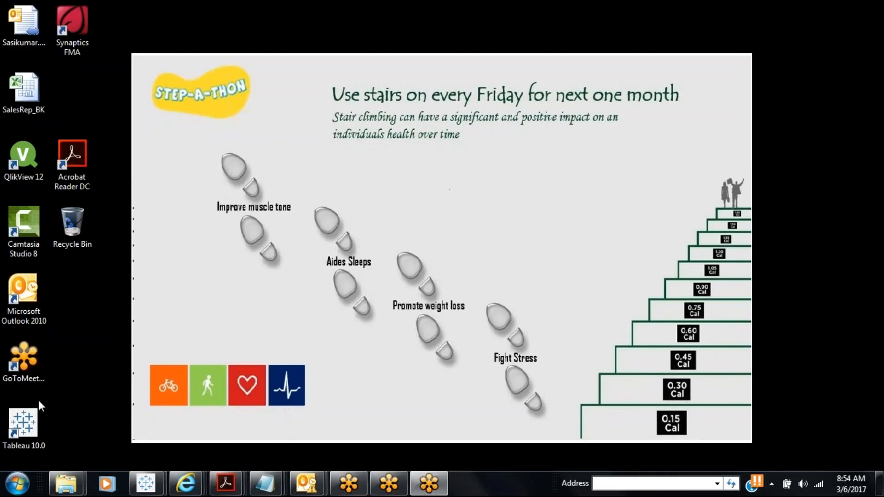
pyautogui.click(31, 409)
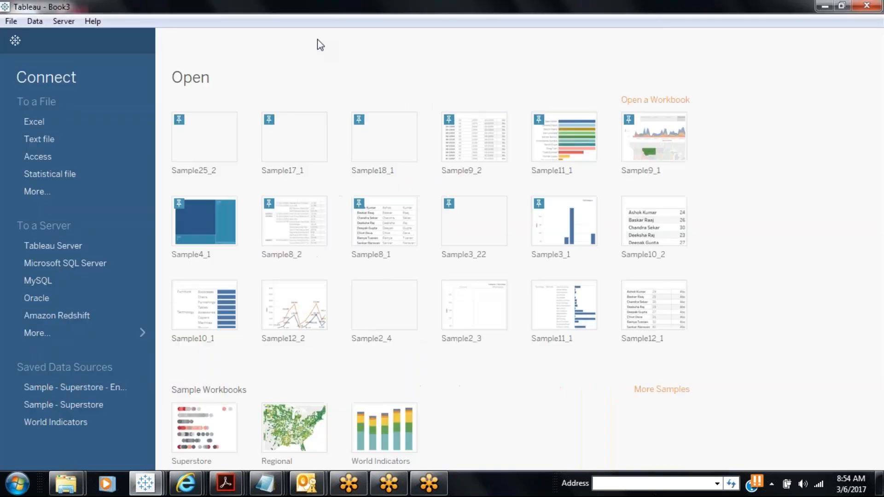
pyautogui.click(35, 126)
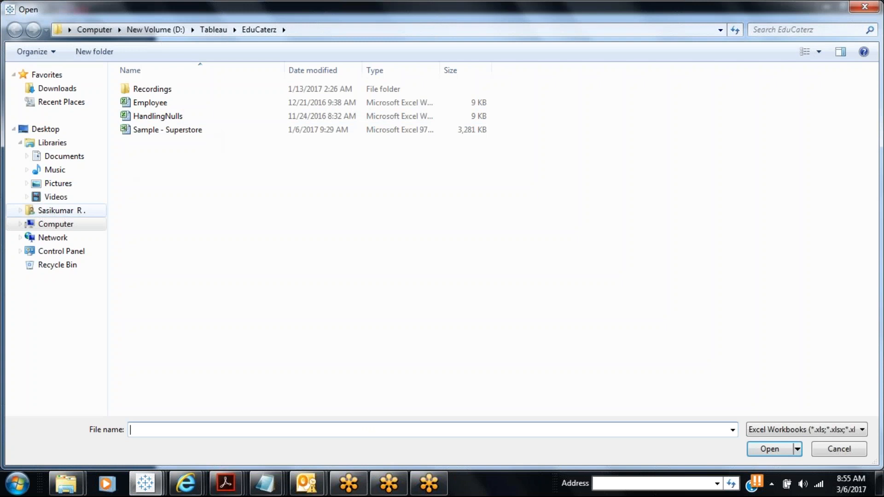
pyautogui.click(64, 226)
pyautogui.doubleClick(188, 103)
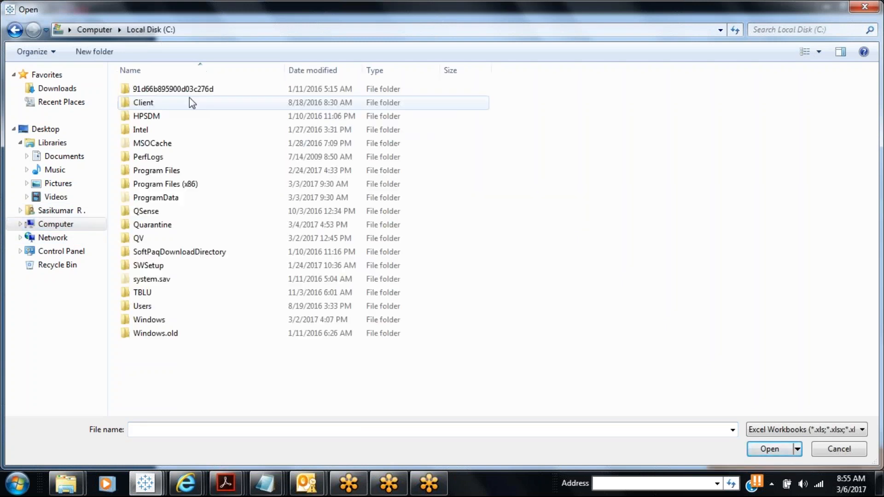
pyautogui.doubleClick(138, 239)
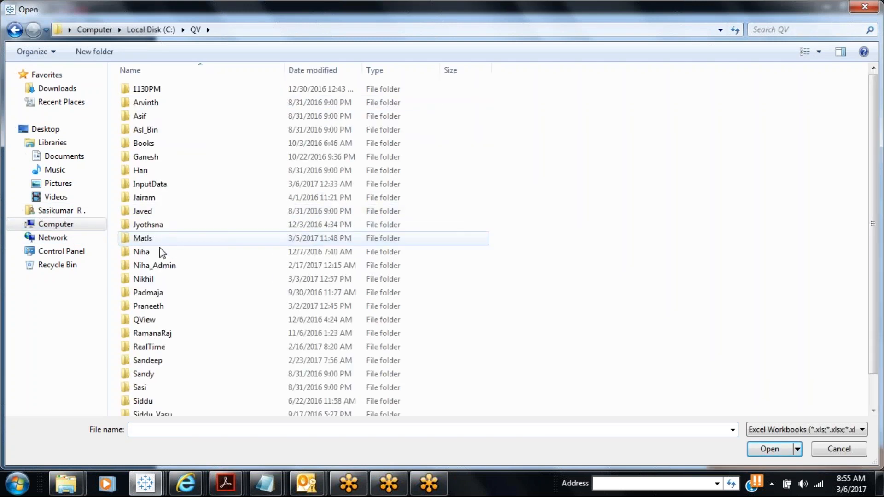
pyautogui.doubleClick(152, 185)
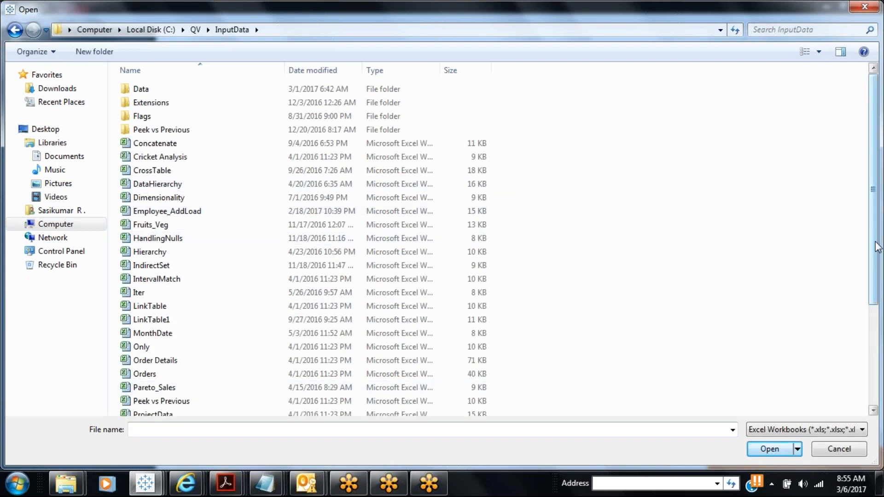
pyautogui.scroll(-3, 873, 258)
pyautogui.moveTo(873, 272); pyautogui.dragTo(874, 281)
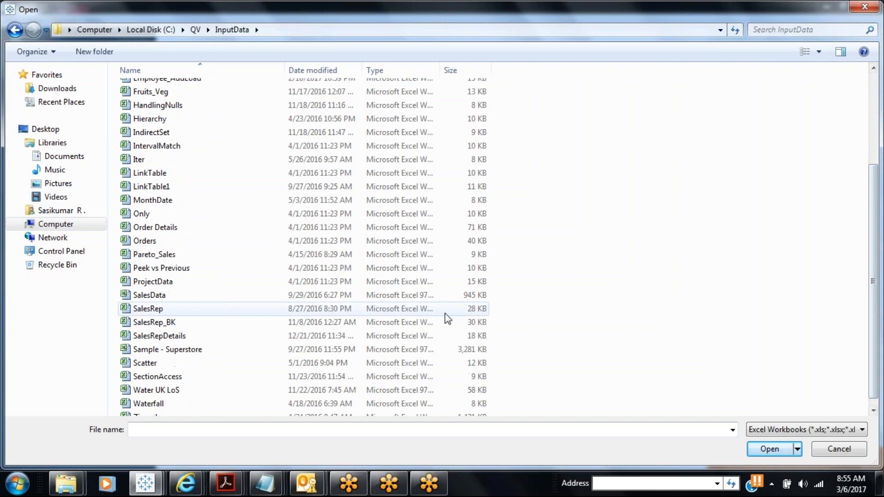
pyautogui.doubleClick(154, 309)
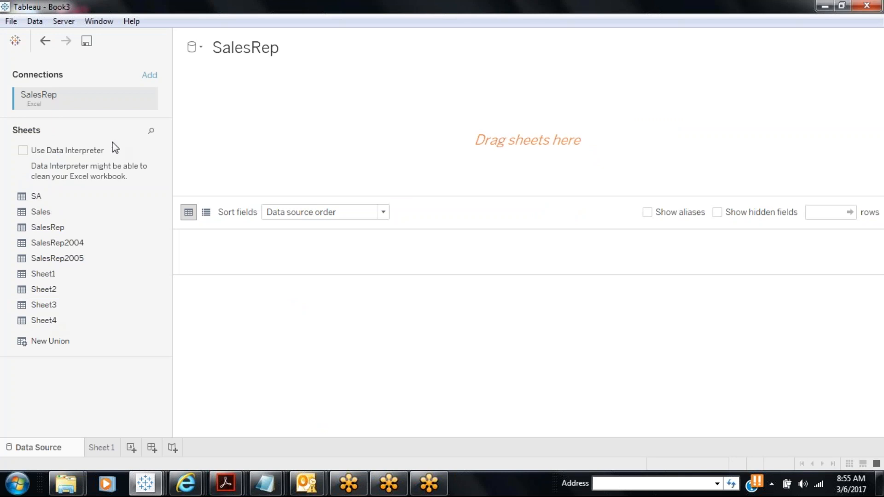
# Step: Edit the connection to use the SalesRepDetails workbook instead, and add its Sheet8 to the data source
pyautogui.click(147, 99)
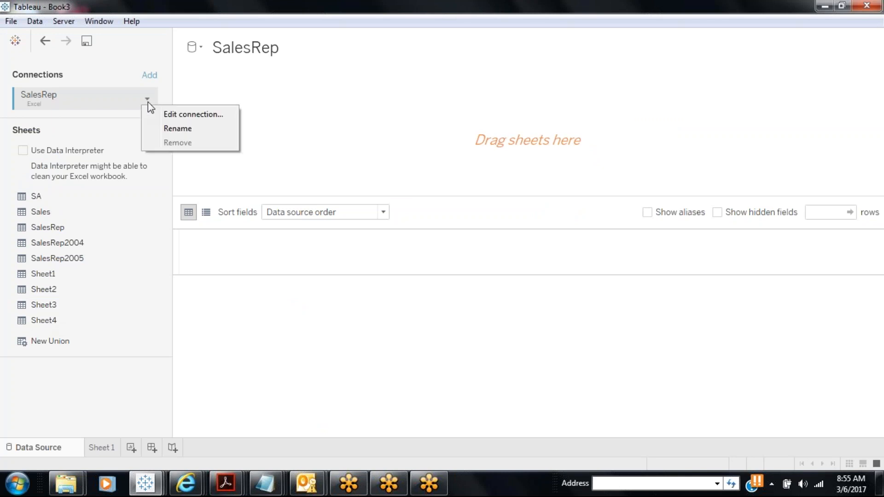
pyautogui.click(155, 114)
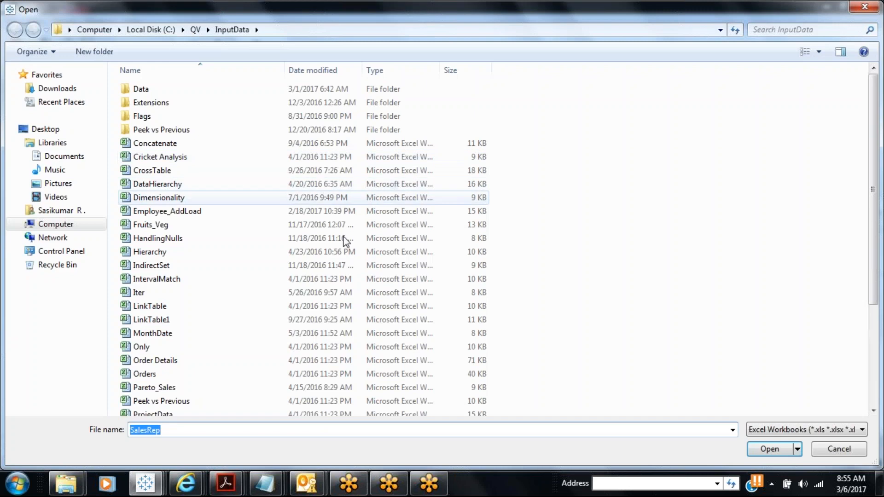
pyautogui.moveTo(877, 256); pyautogui.dragTo(877, 353)
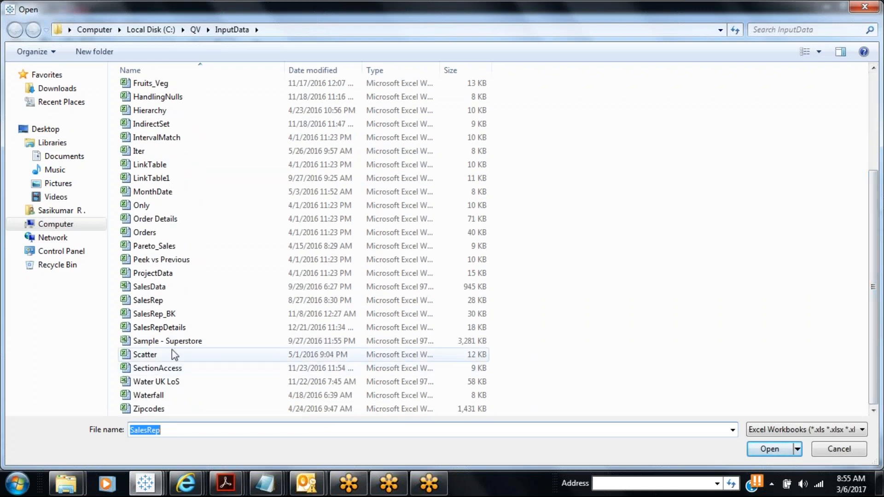
pyautogui.doubleClick(162, 326)
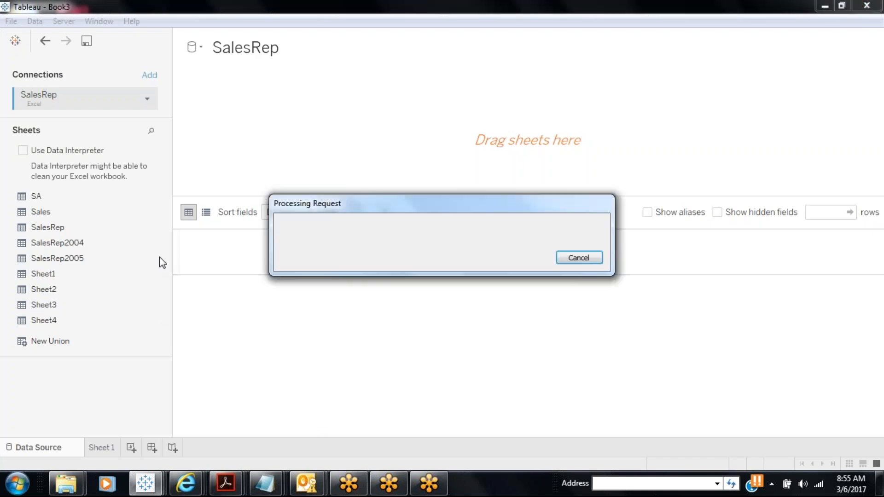
pyautogui.moveTo(76, 308); pyautogui.dragTo(332, 143)
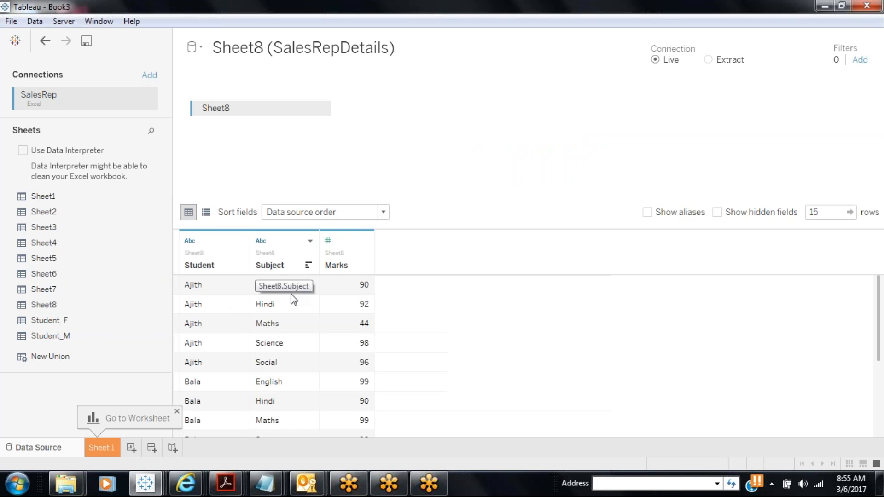
# Step: On Sheet 1, place Student on Rows and show the Marks total as text for each student
pyautogui.click(109, 443)
pyautogui.click(44, 129)
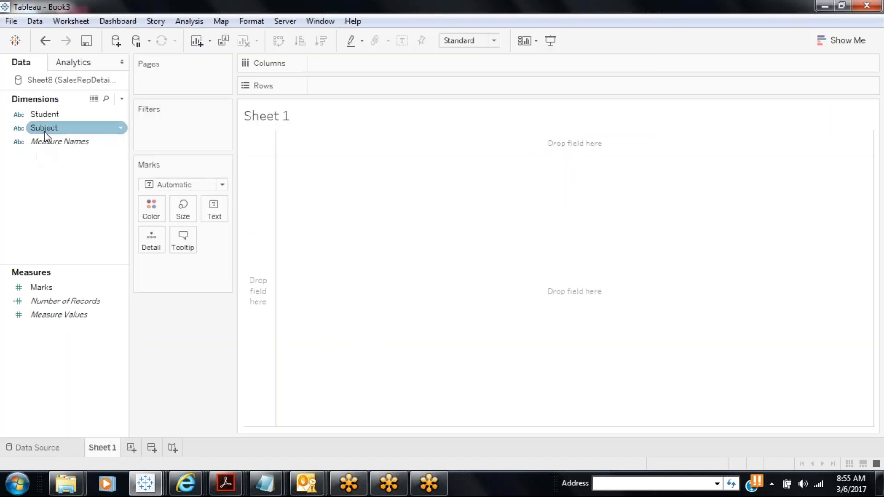
pyautogui.moveTo(44, 115); pyautogui.dragTo(357, 89)
pyautogui.moveTo(42, 287); pyautogui.dragTo(230, 209)
pyautogui.moveTo(42, 288); pyautogui.dragTo(222, 216)
pyautogui.moveTo(41, 288); pyautogui.dragTo(222, 209)
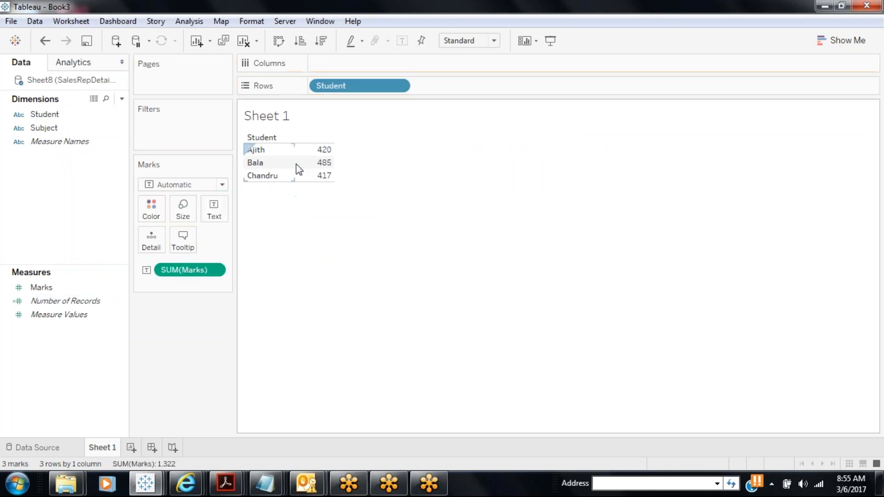
# Step: Break the marks down by subject by adding Subject after Student on Rows
pyautogui.moveTo(317, 165)
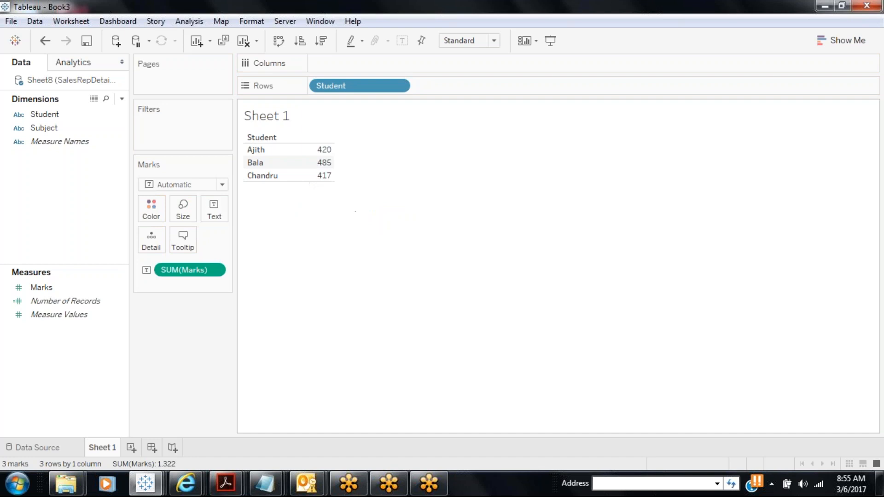
pyautogui.moveTo(44, 135); pyautogui.dragTo(435, 87)
pyautogui.moveTo(351, 159)
pyautogui.moveTo(362, 222)
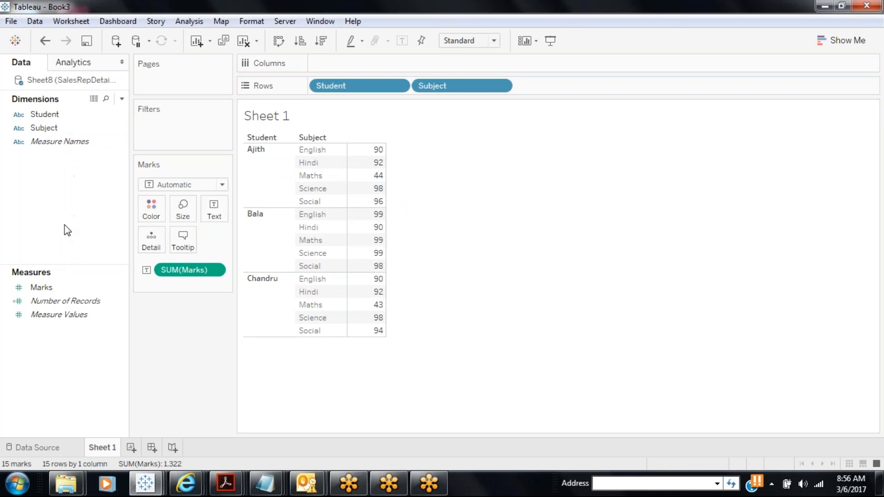
# Step: Create bins from the Marks measure, naming the field Marks Range and setting the bin size to 10
pyautogui.rightClick(69, 288)
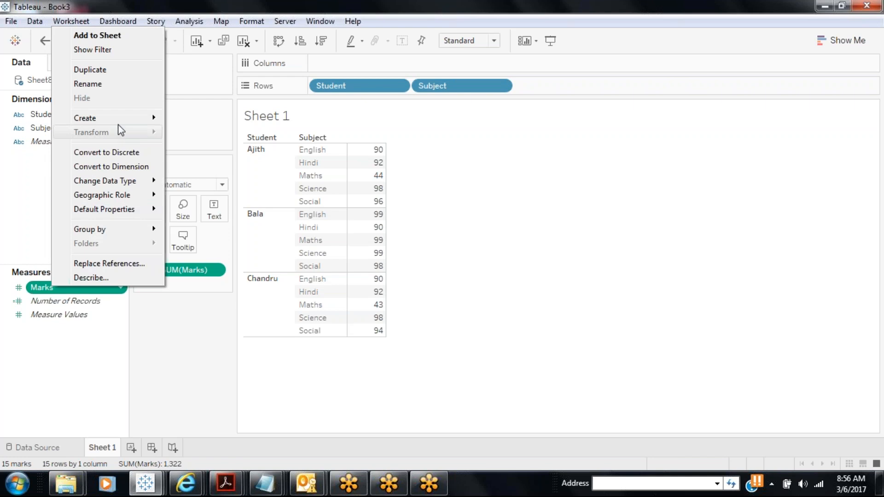
pyautogui.moveTo(119, 121)
pyautogui.click(191, 149)
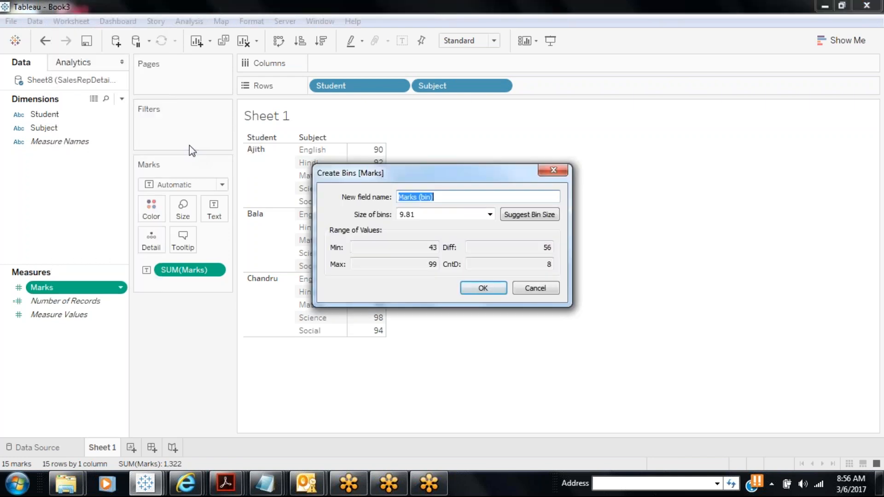
pyautogui.write('Maks')
pyautogui.press('BackSpace')
pyautogui.press('BackSpace')
pyautogui.write('rsk')
pyautogui.press('BackSpace')
pyautogui.press('BackSpace')
pyautogui.write('ks Range')
pyautogui.press('Tab')
pyautogui.write('10')
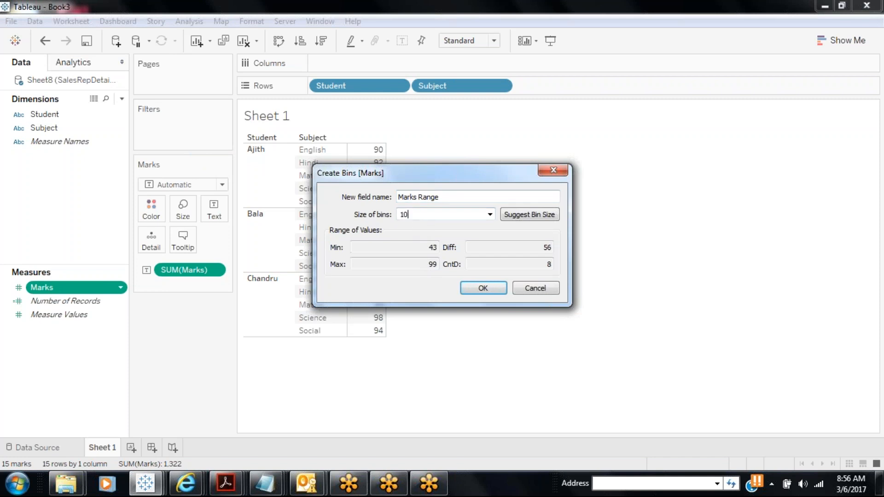
pyautogui.click(483, 288)
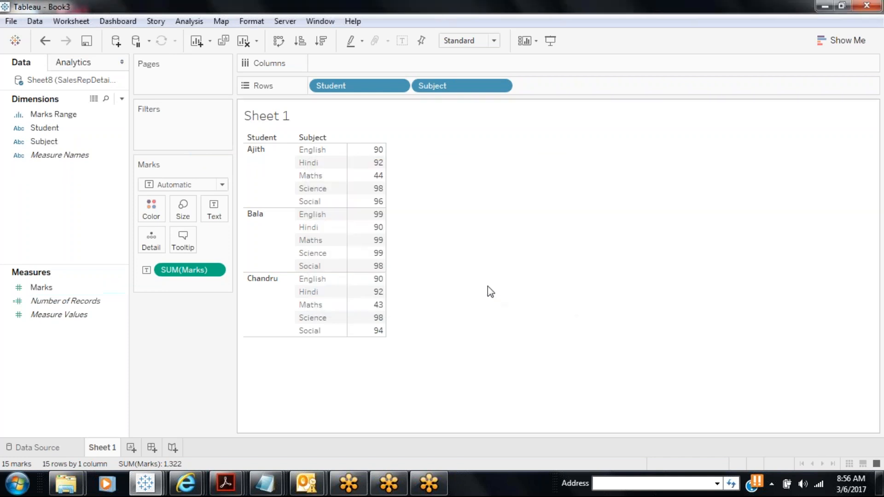
# Step: Try Marks Range ahead of Student on the Rows of Sheet 1, and remove it again
pyautogui.click(72, 116)
pyautogui.moveTo(71, 116); pyautogui.dragTo(313, 85)
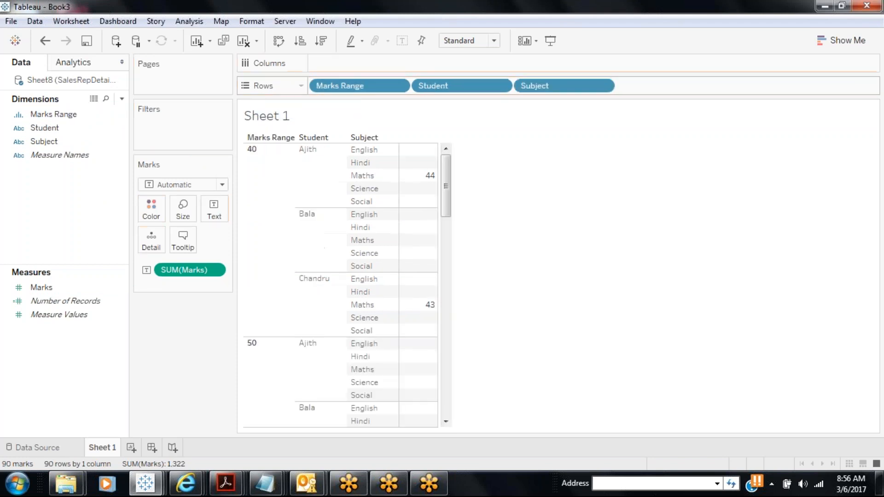
pyautogui.click(264, 186)
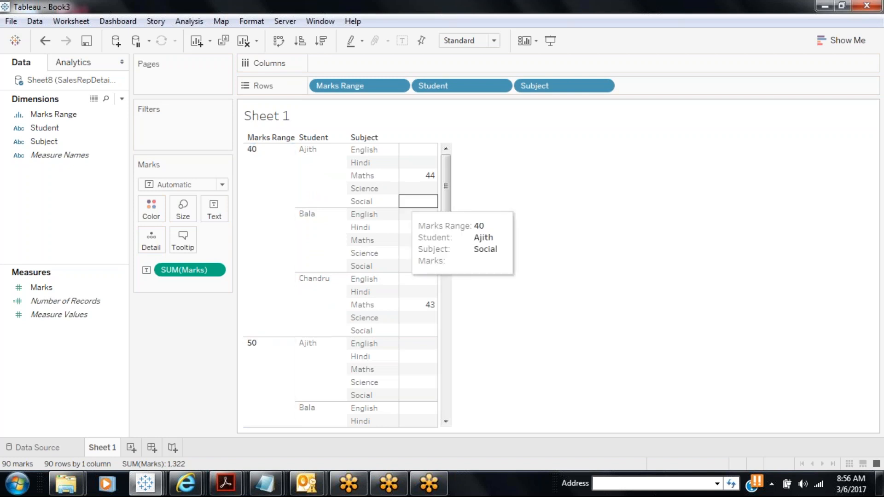
pyautogui.moveTo(383, 86); pyautogui.dragTo(197, 375)
# Step: Add a new worksheet with Marks Range and Subject on Rows and the Marks total shown as text
pyautogui.click(131, 448)
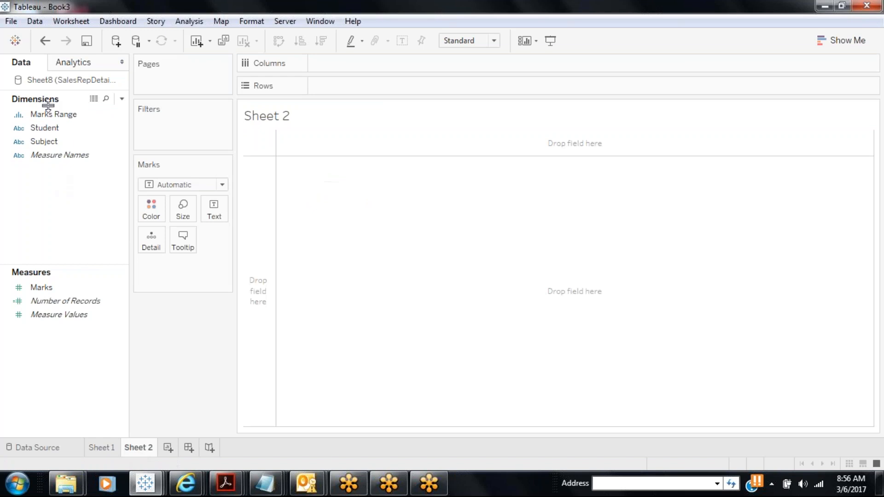
pyautogui.moveTo(46, 114); pyautogui.dragTo(340, 90)
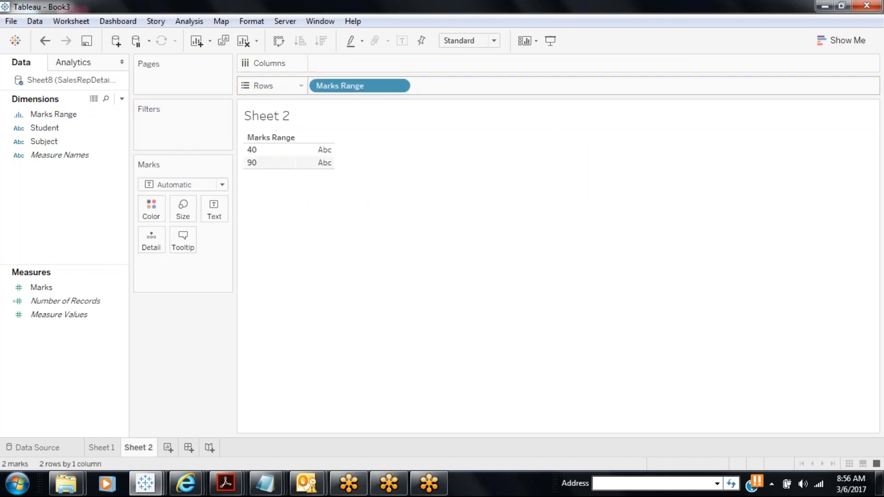
pyautogui.moveTo(60, 137); pyautogui.dragTo(456, 83)
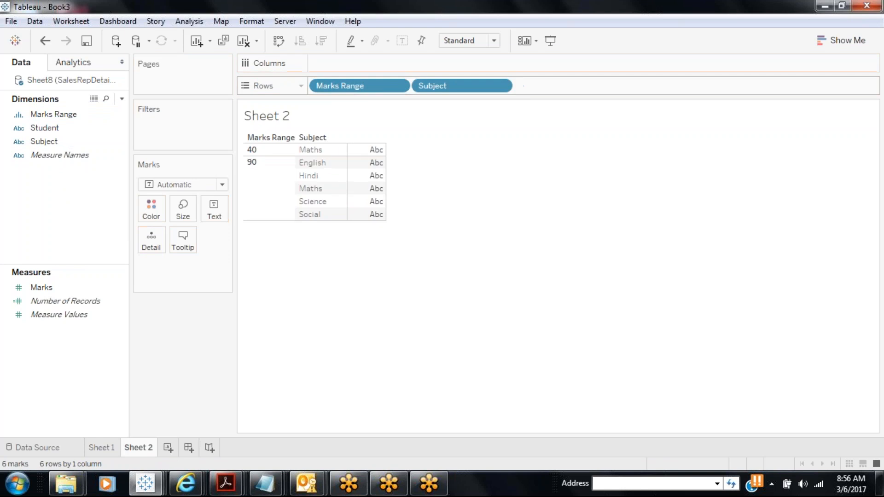
pyautogui.moveTo(40, 288); pyautogui.dragTo(213, 213)
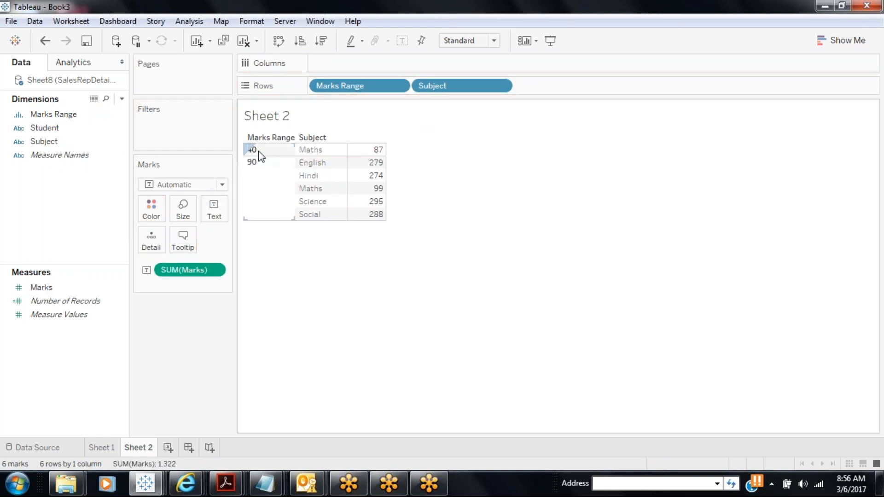
# Step: Remove the Marks total, insert Student between Marks Range and Subject on Rows, and show the Marks total as text again
pyautogui.moveTo(192, 271); pyautogui.dragTo(189, 391)
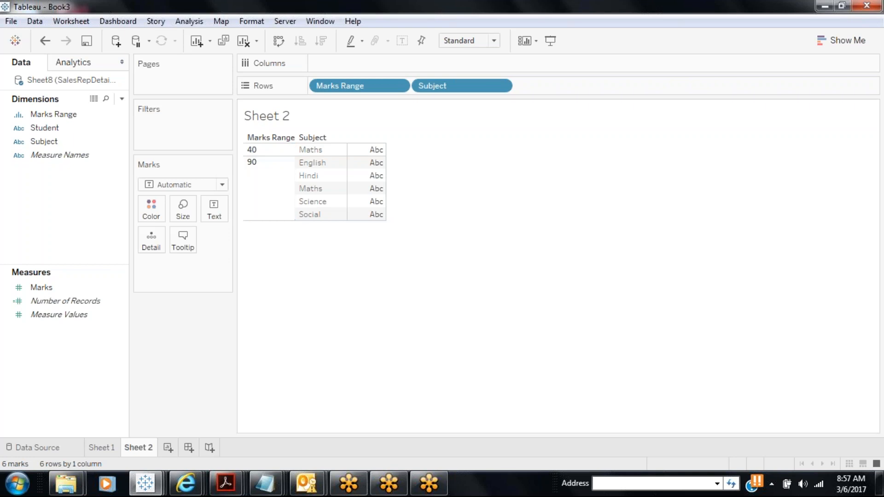
pyautogui.moveTo(67, 127); pyautogui.dragTo(421, 87)
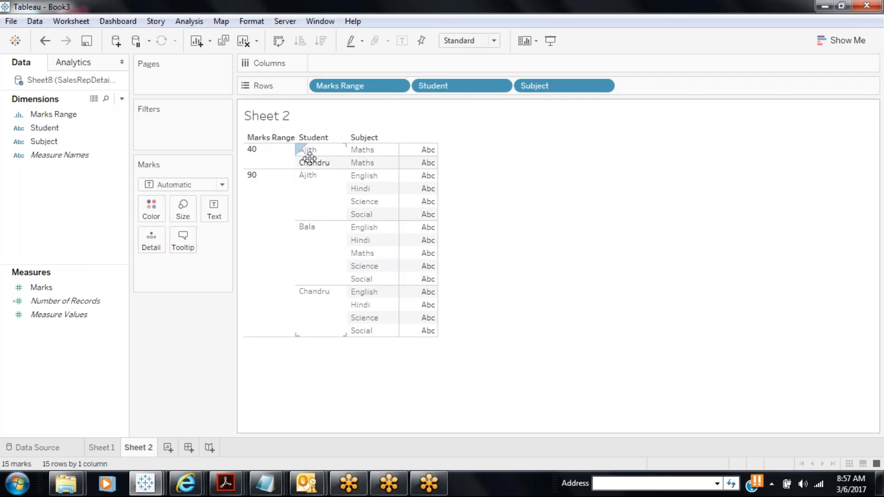
pyautogui.click(50, 289)
pyautogui.moveTo(51, 293); pyautogui.dragTo(221, 213)
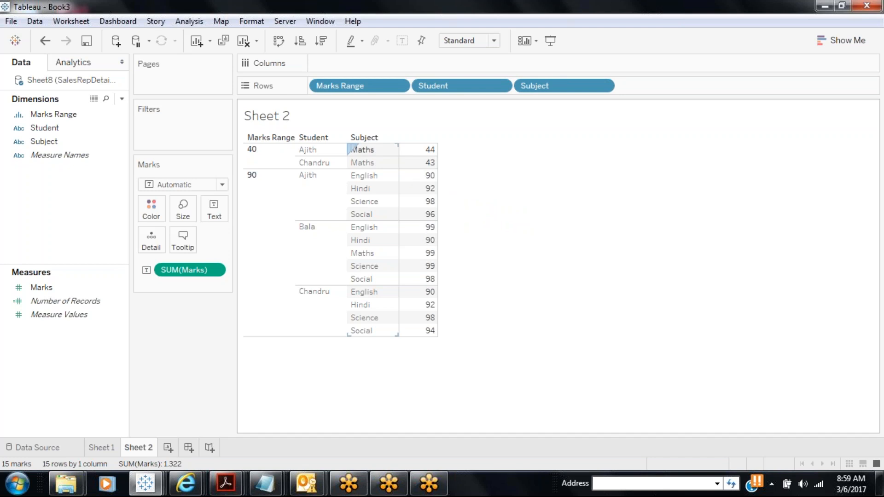
# Step: Start a new calculated field and enter the formula Sum(Marks)
pyautogui.click(121, 99)
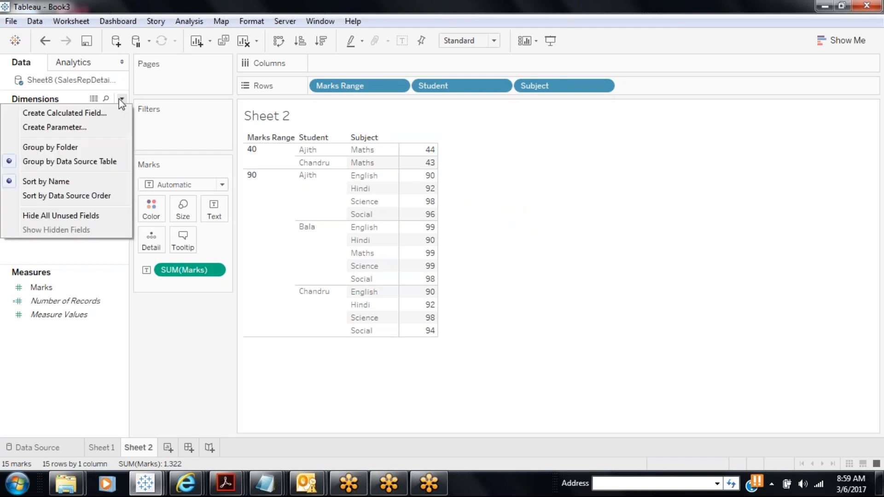
pyautogui.click(104, 118)
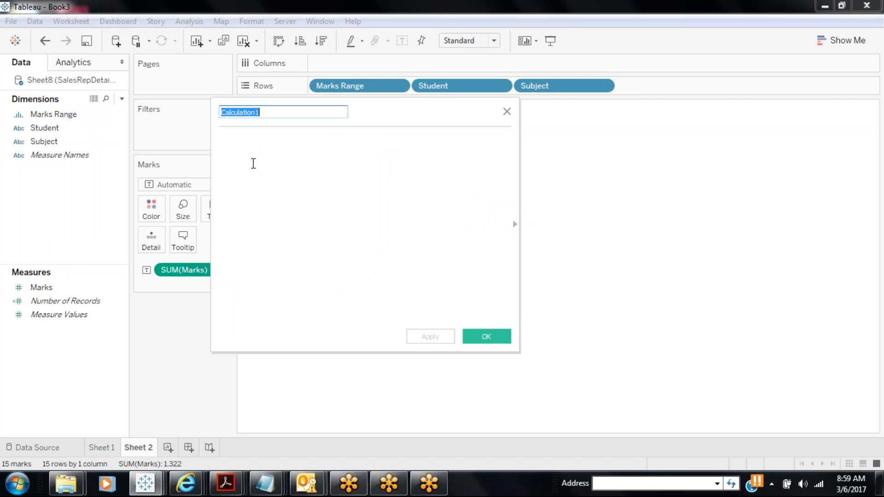
pyautogui.click(252, 159)
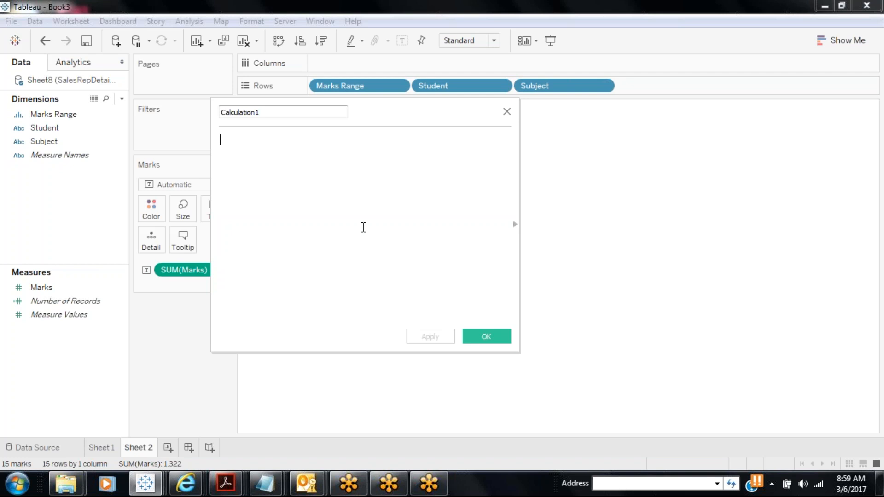
pyautogui.write('Marks')
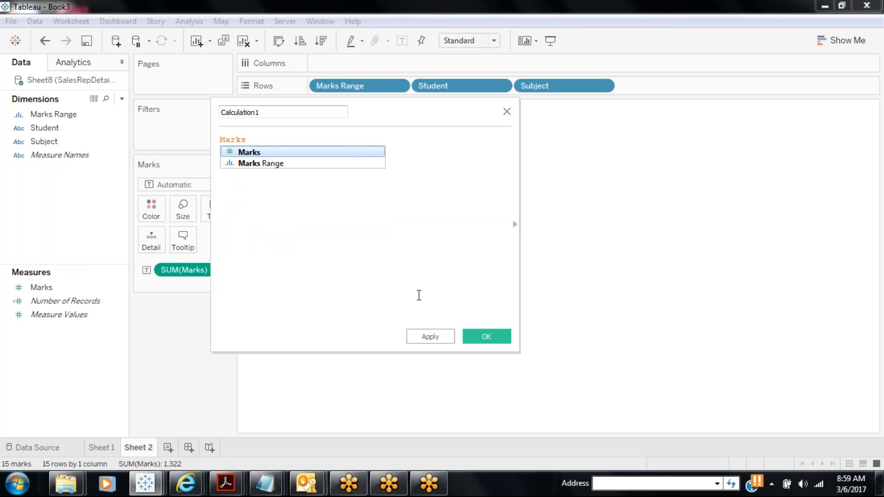
pyautogui.click(361, 290)
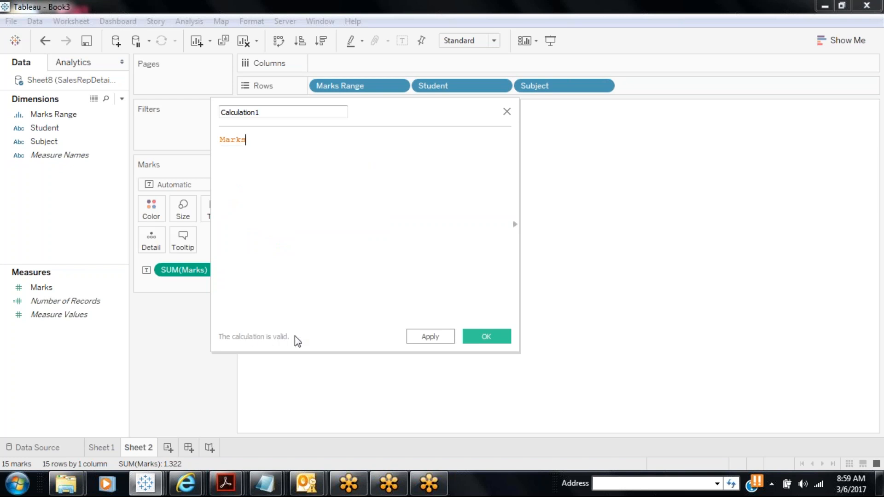
pyautogui.click(224, 140)
pyautogui.write('Sum')
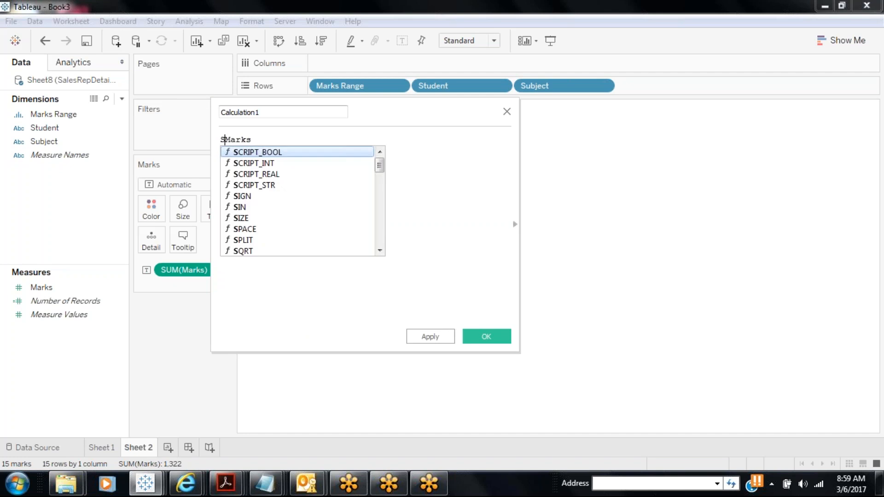
pyautogui.write('(')
pyautogui.press('End')
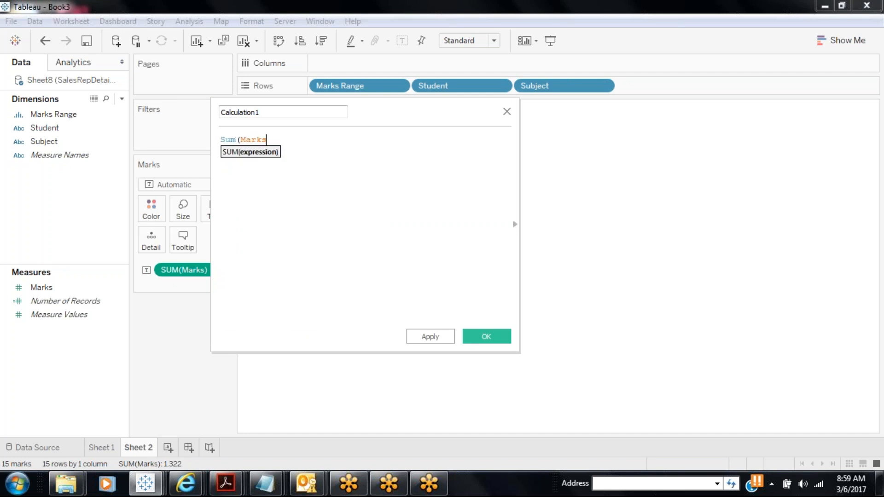
pyautogui.write(')')
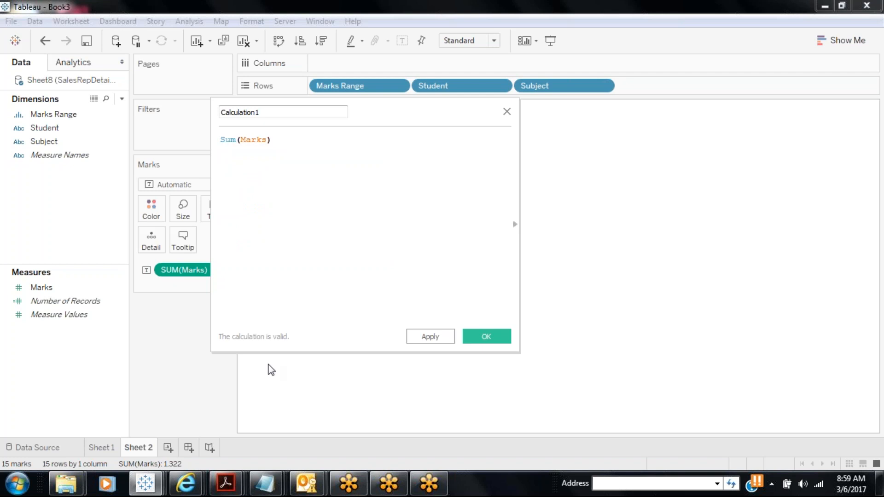
# Step: Test the formula with the undefined field Marks1, view the error details, and restore the field to Marks
pyautogui.click(268, 140)
pyautogui.write('1')
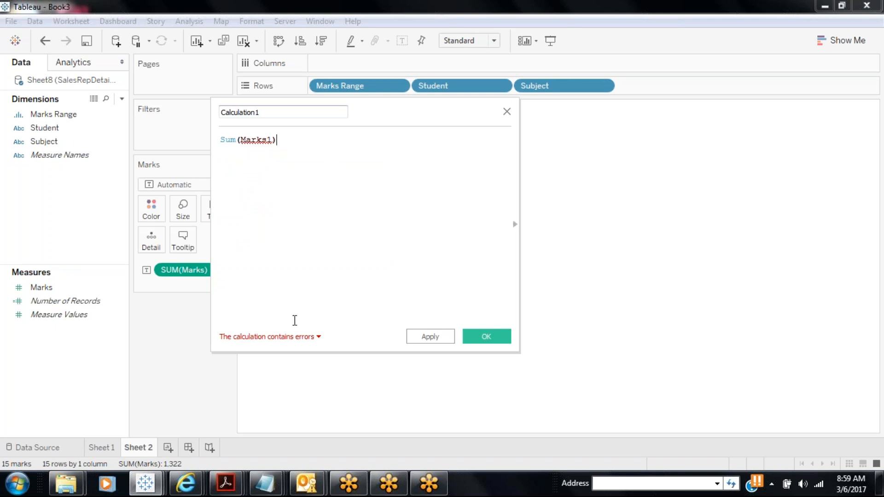
pyautogui.click(297, 338)
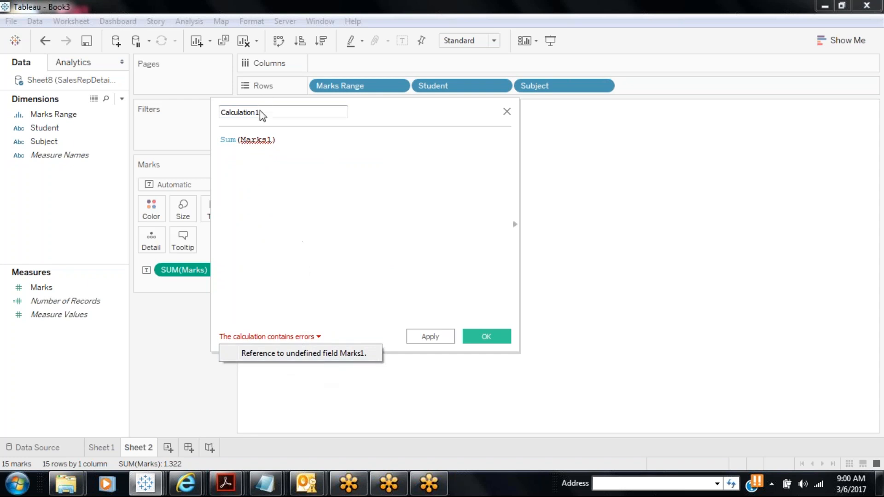
pyautogui.click(272, 140)
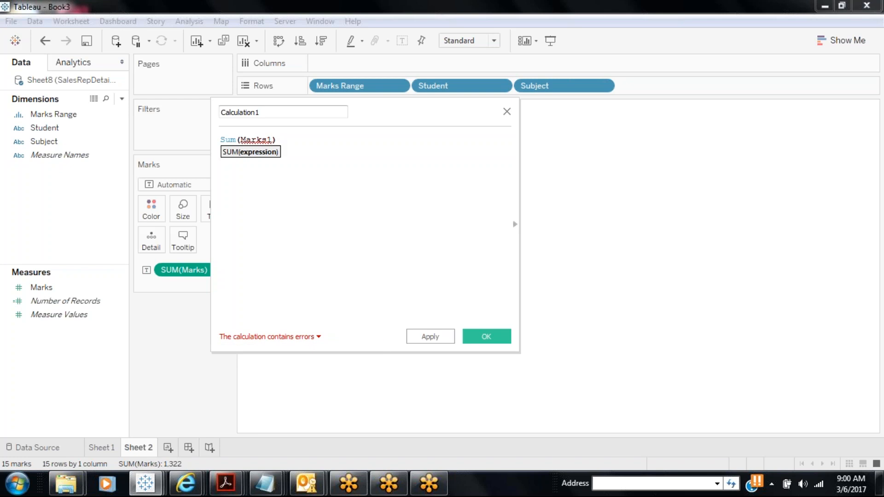
pyautogui.press('BackSpace')
# Step: Test the formula with the misspelled function Summ, view the error details, and correct it back to Sum
pyautogui.click(238, 139)
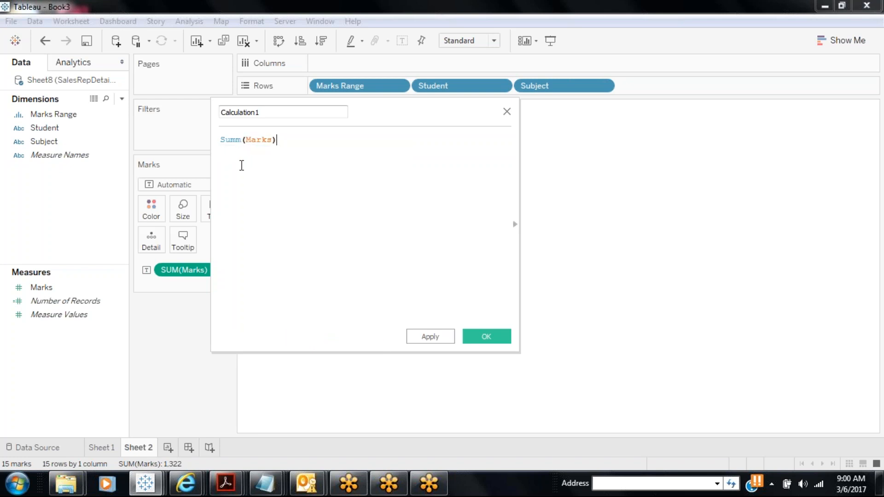
pyautogui.write('m')
pyautogui.click(276, 337)
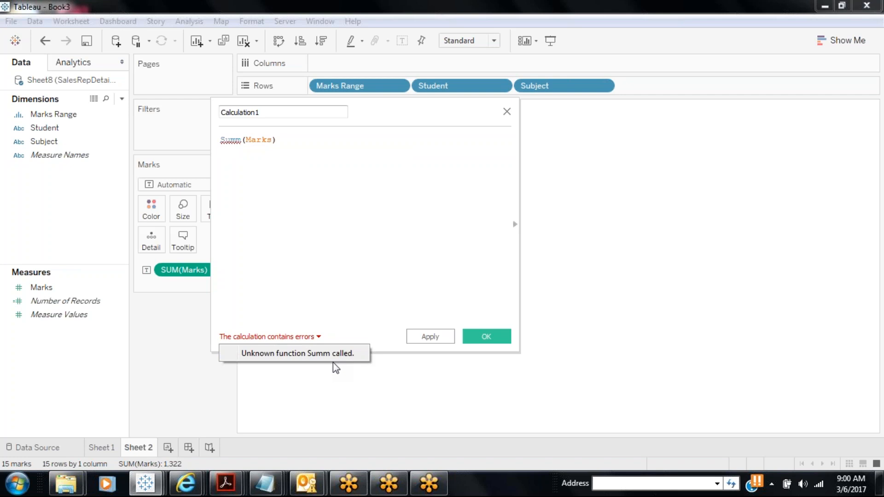
pyautogui.click(242, 140)
pyautogui.press('BackSpace')
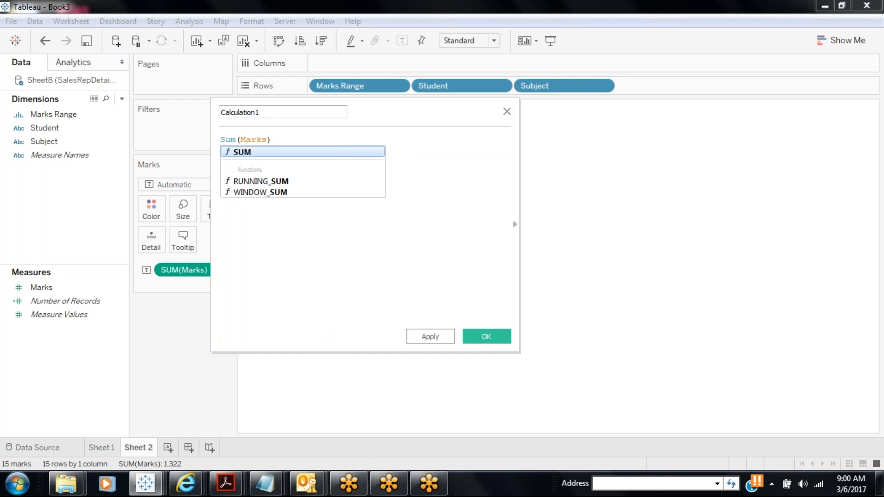
pyautogui.click(316, 280)
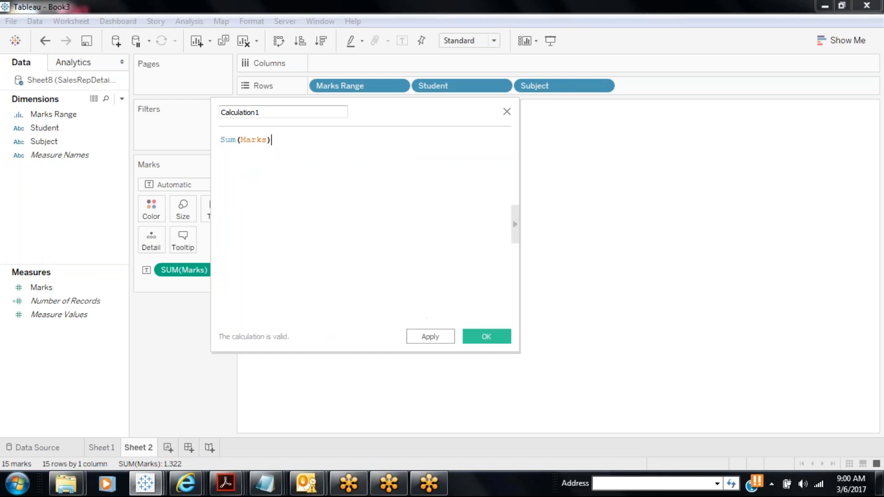
# Step: Expand the function reference, check the category choices, search for "loo", and view the LOOKUP function's description
pyautogui.click(516, 226)
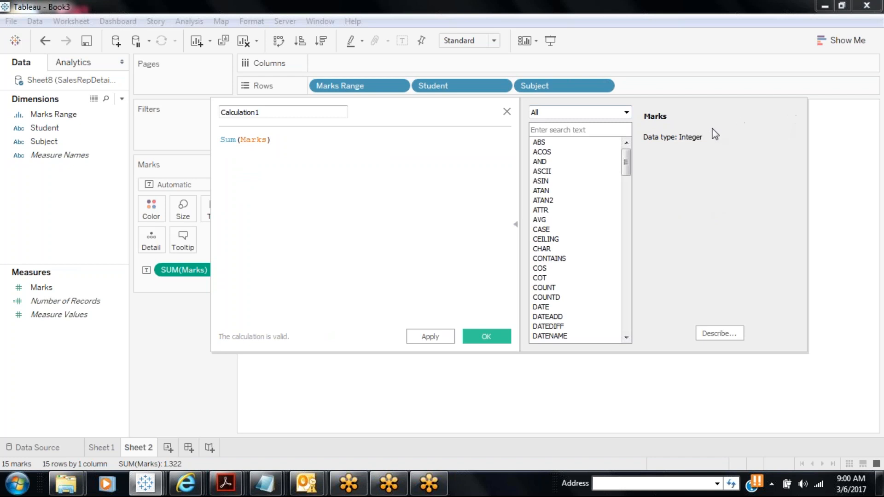
pyautogui.click(617, 115)
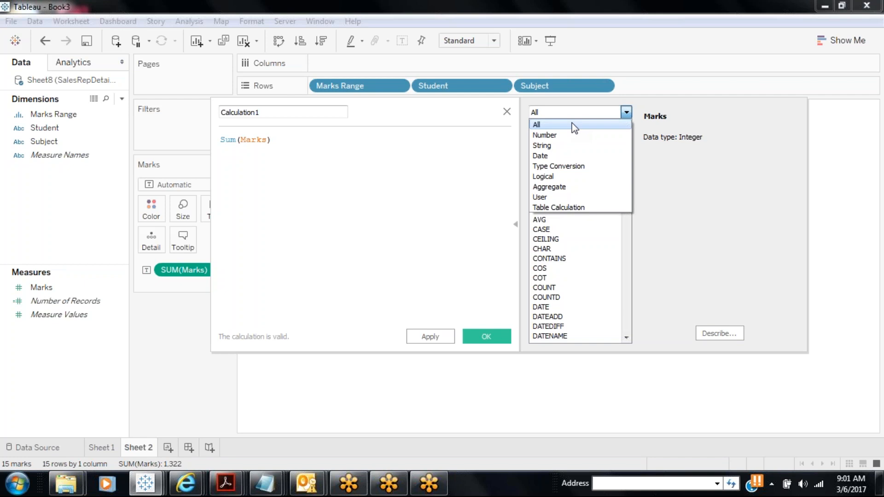
pyautogui.click(686, 161)
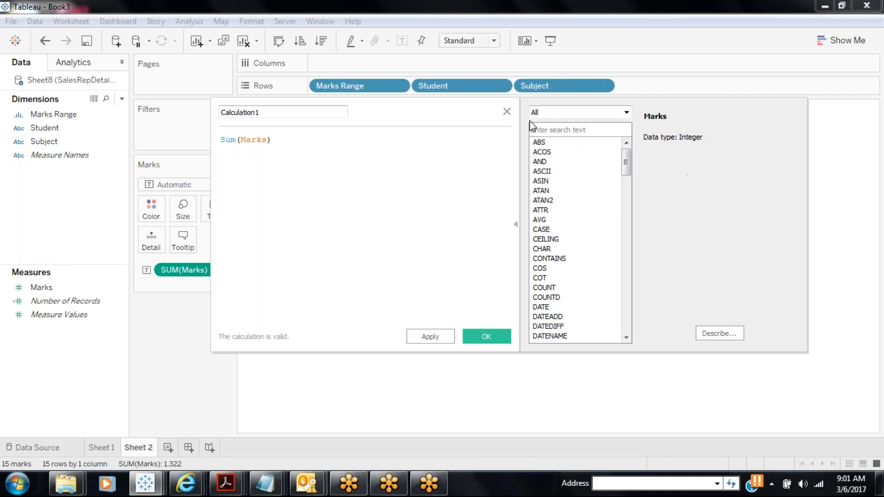
pyautogui.click(538, 129)
pyautogui.write('loo')
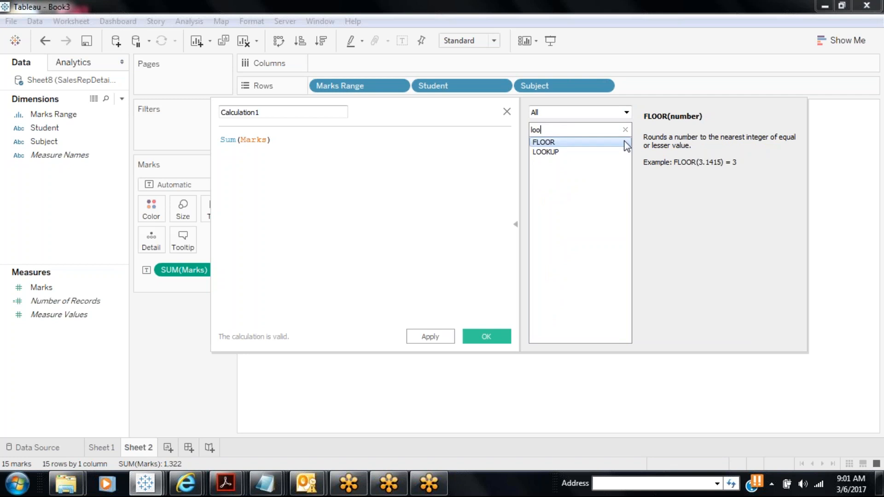
pyautogui.click(598, 153)
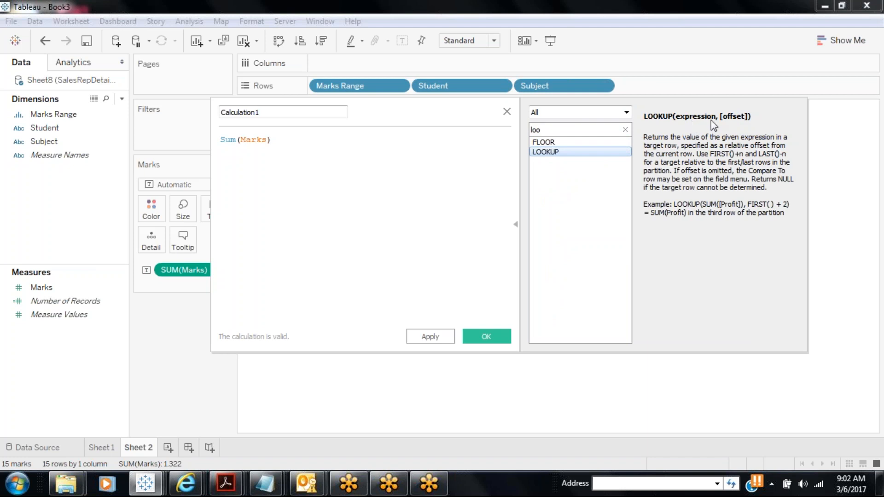
# Step: Search the function reference for "wind" and view the WINDOW_COUNT function's description
pyautogui.doubleClick(569, 129)
pyautogui.click(496, 127)
pyautogui.press('Delete')
pyautogui.press('Delete')
pyautogui.press('Delete')
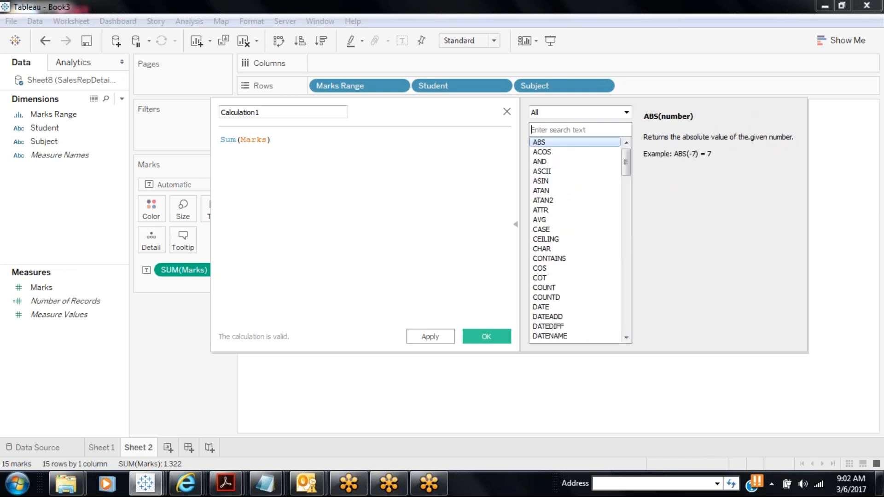
pyautogui.write('wind')
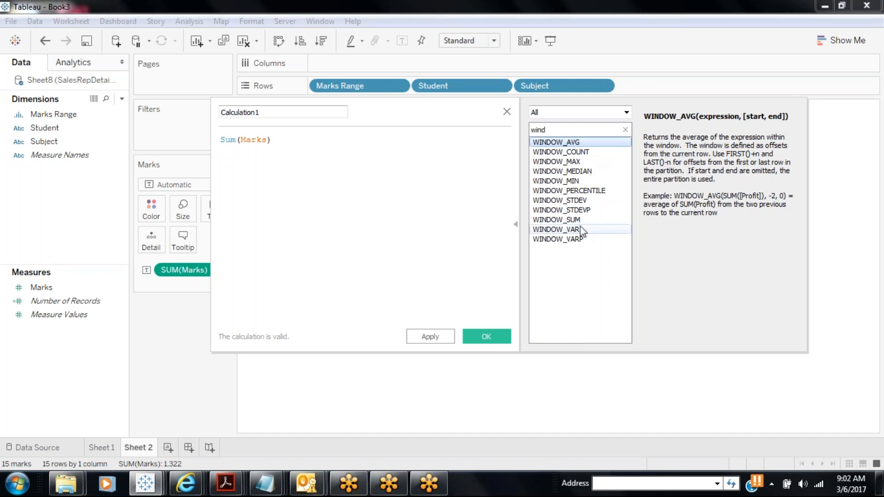
pyautogui.click(543, 154)
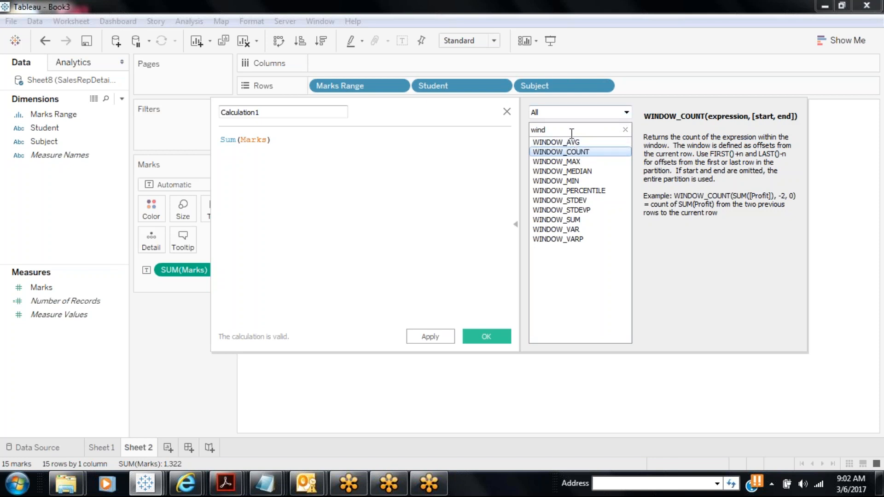
# Step: Search the function reference for "zn" and view the ZN function's description
pyautogui.click(532, 130)
pyautogui.press('Delete')
pyautogui.press('Delete')
pyautogui.press('Delete')
pyautogui.press('Delete')
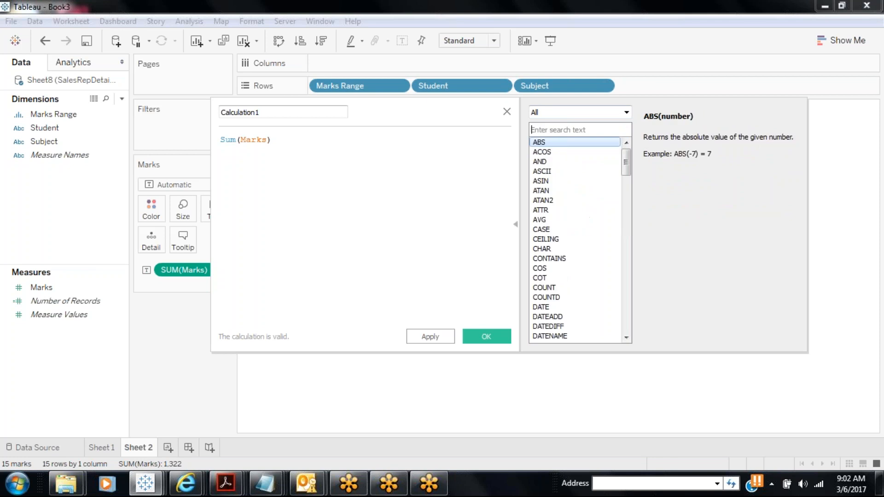
pyautogui.write('zn')
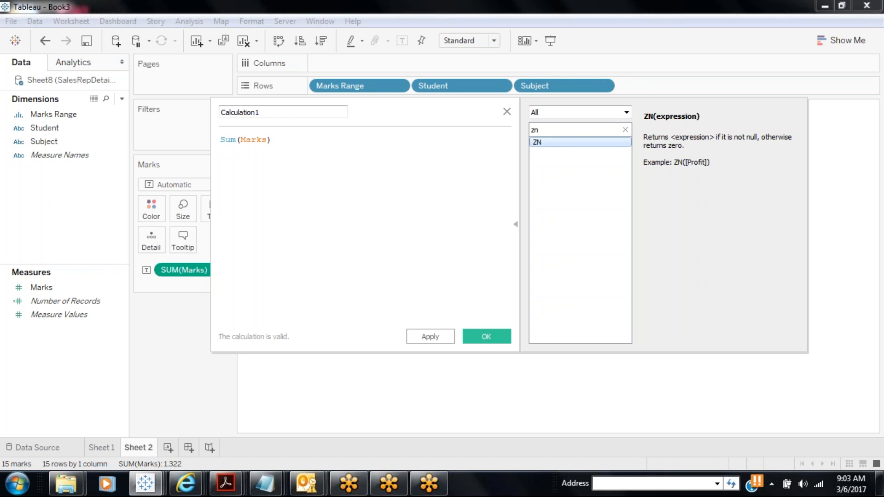
# Step: Clear the function search and collapse the function reference beside the formula editor
pyautogui.press('BackSpace')
pyautogui.press('BackSpace')
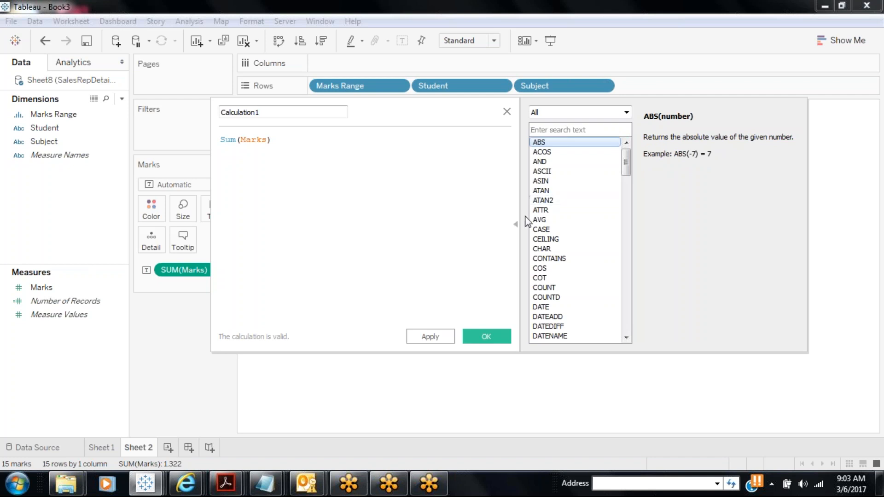
pyautogui.click(516, 226)
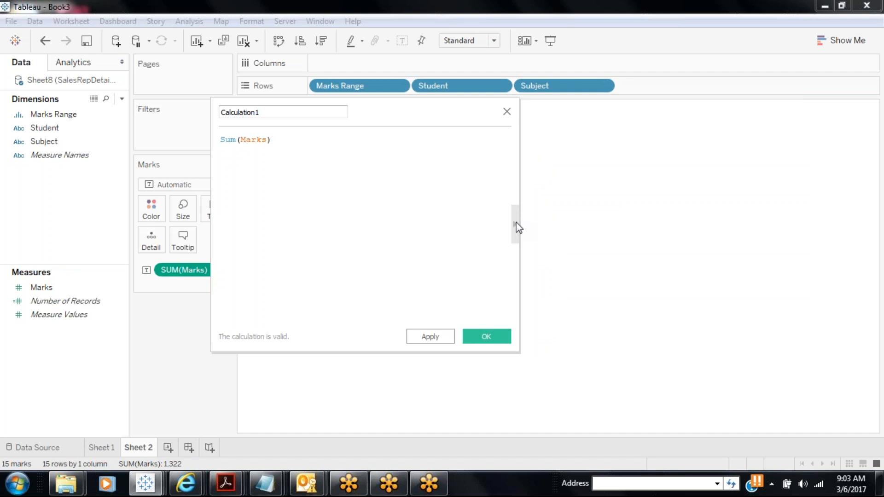
pyautogui.click(516, 225)
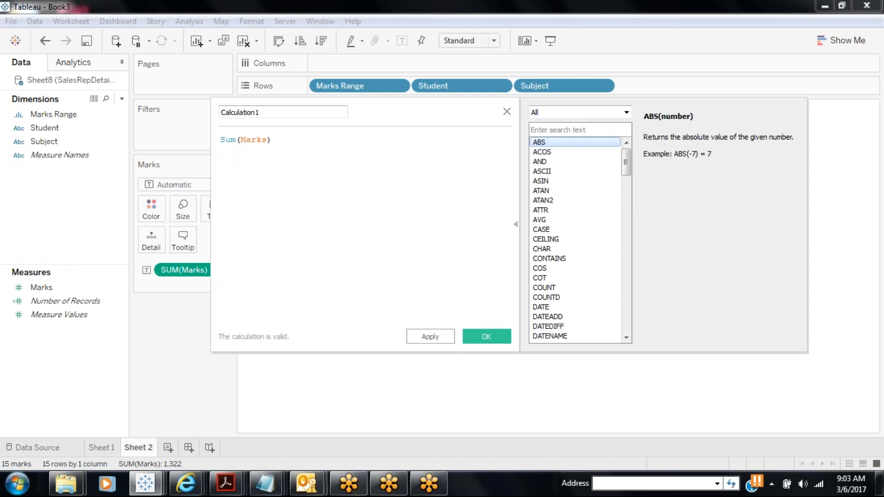
pyautogui.moveTo(625, 161); pyautogui.dragTo(641, 111)
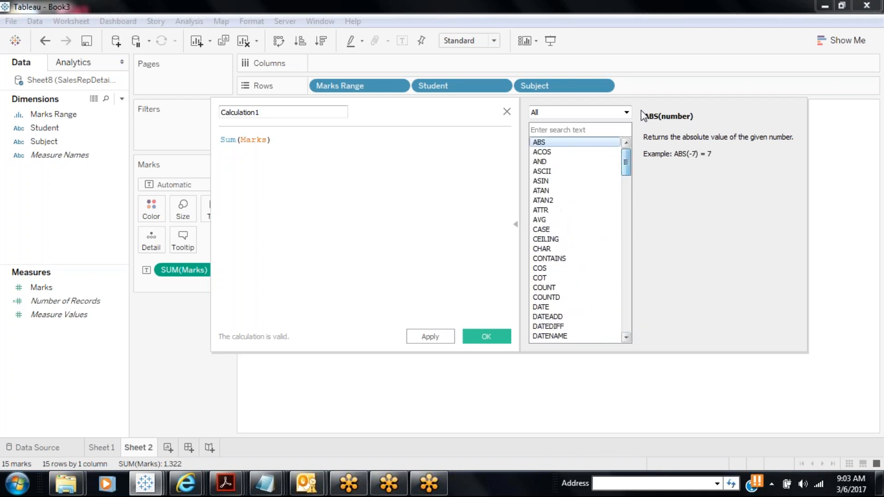
pyautogui.click(517, 228)
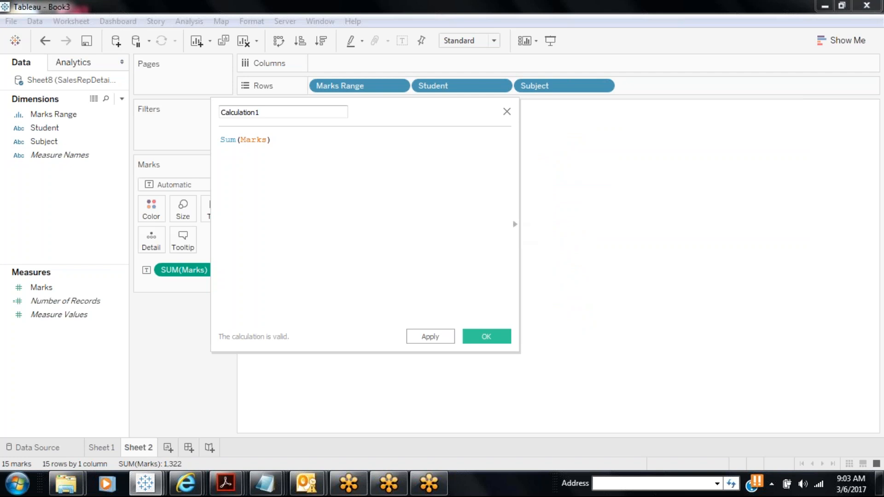
# Step: Name the calculated field "Dyn Marks Range" and clear its existing Sum(Marks) formula
pyautogui.moveTo(274, 113); pyautogui.dragTo(221, 114)
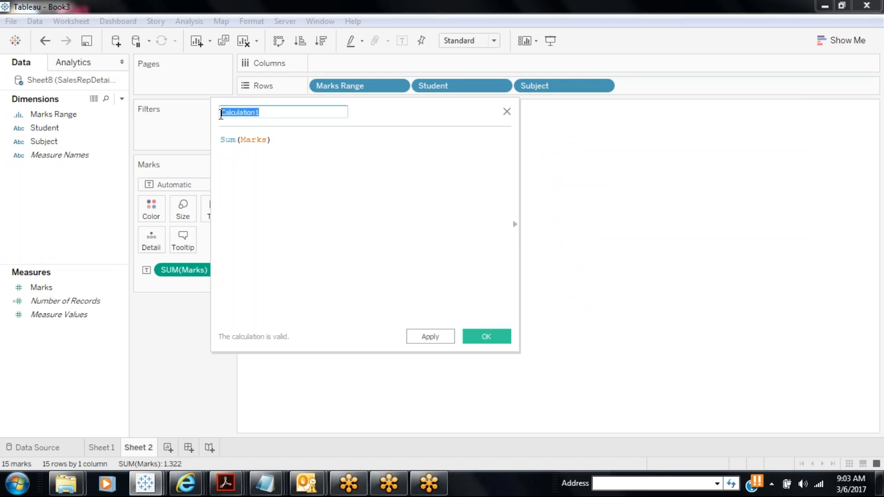
pyautogui.write('Dyn Marks Range')
pyautogui.click(276, 140)
pyautogui.hotkey('ctrl', 'a')
pyautogui.press('Delete')
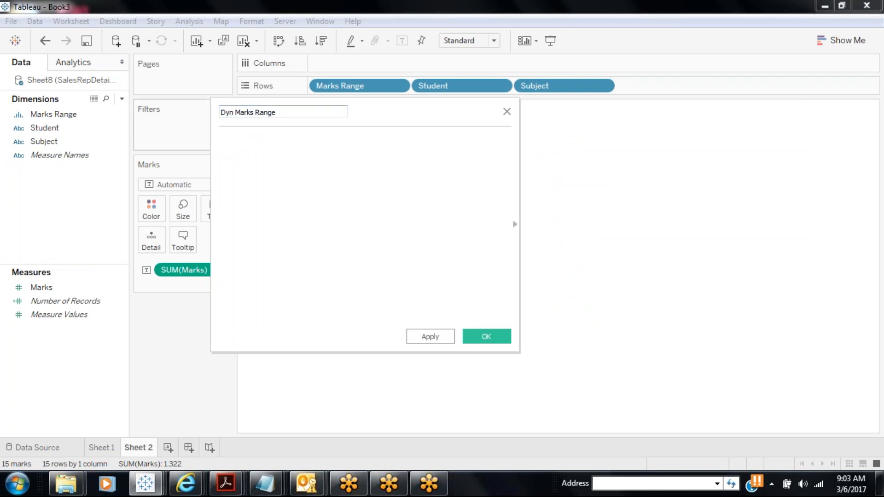
# Step: Begin the formula with the condition If [Marks] < 45 Then "Fail", using the Marks measure
pyautogui.write('If')
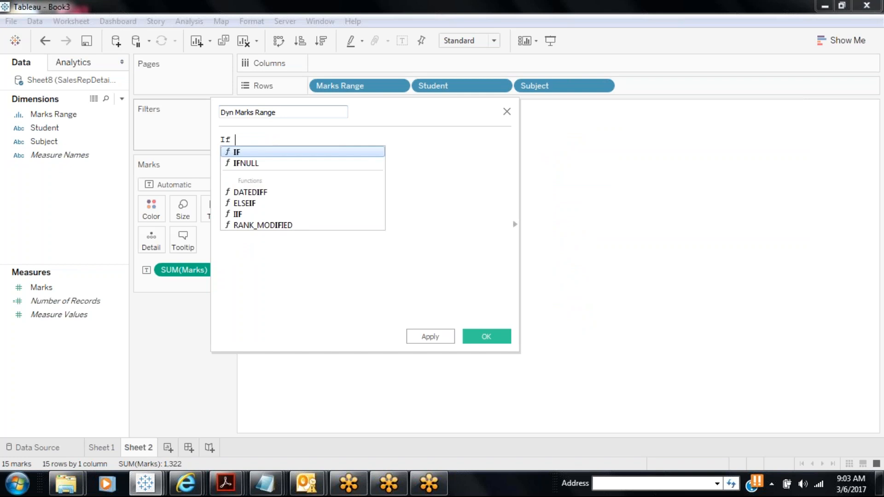
pyautogui.moveTo(42, 287); pyautogui.dragTo(291, 144)
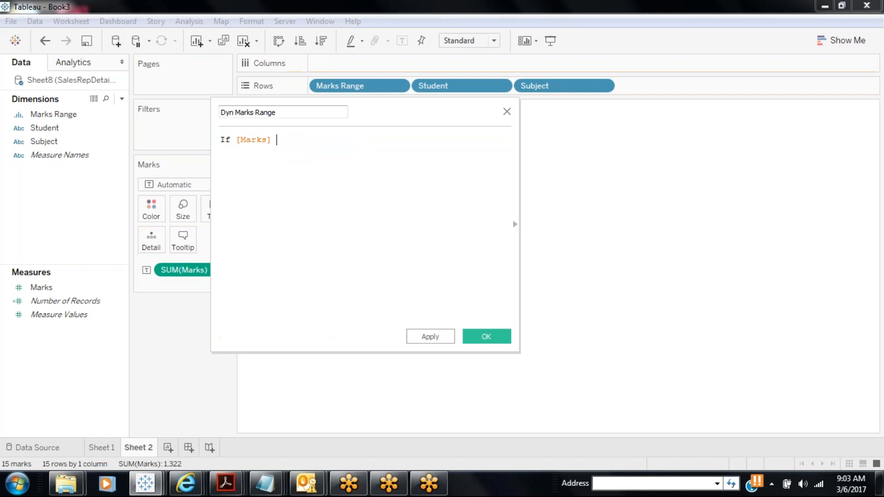
pyautogui.write('< 45 ')
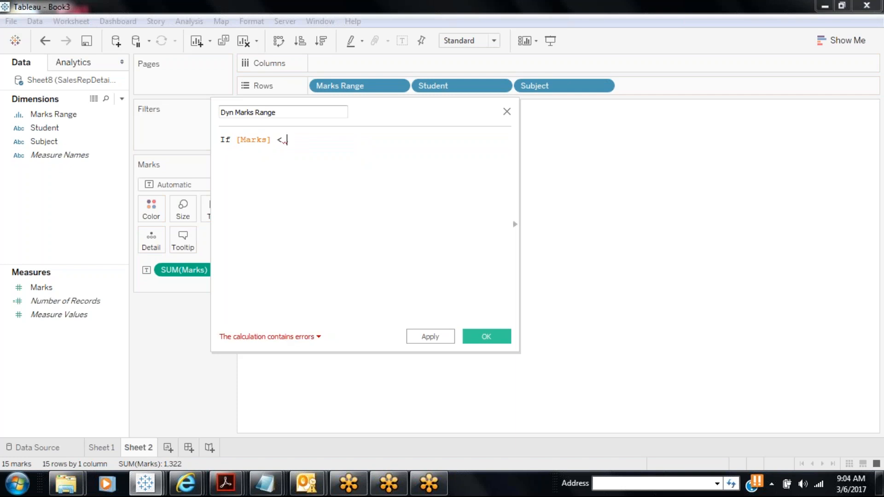
pyautogui.write('T')
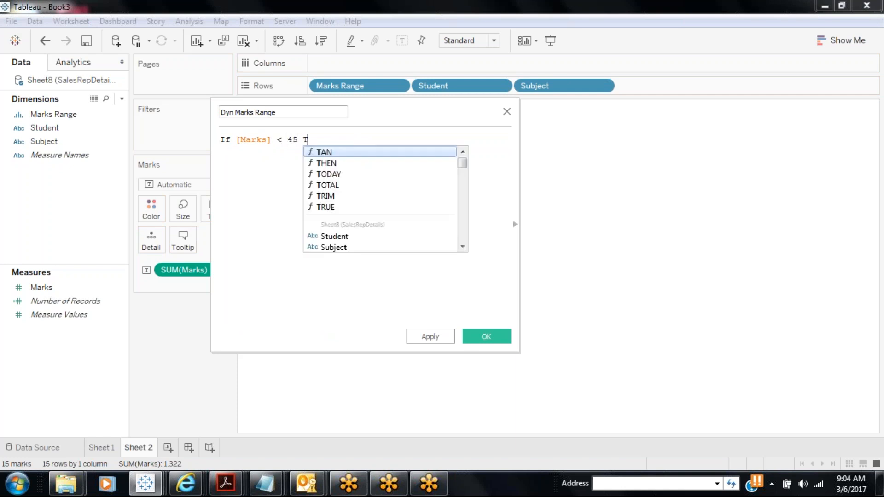
pyautogui.write('hen ')
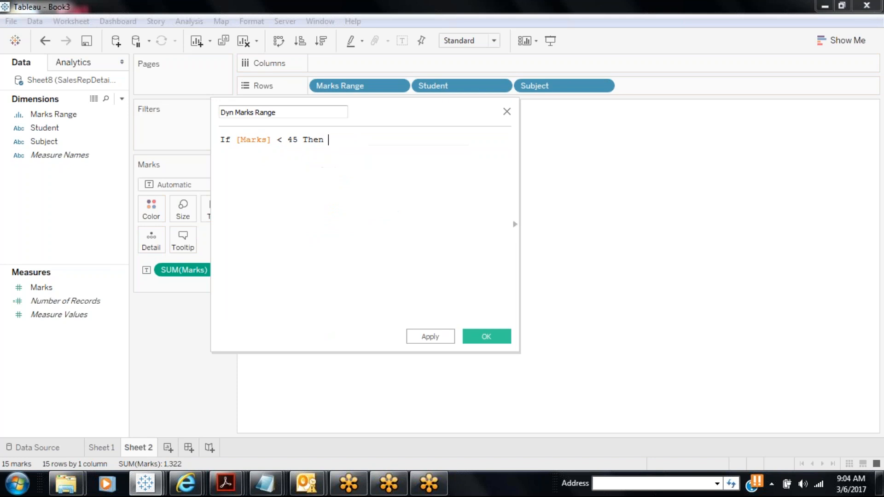
pyautogui.write('"Fail"')
pyautogui.press('Return')
# Step: Add the second condition line ELSEIF [Marks] < 60 Then "Second Class" to the formula
pyautogui.write('ELSEIF')
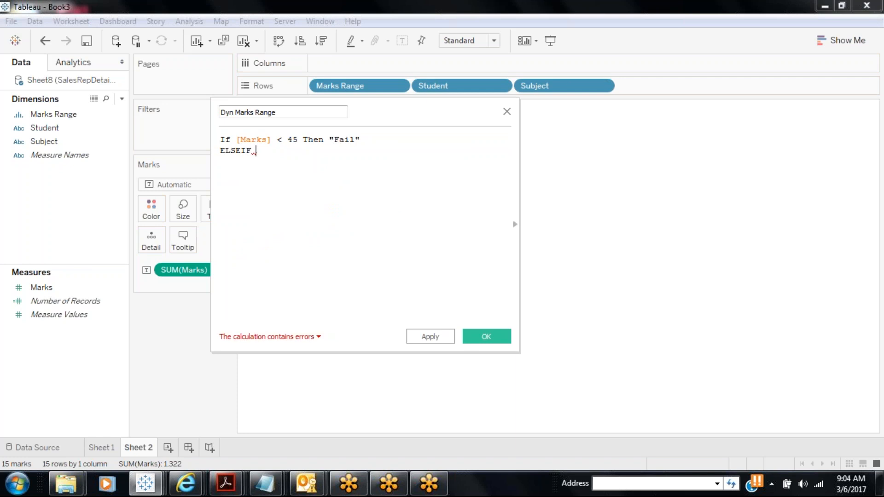
pyautogui.moveTo(33, 287); pyautogui.dragTo(269, 171)
pyautogui.write('<')
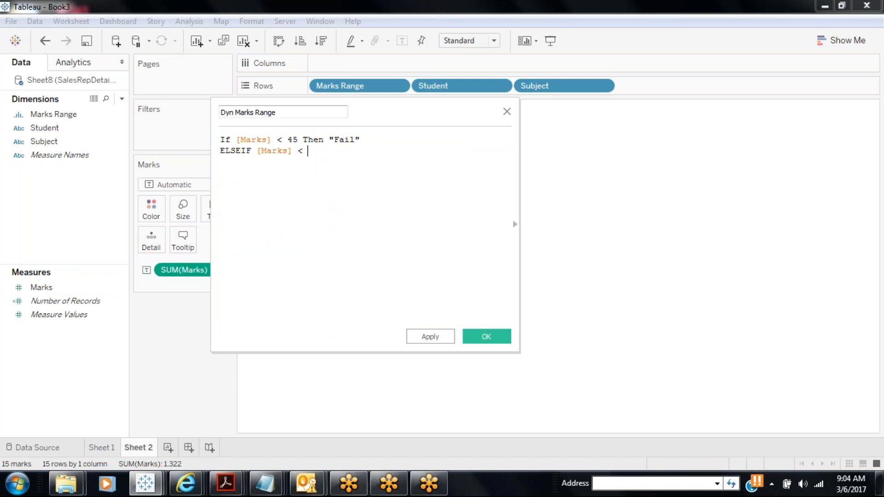
pyautogui.write(' 60 Then "Seon')
pyautogui.press('BackSpace')
pyautogui.write('cond Cass')
pyautogui.press('BackSpace')
pyautogui.press('BackSpace')
pyautogui.press('BackSpace')
pyautogui.write('lass"')
pyautogui.press('Return')
# Step: Add the third condition line ELSEIF [Marks] < 80 Then "First Class" to the formula
pyautogui.write('ELSEIF')
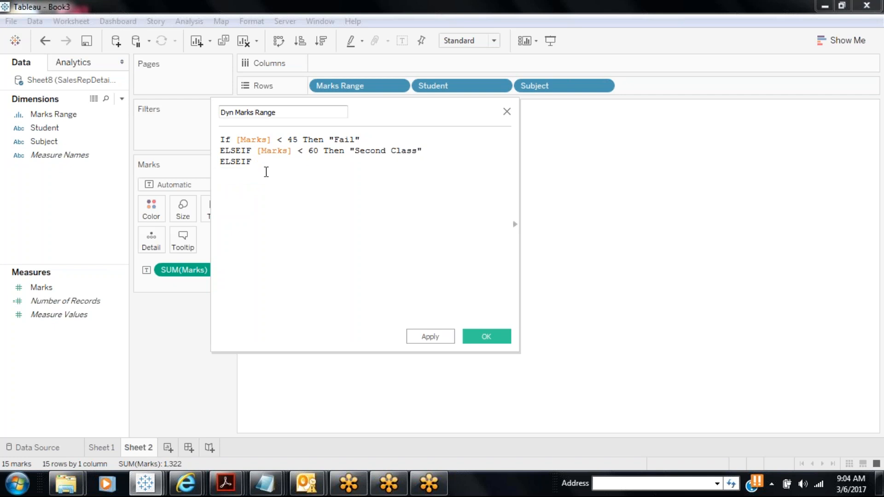
pyautogui.moveTo(75, 288); pyautogui.dragTo(285, 185)
pyautogui.write('< 7')
pyautogui.press('BackSpace')
pyautogui.write('80 Then "First Class" ')
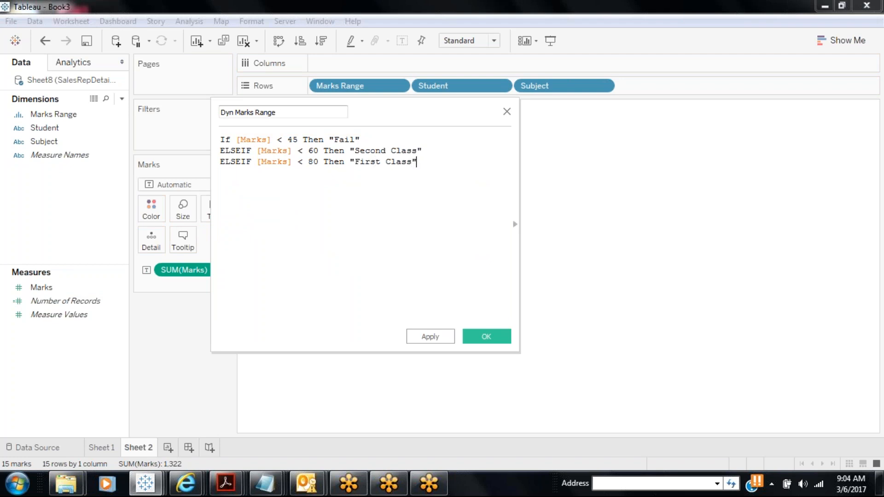
# Step: Complete the formula with the lines ELSE "Distinction" and End, and apply and save the calculated field
pyautogui.write('ELSEIF')
pyautogui.click(51, 294)
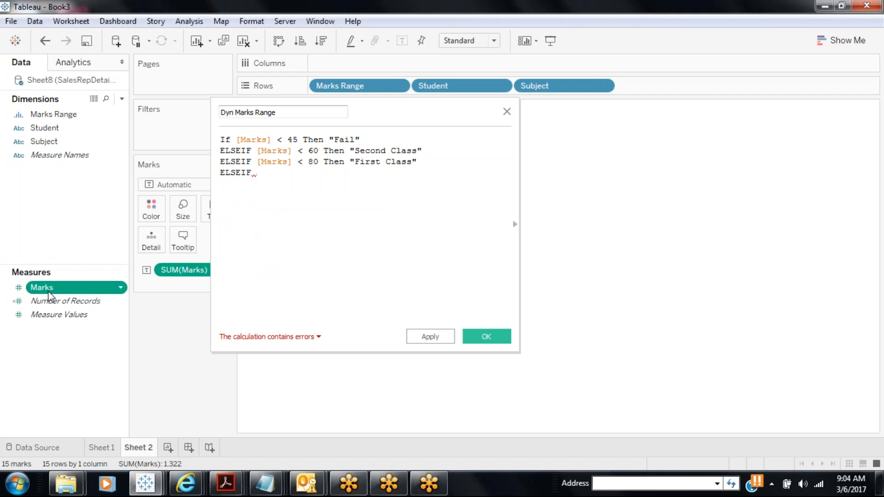
pyautogui.click(264, 169)
pyautogui.press('BackSpace')
pyautogui.press('BackSpace')
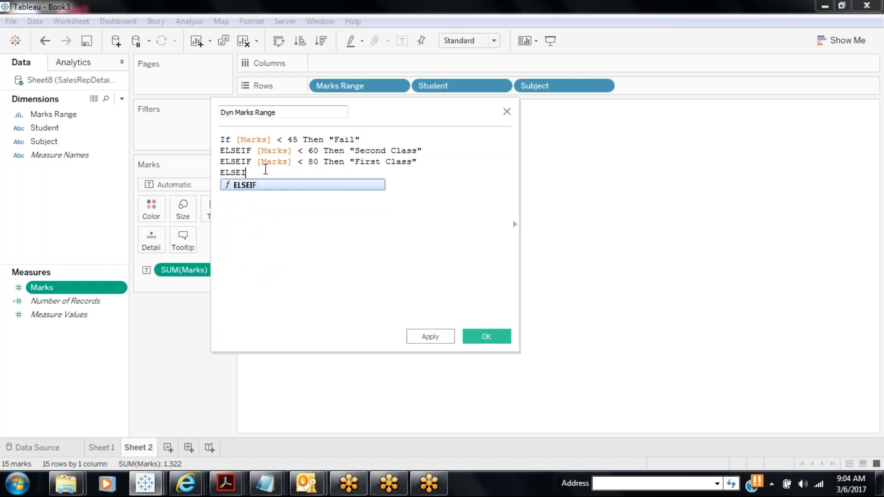
pyautogui.write('"Disc')
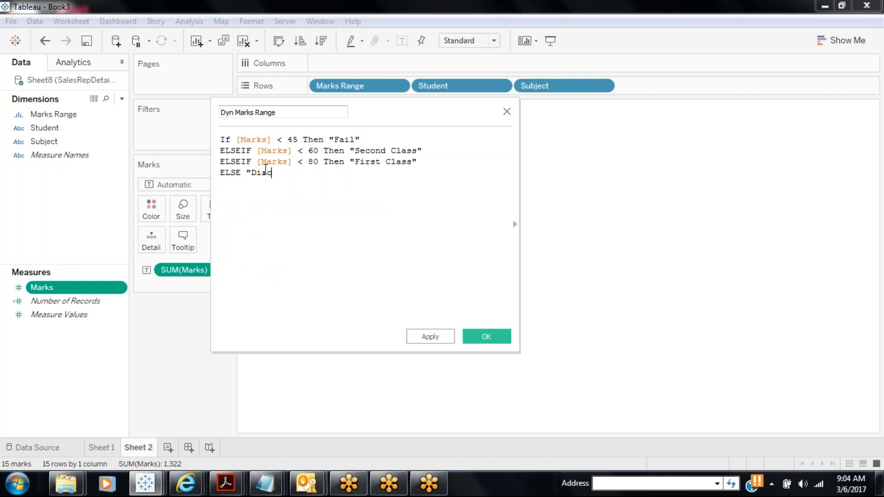
pyautogui.write('inction')
pyautogui.write('"')
pyautogui.press('Return')
pyautogui.write('End')
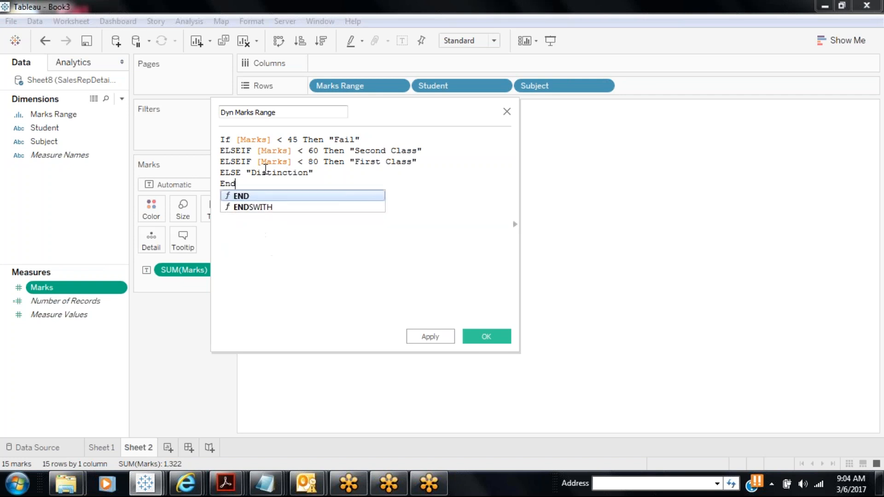
pyautogui.click(281, 175)
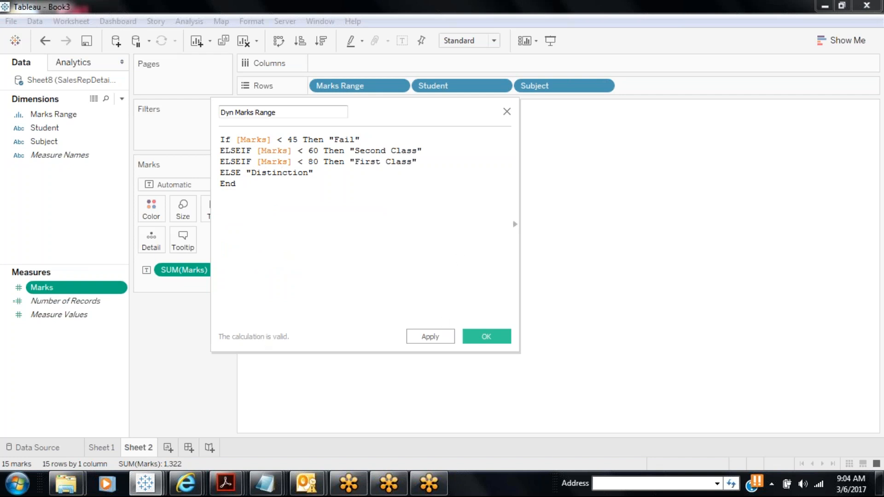
pyautogui.click(431, 336)
pyautogui.click(499, 335)
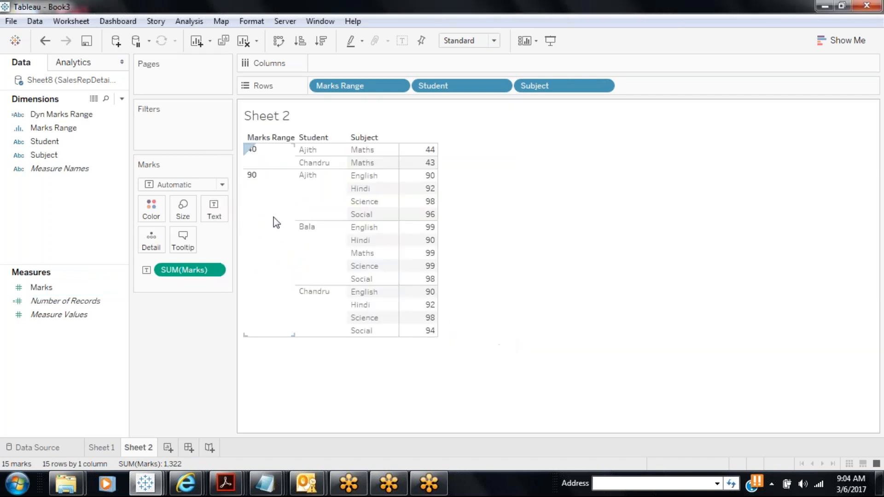
# Step: Add a new worksheet with Dyn Marks Range, Student and Subject as rows, and compare it with the bin-based view on Sheet 2
pyautogui.click(167, 448)
pyautogui.moveTo(60, 114); pyautogui.dragTo(355, 88)
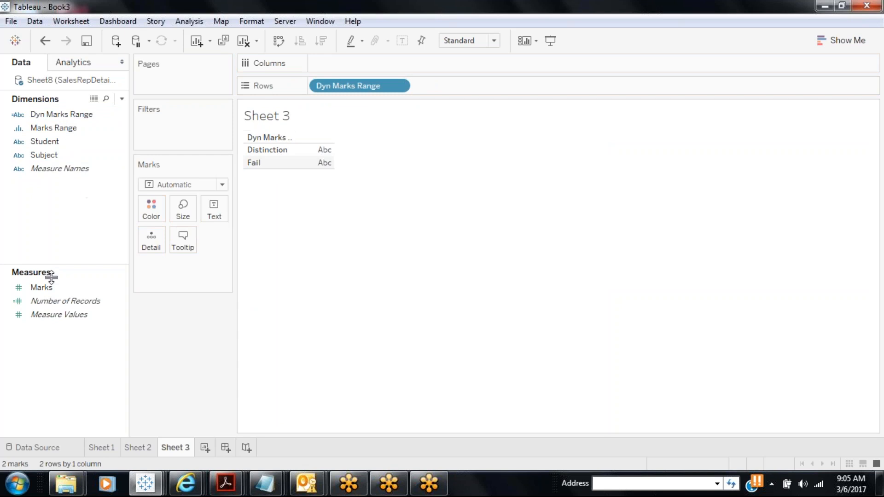
pyautogui.click(68, 156)
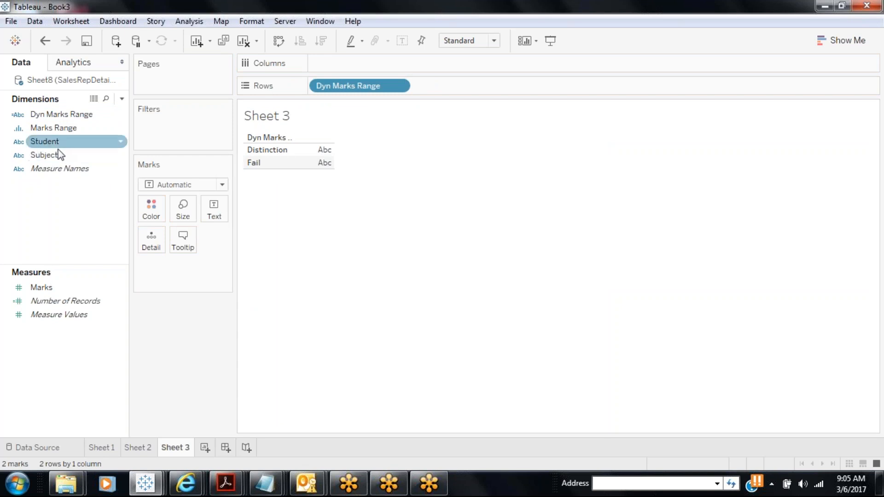
pyautogui.click(57, 152)
pyautogui.click(57, 155)
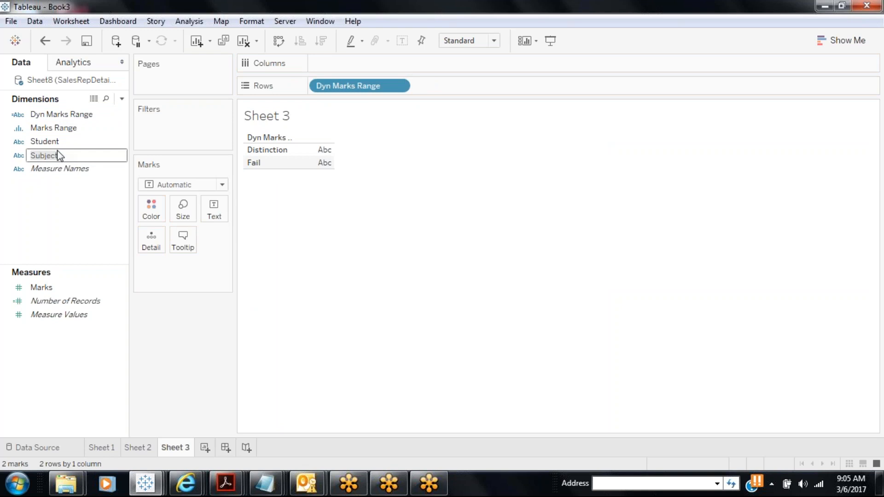
pyautogui.click(57, 143)
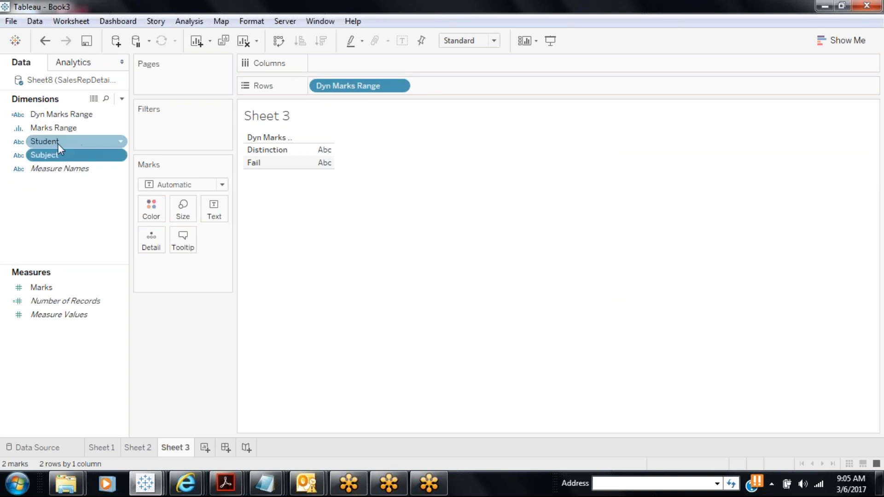
pyautogui.moveTo(56, 143); pyautogui.dragTo(460, 86)
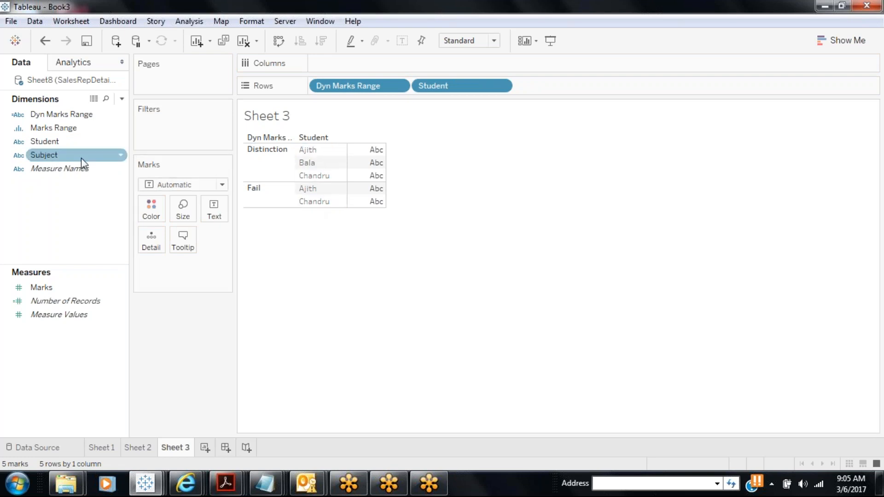
pyautogui.moveTo(81, 158); pyautogui.dragTo(568, 83)
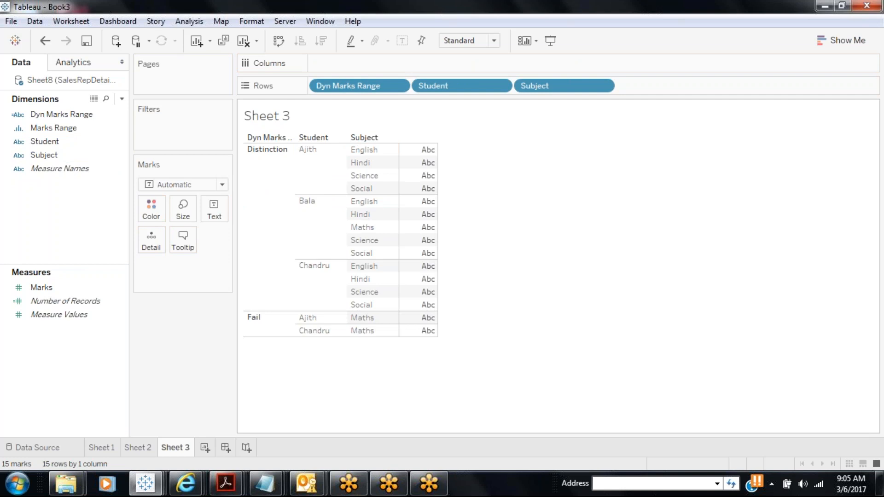
pyautogui.click(137, 447)
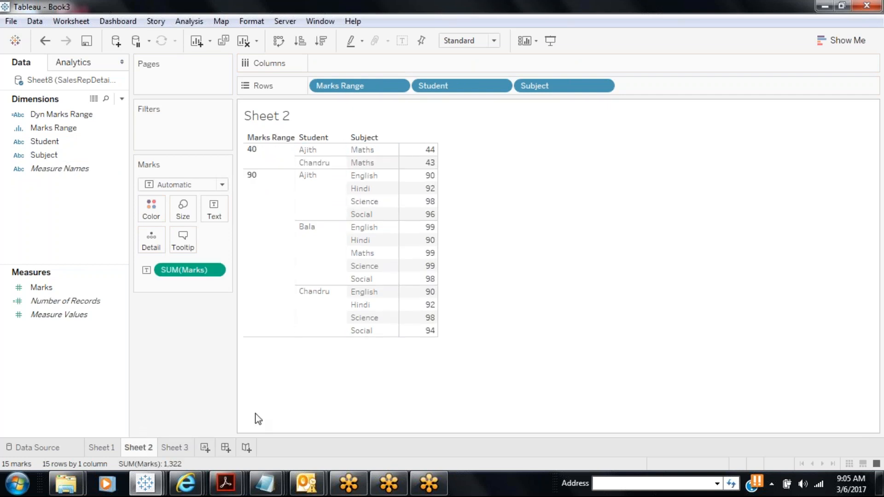
pyautogui.click(174, 448)
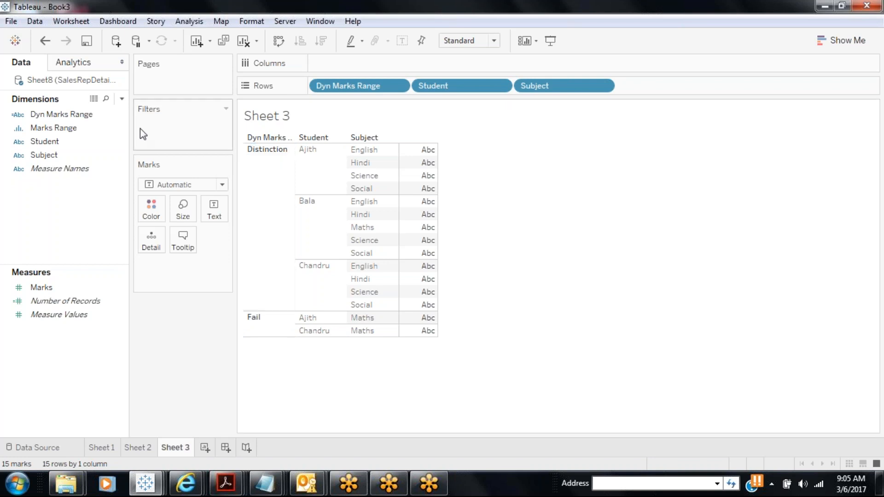
# Step: Save the workbook as Sample10_3 in the 8AM folder and minimize its window
pyautogui.click(90, 44)
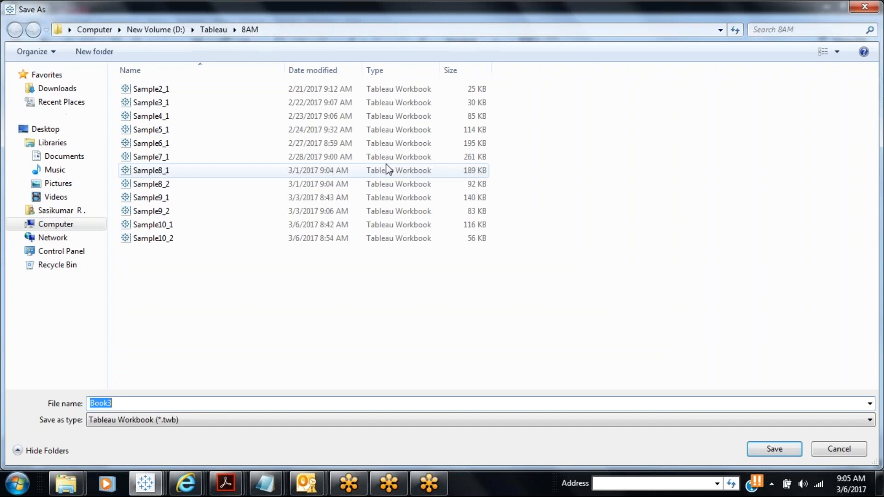
pyautogui.write('Samp')
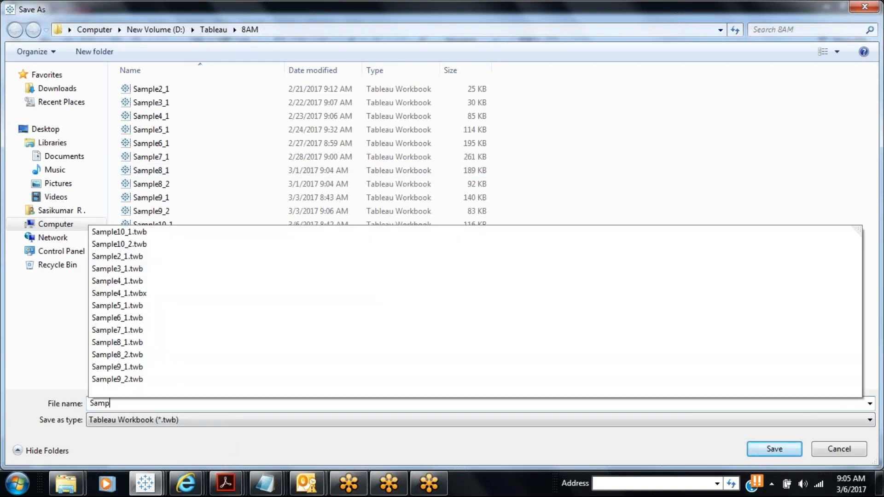
pyautogui.write('le10_3')
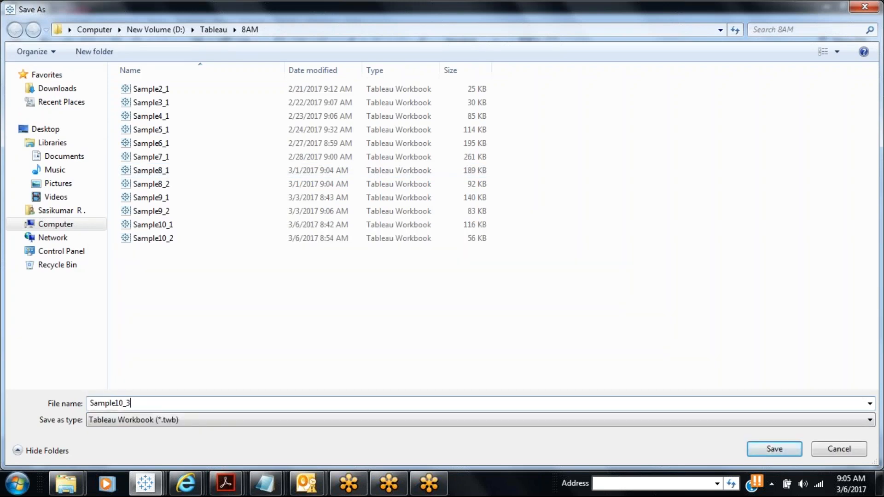
pyautogui.press('Return')
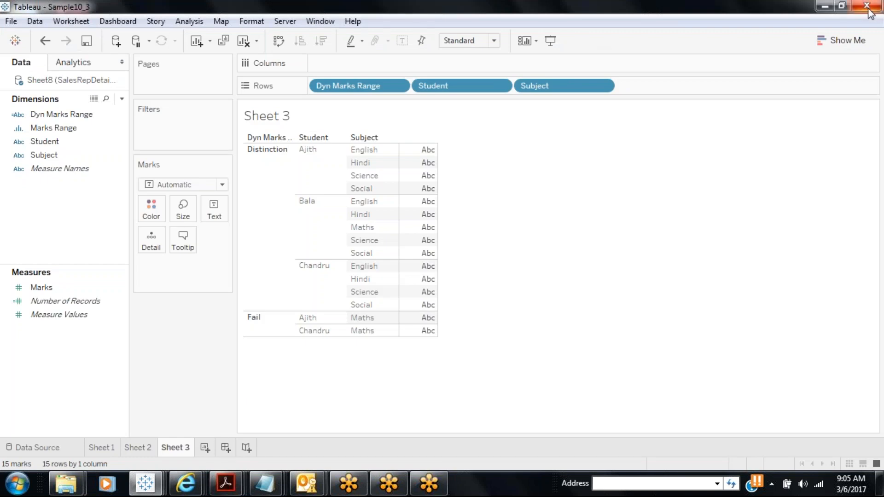
pyautogui.click(825, 5)
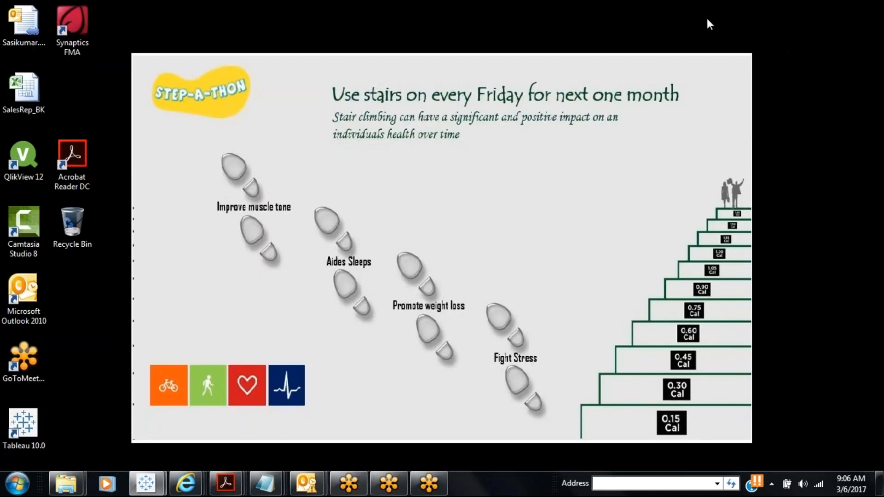